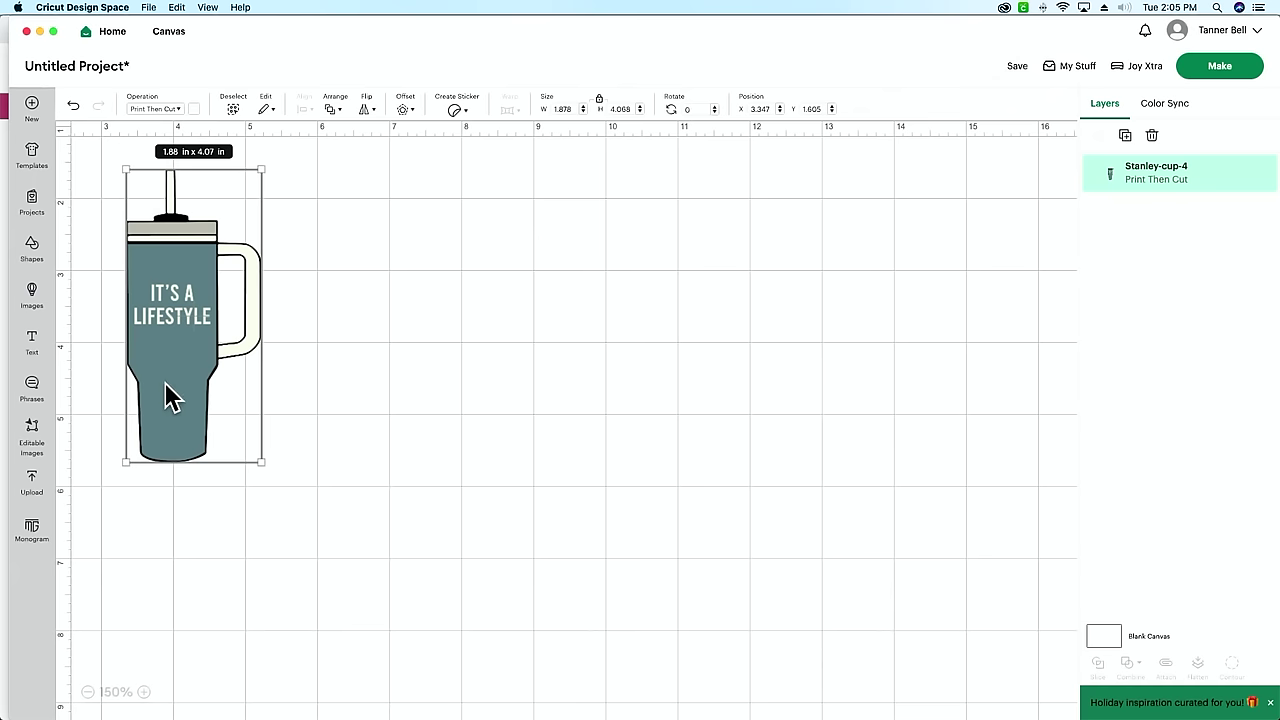
# - Open the image upload page from the canvas holding the Stanley cup design
pyautogui.hscroll(1, 170, 395)
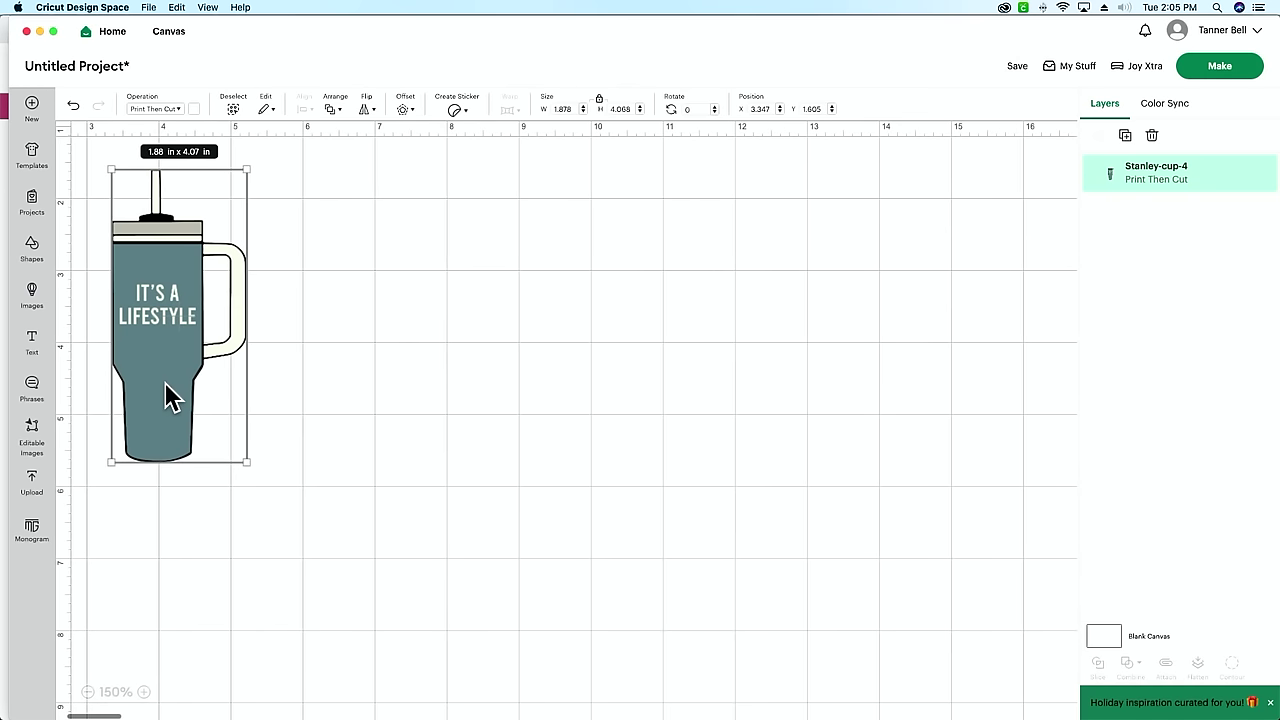
pyautogui.click(36, 490)
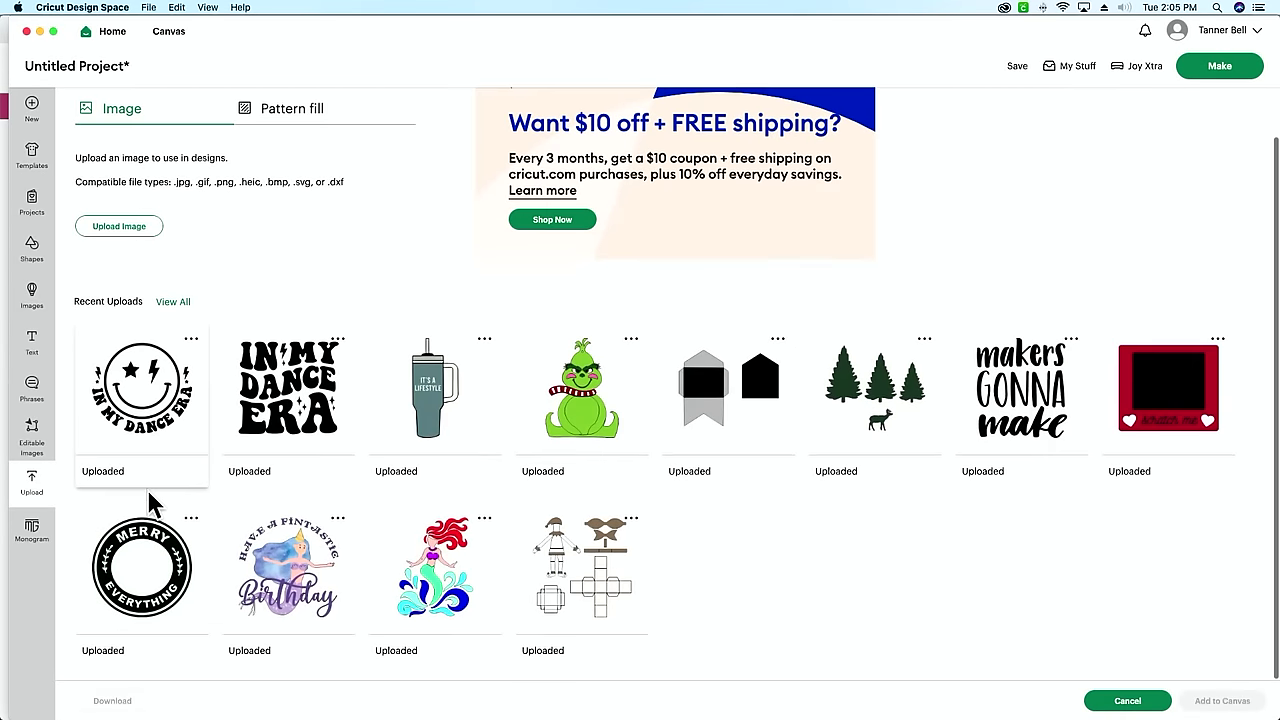
# - Switch to Chrome and filter the Makers Gonna Learn cut files by the Print & Cut category
pyautogui.moveTo(583, 710)
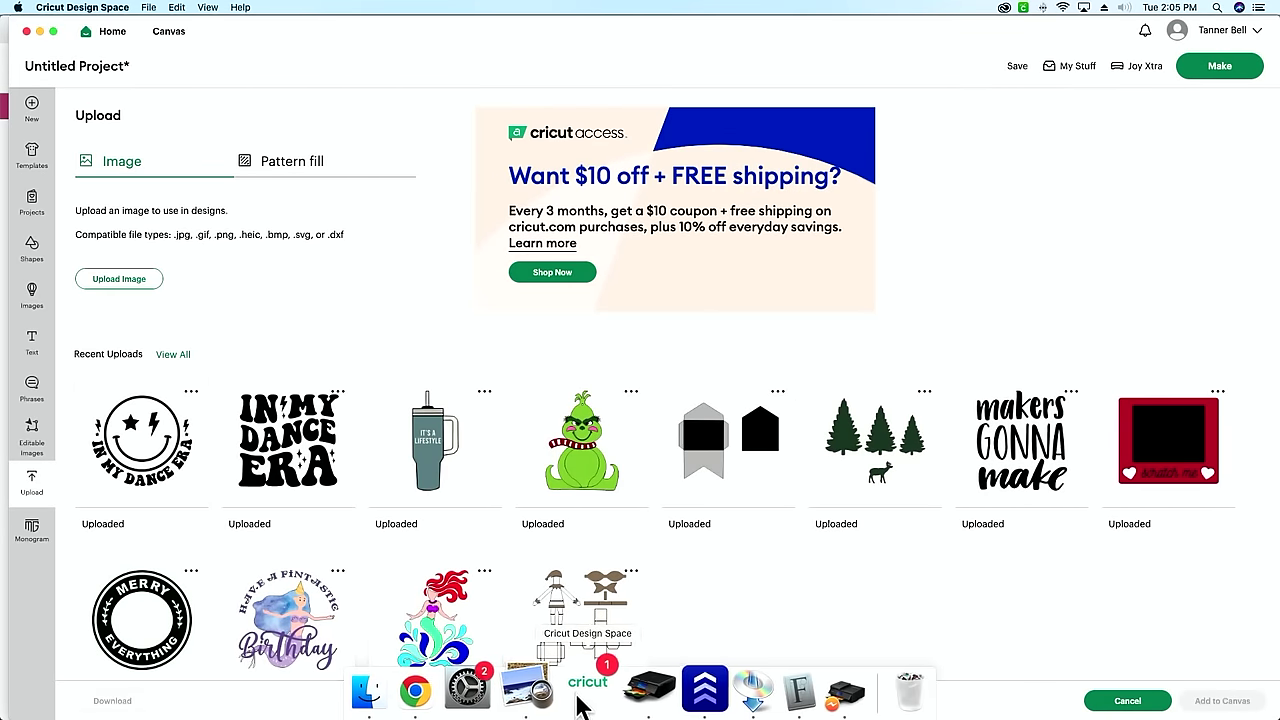
pyautogui.click(415, 690)
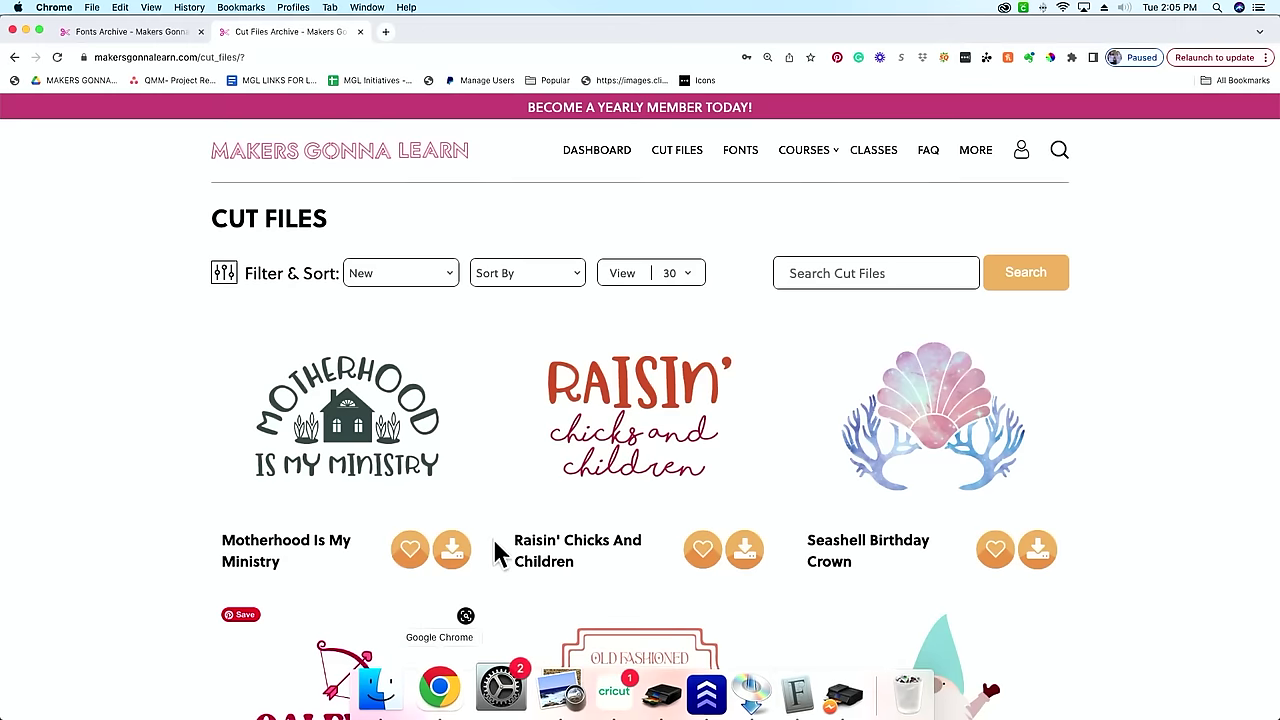
pyautogui.click(440, 280)
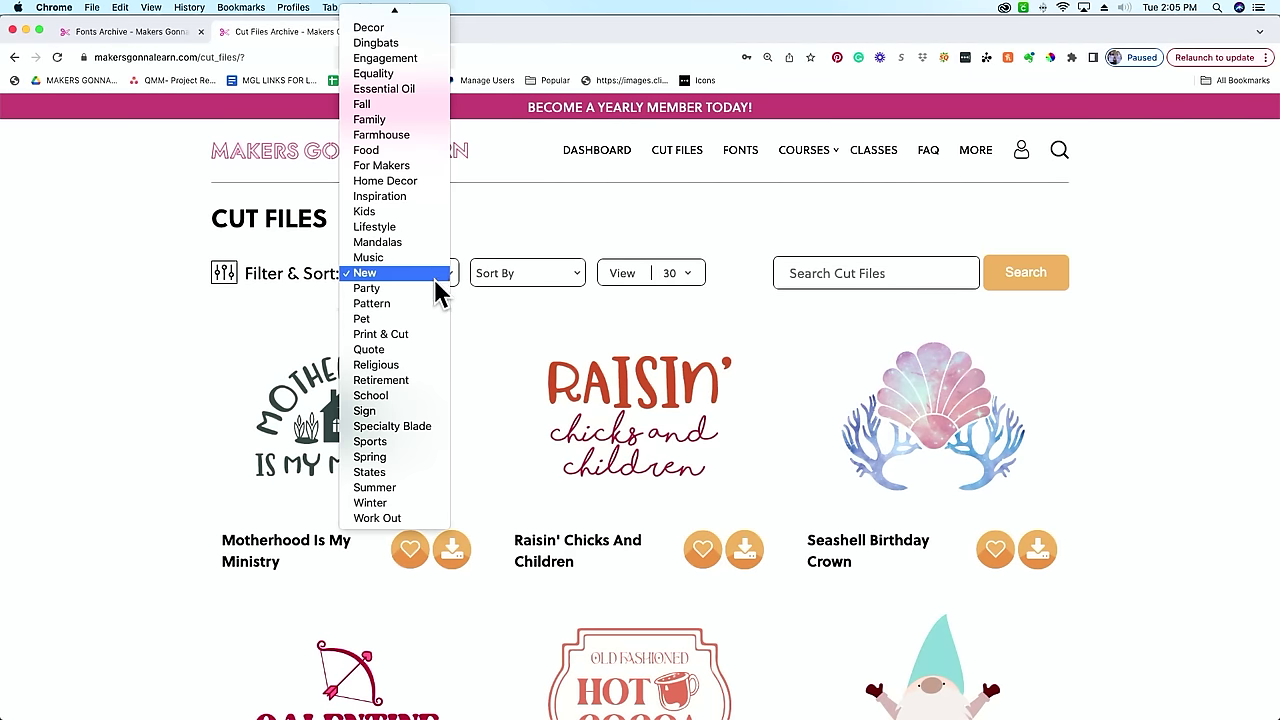
pyautogui.click(425, 340)
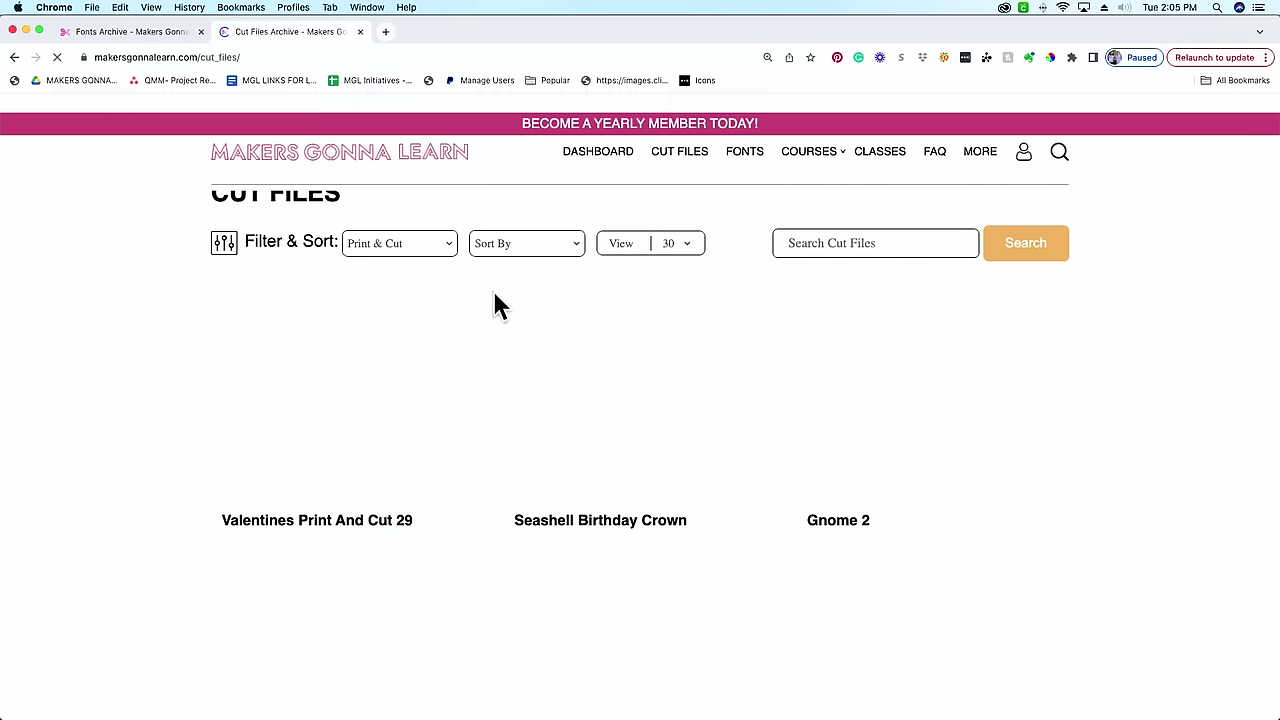
# - Download the Lucky You playing-card design from the first page of Print & Cut files
pyautogui.scroll(-5, 165, 418)
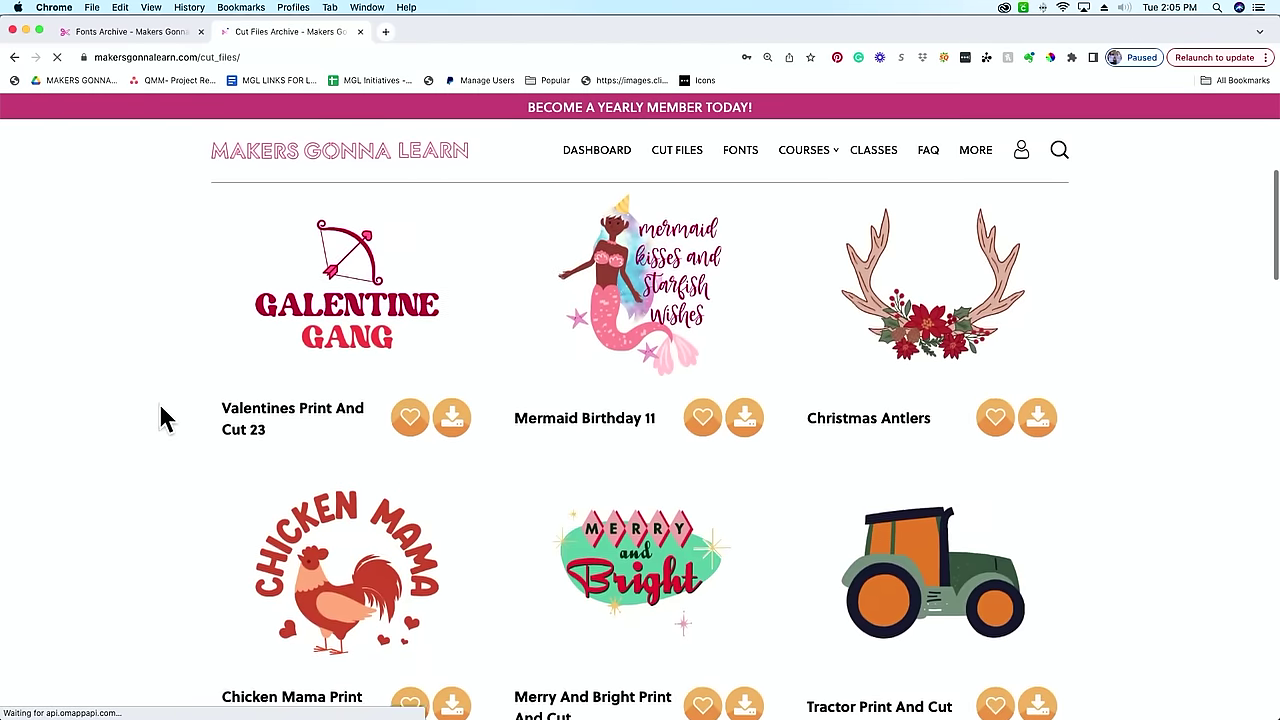
pyautogui.scroll(-2, 165, 418)
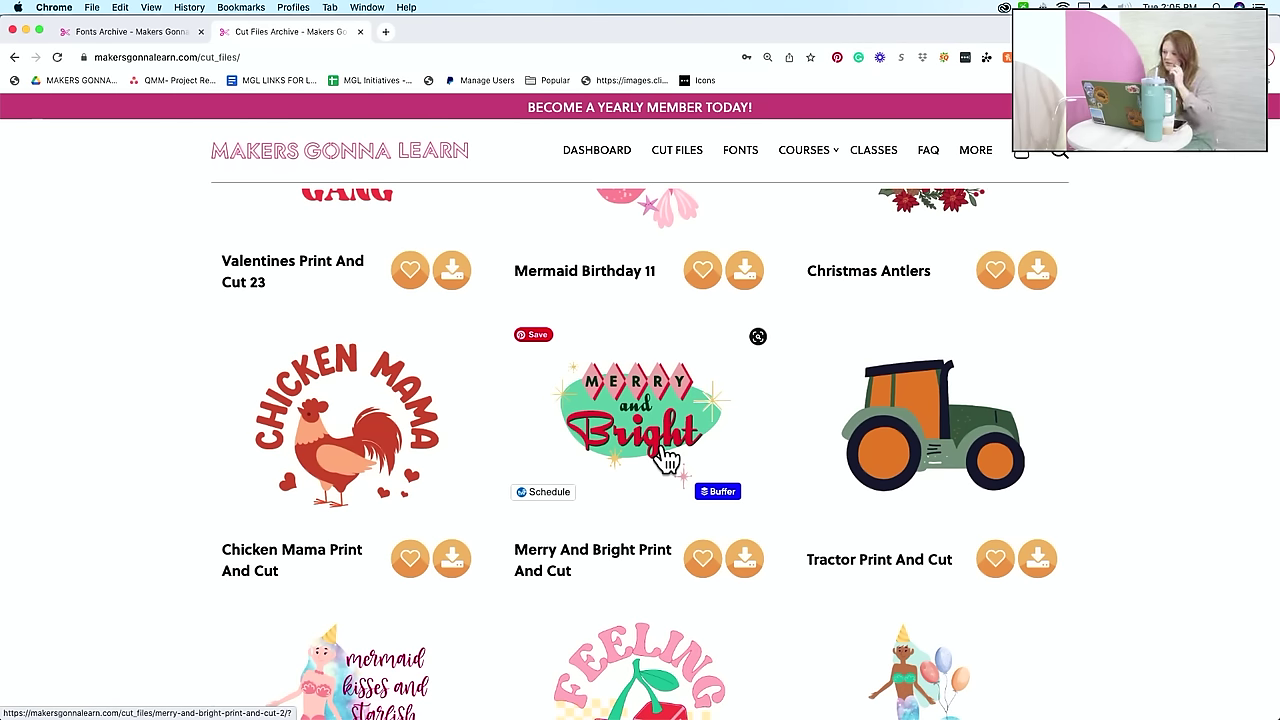
pyautogui.scroll(-6, 667, 458)
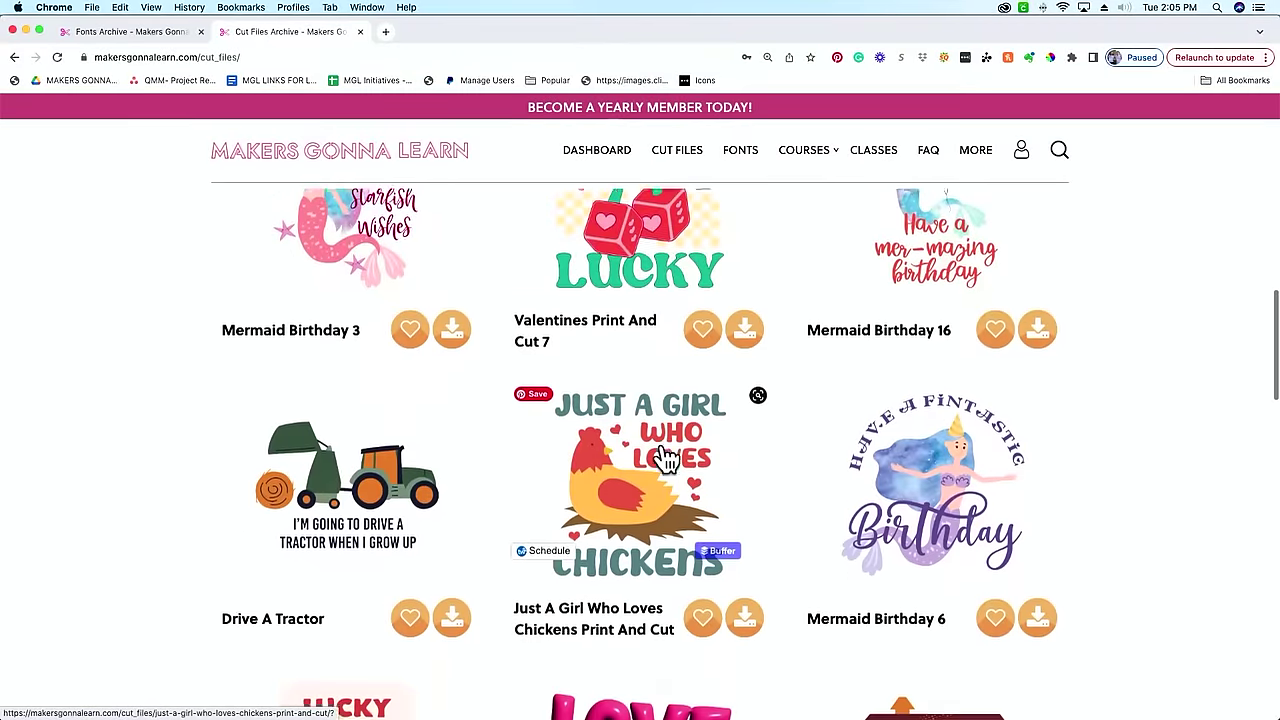
pyautogui.scroll(-4, 667, 458)
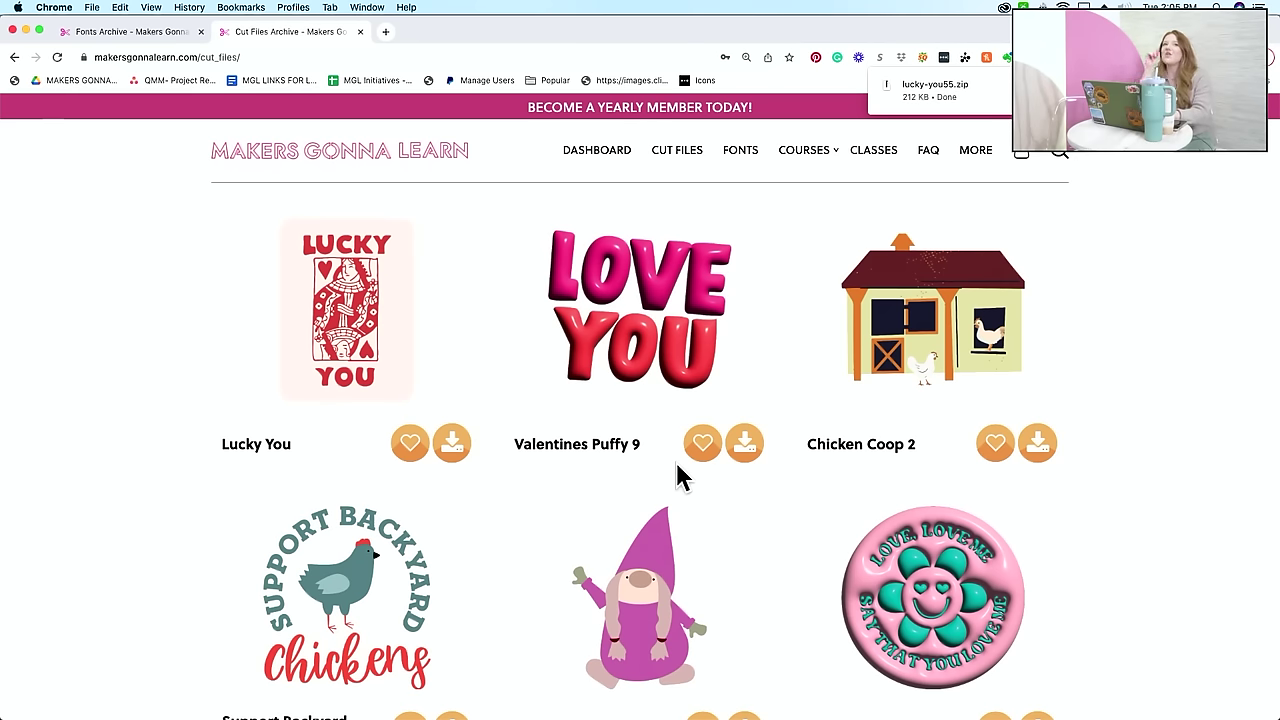
# - Look through the remaining Print & Cut designs on the first page and continue to page 2
pyautogui.scroll(-6, 678, 477)
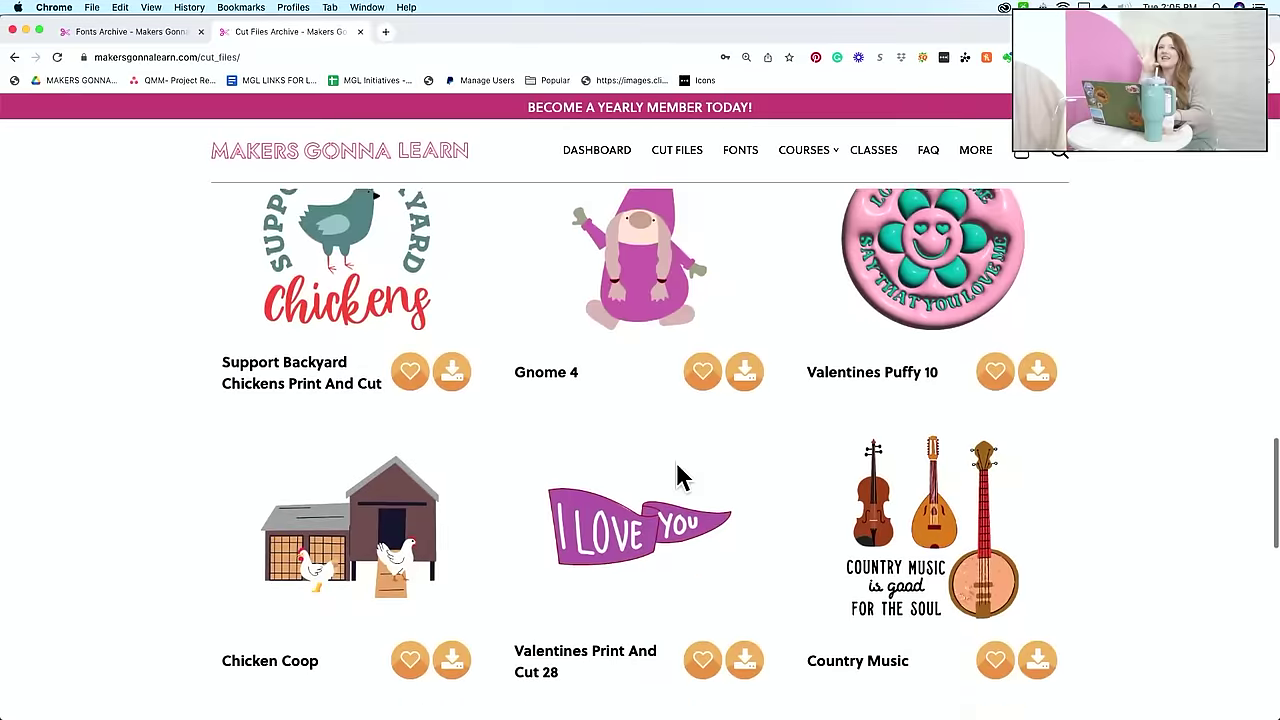
pyautogui.scroll(-1, 680, 478)
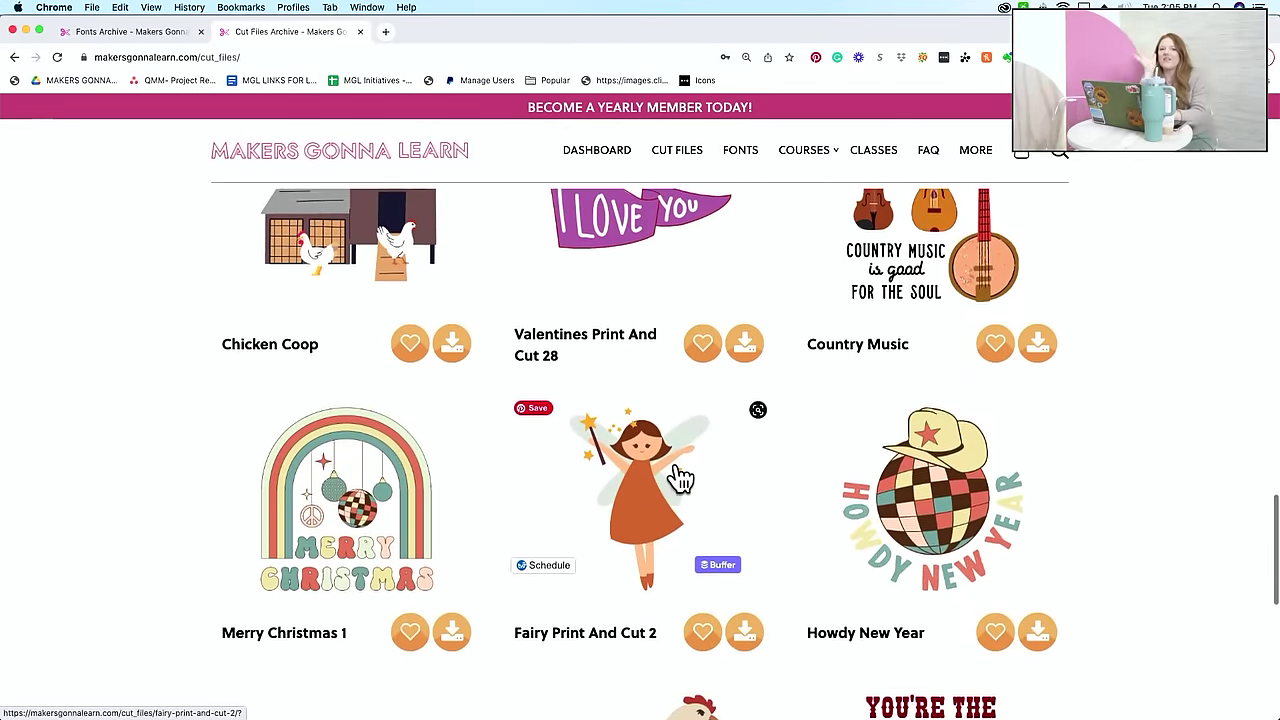
pyautogui.scroll(3, 678, 477)
pyautogui.scroll(1, 678, 477)
pyautogui.scroll(-2, 680, 477)
pyautogui.scroll(2, 680, 477)
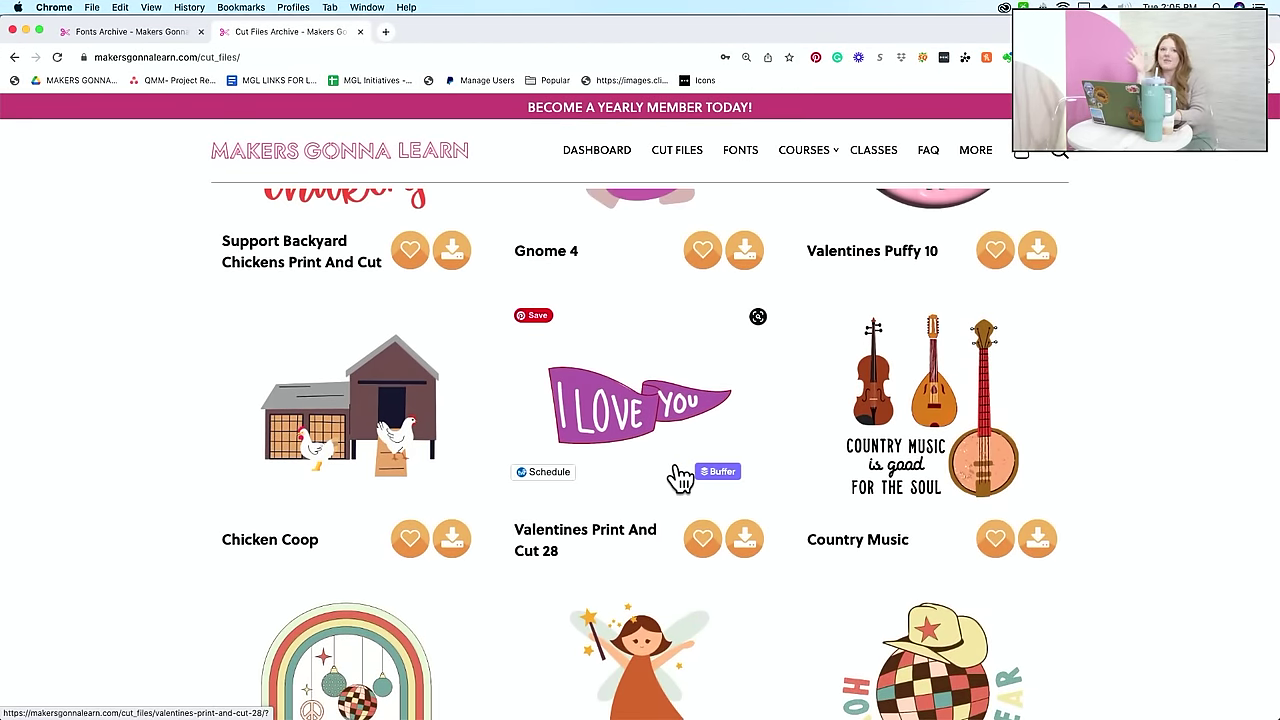
pyautogui.scroll(-2, 680, 478)
pyautogui.scroll(7, 678, 477)
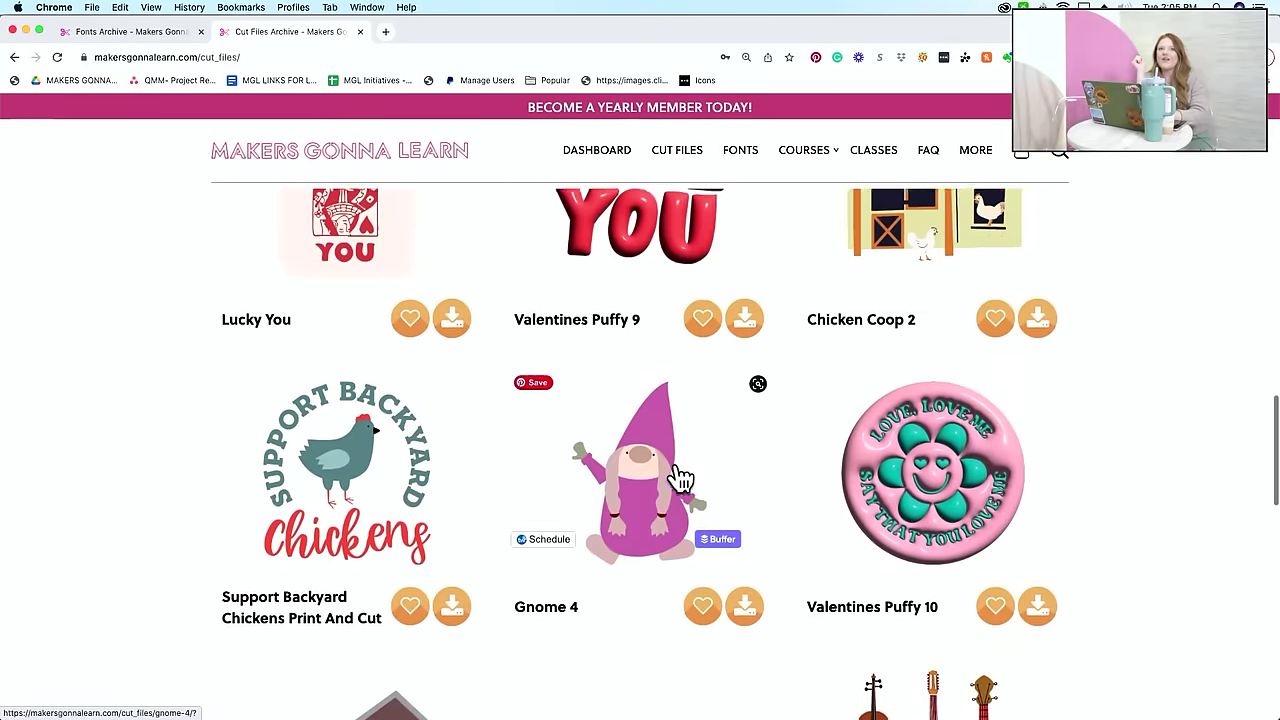
pyautogui.scroll(2, 678, 477)
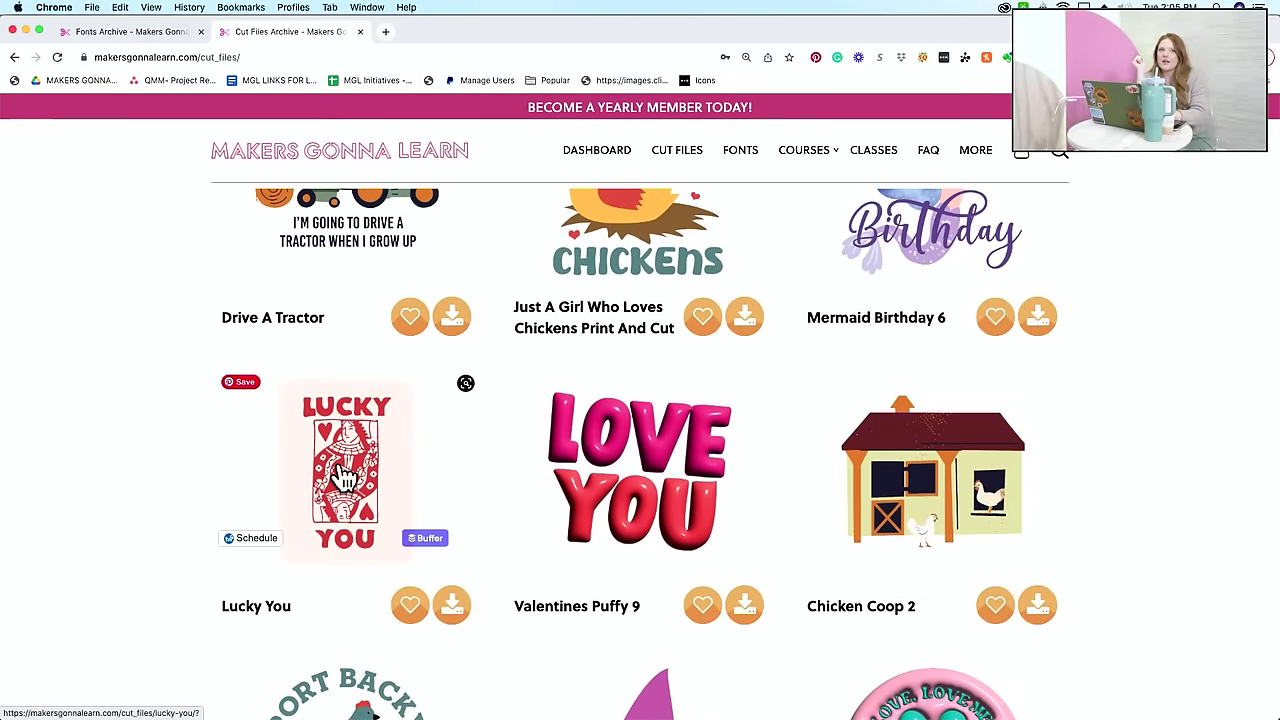
pyautogui.scroll(-10, 340, 475)
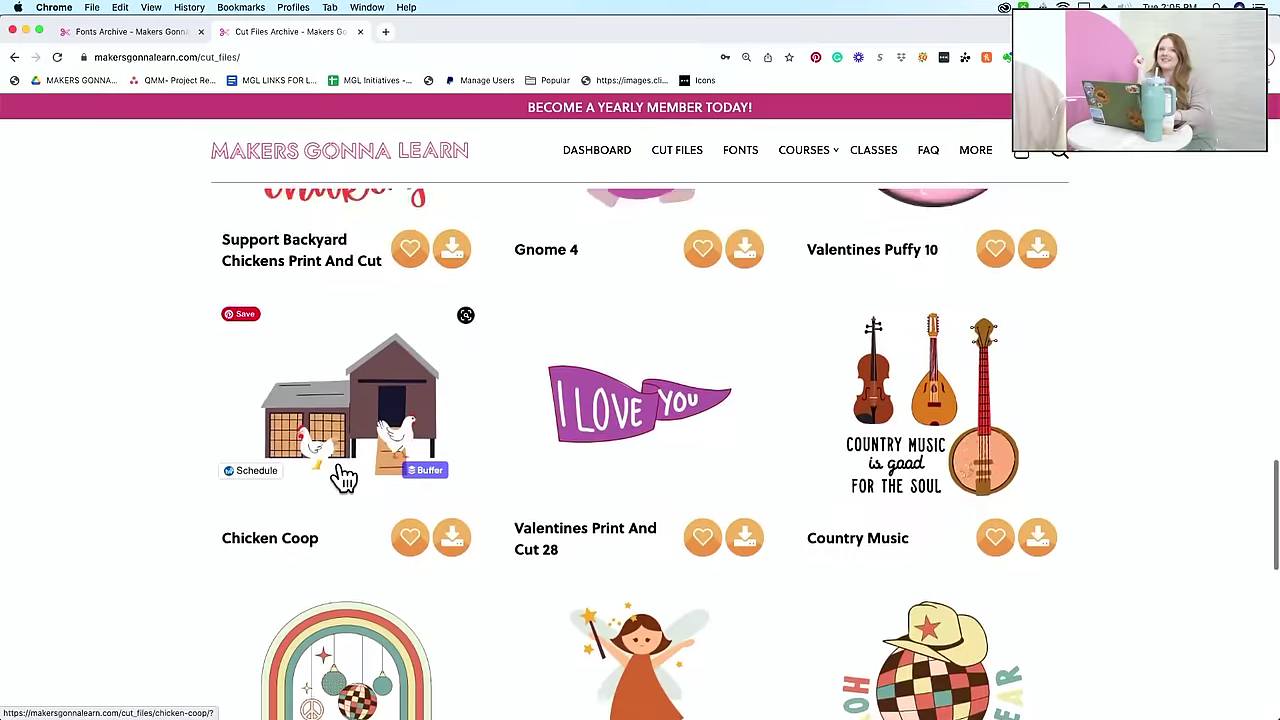
pyautogui.scroll(-3, 340, 475)
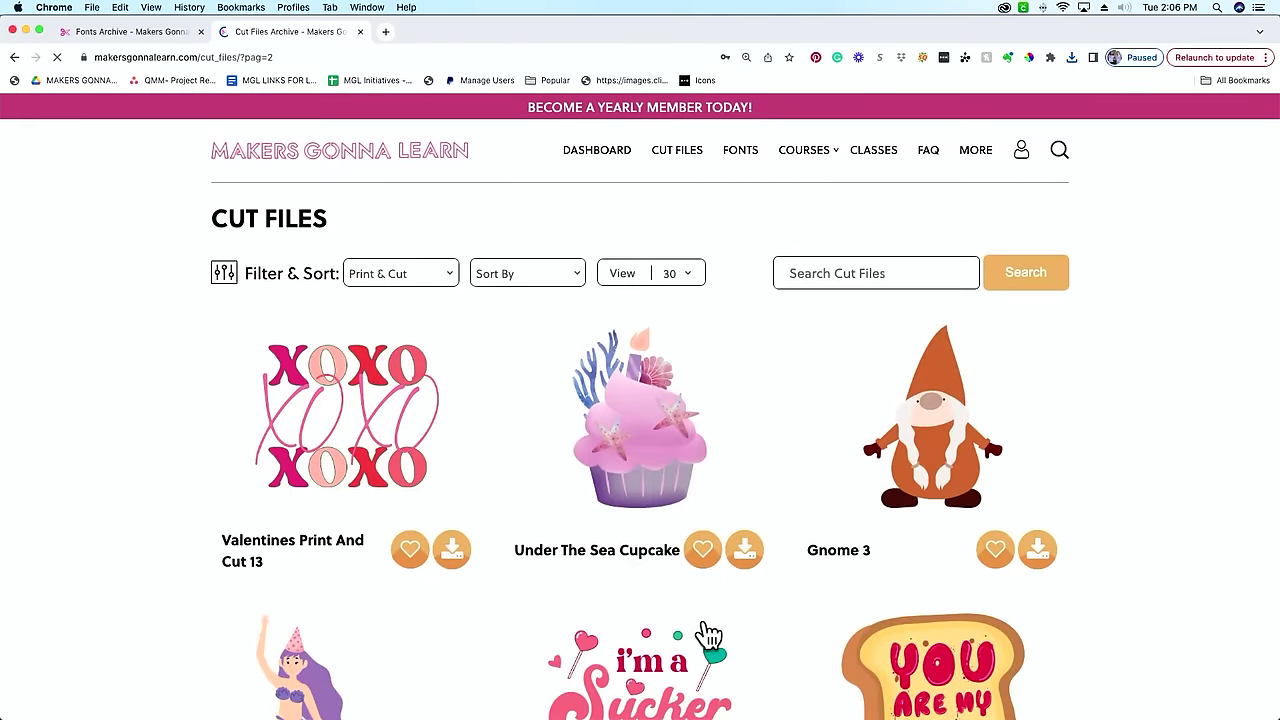
# - Browse the Print & Cut designs on page 2 and continue to page 3
pyautogui.scroll(-5, 708, 635)
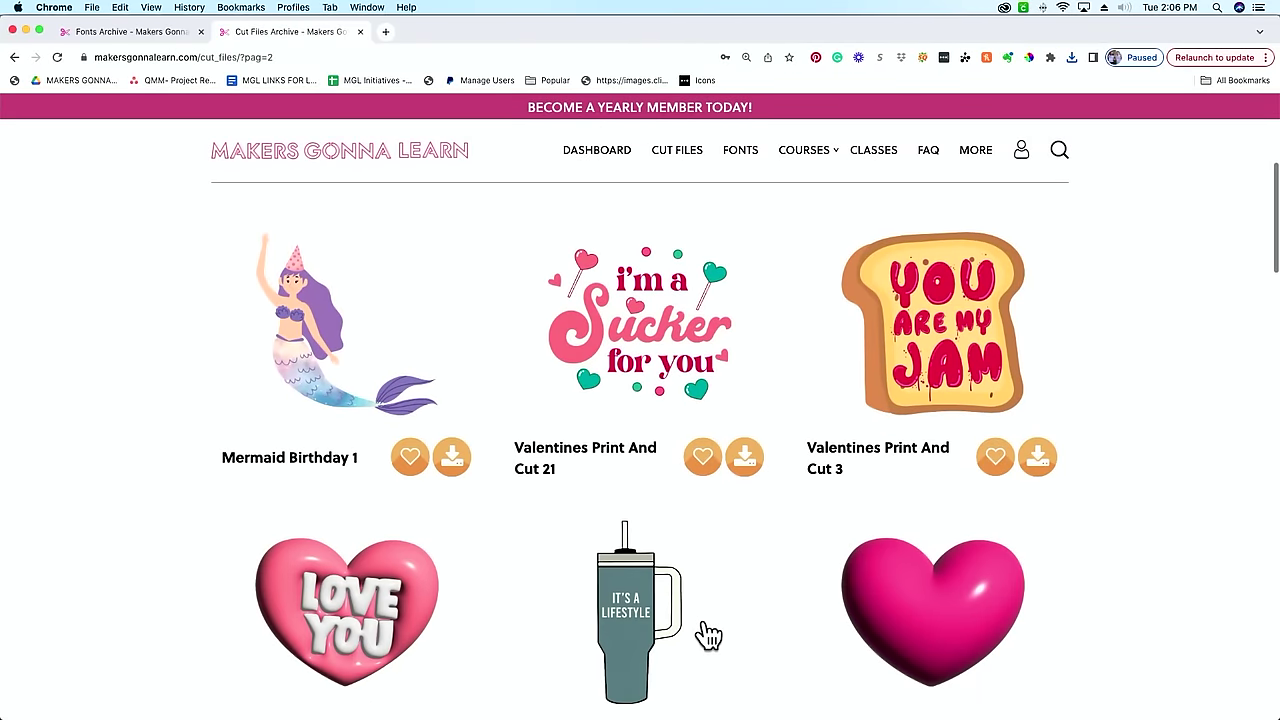
pyautogui.scroll(-7, 708, 635)
pyautogui.scroll(-6, 708, 635)
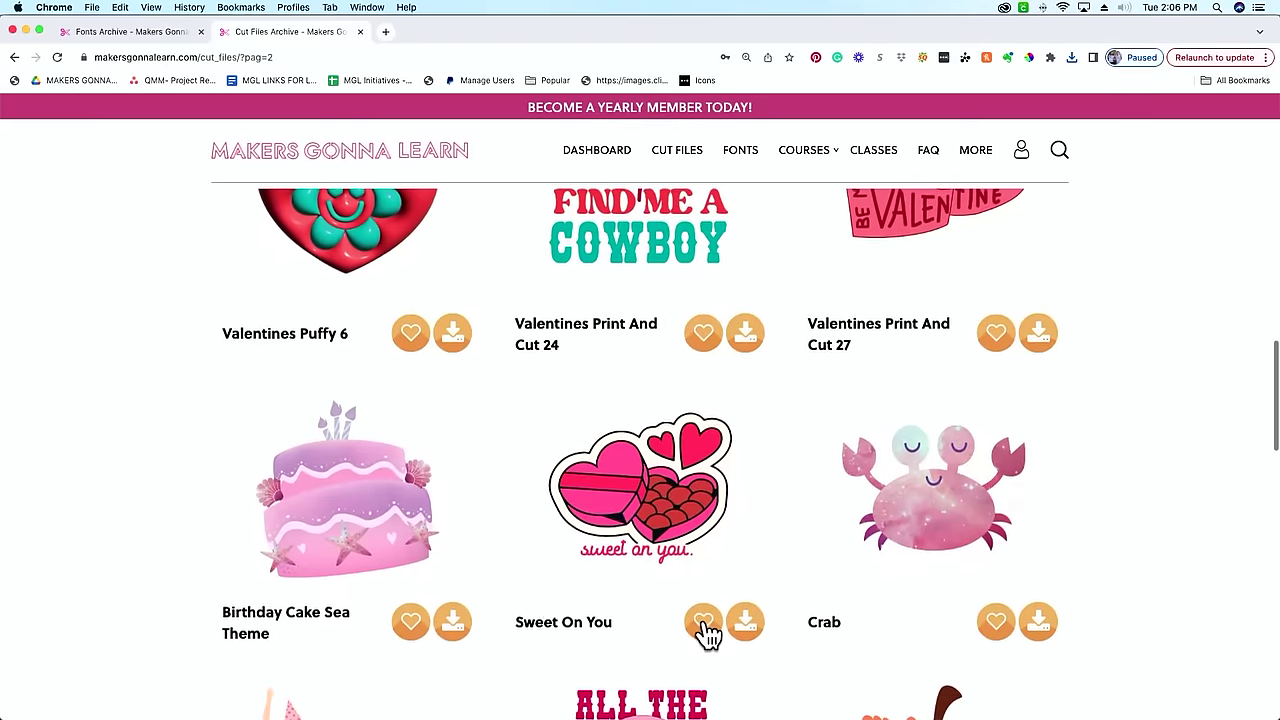
pyautogui.scroll(-4, 708, 635)
pyautogui.scroll(-7, 708, 635)
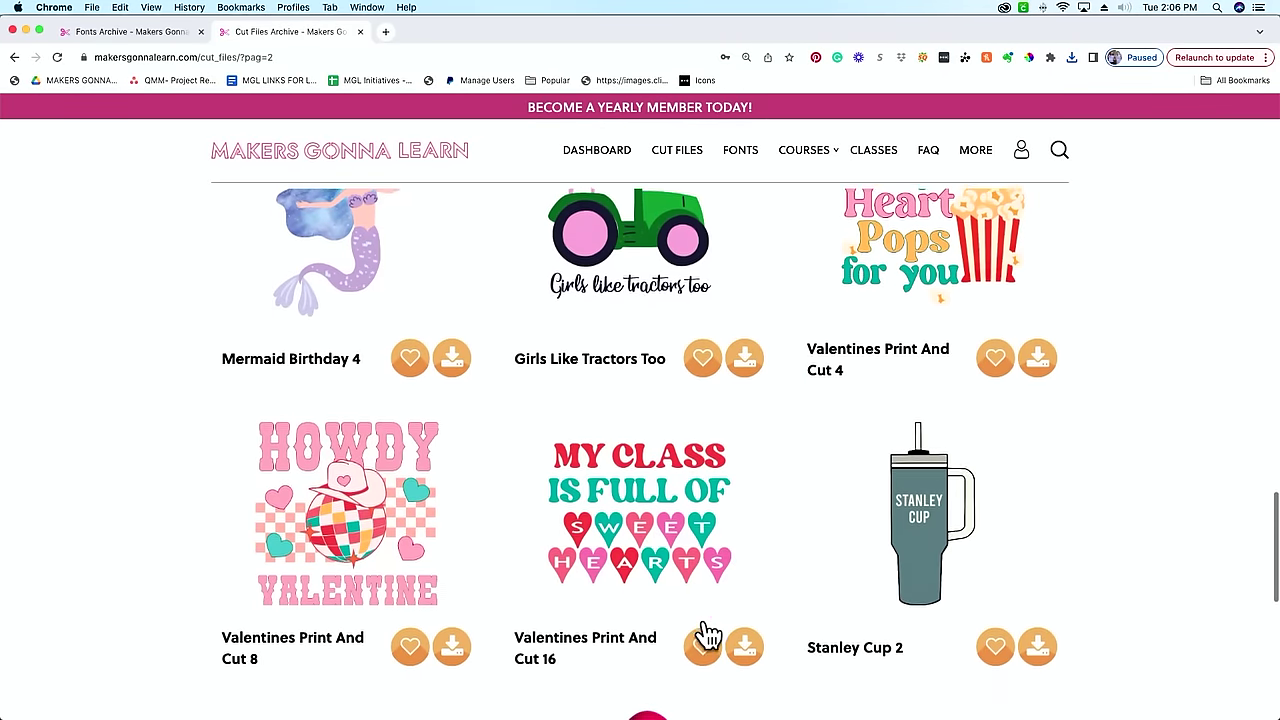
pyautogui.scroll(-1, 708, 635)
pyautogui.scroll(-7, 706, 634)
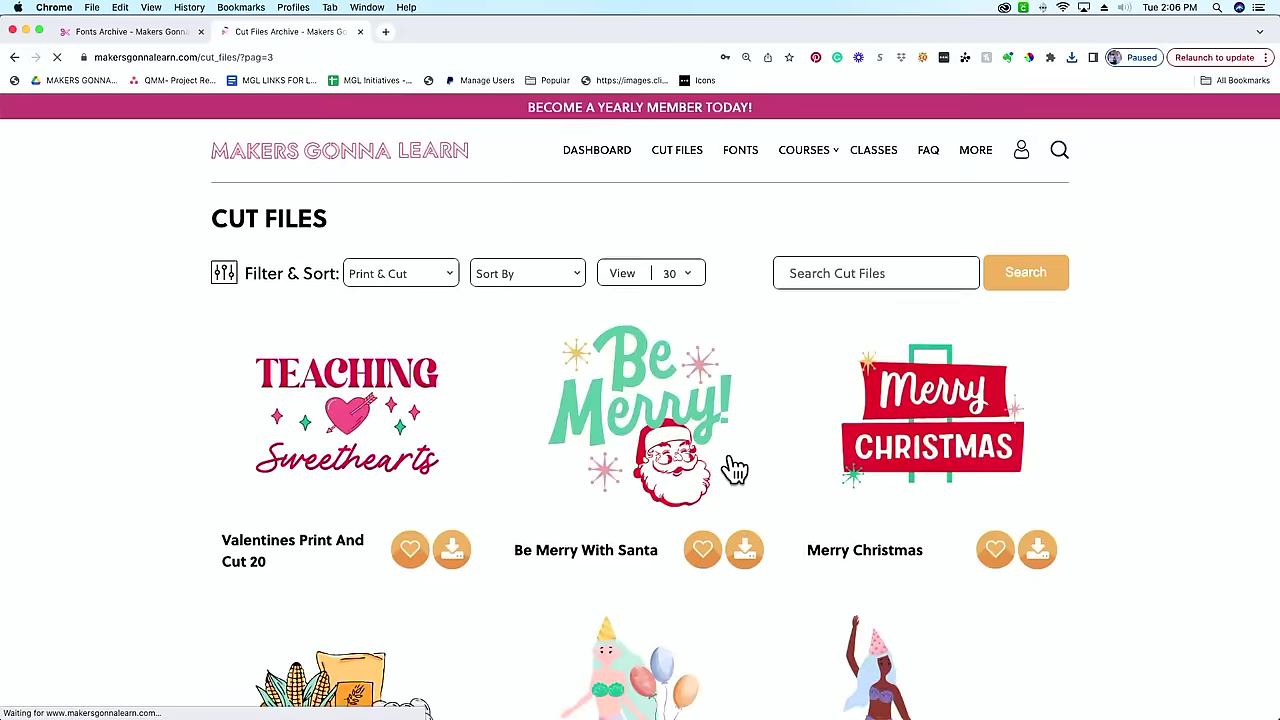
# - Examine the Print & Cut designs on page 3 down to the last row and go on to page 4
pyautogui.scroll(-5, 735, 469)
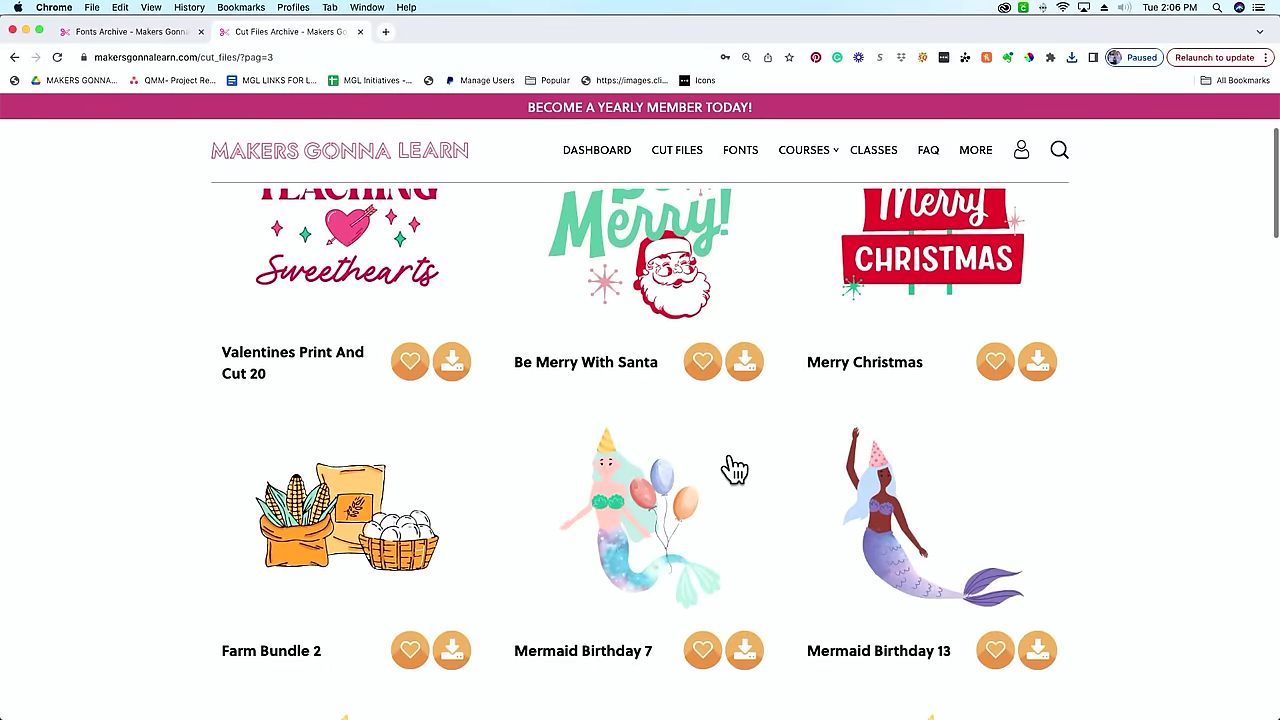
pyautogui.scroll(-8, 735, 469)
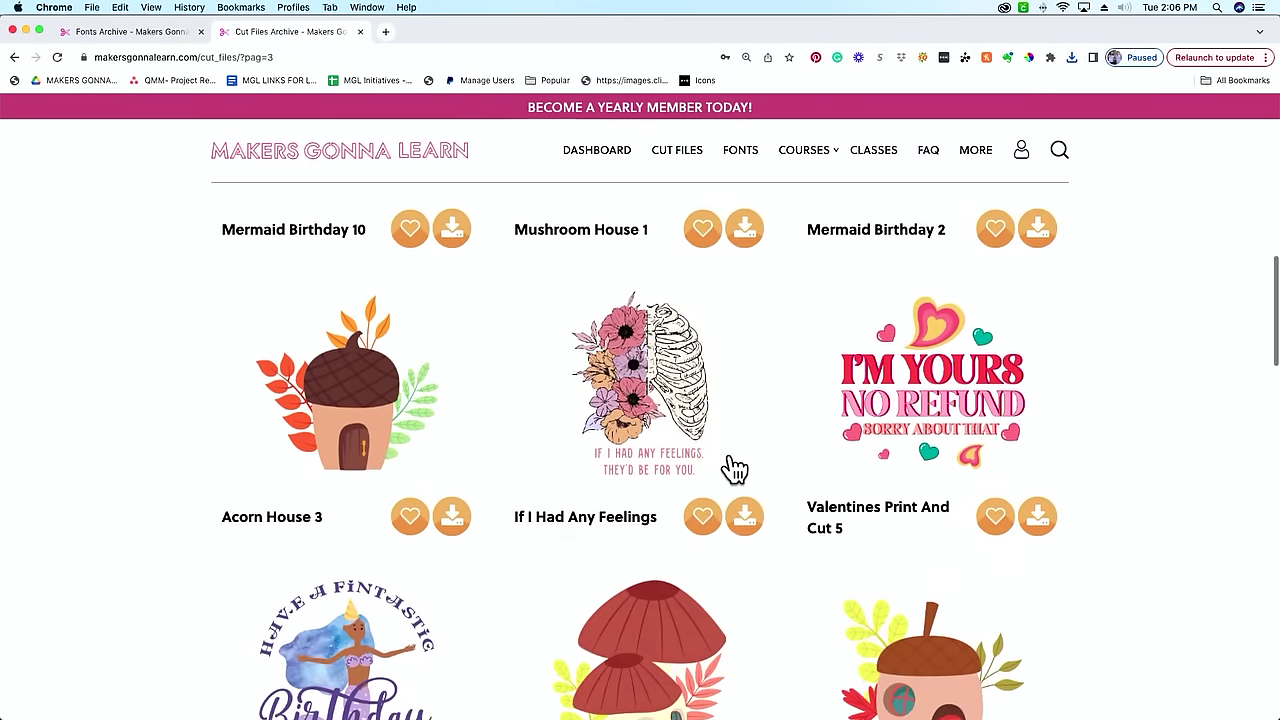
pyautogui.scroll(-4, 735, 469)
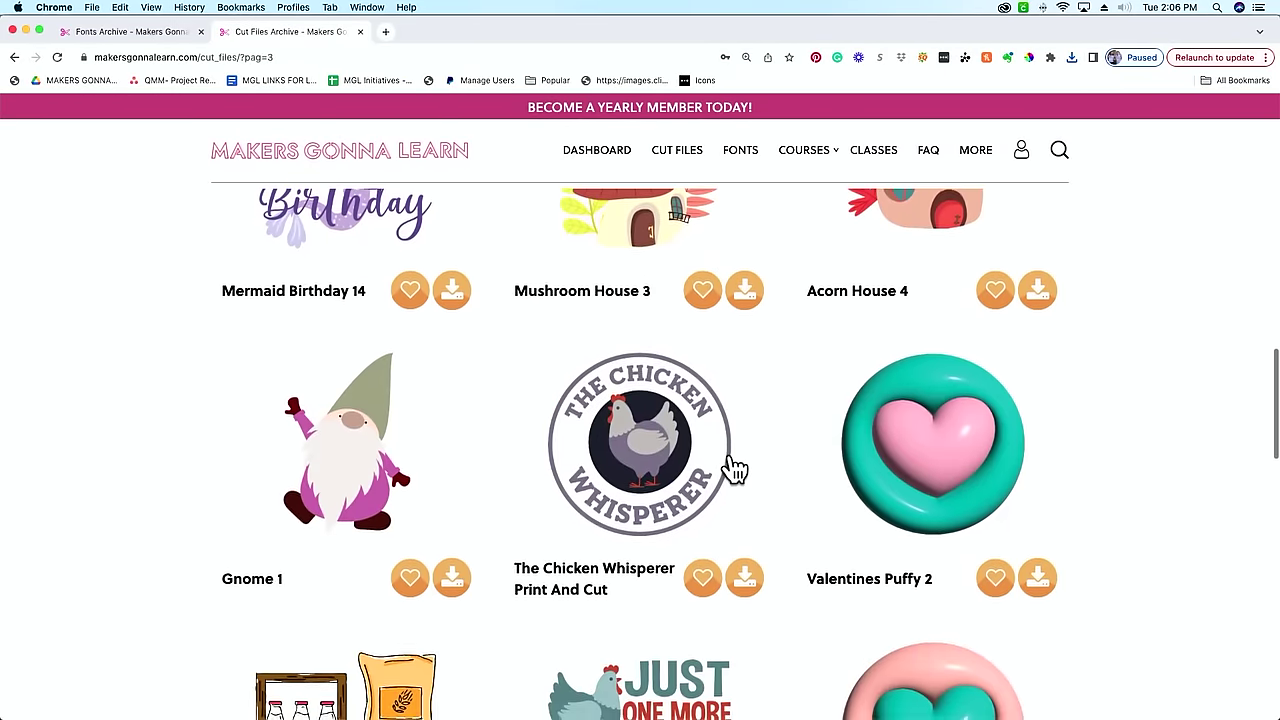
pyautogui.scroll(-8, 735, 469)
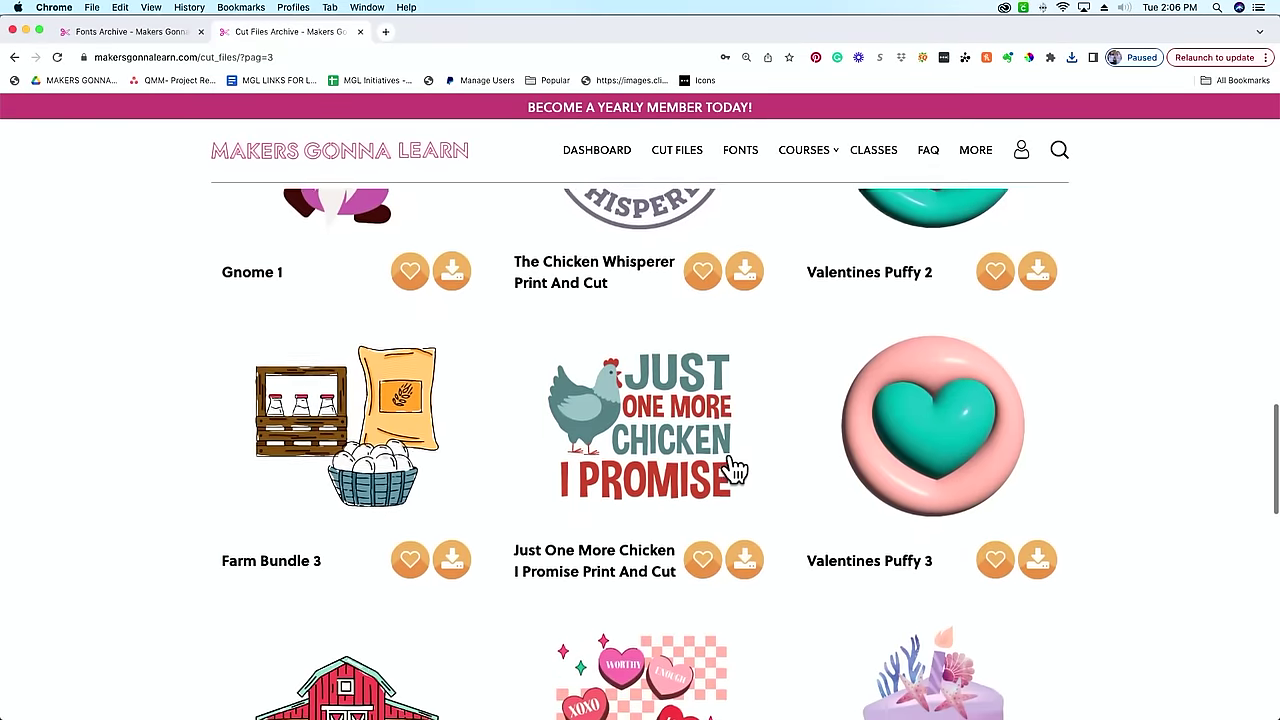
pyautogui.scroll(-6, 735, 469)
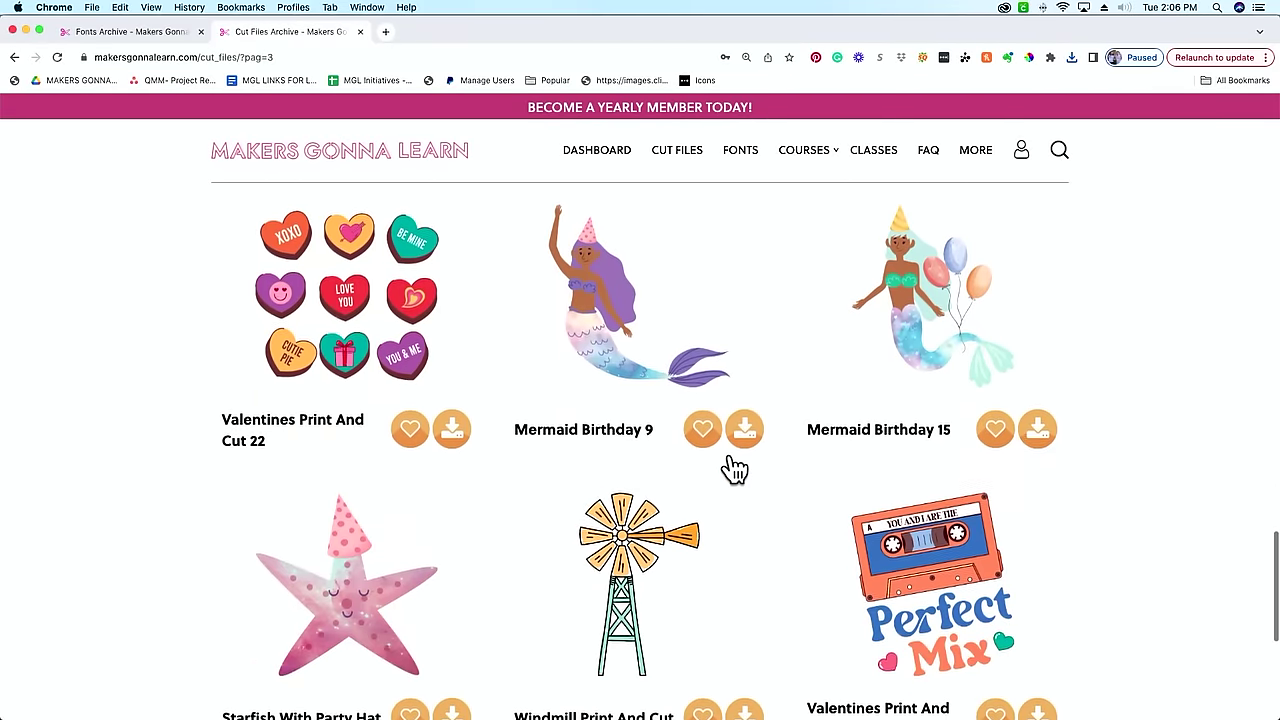
pyautogui.scroll(-1, 735, 469)
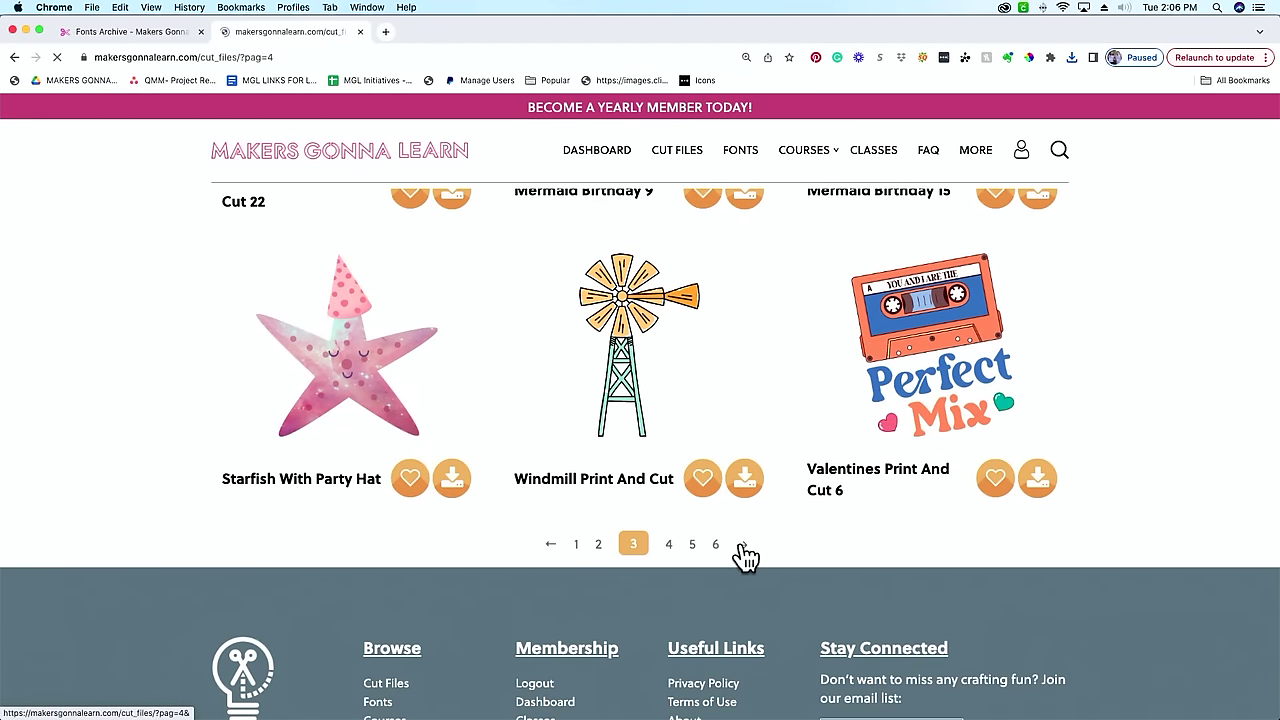
# - Review the Print & Cut designs on page 4 of the cut files and continue to page 5
pyautogui.scroll(-5, 745, 556)
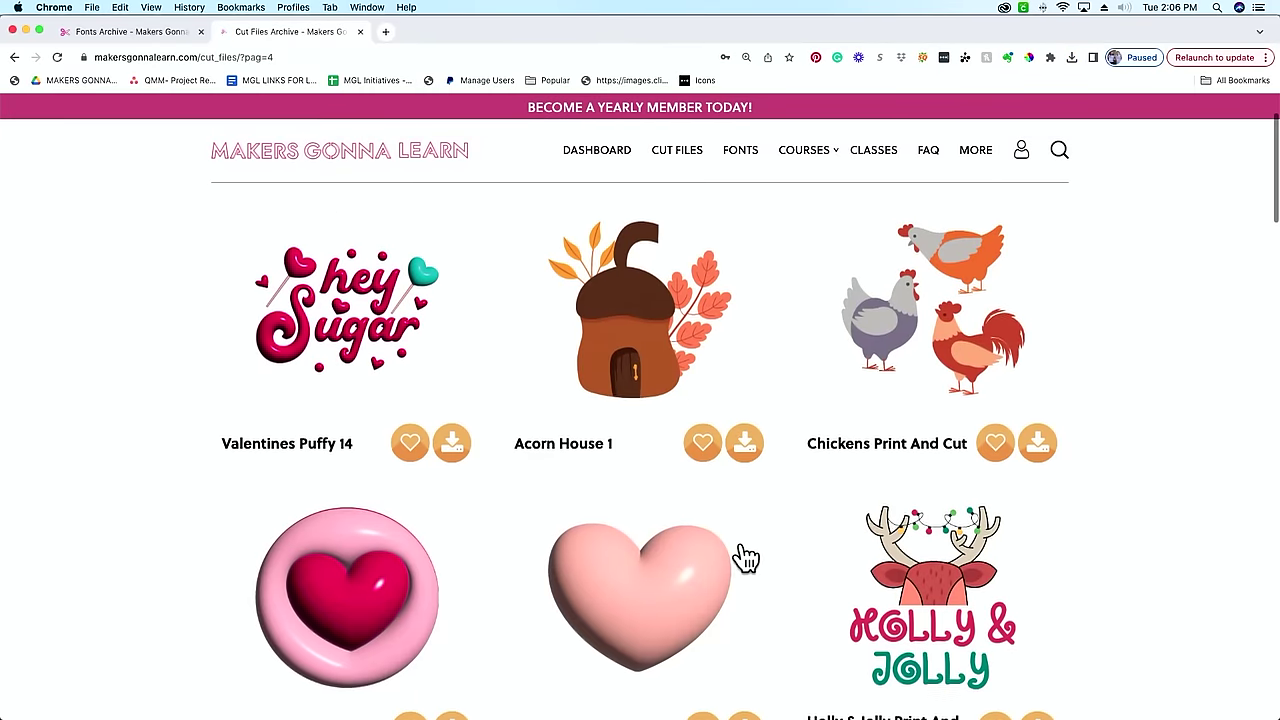
pyautogui.scroll(-3, 740, 557)
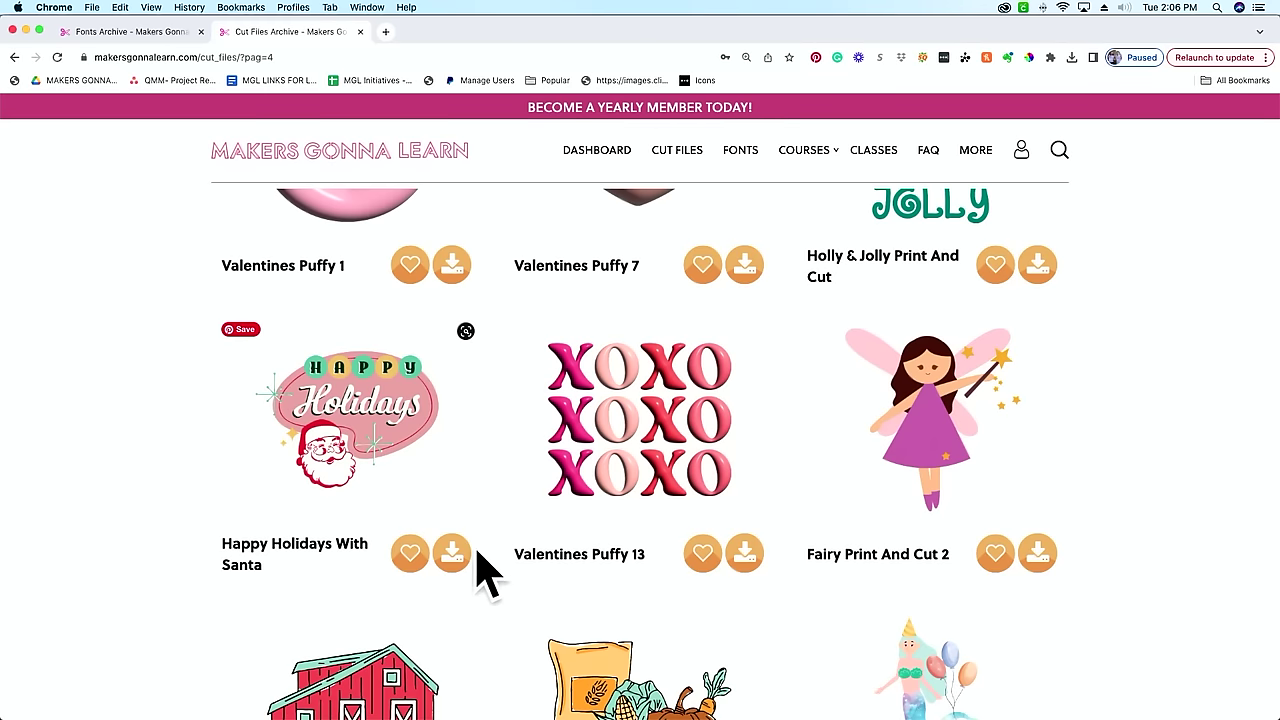
pyautogui.scroll(-4, 865, 655)
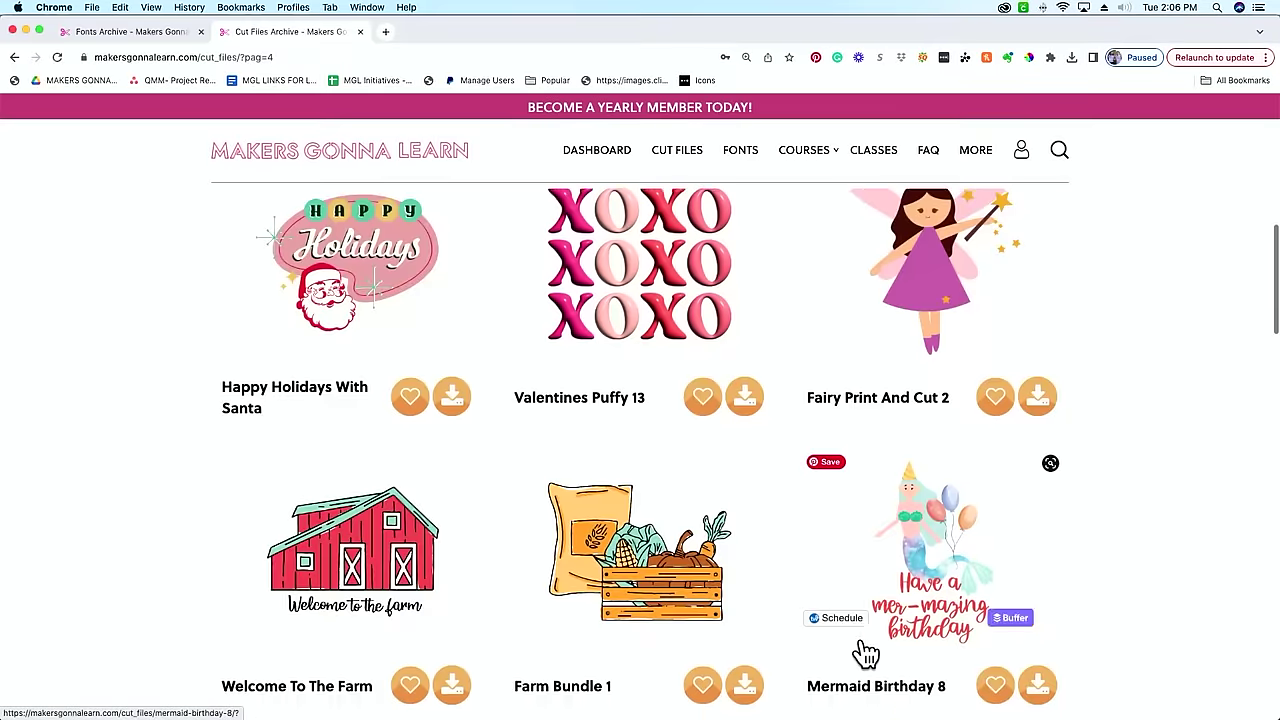
pyautogui.scroll(1, 863, 651)
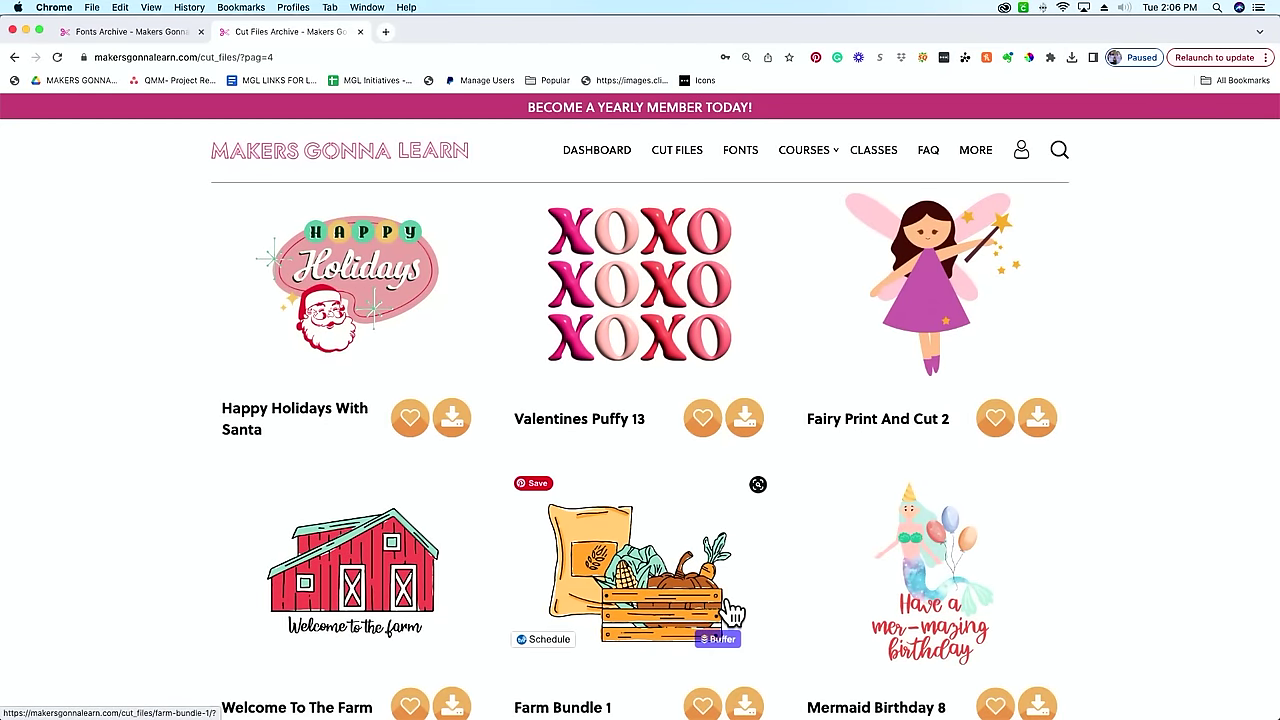
pyautogui.scroll(-10, 733, 612)
pyautogui.scroll(-10, 733, 612)
pyautogui.scroll(-13, 733, 612)
pyautogui.scroll(-6, 733, 612)
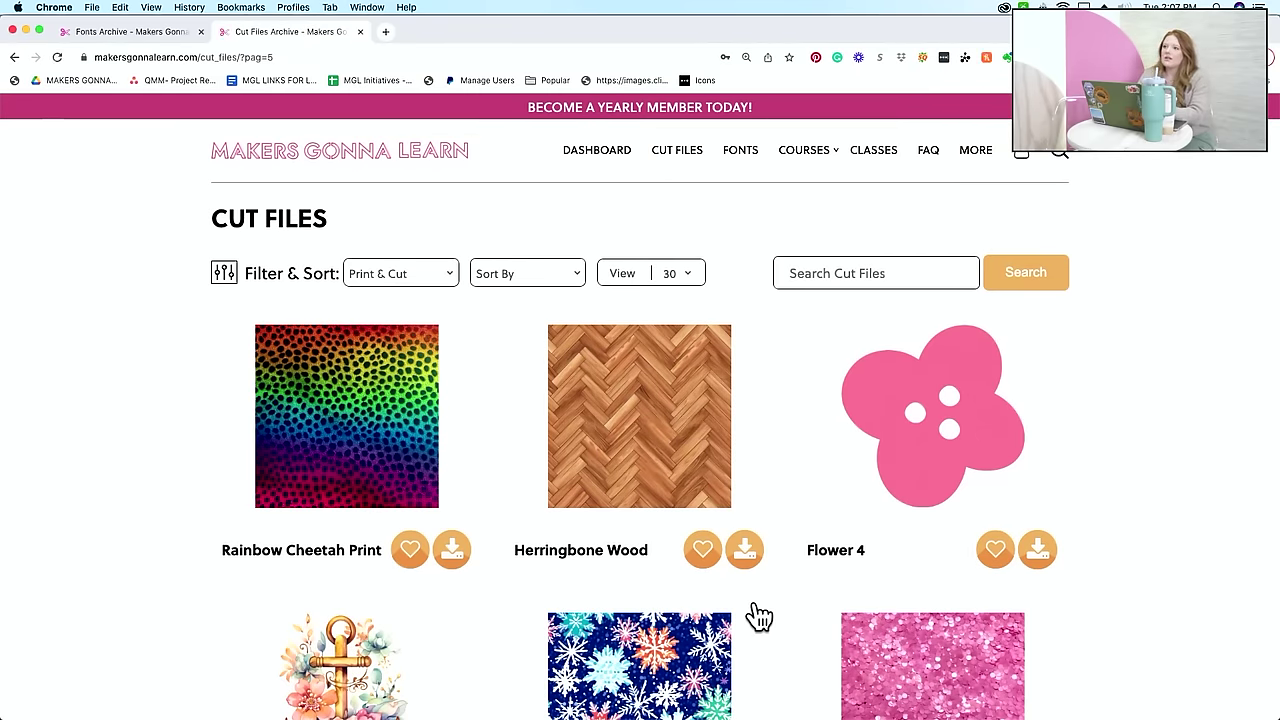
# - Look over the Print & Cut patterns and illustrations on page 5 and proceed to page 6
pyautogui.scroll(-5, 760, 617)
pyautogui.scroll(-6, 760, 617)
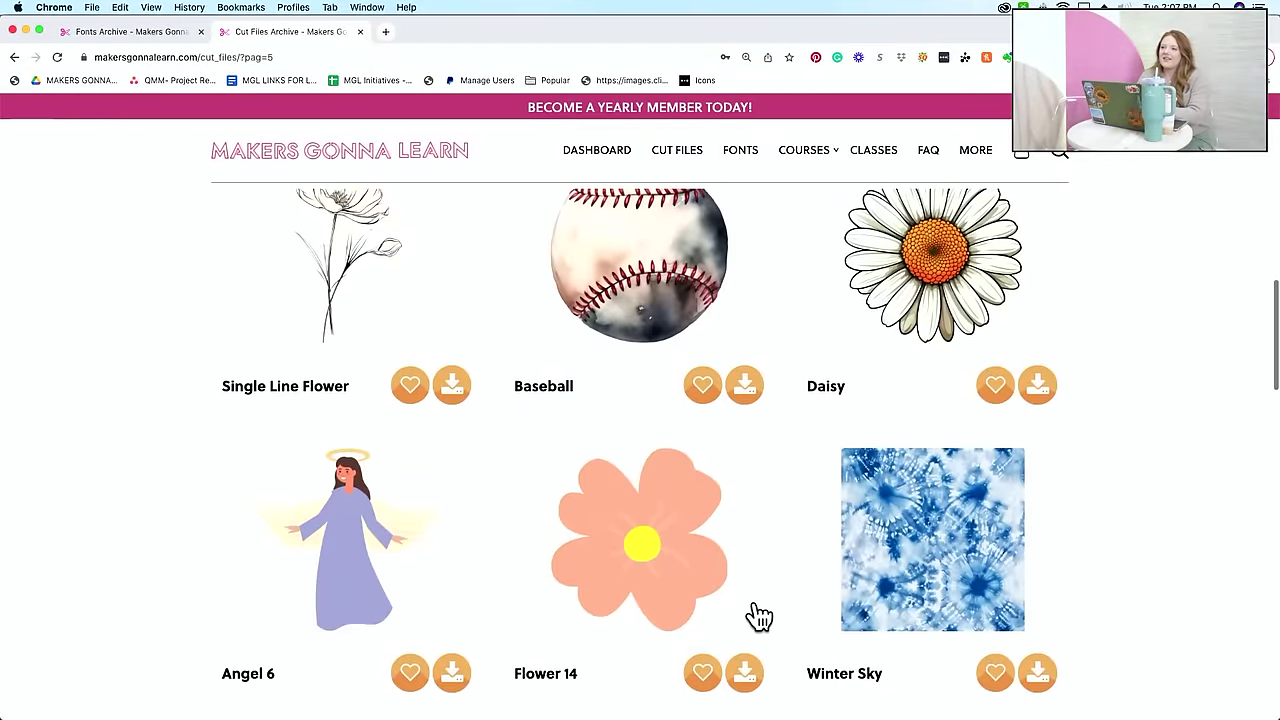
pyautogui.scroll(-8, 760, 617)
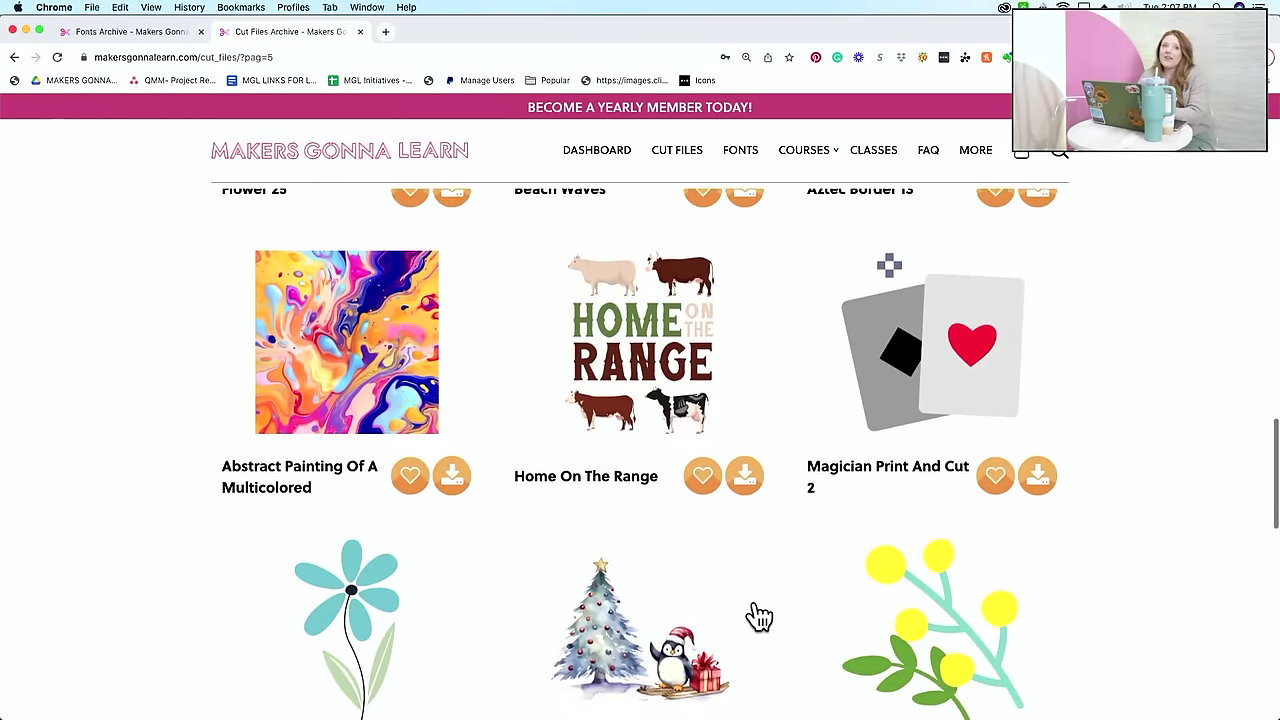
pyautogui.scroll(-6, 760, 617)
pyautogui.scroll(-4, 760, 617)
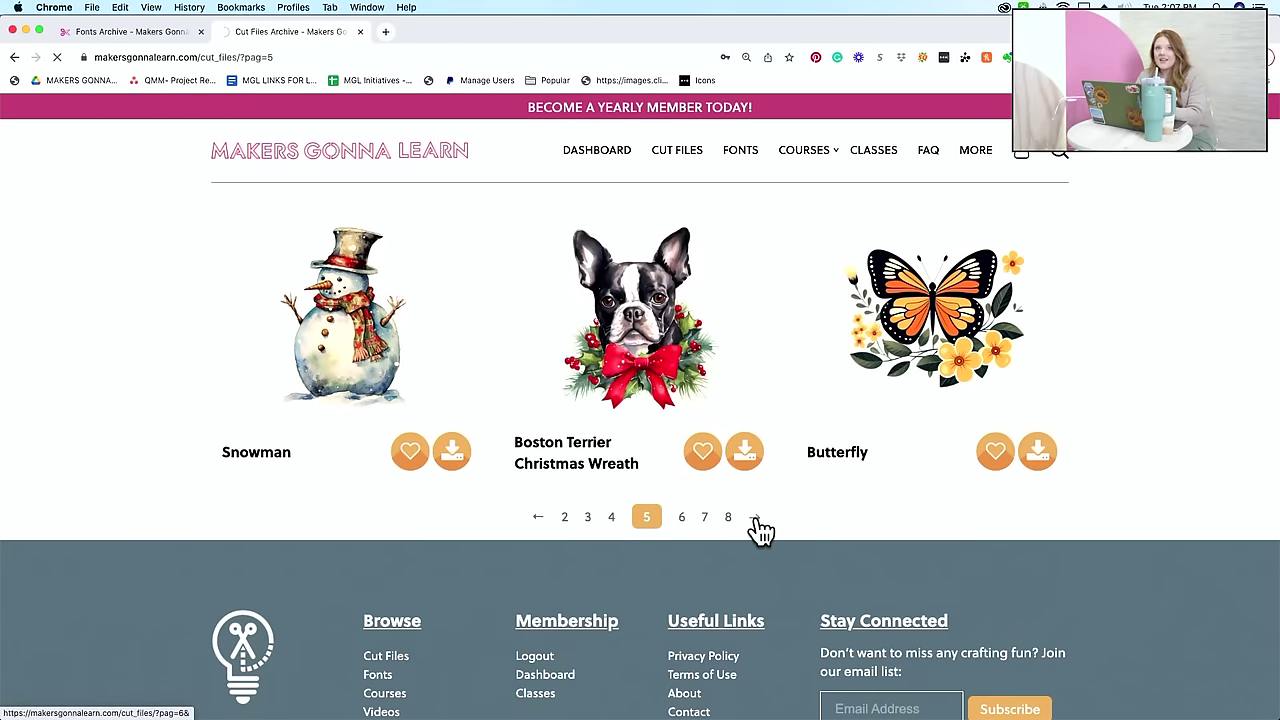
# - Browse the Print & Cut designs on page 6 to the last row and continue to page 7
pyautogui.scroll(-3, 756, 521)
pyautogui.scroll(-5, 760, 533)
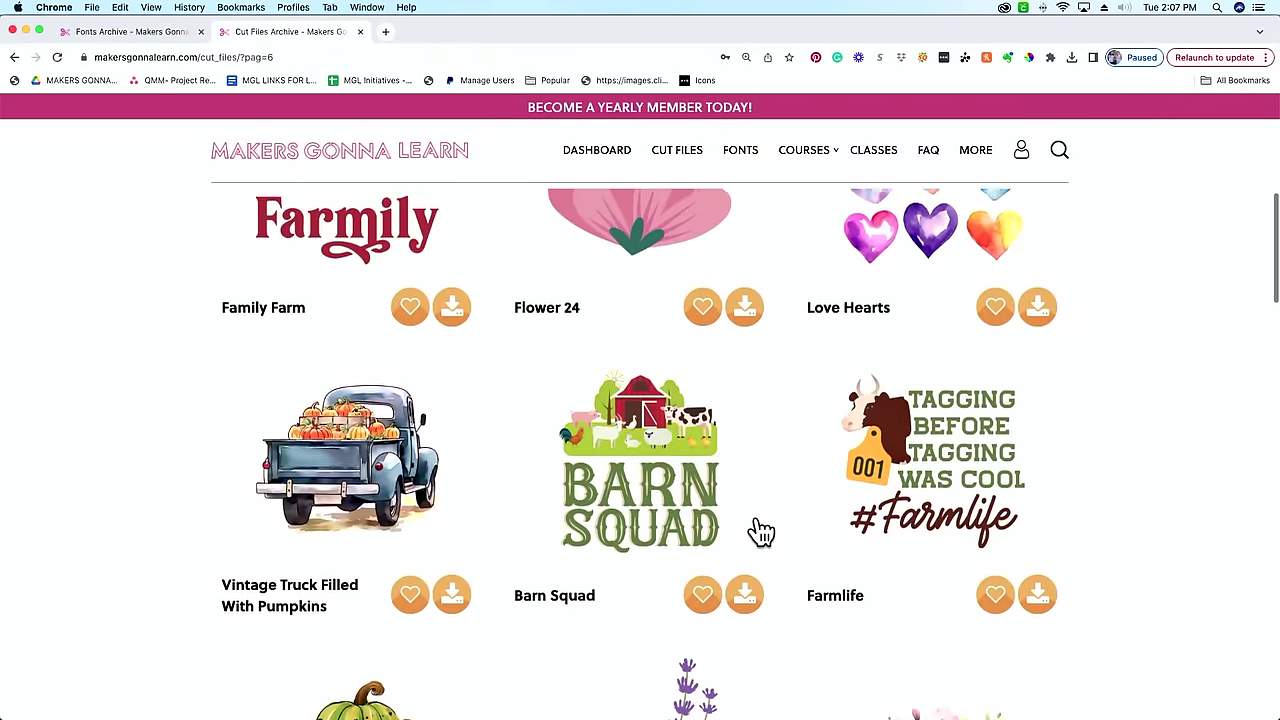
pyautogui.scroll(-6, 760, 533)
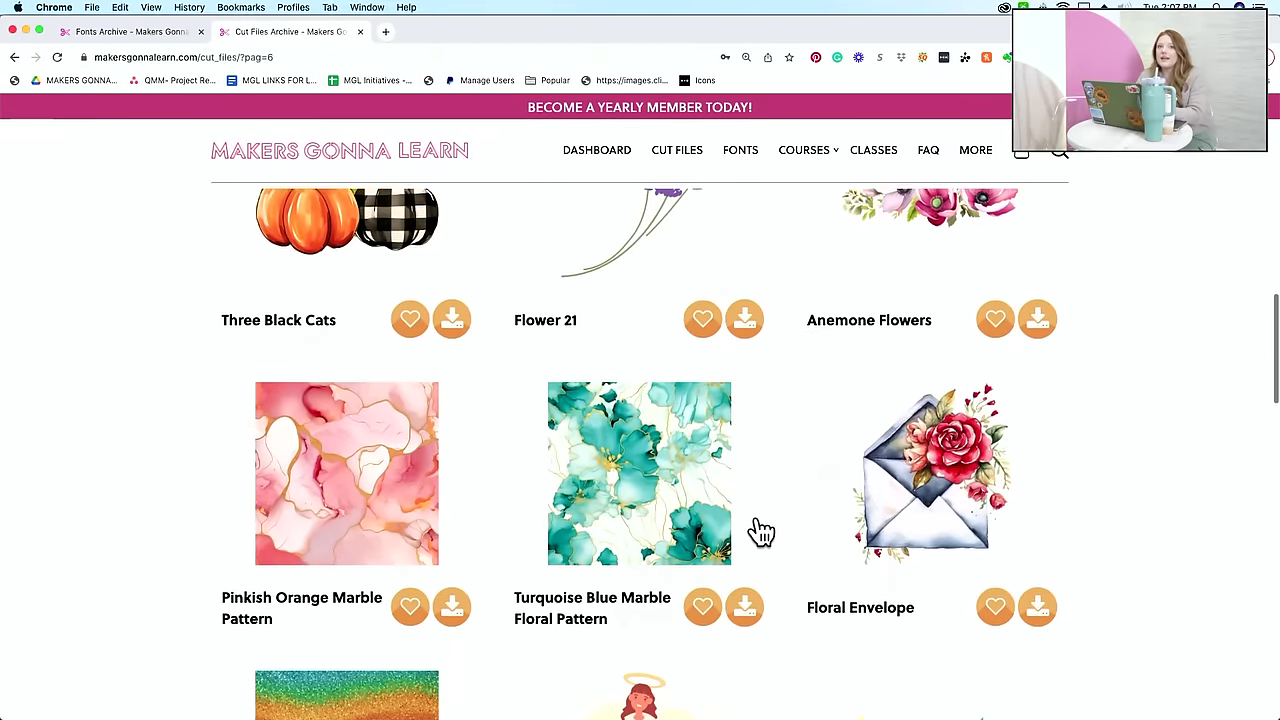
pyautogui.scroll(-5, 760, 533)
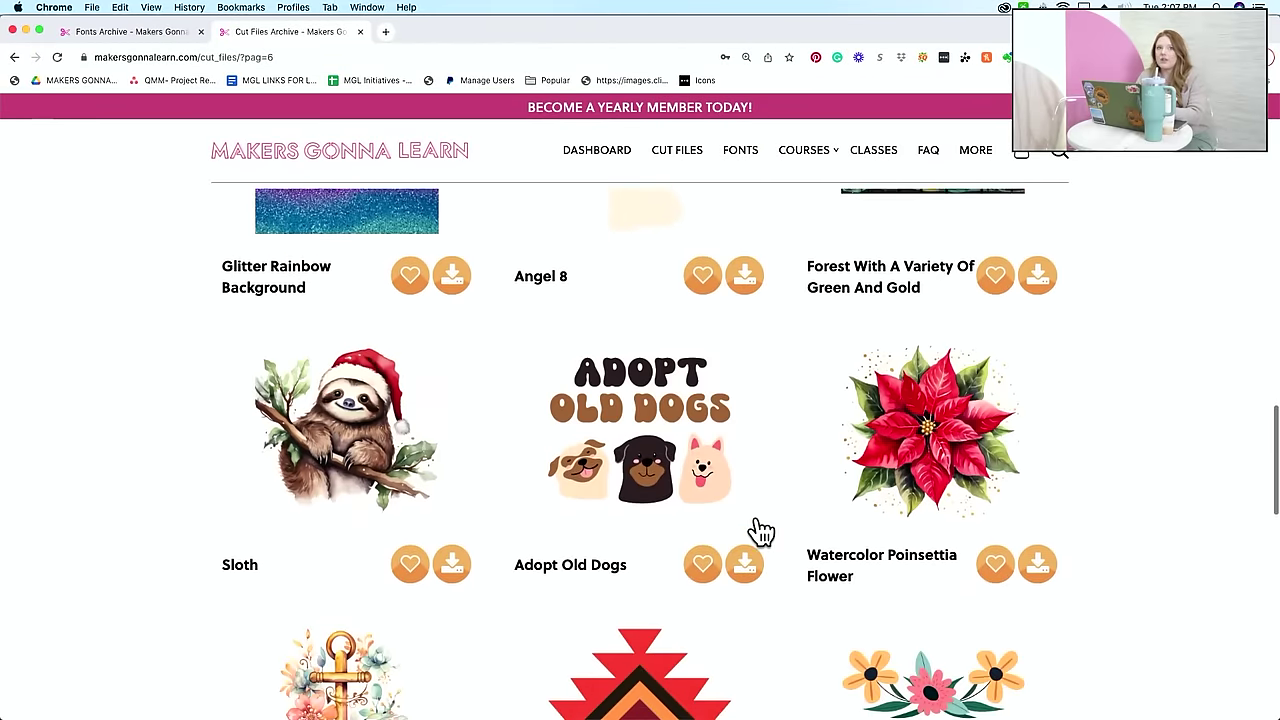
pyautogui.scroll(-6, 760, 533)
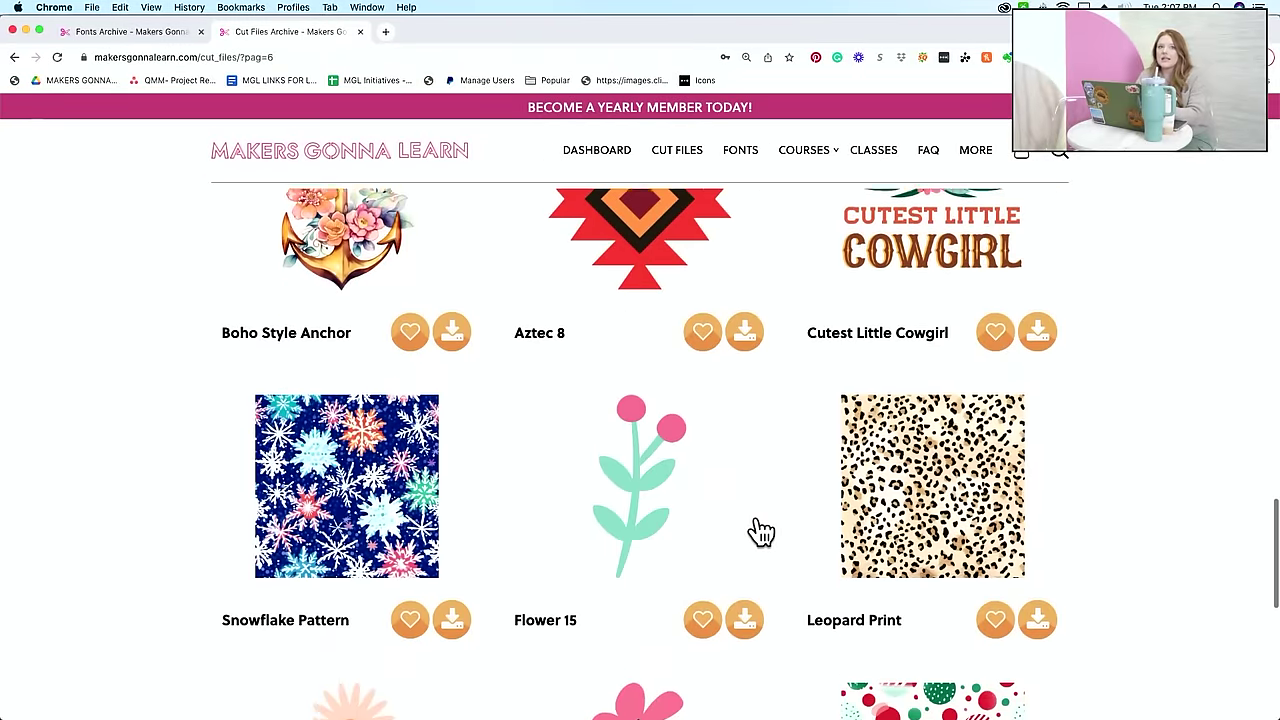
pyautogui.scroll(-1, 760, 533)
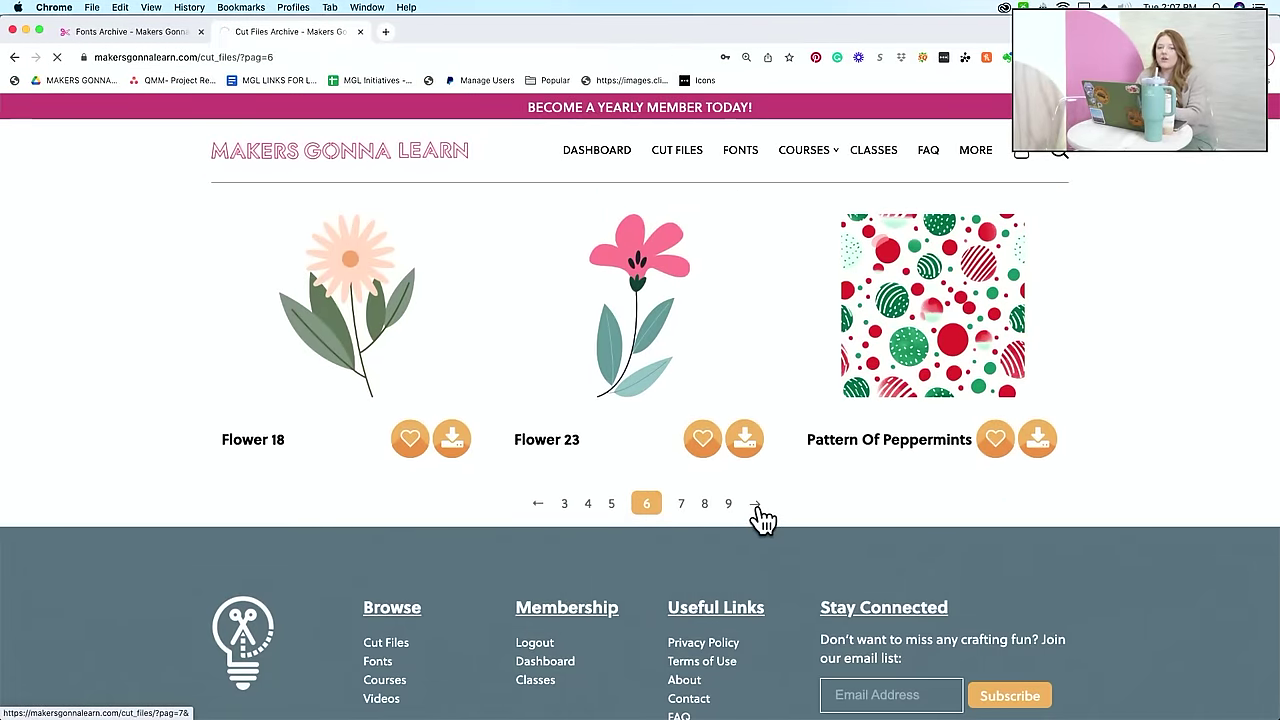
# - Look through the seasonal illustrations and patterns on page 7 of the Print & Cut files and go on to page 8
pyautogui.scroll(-3, 763, 519)
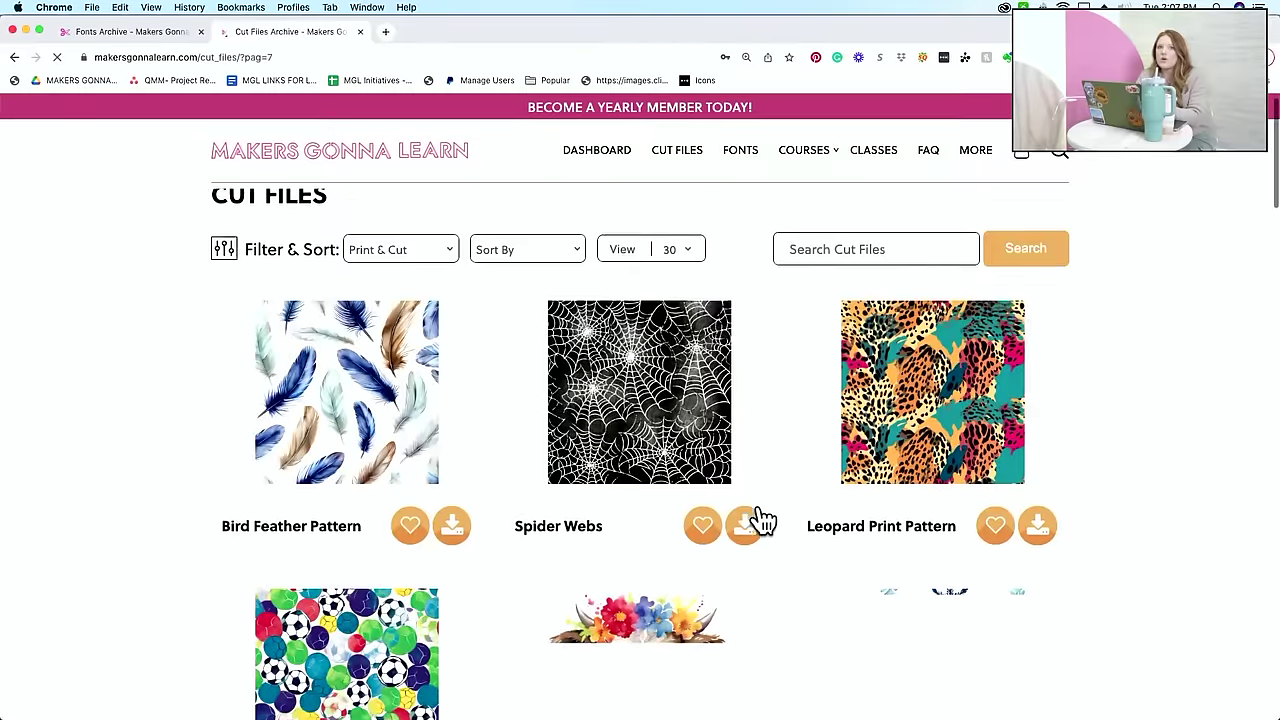
pyautogui.scroll(-4, 763, 519)
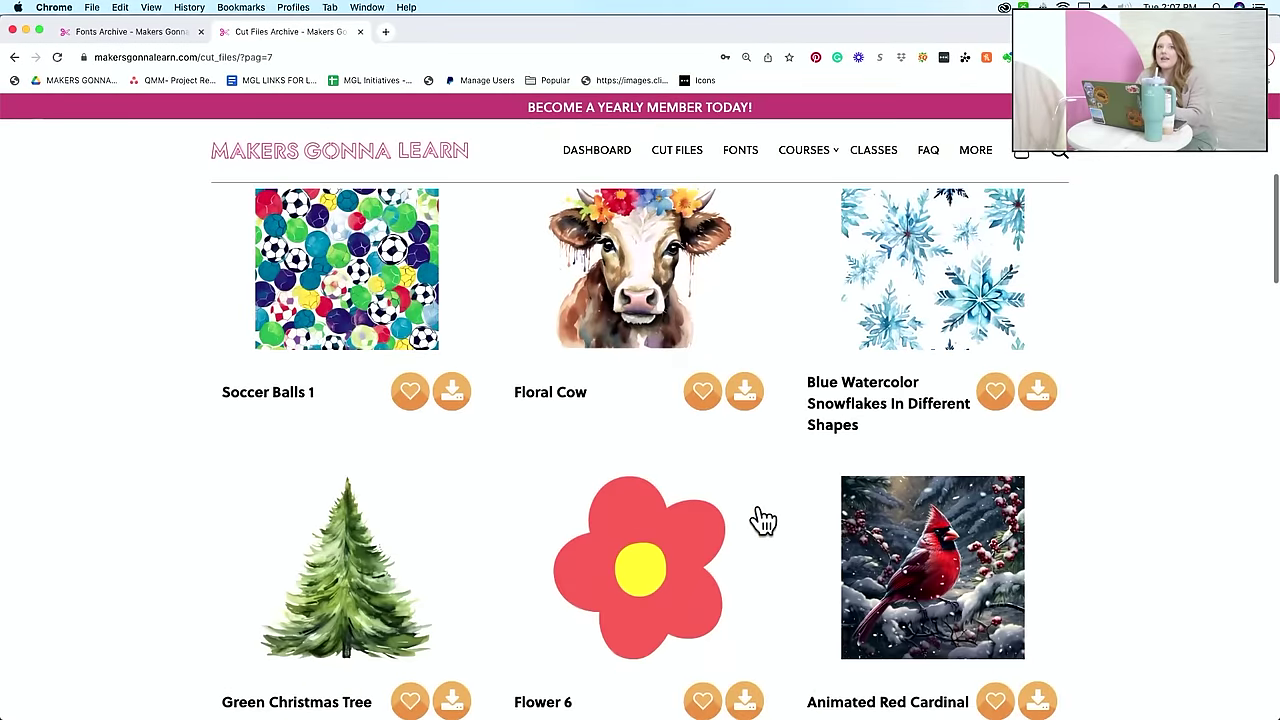
pyautogui.scroll(-1, 763, 519)
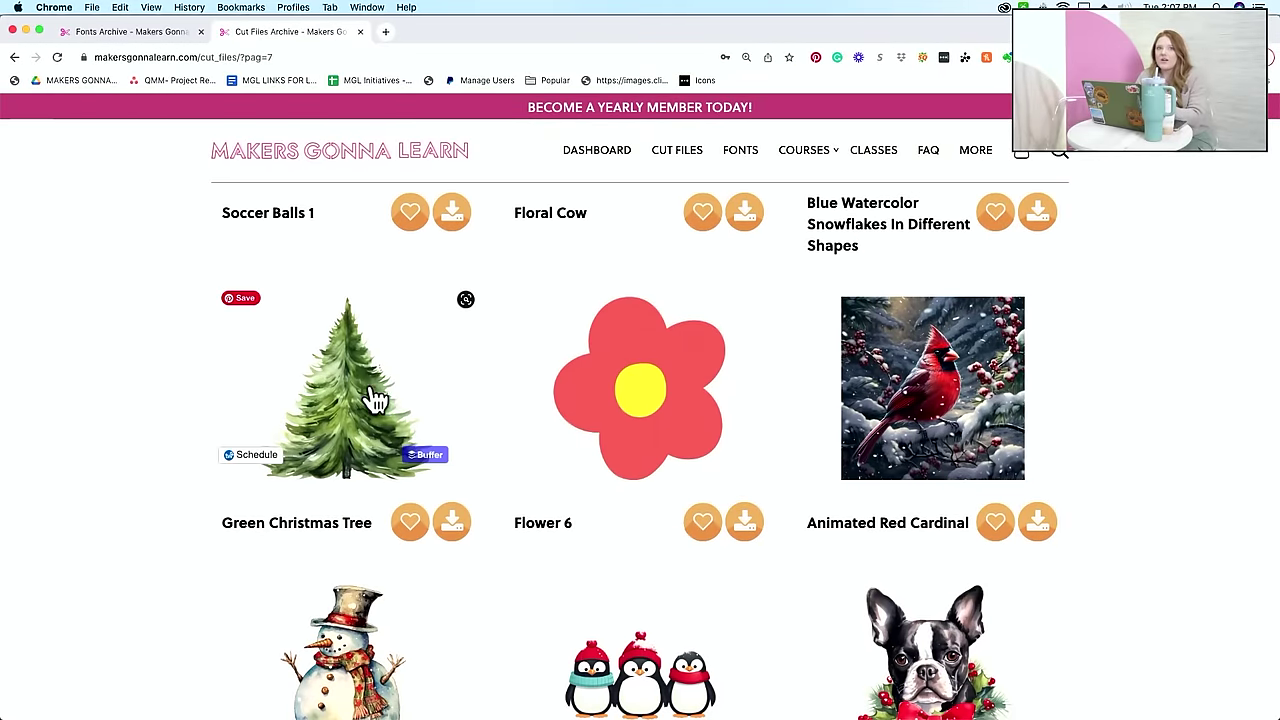
pyautogui.scroll(-8, 698, 510)
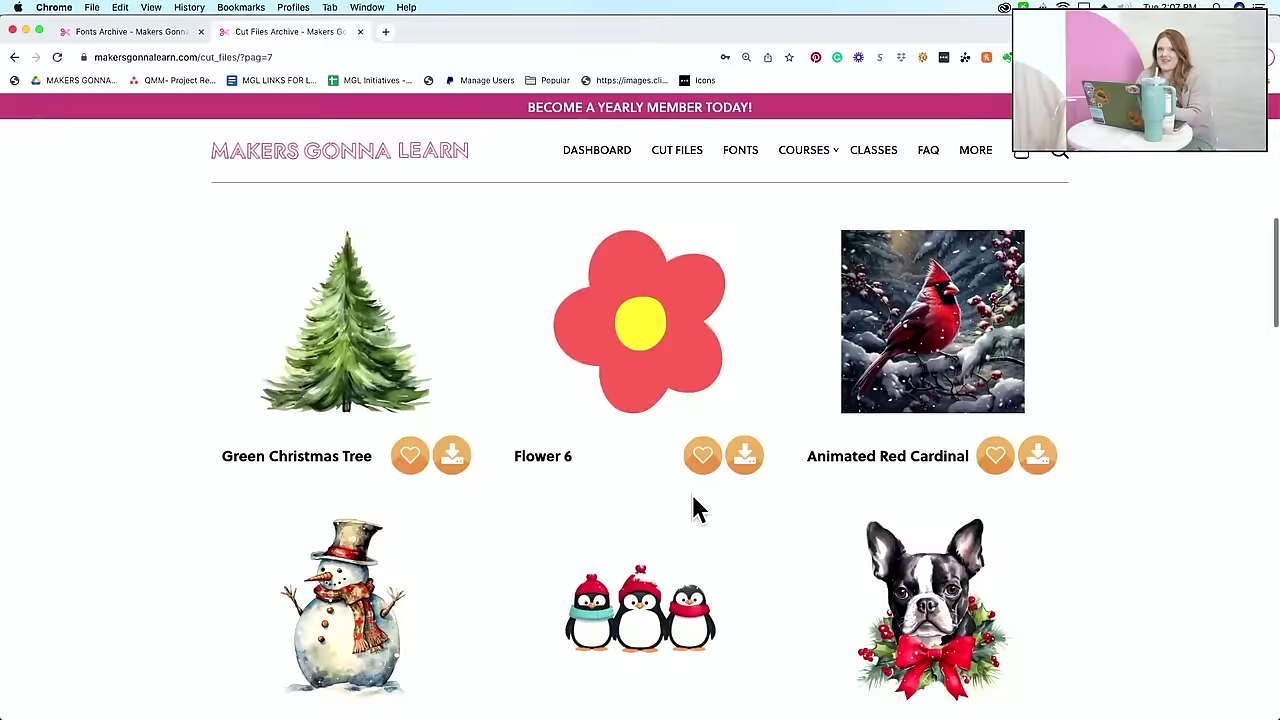
pyautogui.scroll(-9, 698, 510)
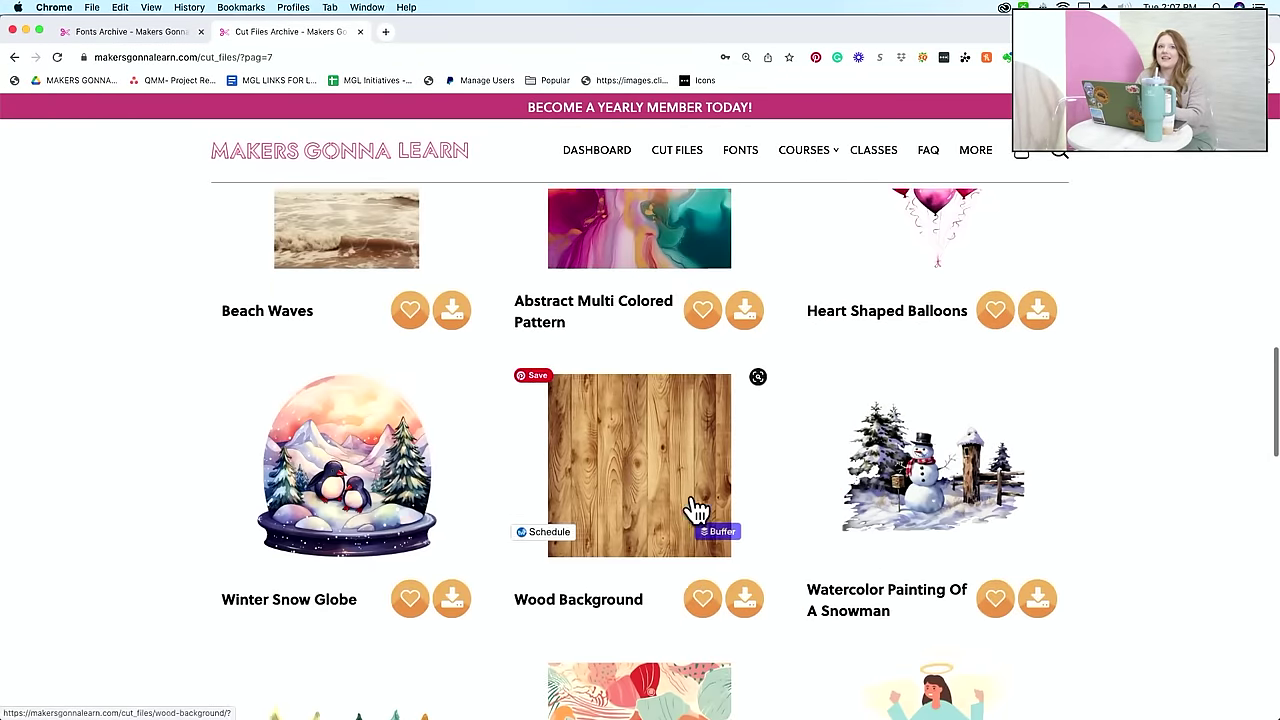
pyautogui.scroll(-7, 698, 510)
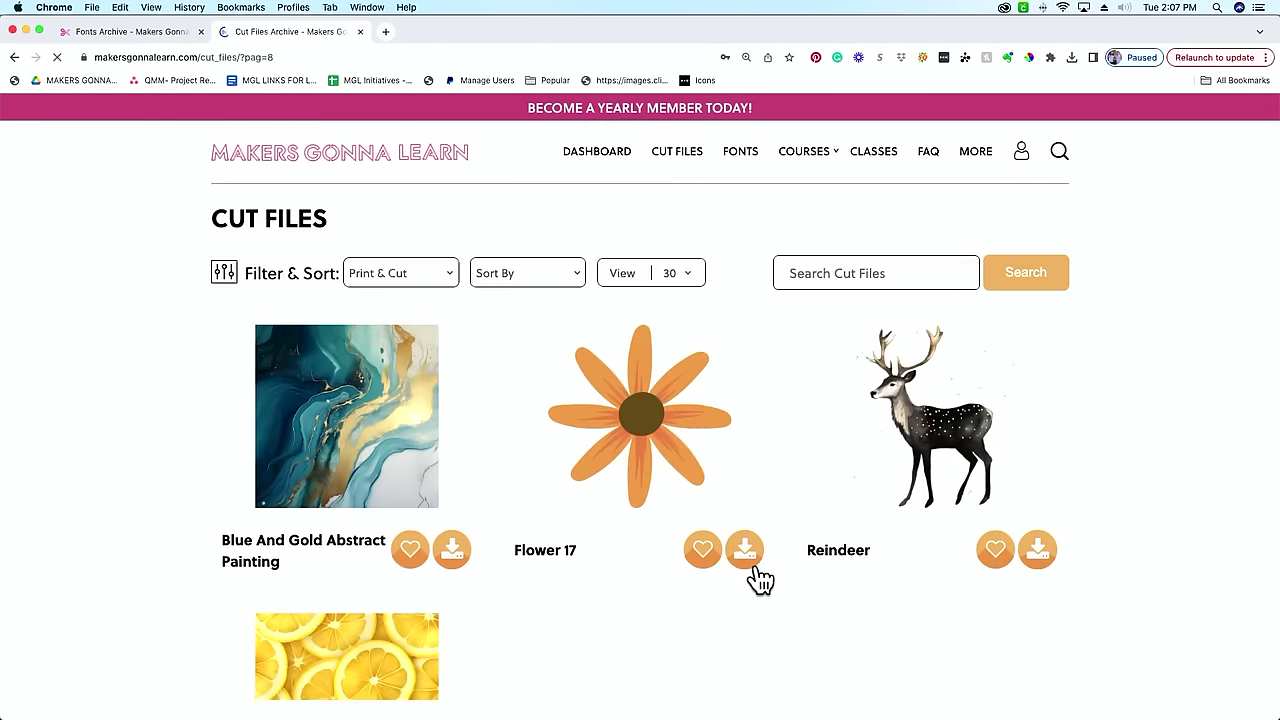
# - Review the Print & Cut designs on page 8 and proceed to page 9
pyautogui.scroll(-3, 760, 578)
pyautogui.scroll(-9, 760, 578)
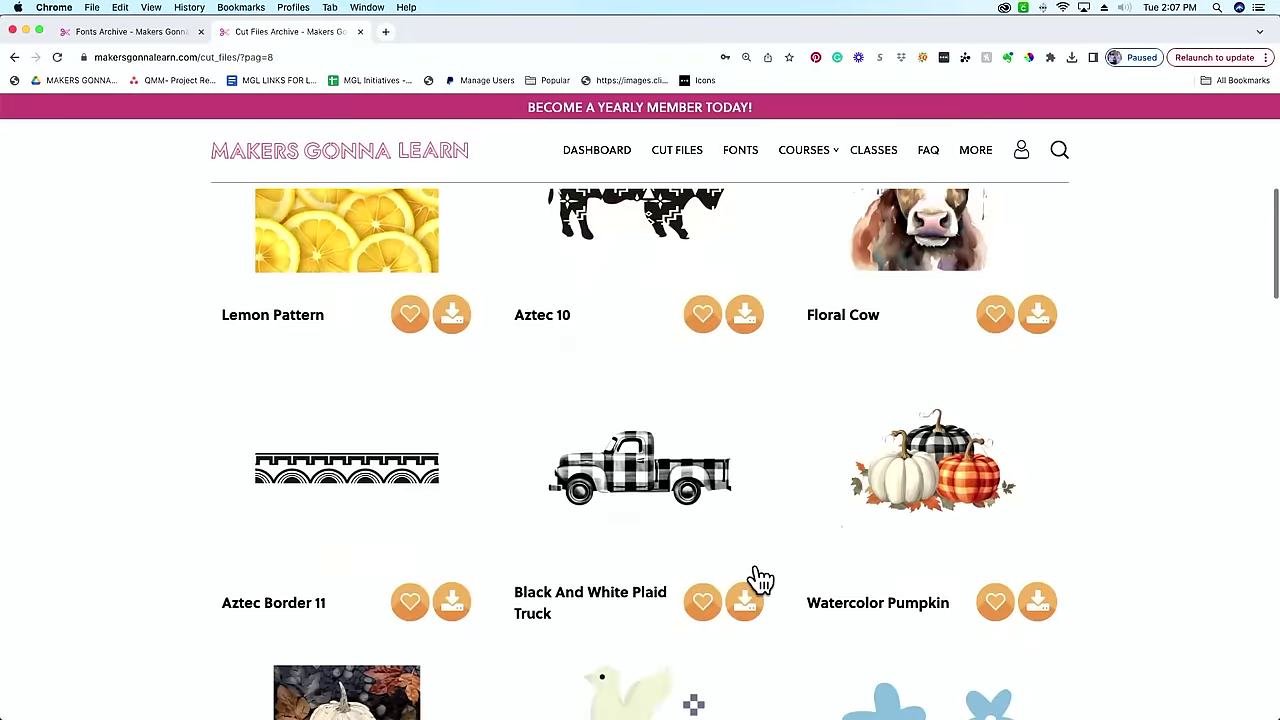
pyautogui.scroll(-5, 760, 578)
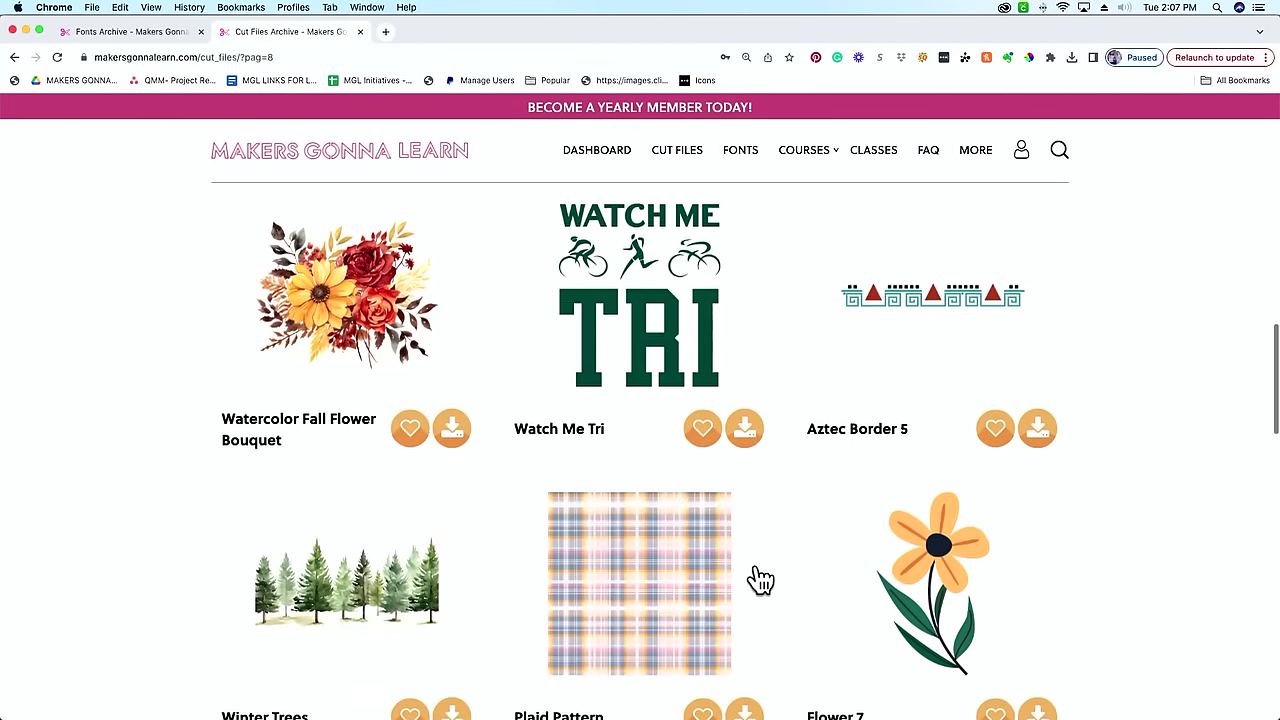
pyautogui.scroll(-8, 760, 578)
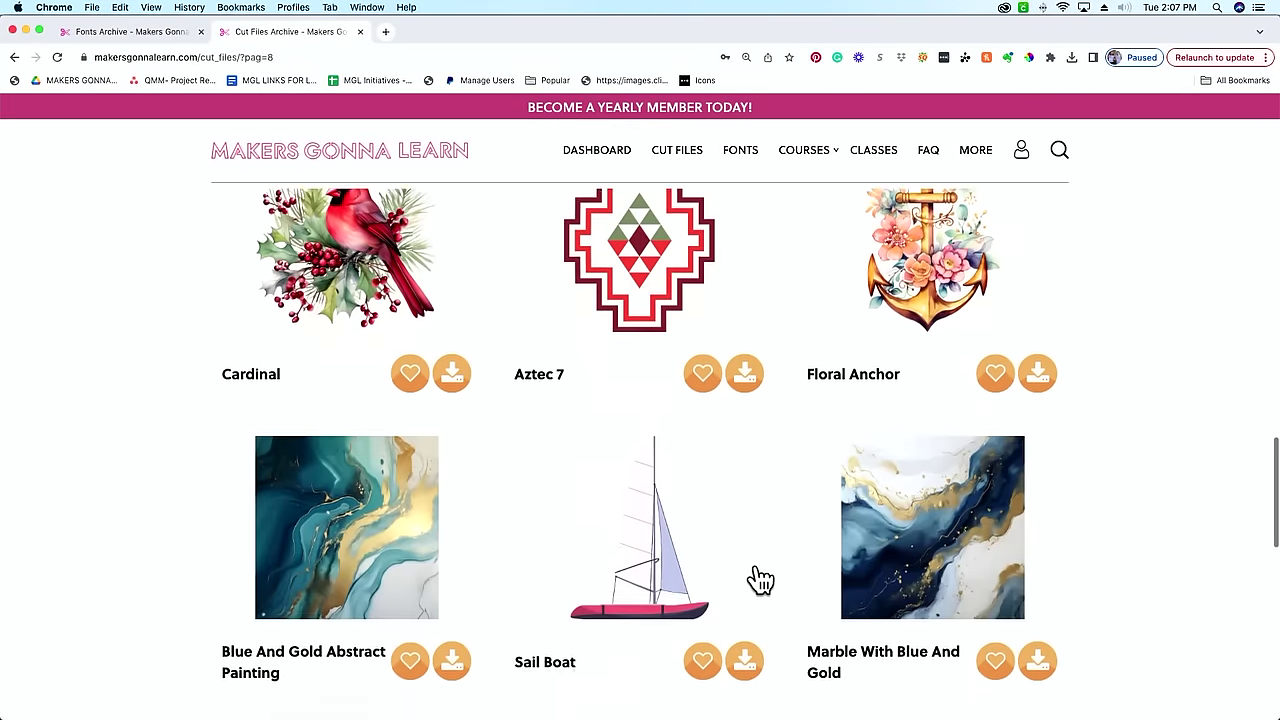
pyautogui.scroll(-3, 760, 578)
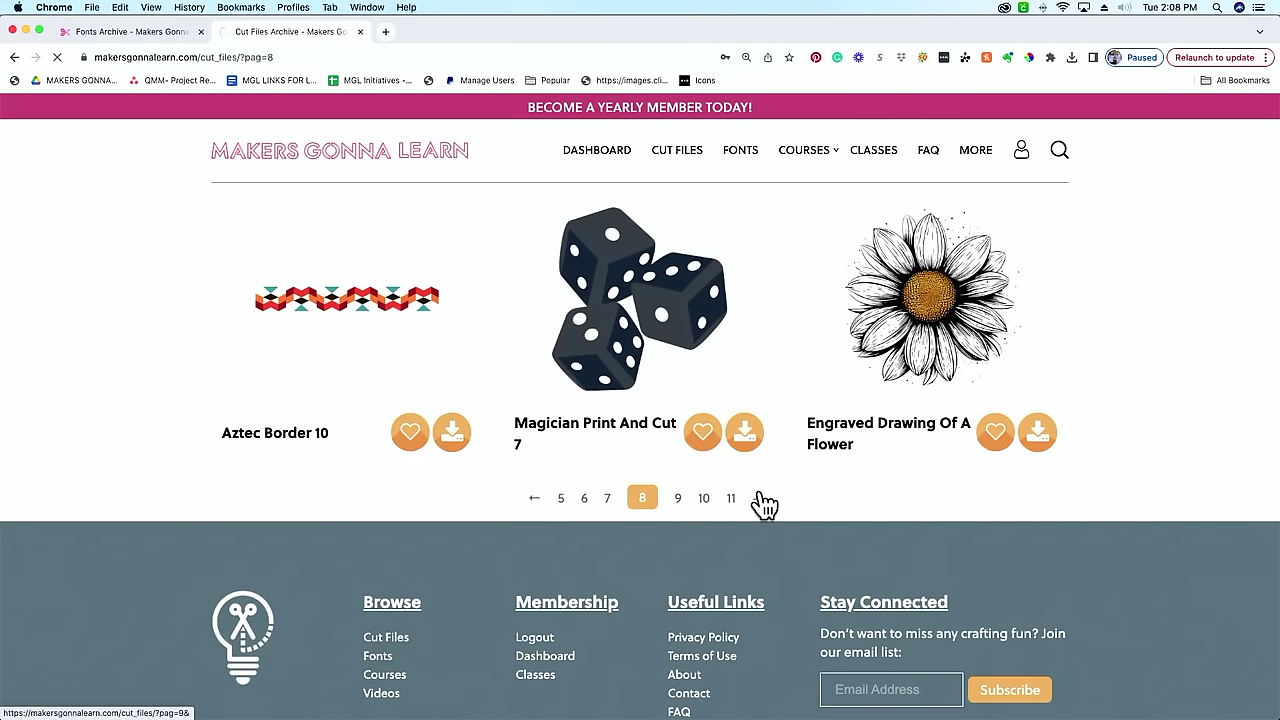
# - Examine the Print & Cut designs on page 9 down to the pagination and open page 10
pyautogui.scroll(-3, 765, 505)
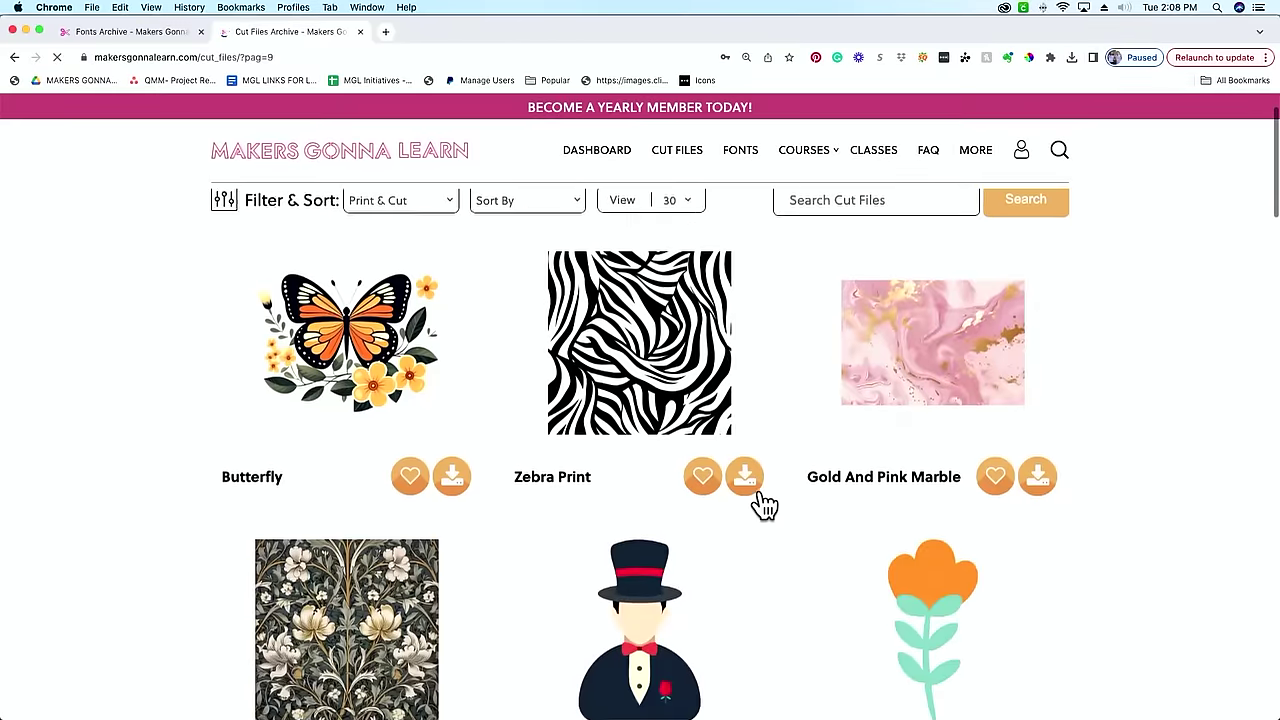
pyautogui.scroll(-11, 765, 505)
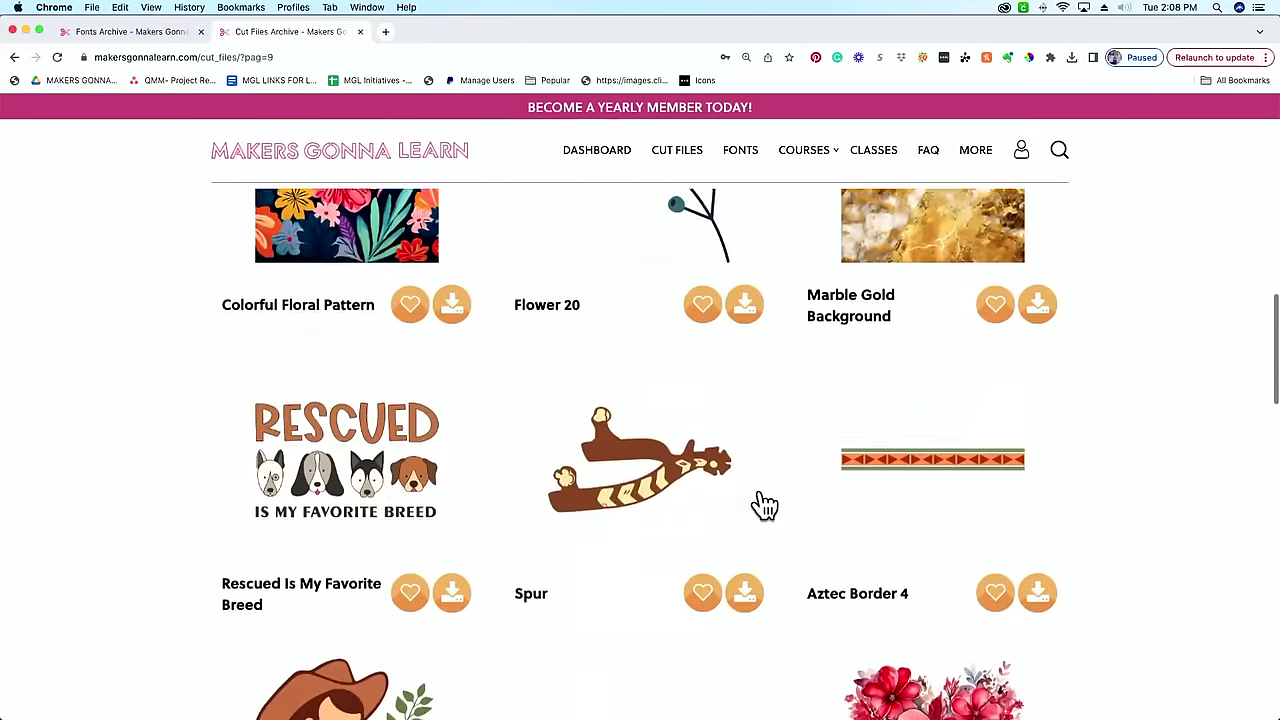
pyautogui.scroll(-3, 765, 505)
pyautogui.scroll(1, 765, 505)
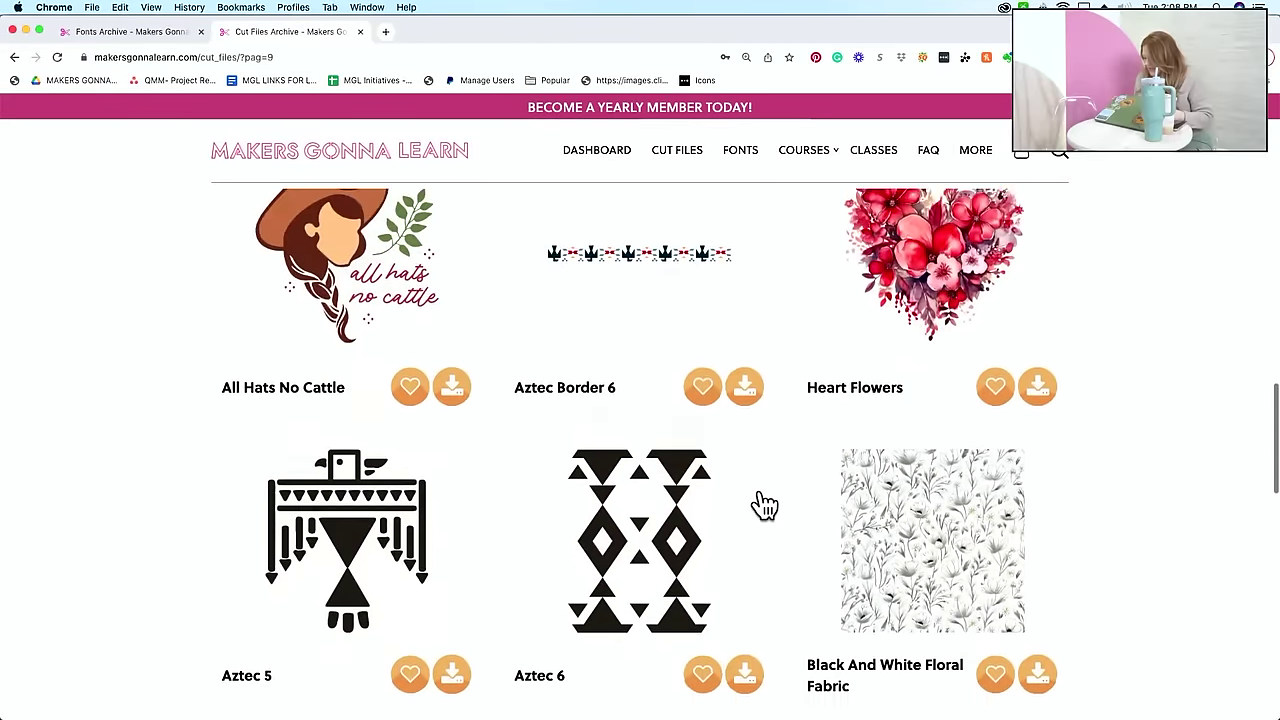
pyautogui.scroll(-5, 765, 505)
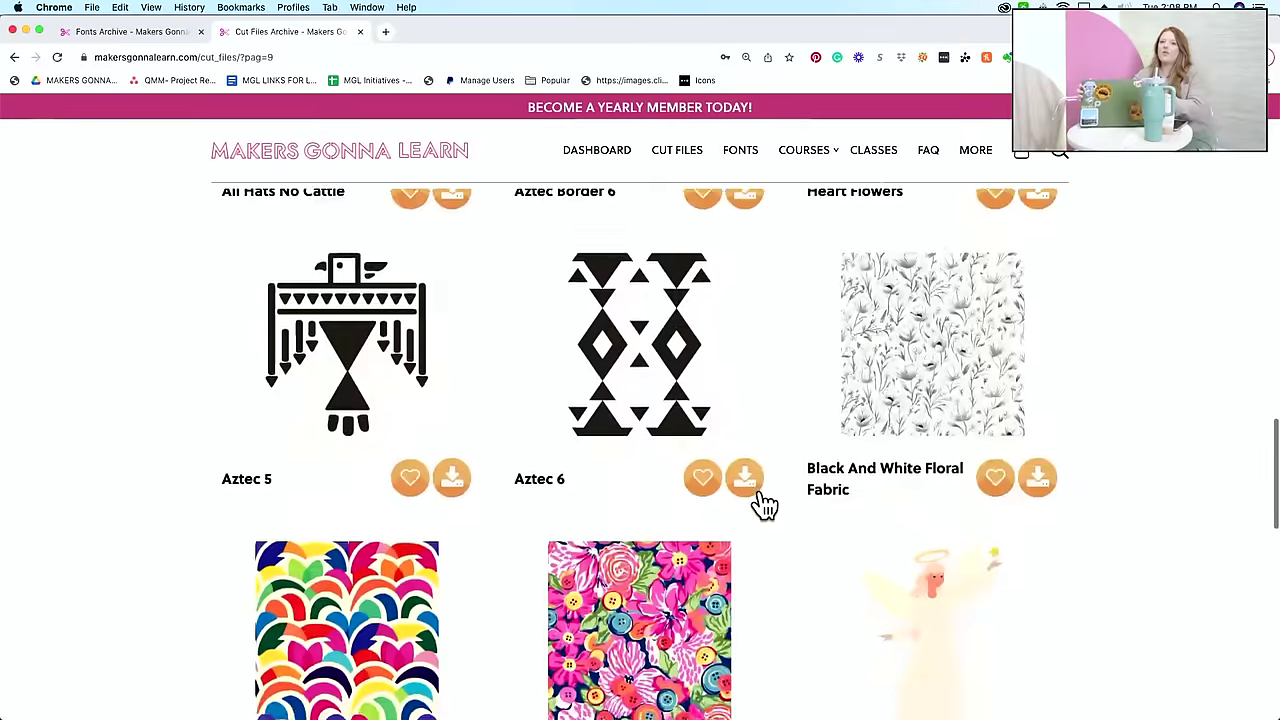
pyautogui.scroll(-7, 765, 505)
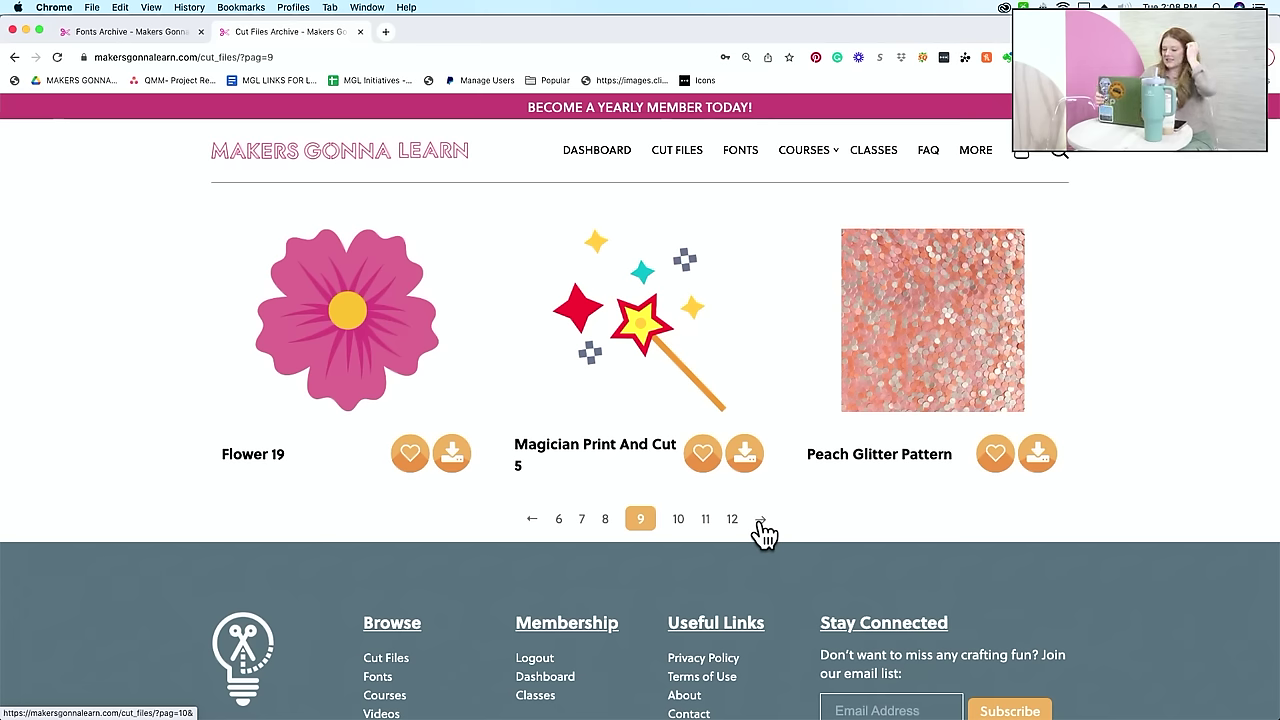
pyautogui.click(764, 530)
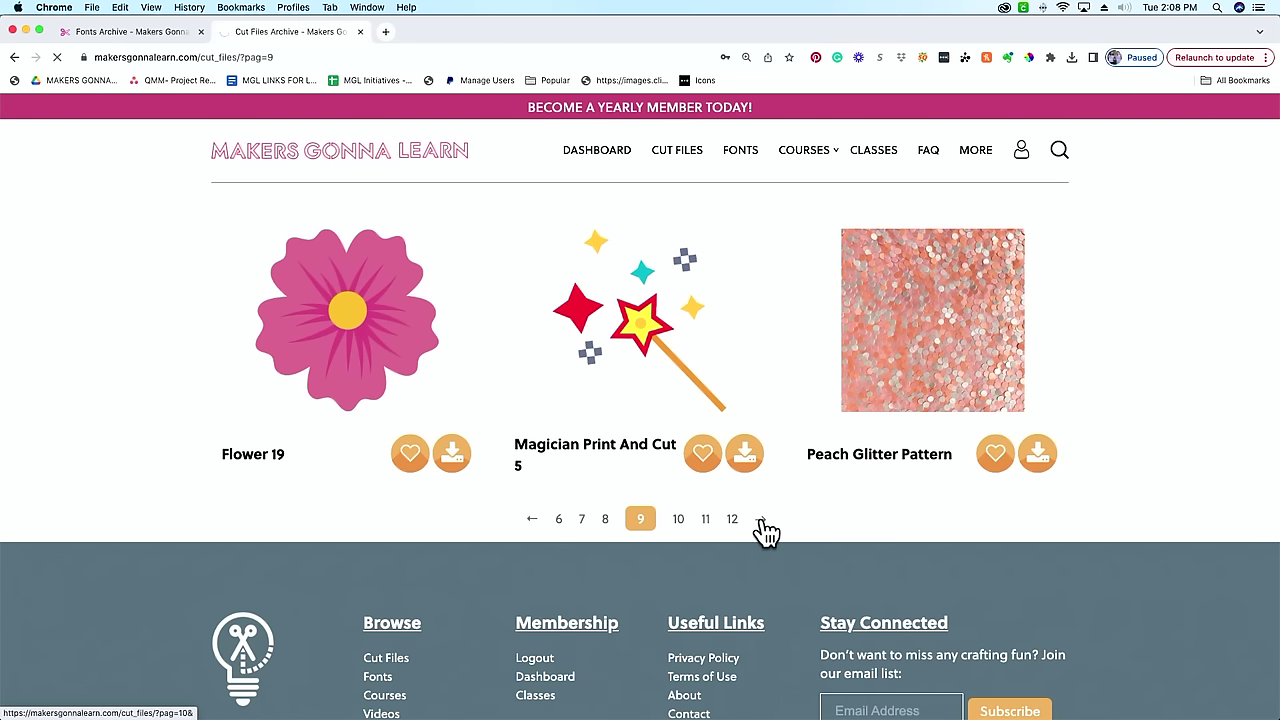
# - Look over all the Print & Cut designs on page 10 down to the last row
pyautogui.scroll(-5, 766, 532)
pyautogui.scroll(-9, 766, 532)
pyautogui.scroll(-14, 766, 532)
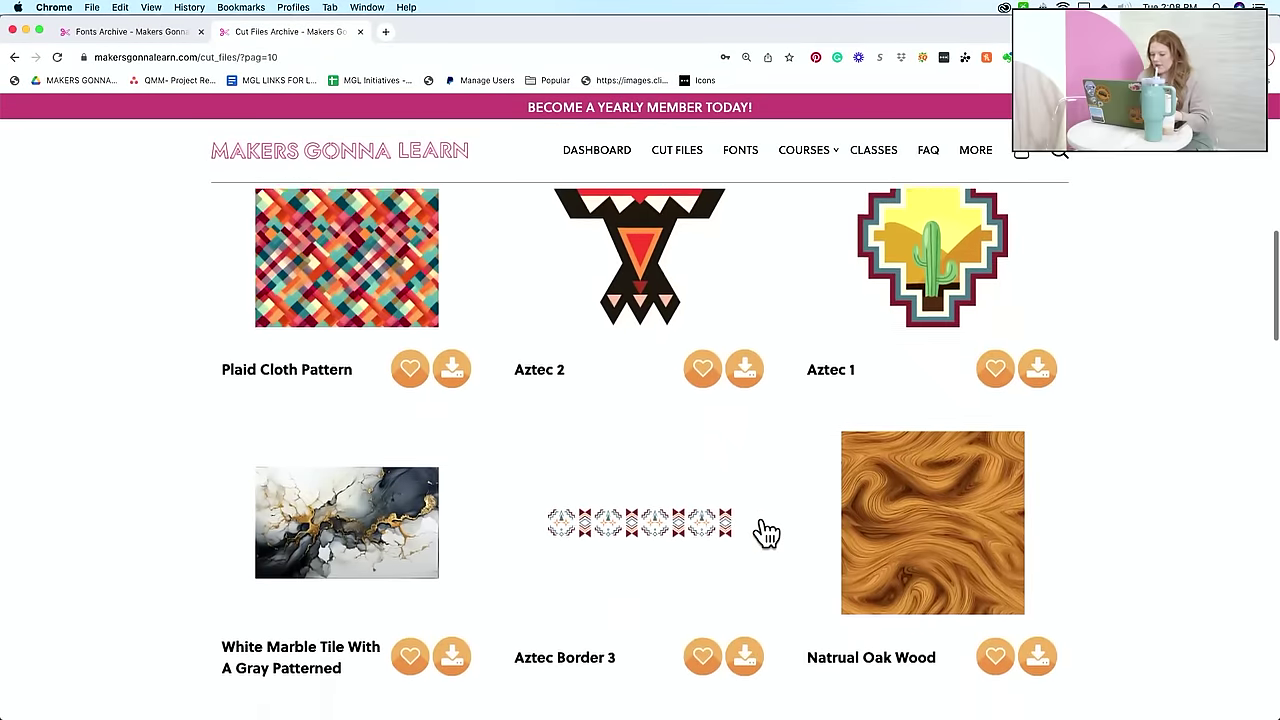
pyautogui.scroll(-14, 766, 532)
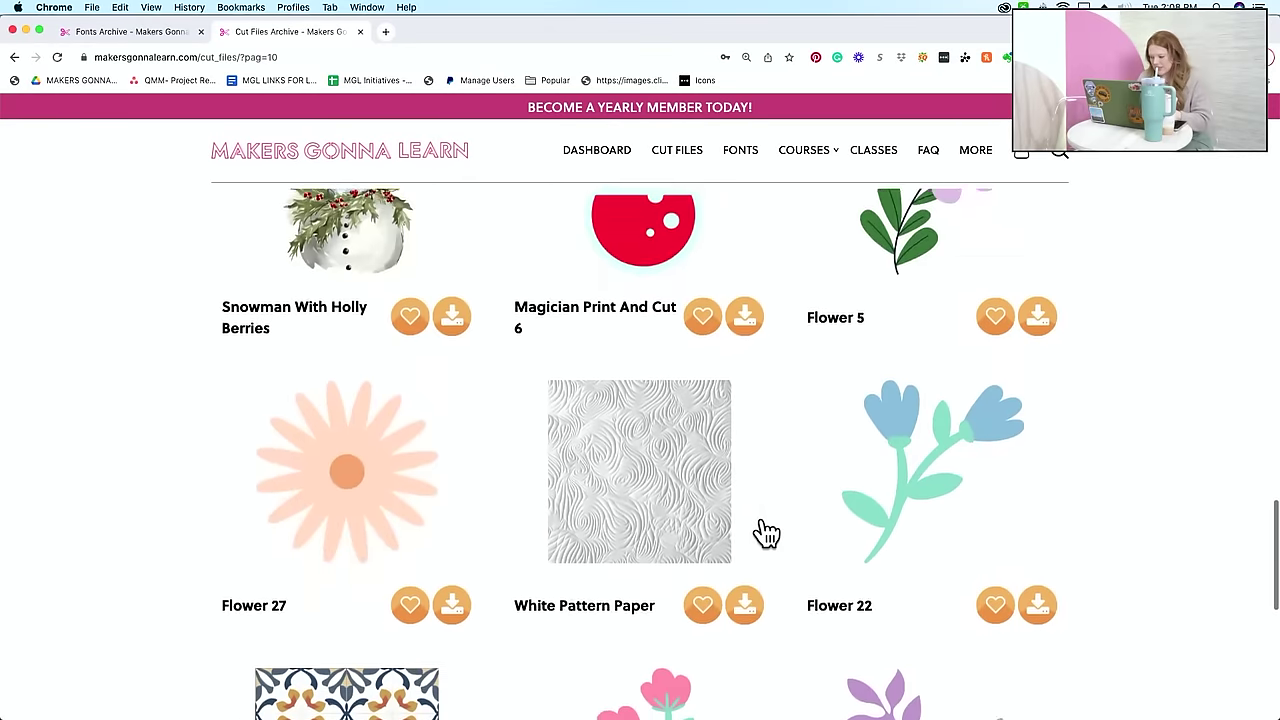
pyautogui.scroll(-8, 766, 532)
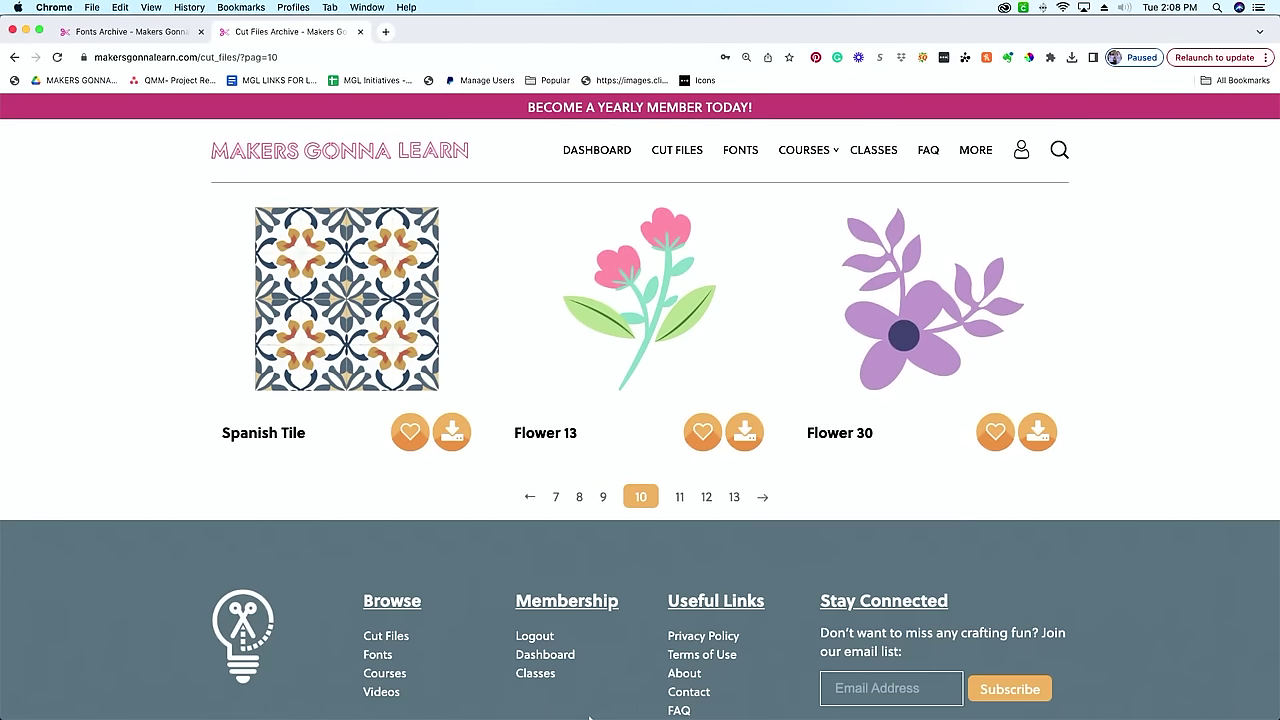
# - Switch to Cricut Design Space, start an image upload and browse to the Downloads folder
pyautogui.click(589, 704)
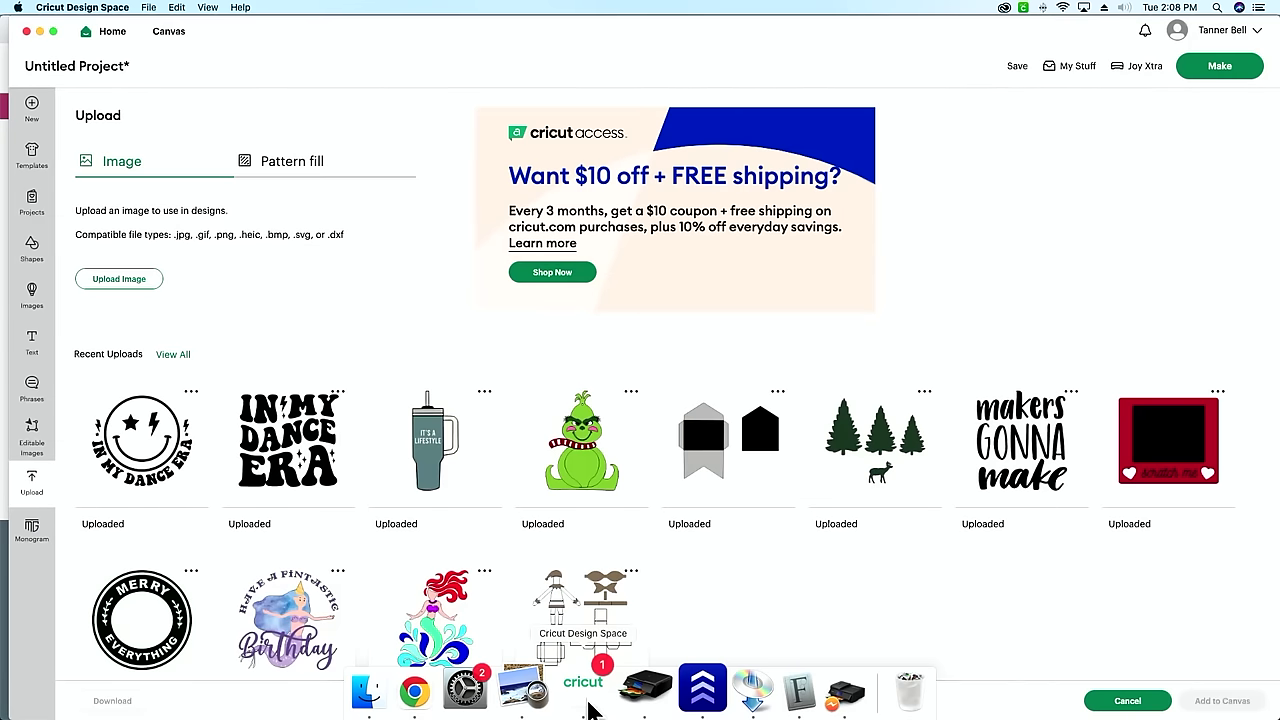
pyautogui.click(120, 283)
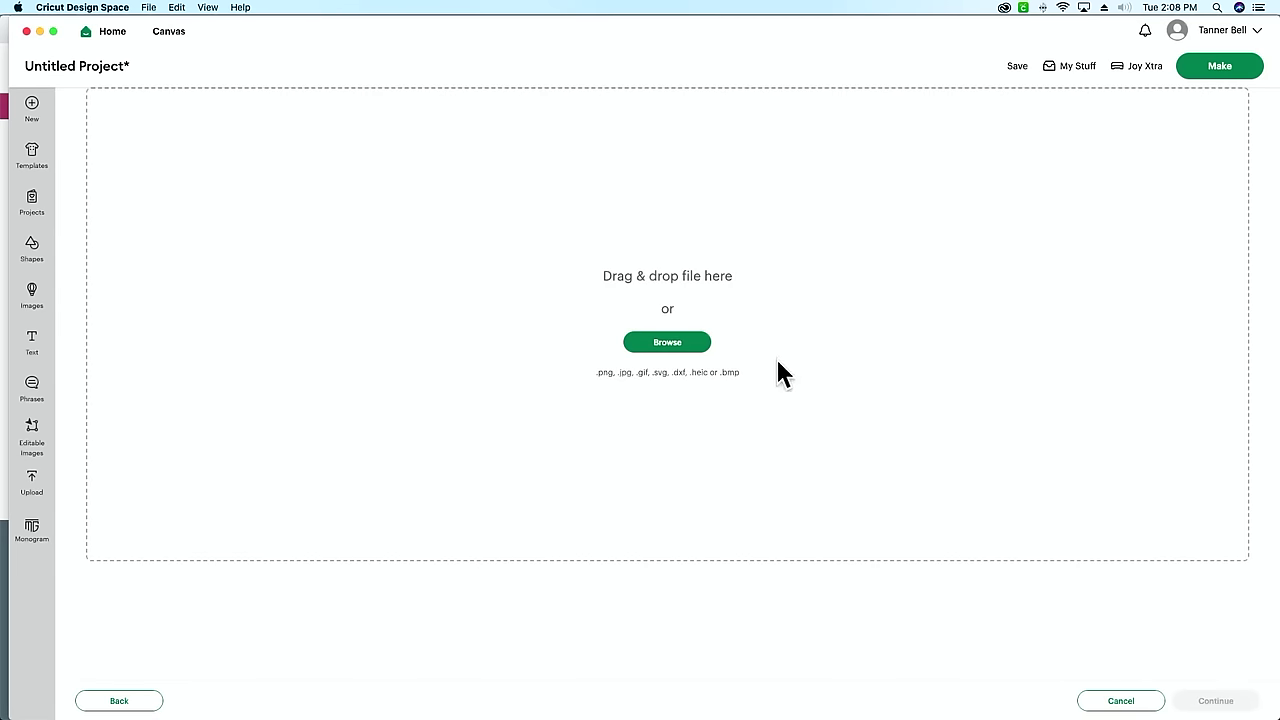
pyautogui.click(691, 347)
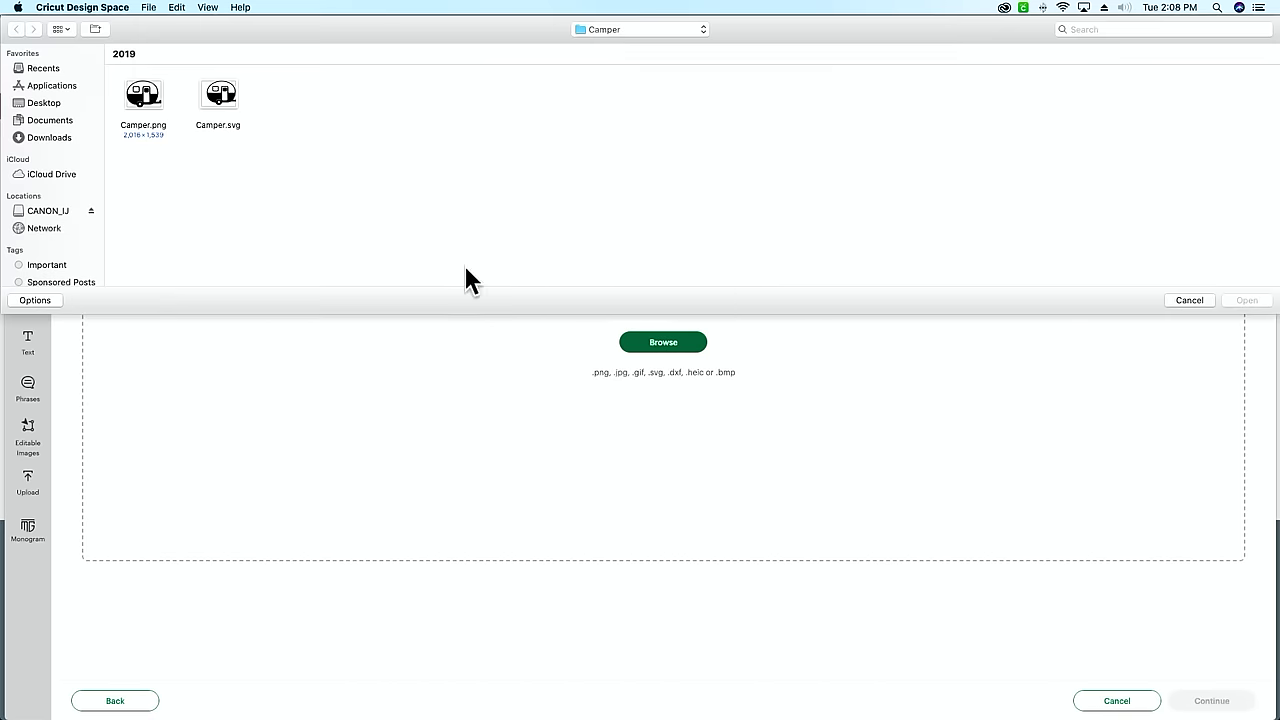
pyautogui.click(60, 137)
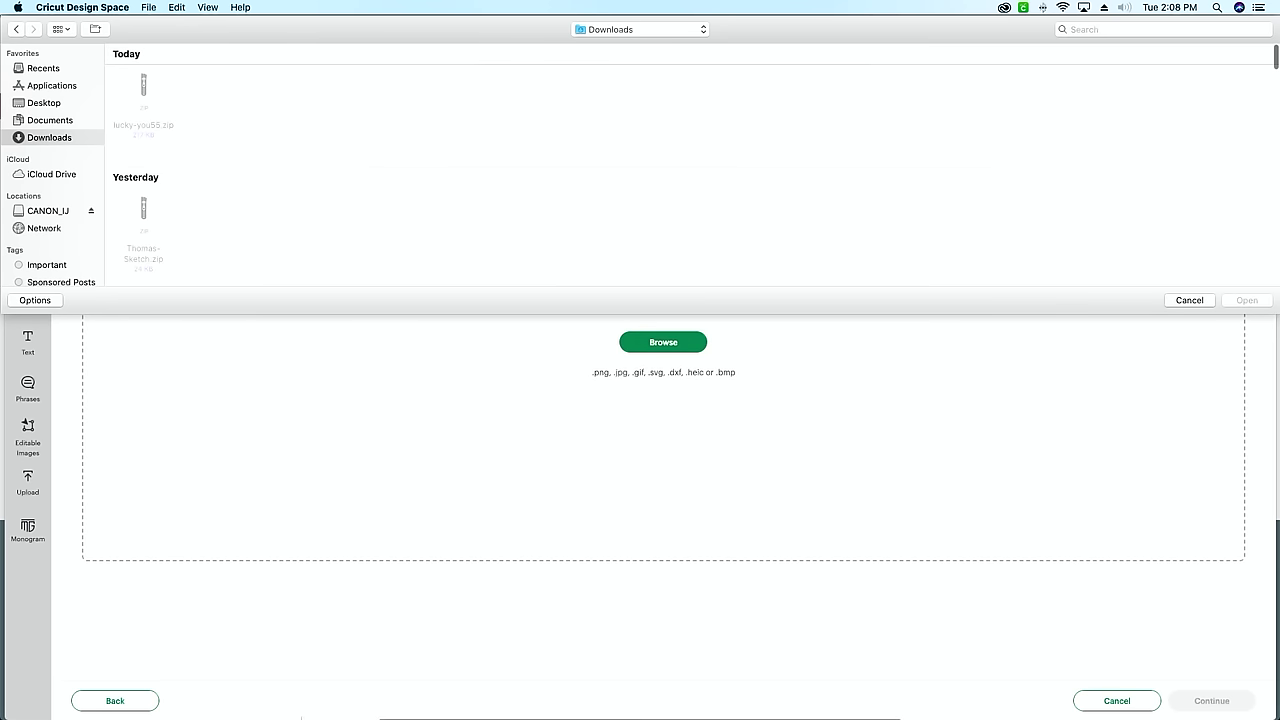
# - Switch to Chrome and open the recently downloaded lucky-you55.zip to extract lucky-you.png into the Downloads folder
pyautogui.click(445, 688)
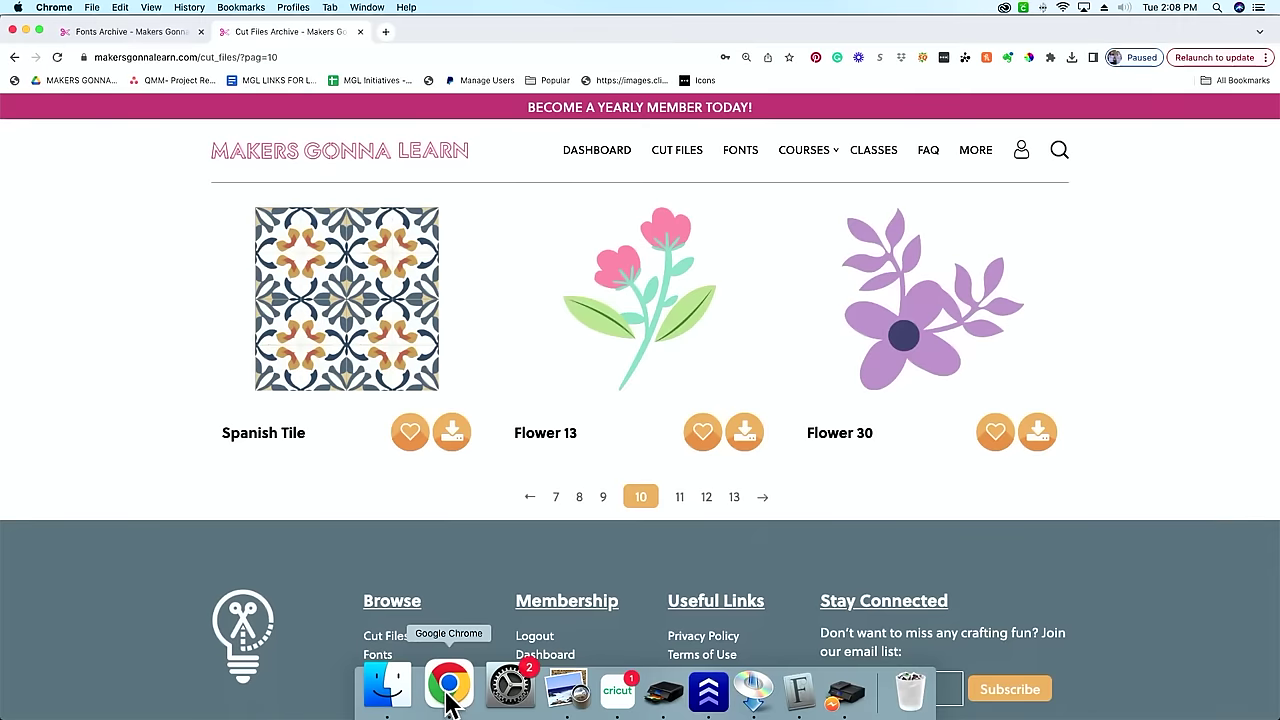
pyautogui.click(1072, 57)
pyautogui.click(1008, 124)
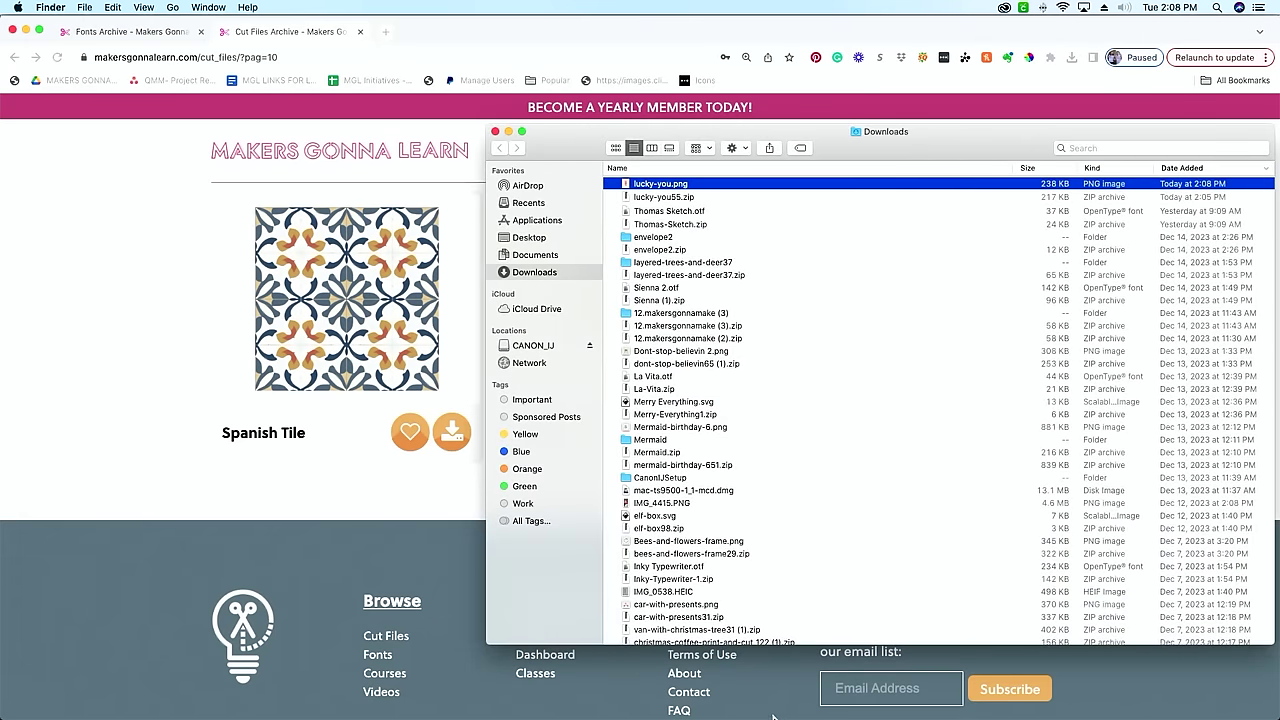
# - Return to Cricut Design Space and load lucky-you.png from the Finder Downloads window into the image upload area
pyautogui.press('super+Tab')
pyautogui.press('super+Tab')
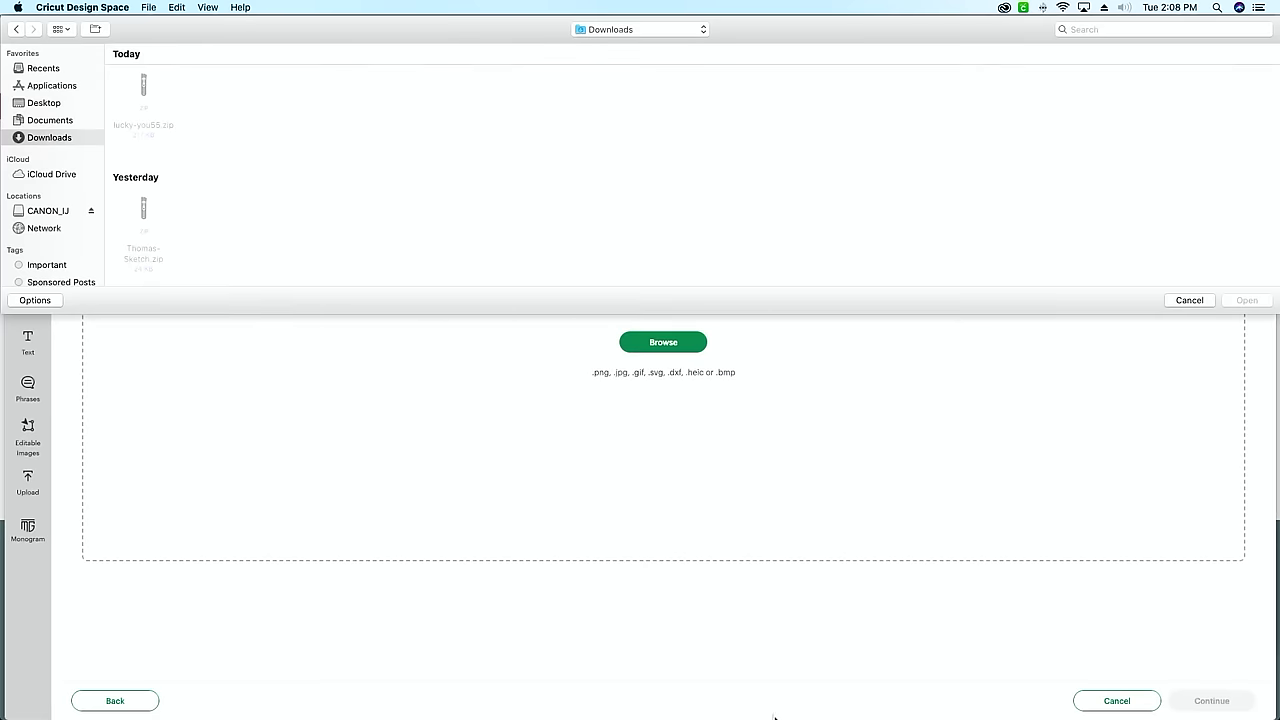
pyautogui.click(1188, 301)
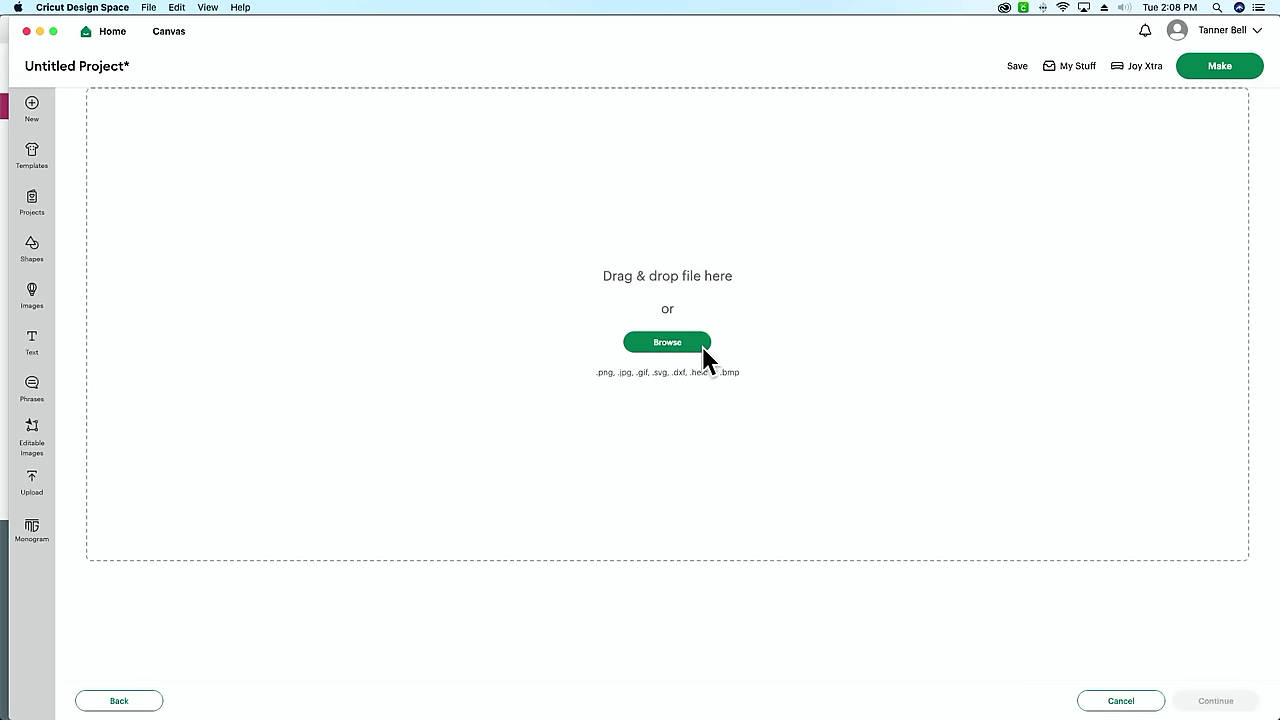
pyautogui.click(687, 348)
pyautogui.press('super+Tab')
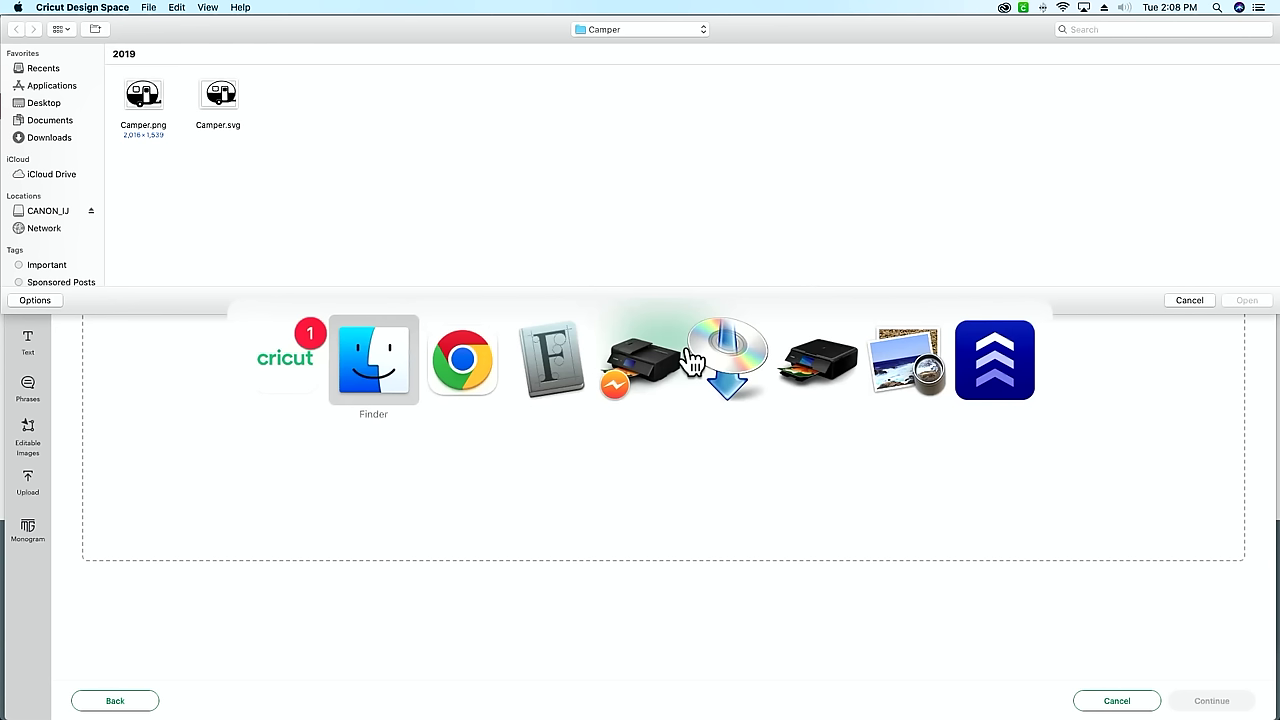
pyautogui.moveTo(688, 190); pyautogui.dragTo(347, 426)
pyautogui.press('super+Tab')
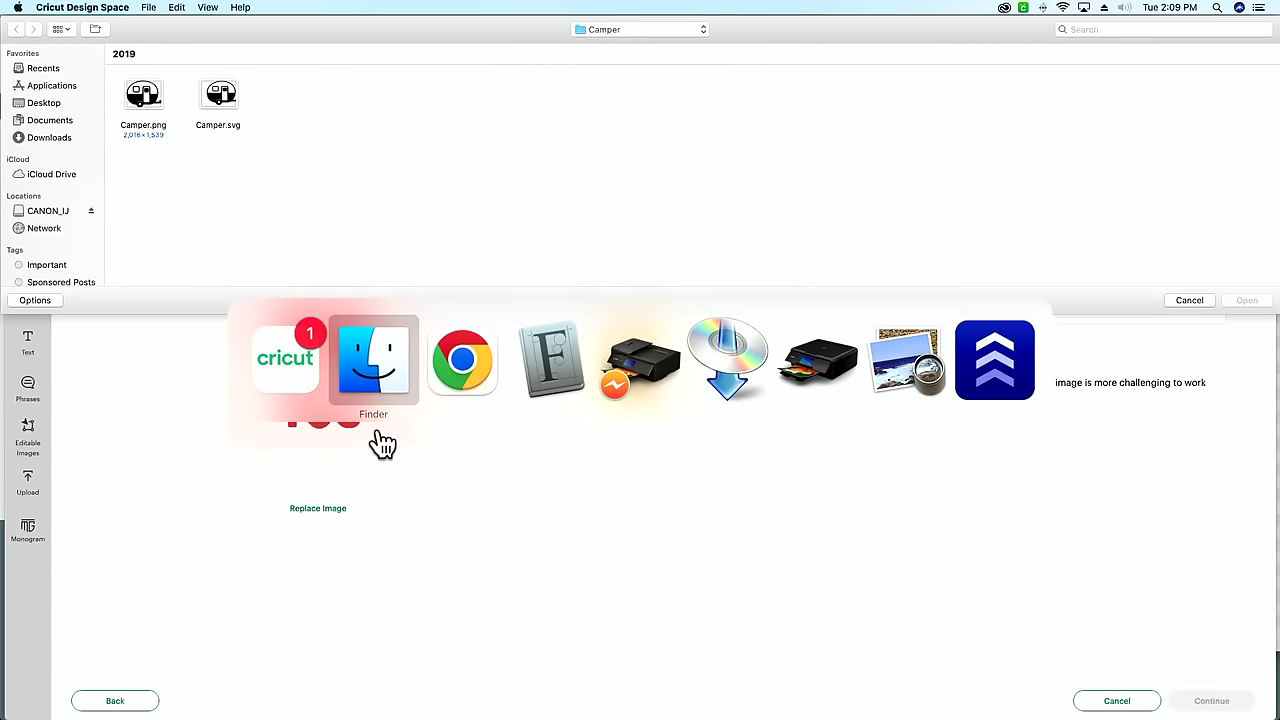
pyautogui.press('Escape')
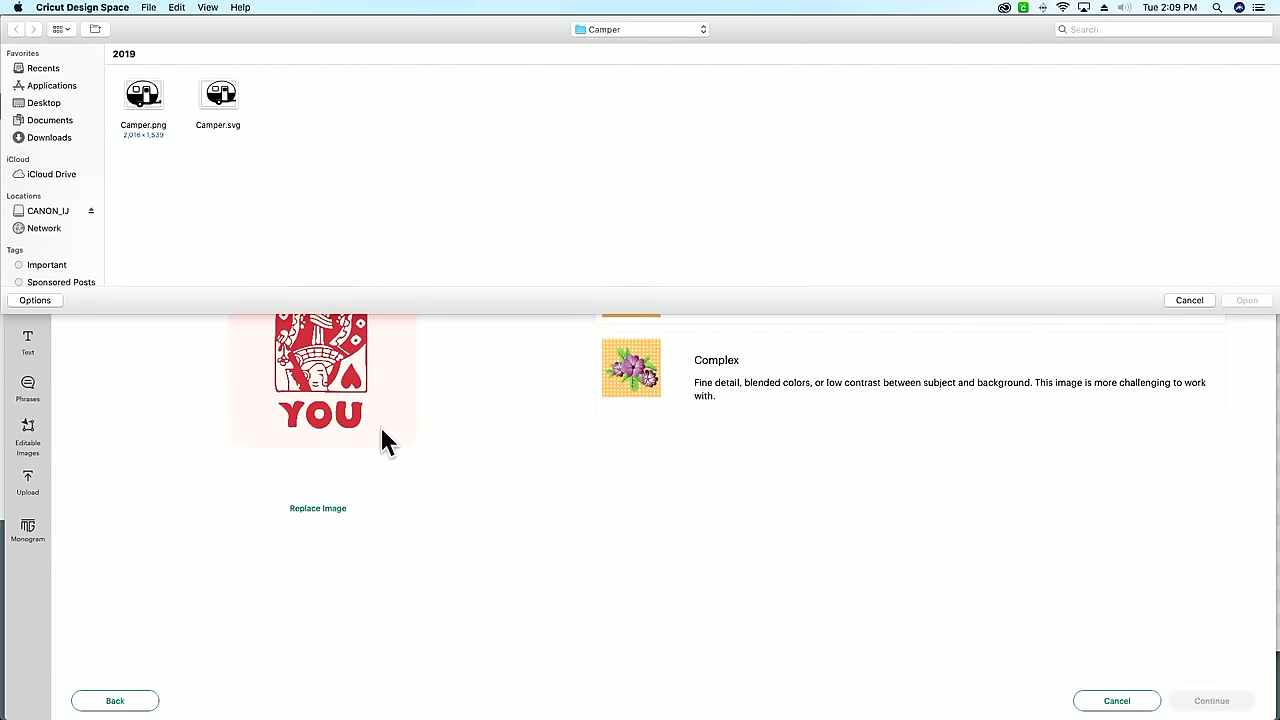
# - Close the file browser showing the Camper folder without choosing another file
pyautogui.press('super+Tab')
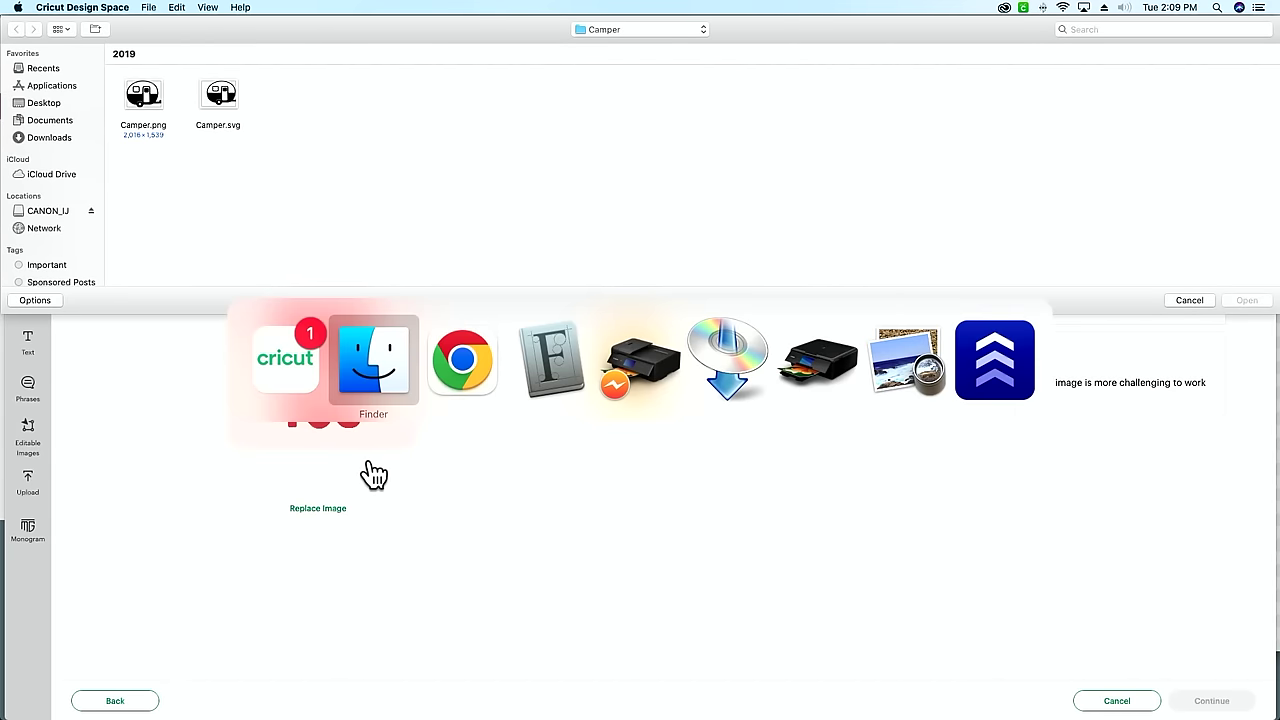
pyautogui.press('Escape')
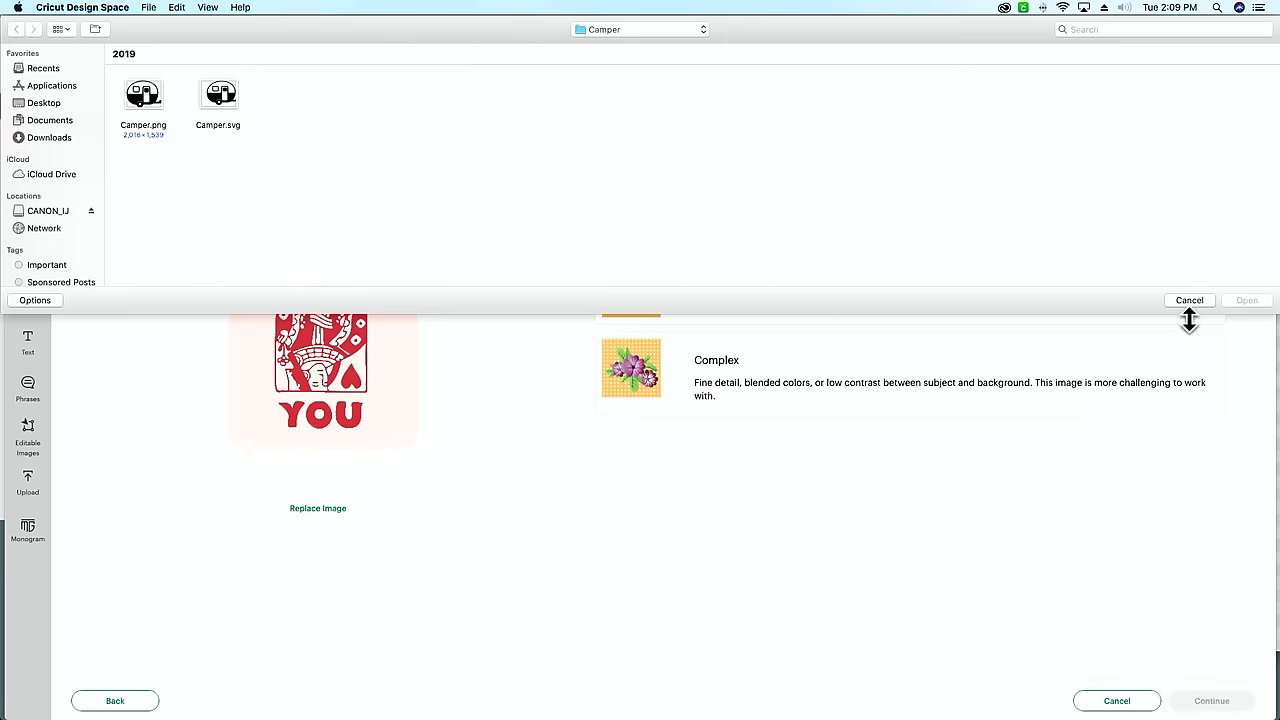
pyautogui.click(1192, 303)
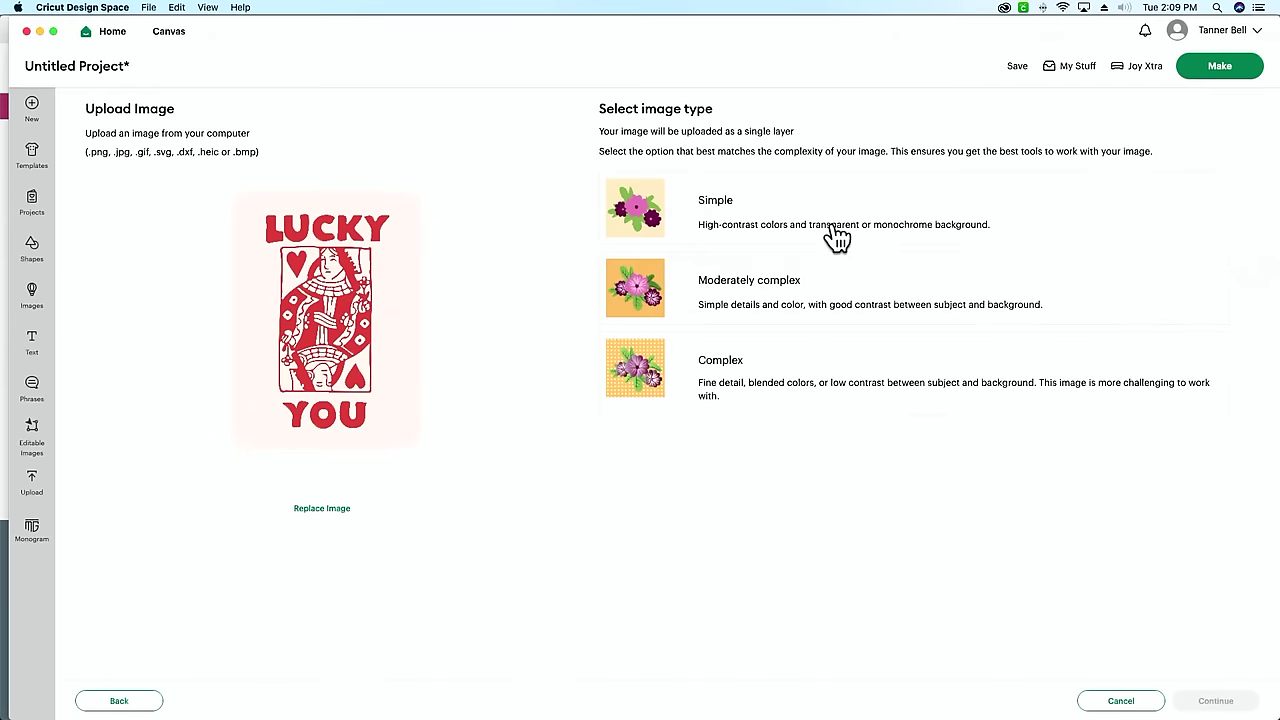
# - Upload lucky-you as a Complex image with its background left as is and the upload type set to Print Then Cut
pyautogui.click(793, 393)
pyautogui.click(1214, 702)
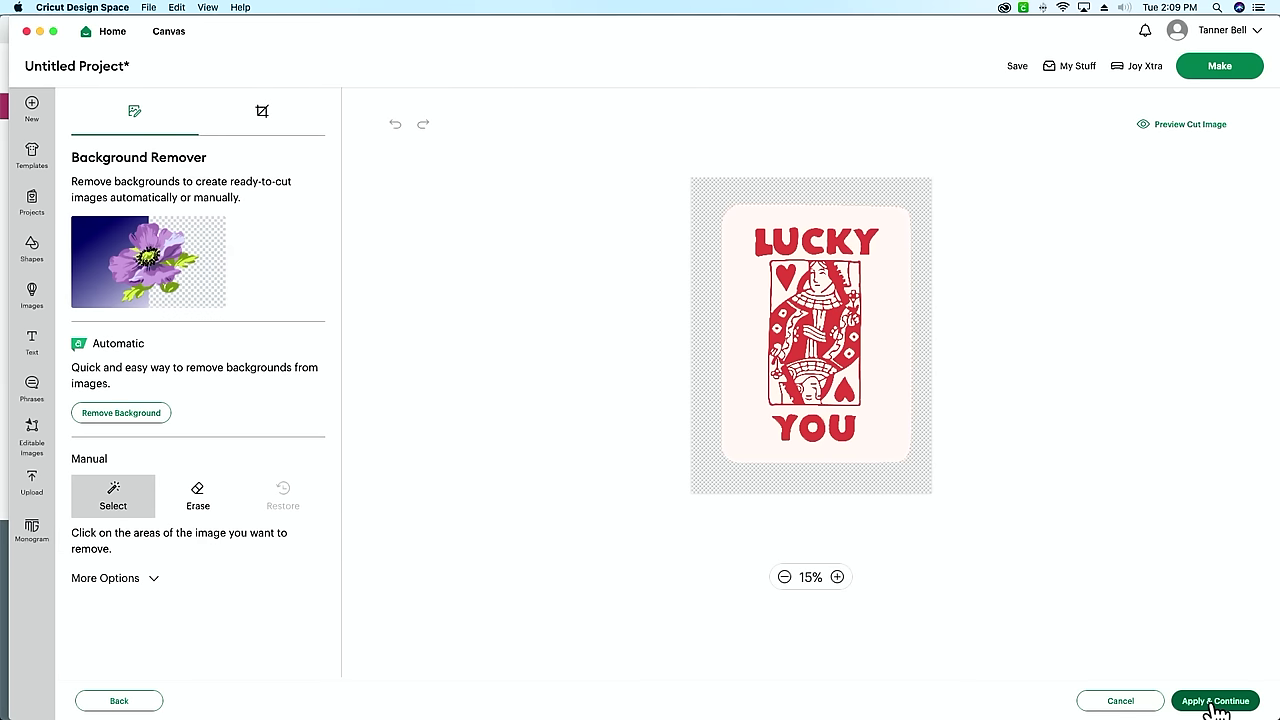
pyautogui.click(1215, 701)
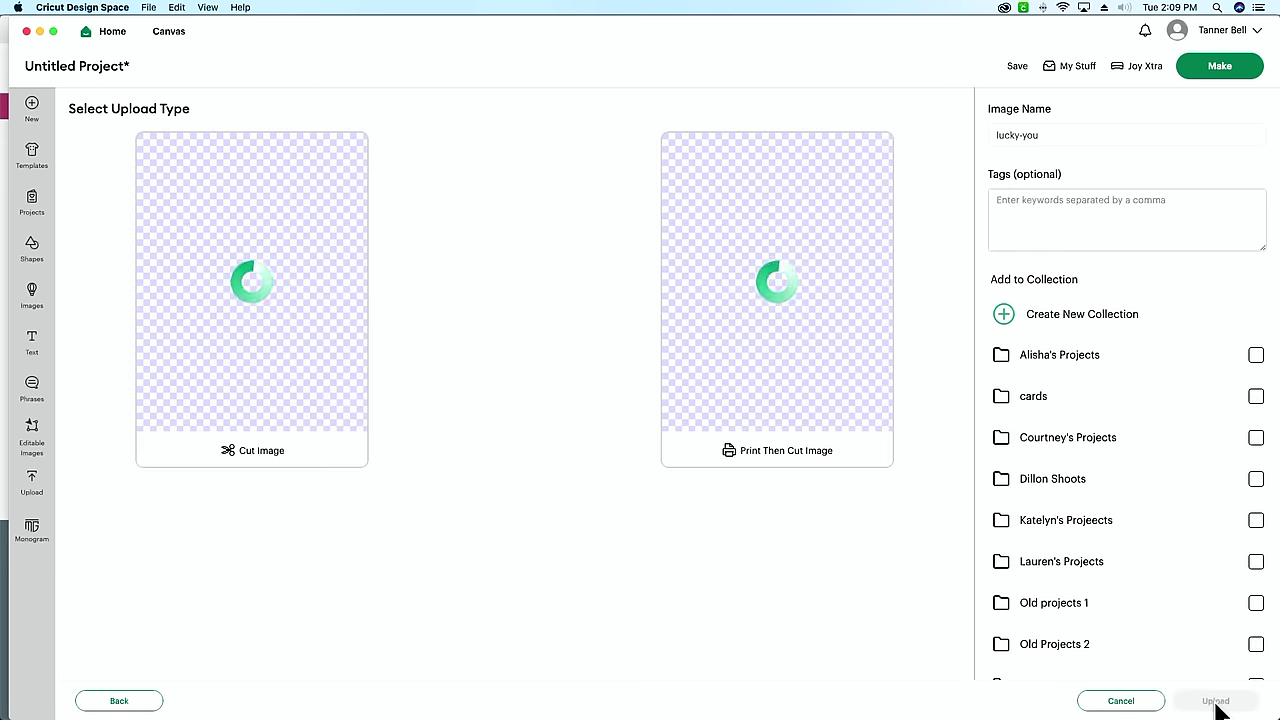
pyautogui.click(820, 420)
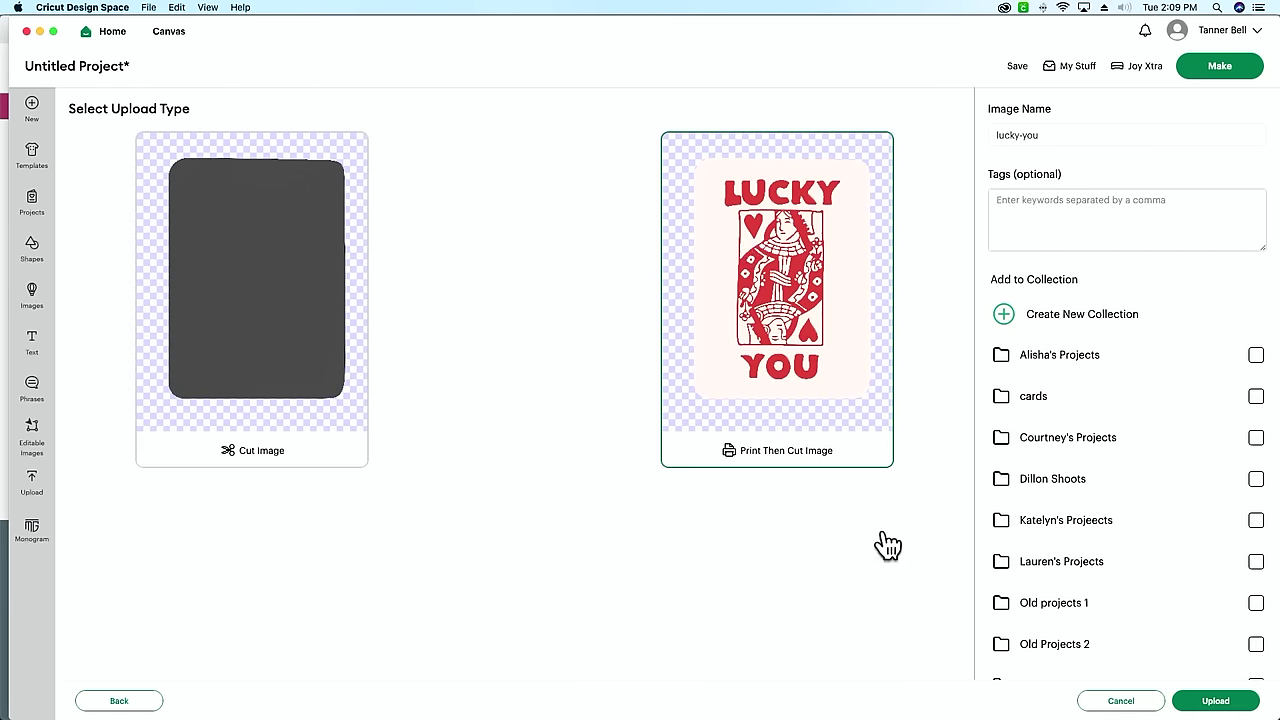
pyautogui.click(1256, 699)
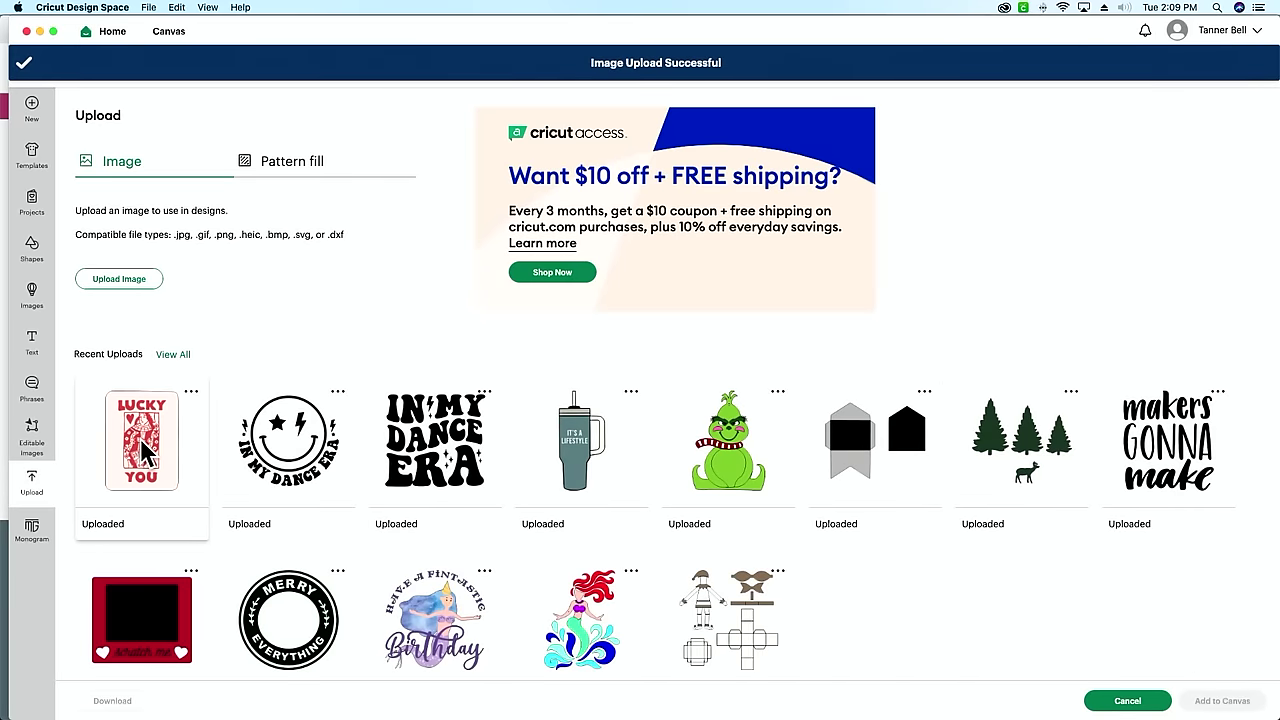
# - Add the uploaded Lucky You image to the canvas, scale it to about 1.74 x 2.37 in and place it beside the Stanley cup
pyautogui.click(135, 450)
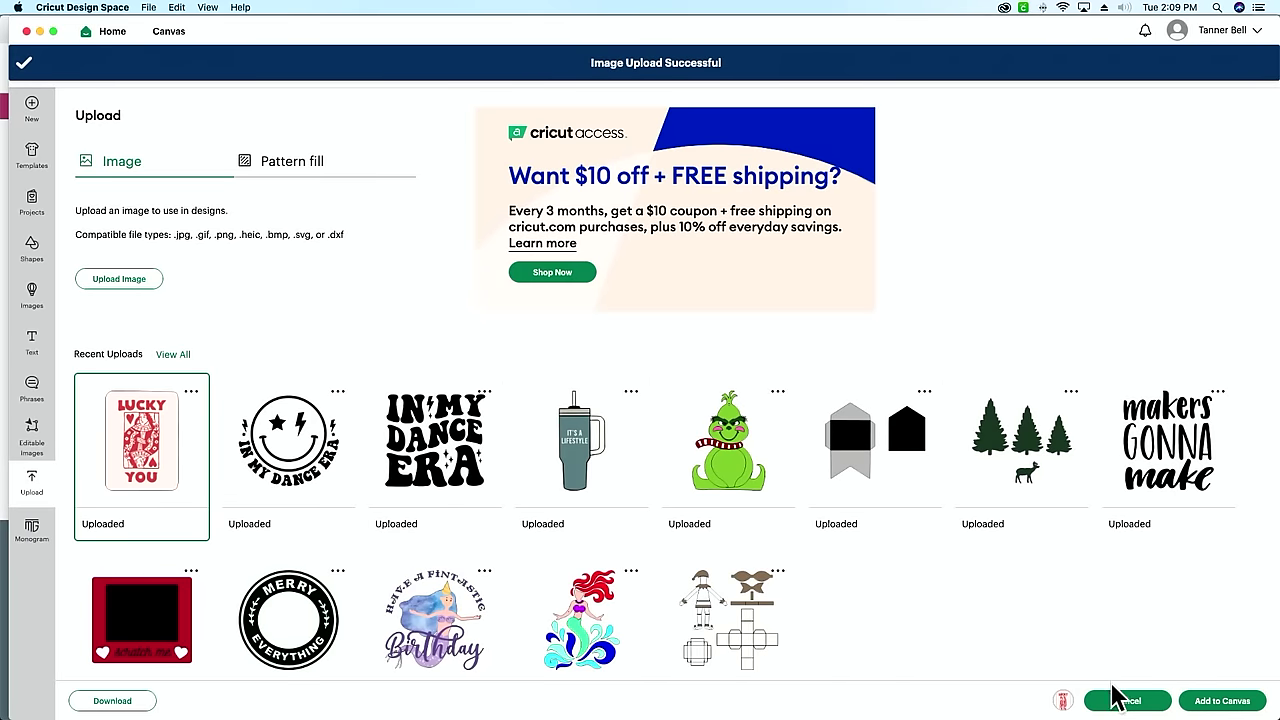
pyautogui.click(1222, 701)
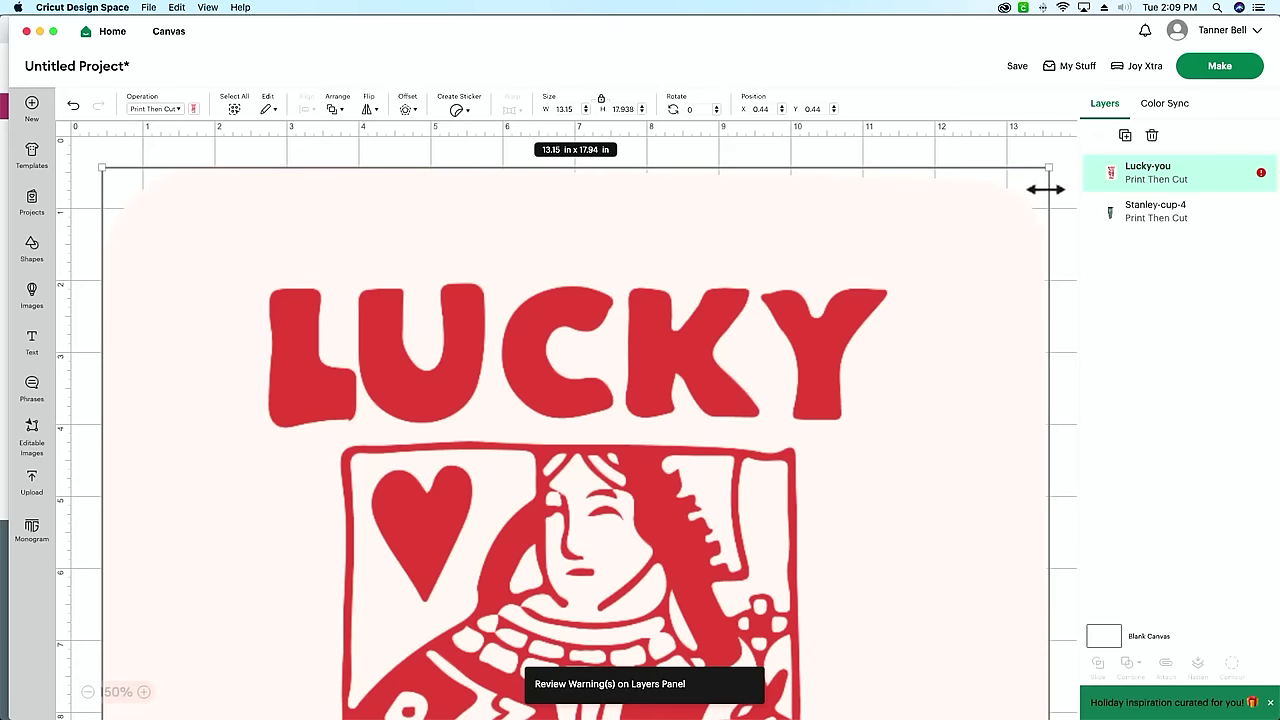
pyautogui.moveTo(1047, 163); pyautogui.dragTo(712, 623)
pyautogui.moveTo(500, 617); pyautogui.dragTo(826, 240)
pyautogui.moveTo(934, 234); pyautogui.dragTo(690, 234)
pyautogui.moveTo(852, 210); pyautogui.dragTo(634, 497)
pyautogui.moveTo(615, 545); pyautogui.dragTo(594, 282)
# - Scale the Stanley cup proportionally to about 1.57 x 3.41 in and place it near X 1.15, Y 0.67 in
pyautogui.moveTo(391, 371); pyautogui.dragTo(340, 314)
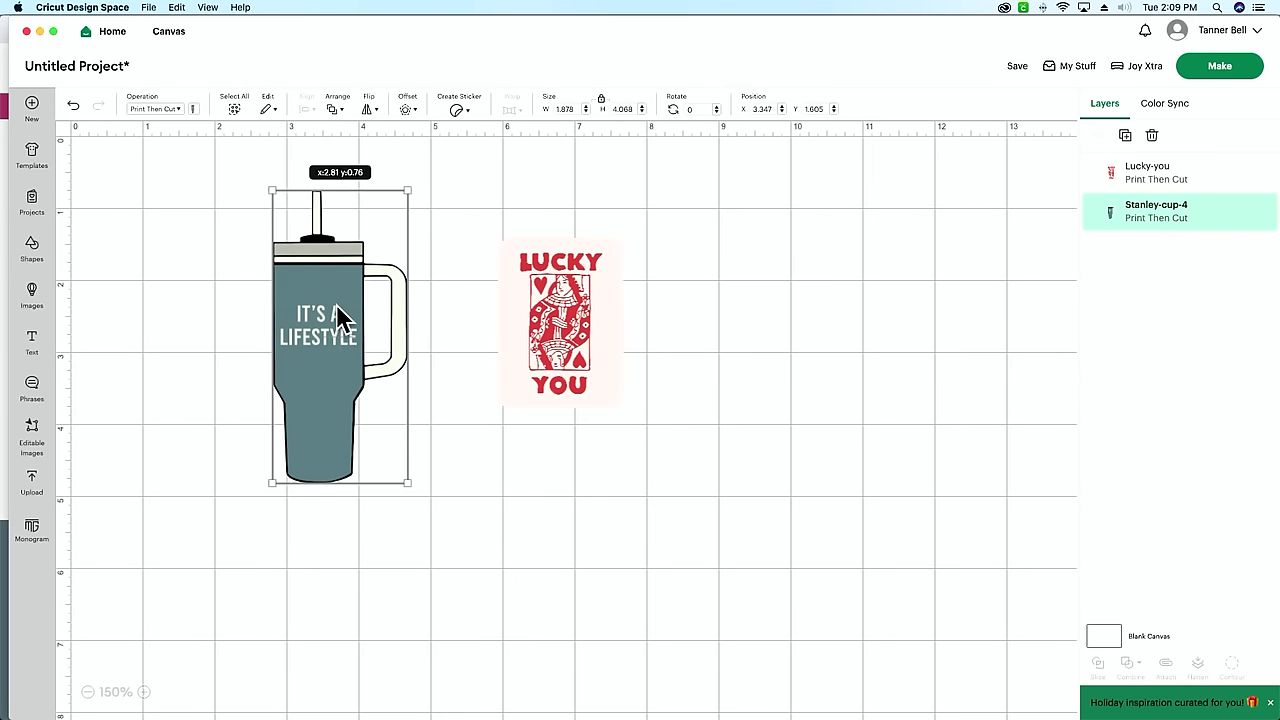
pyautogui.moveTo(408, 190); pyautogui.dragTo(395, 206)
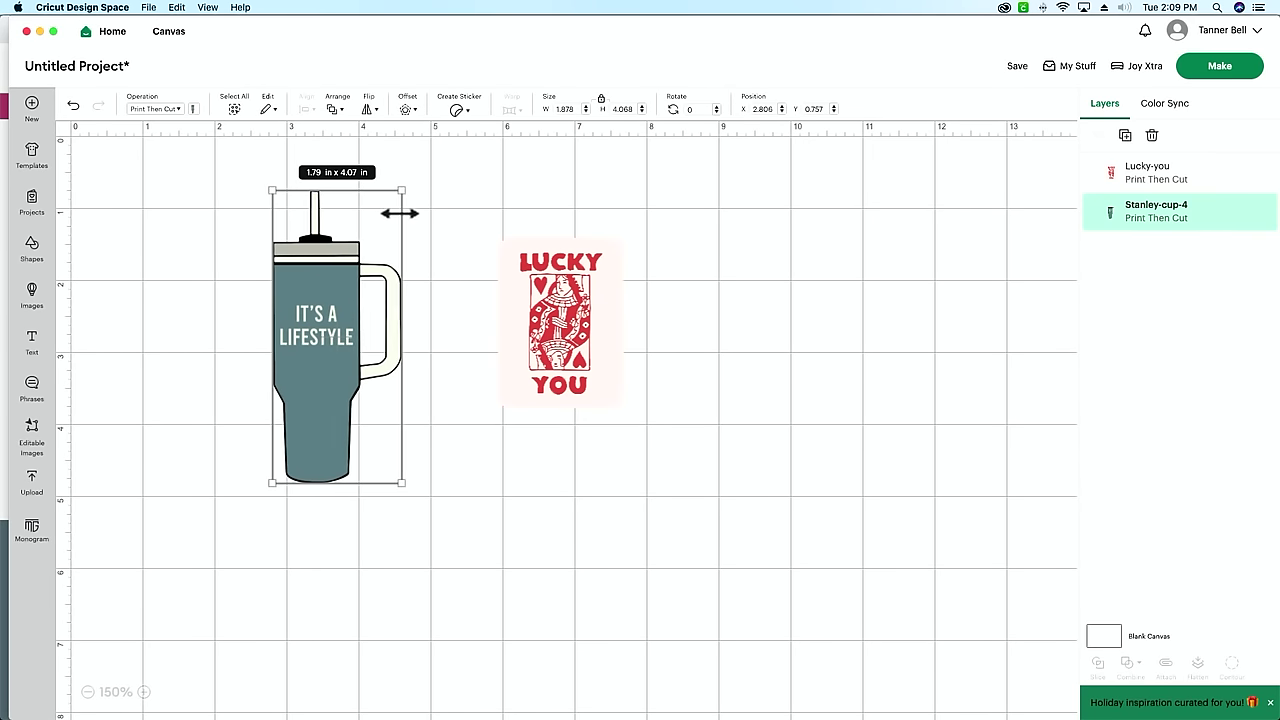
pyautogui.click(74, 106)
pyautogui.click(300, 318)
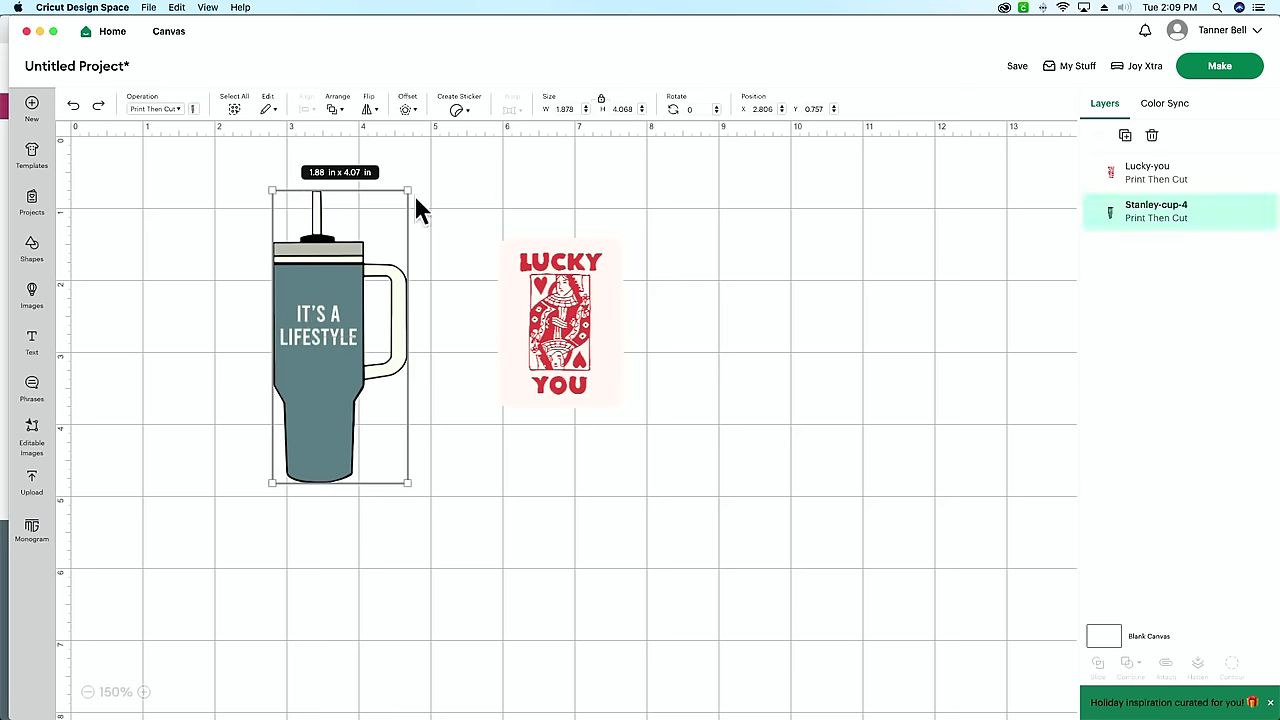
pyautogui.moveTo(405, 187); pyautogui.dragTo(384, 236)
pyautogui.moveTo(316, 330); pyautogui.dragTo(207, 283)
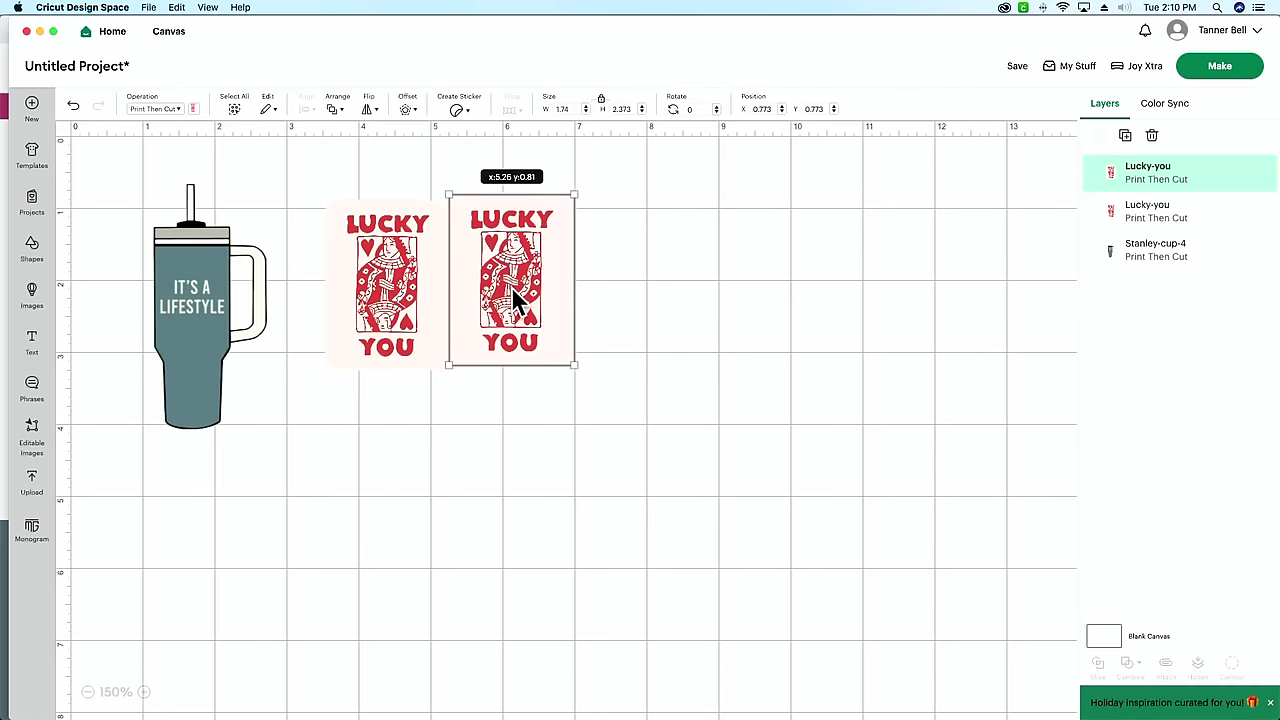
# - Space the second Lucky You card away from the first, then duplicate the Stanley cup and place the copy below the original
pyautogui.moveTo(511, 286); pyautogui.dragTo(542, 286)
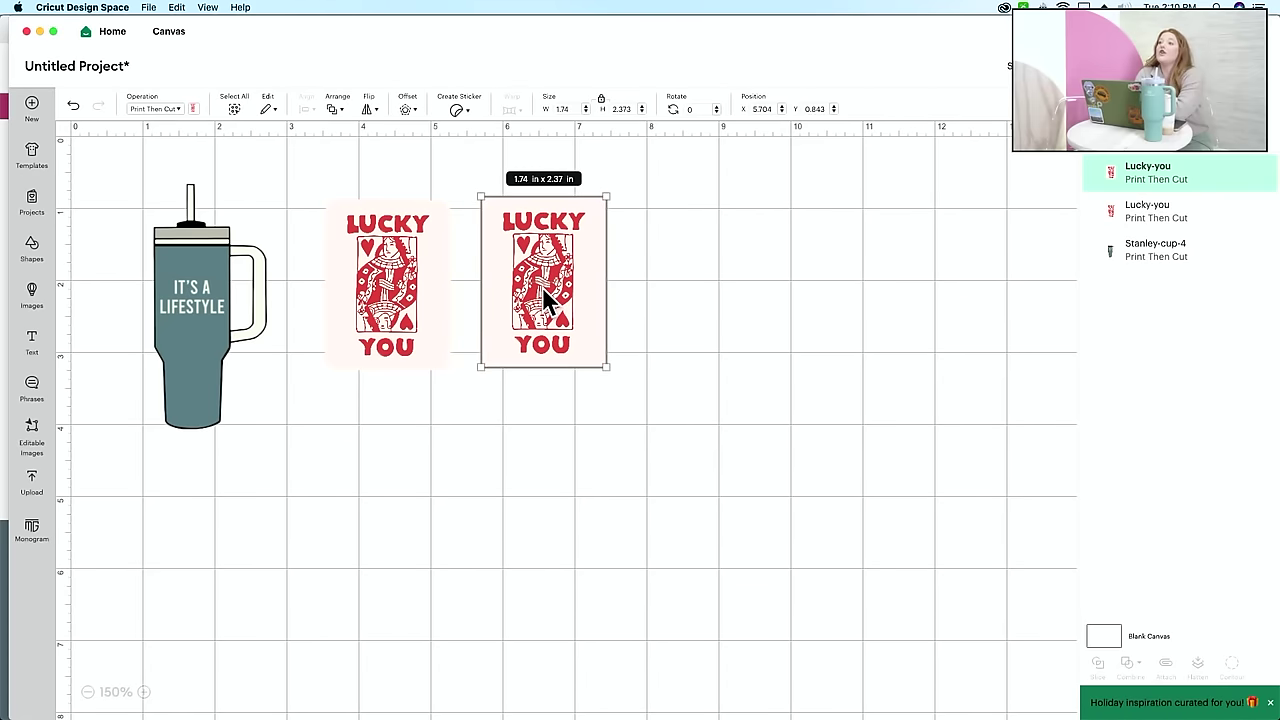
pyautogui.click(223, 334)
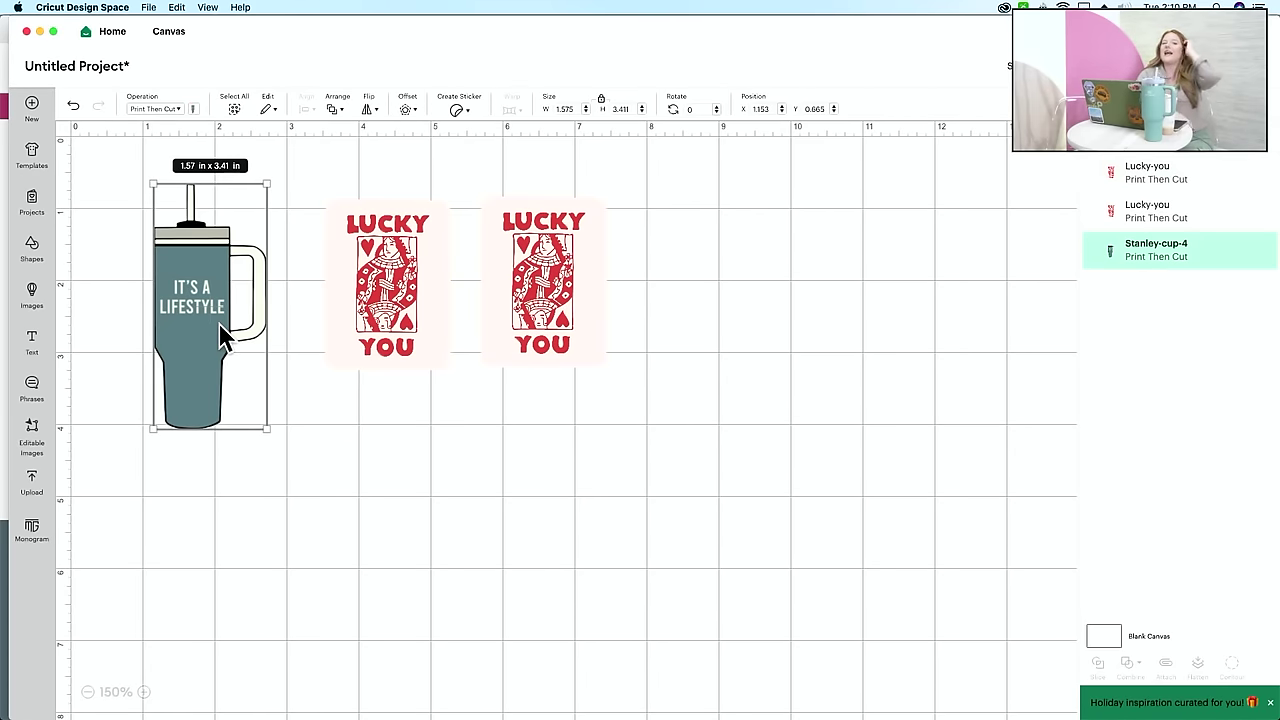
pyautogui.press('super+d')
pyautogui.moveTo(223, 334); pyautogui.dragTo(316, 497)
# - Move the Lucky You copy to about X 8.65, Y 1.09 in and the Stanley cup copy to the right of it
pyautogui.moveTo(518, 313); pyautogui.dragTo(460, 530)
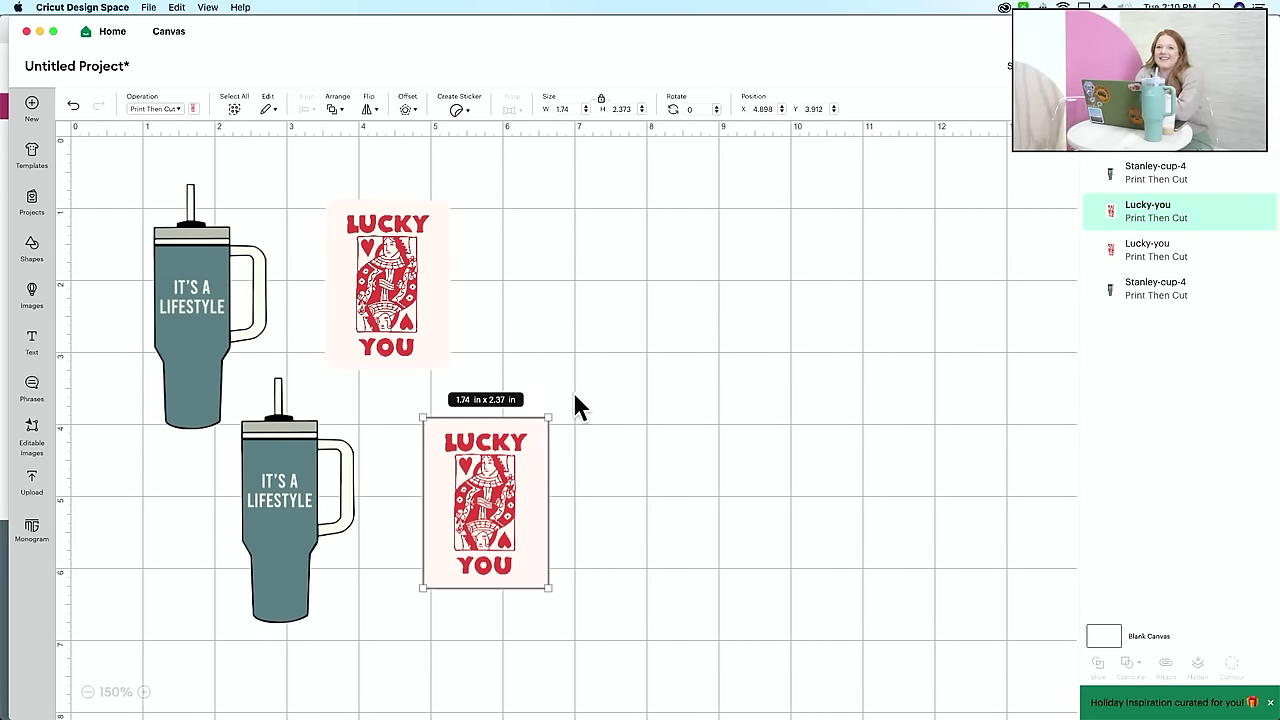
pyautogui.scroll(-1, 516, 410)
pyautogui.moveTo(510, 487); pyautogui.dragTo(745, 258)
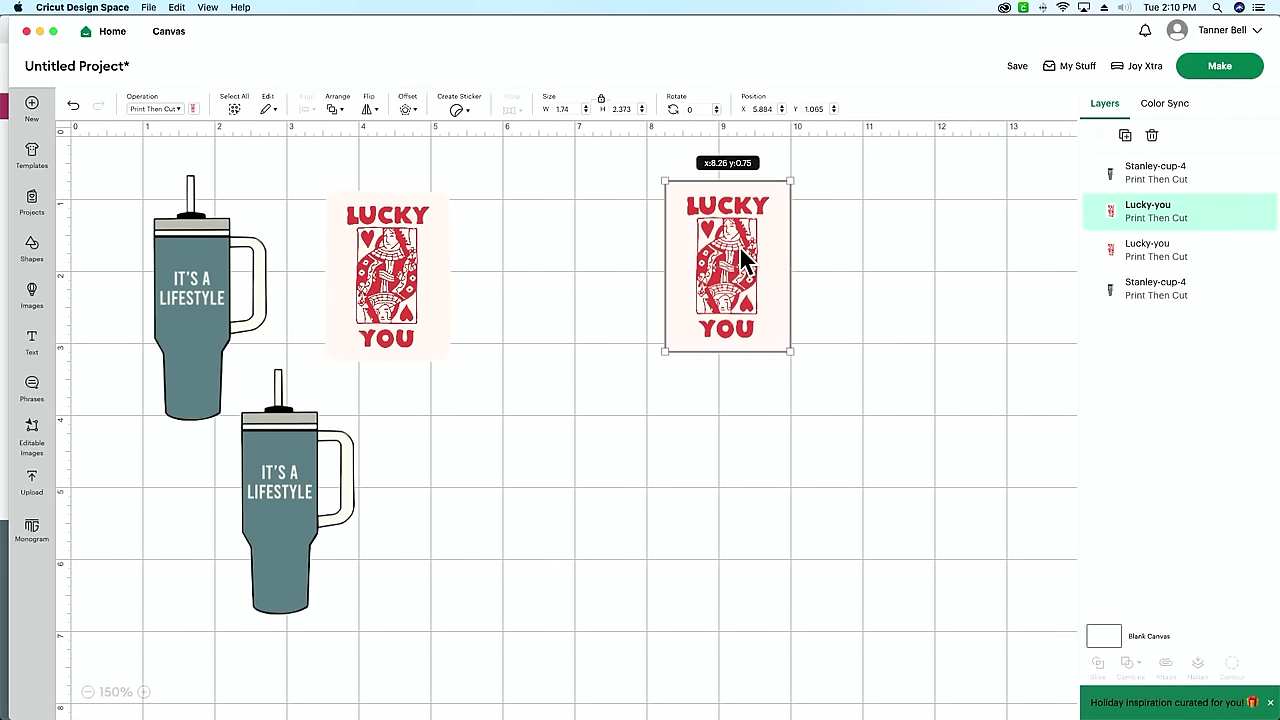
pyautogui.moveTo(278, 515); pyautogui.dragTo(925, 370)
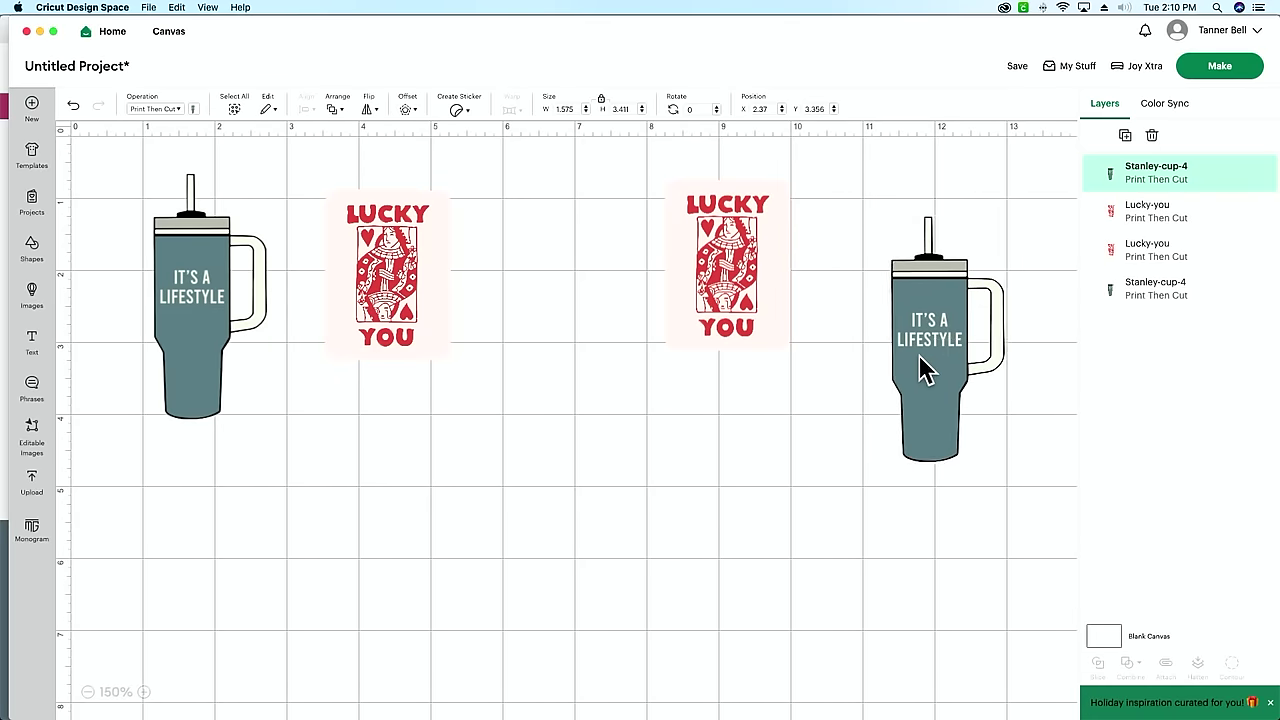
pyautogui.moveTo(748, 323); pyautogui.dragTo(775, 346)
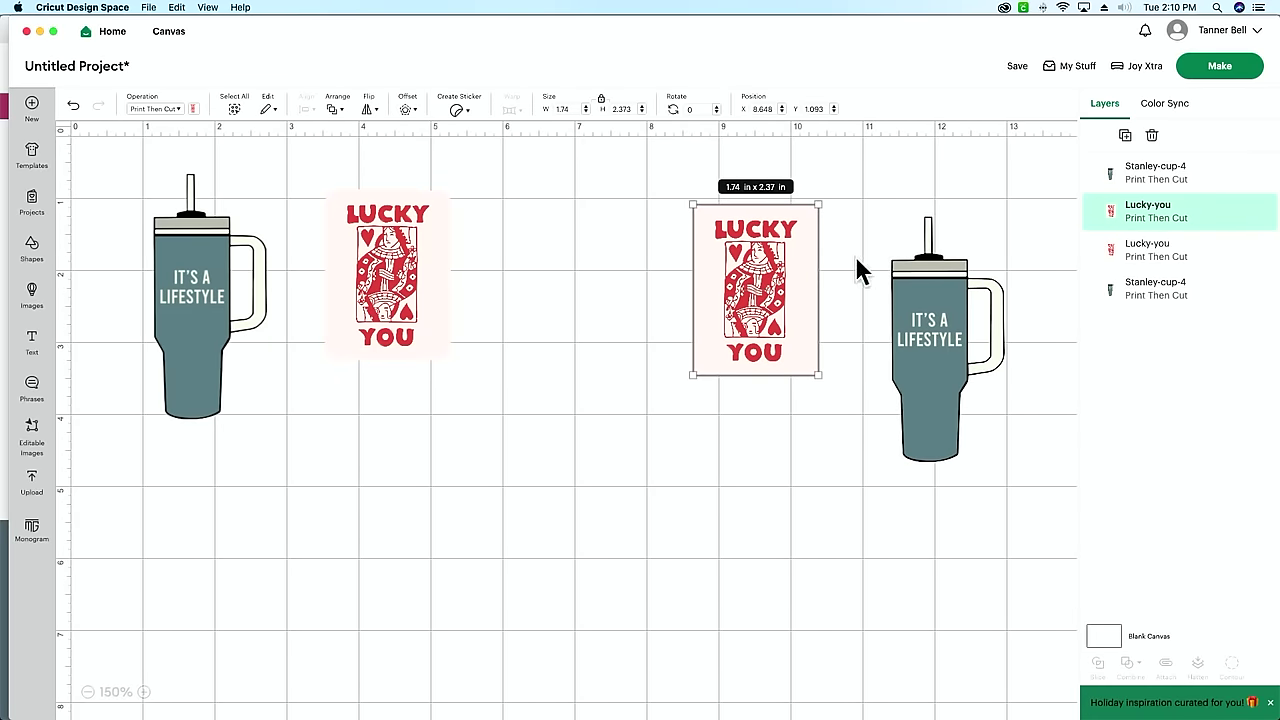
# - Move the original Lucky You card to about X 3.47, Y 1.26 in, beside the original Stanley cup
pyautogui.click(245, 290)
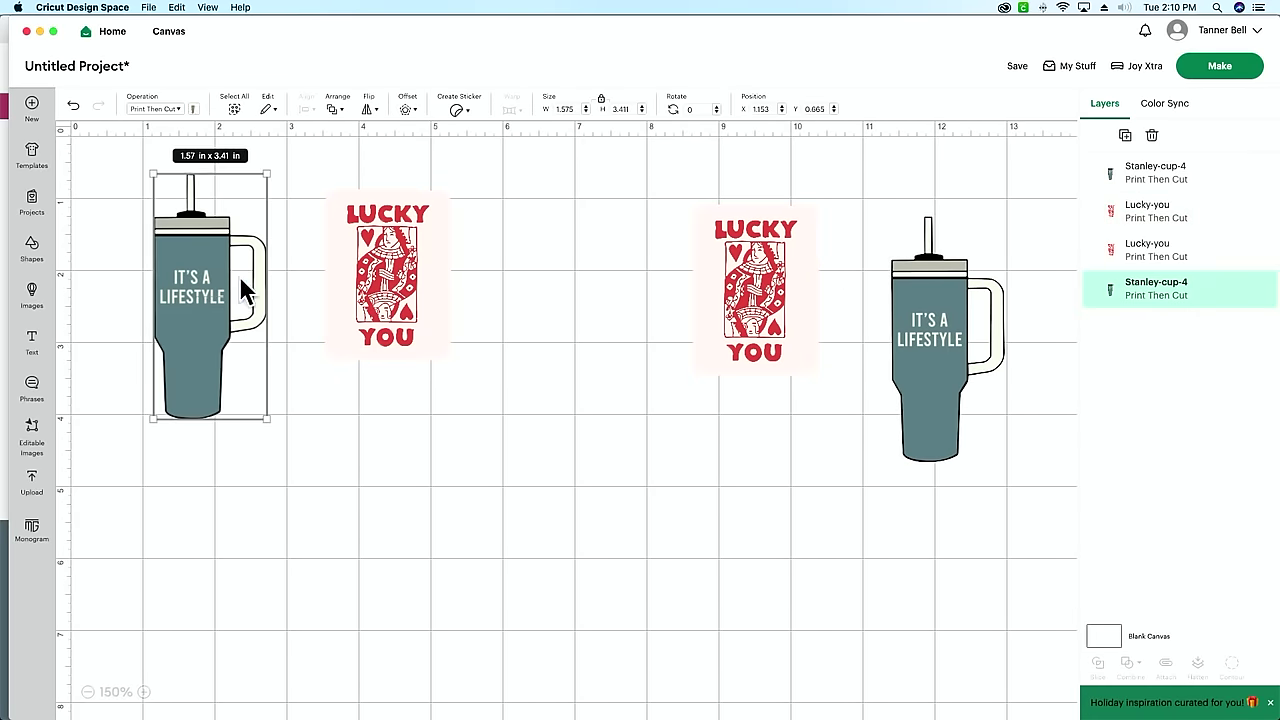
pyautogui.click(343, 284)
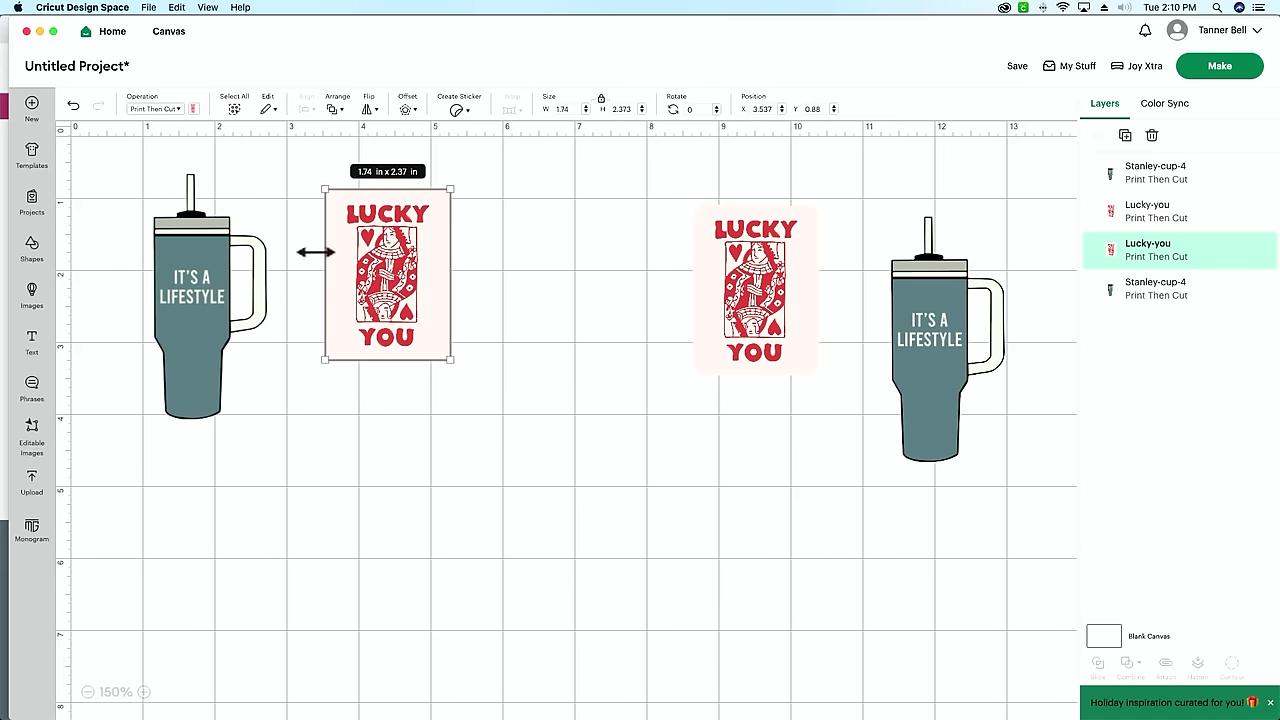
pyautogui.click(143, 692)
pyautogui.scroll(3, 177, 494)
pyautogui.hscroll(-4, 177, 494)
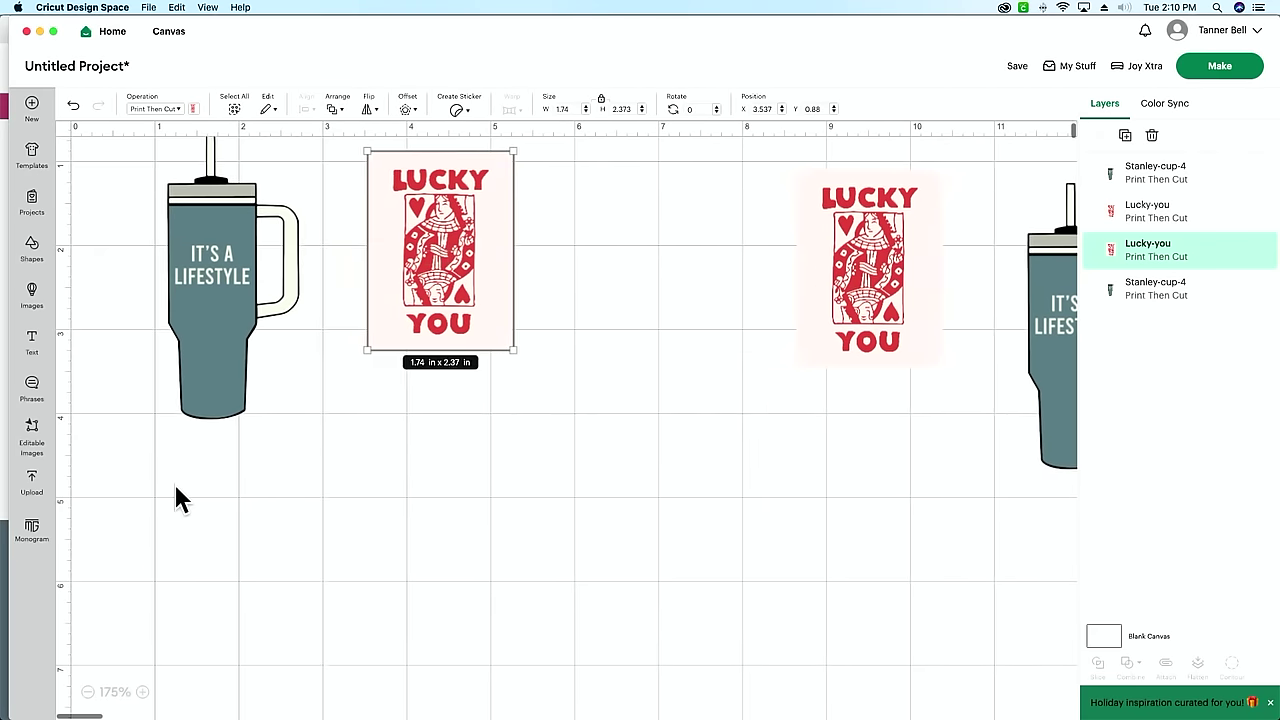
pyautogui.scroll(1, 177, 497)
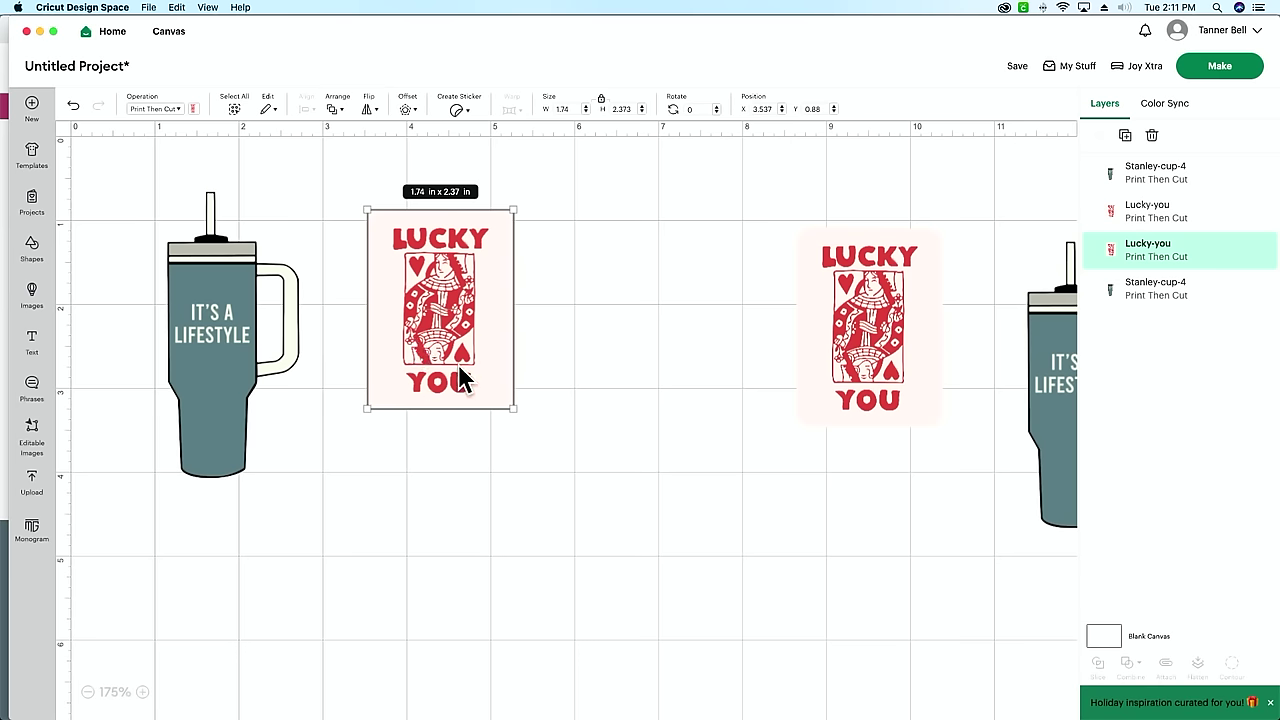
pyautogui.moveTo(470, 348); pyautogui.dragTo(462, 378)
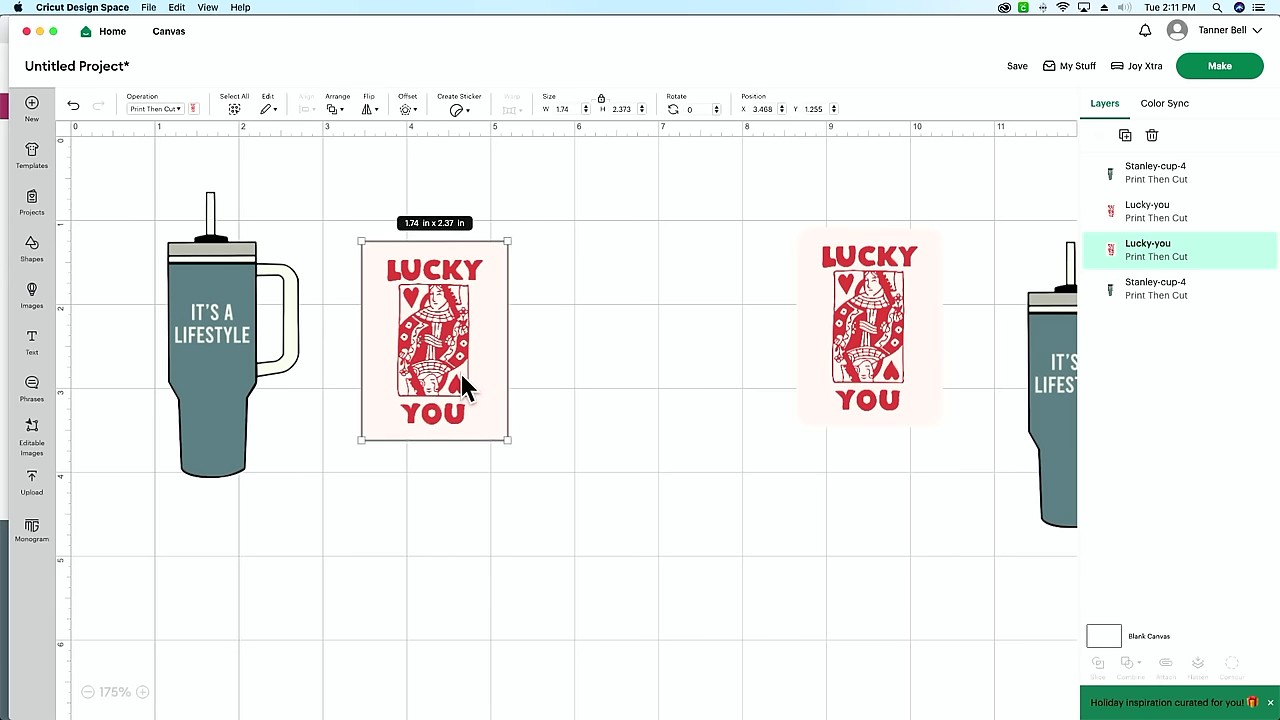
# - Open the Offset settings for the original Stanley cup
pyautogui.click(226, 397)
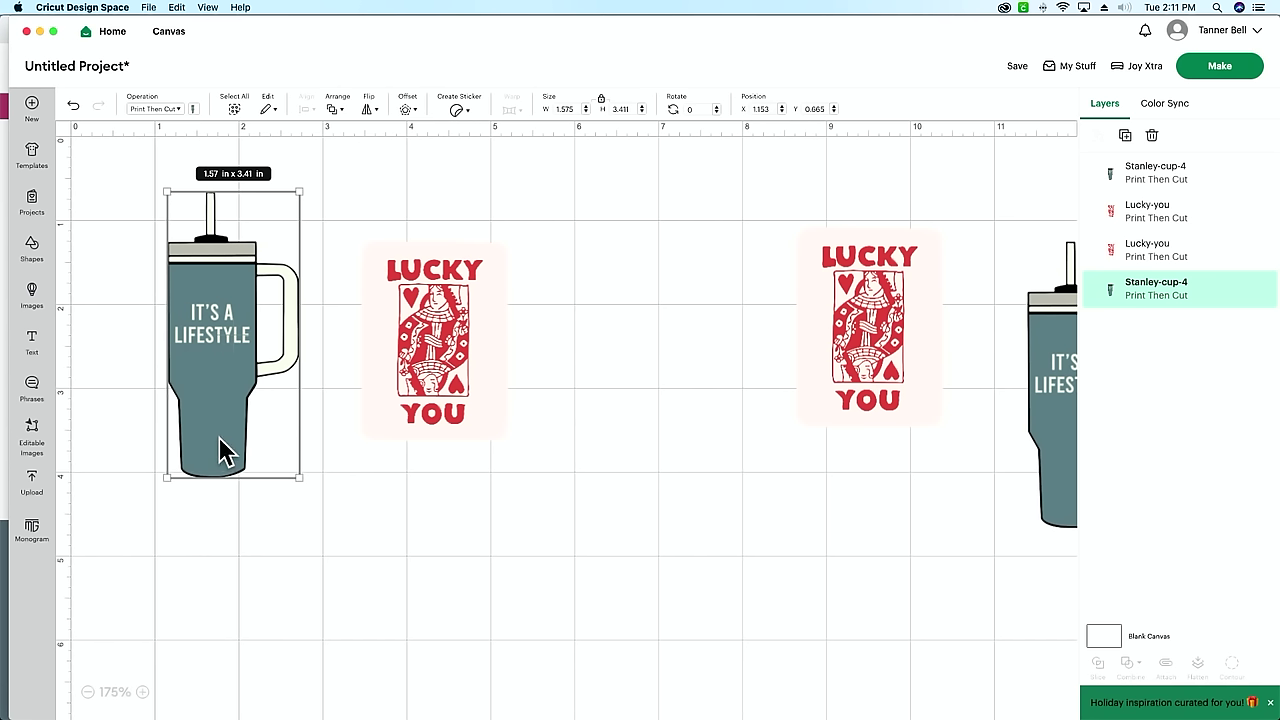
pyautogui.click(407, 110)
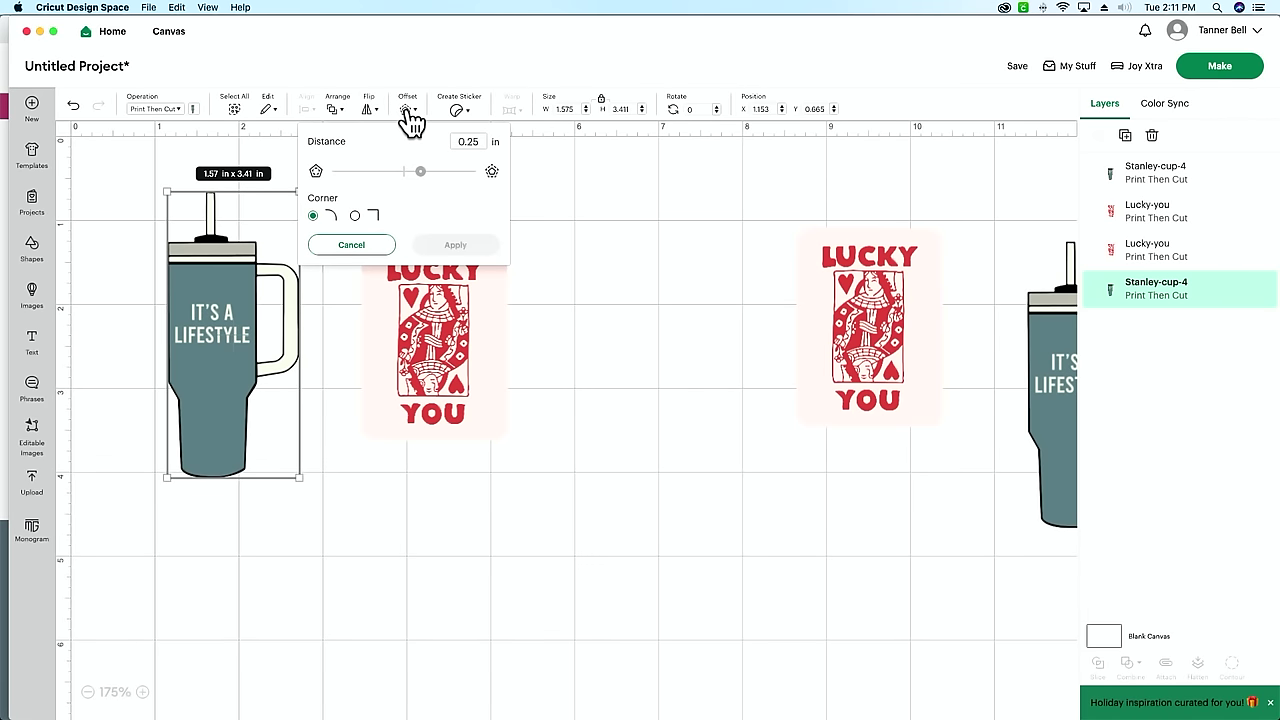
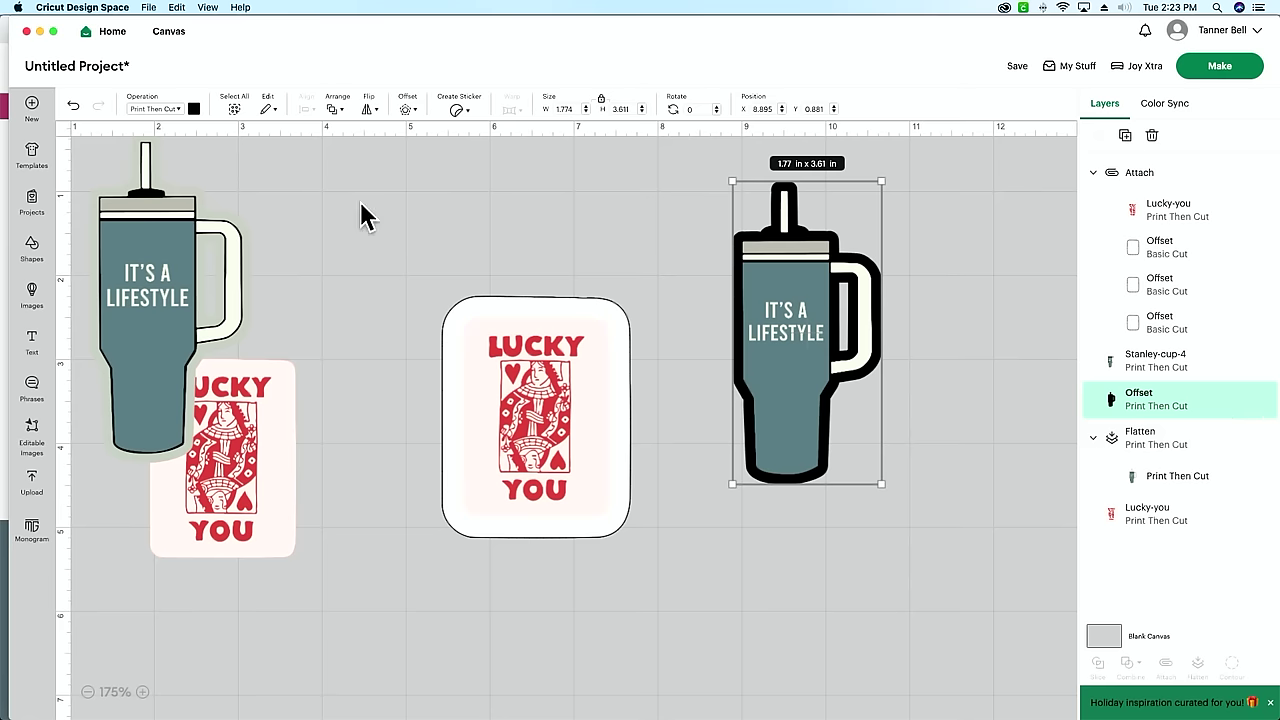
# - Recolor the second Stanley cup's offset to the light grey already used in the project and flatten it together with the cup
pyautogui.click(193, 108)
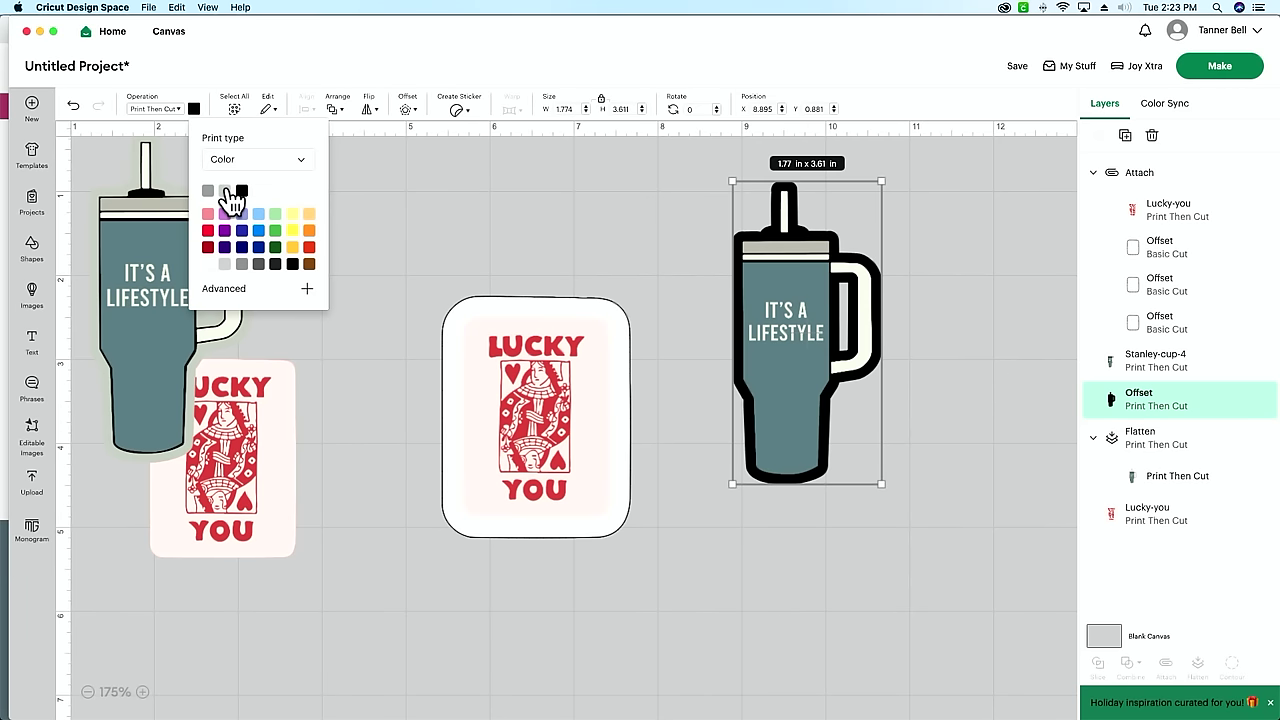
pyautogui.click(226, 191)
pyautogui.click(471, 216)
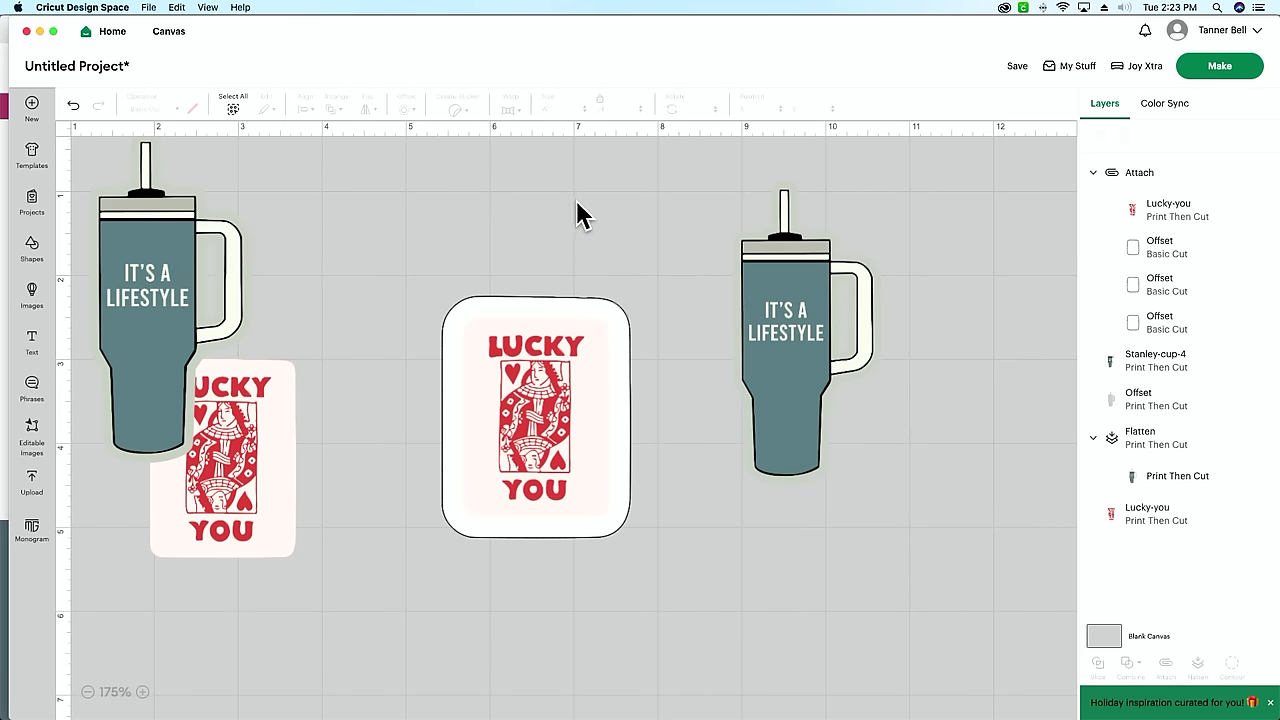
pyautogui.moveTo(713, 202); pyautogui.dragTo(848, 388)
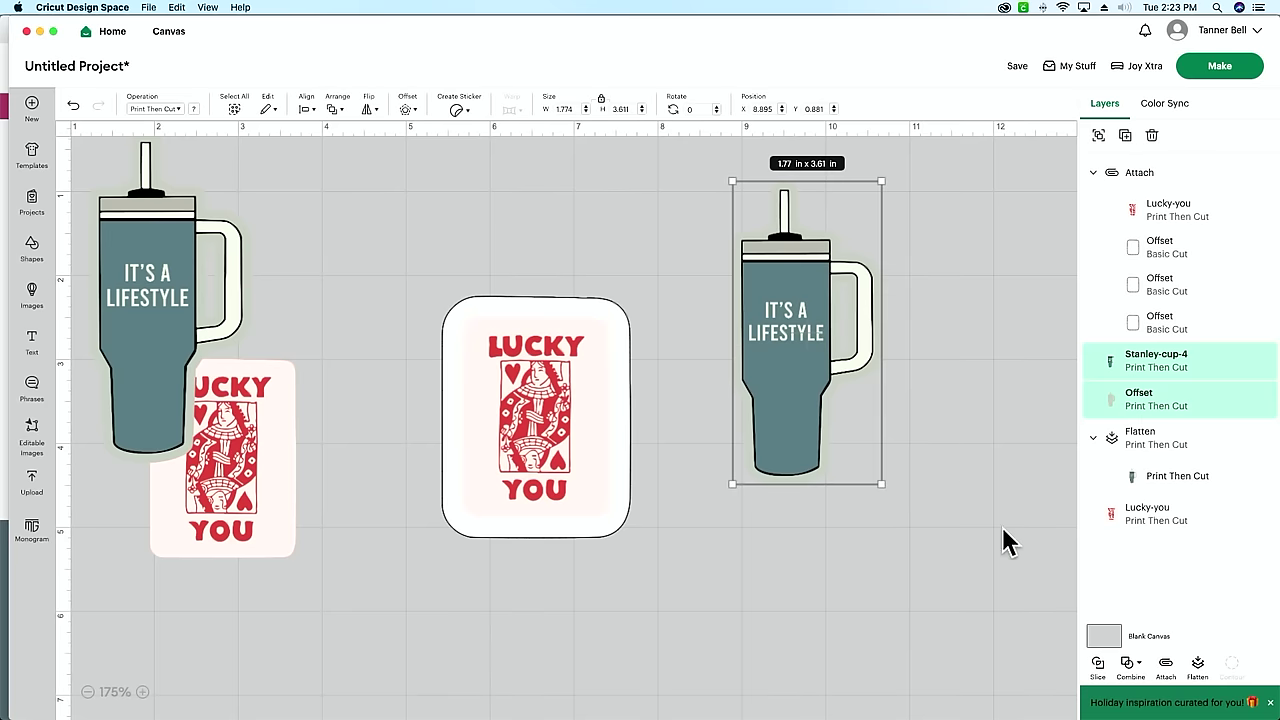
pyautogui.click(1199, 664)
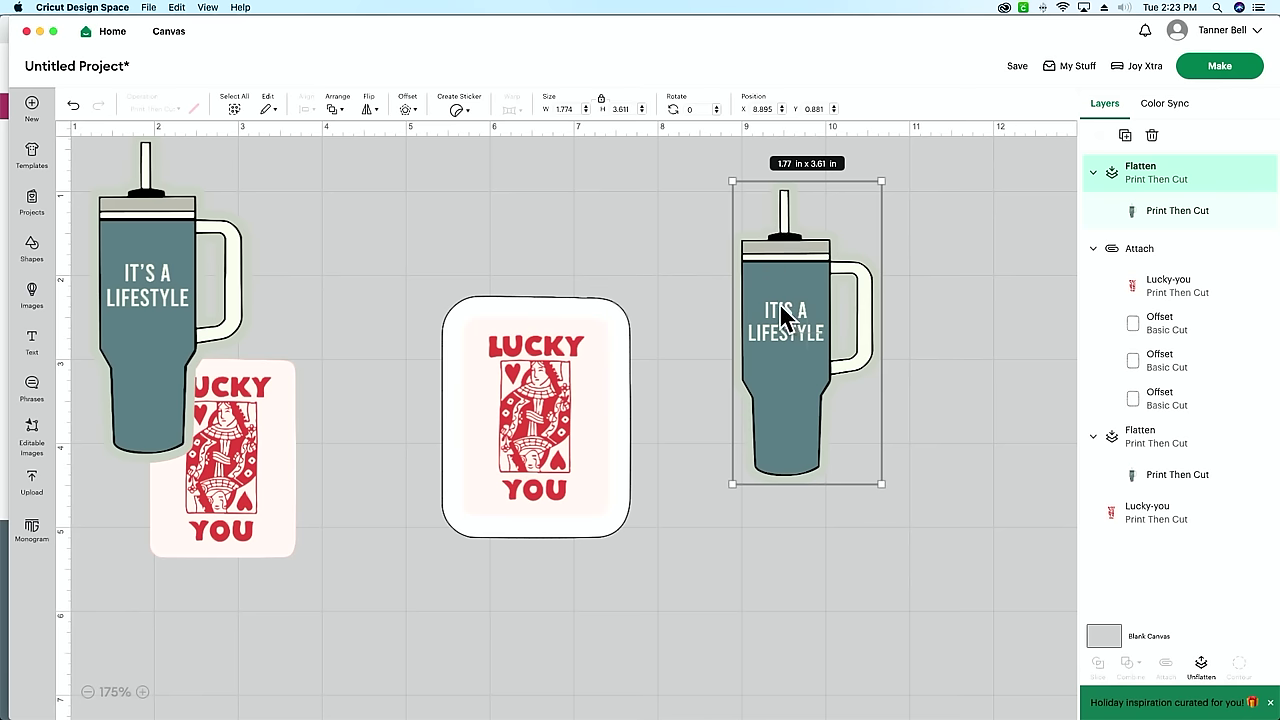
# - Add a welded 0.15 in offset with rounded corners around the flattened Stanley cup
pyautogui.click(407, 110)
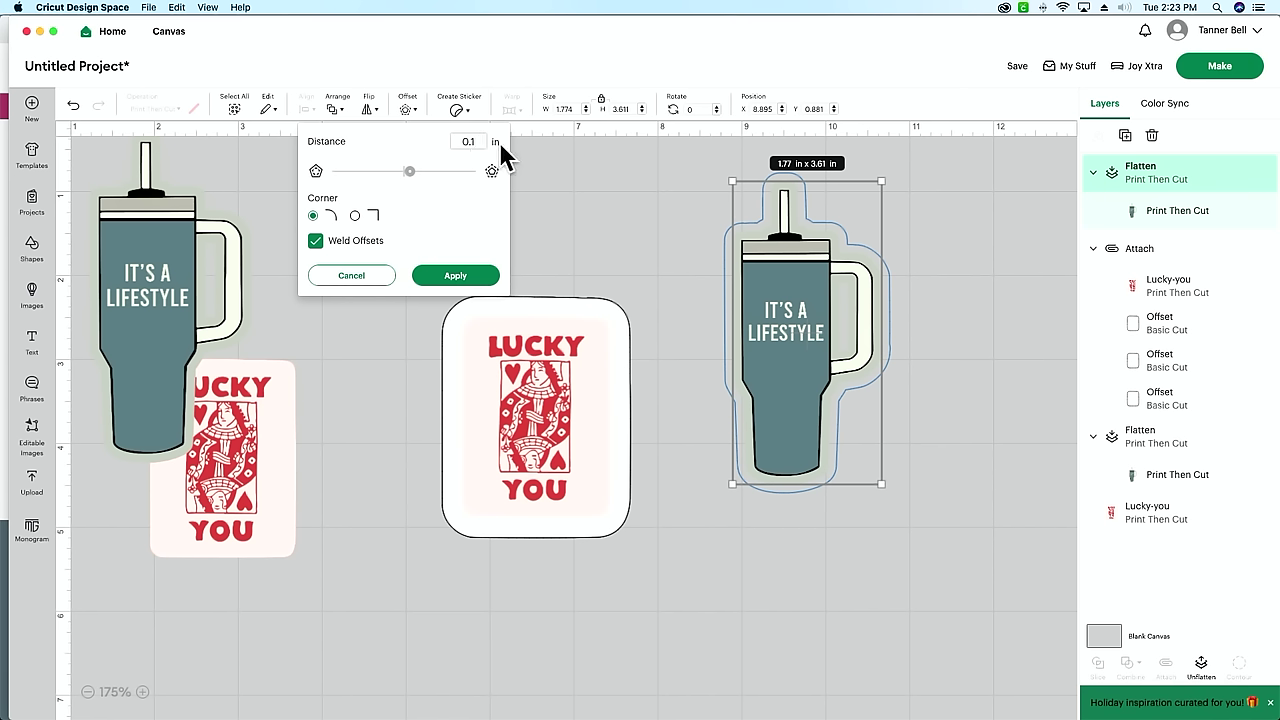
pyautogui.write('5')
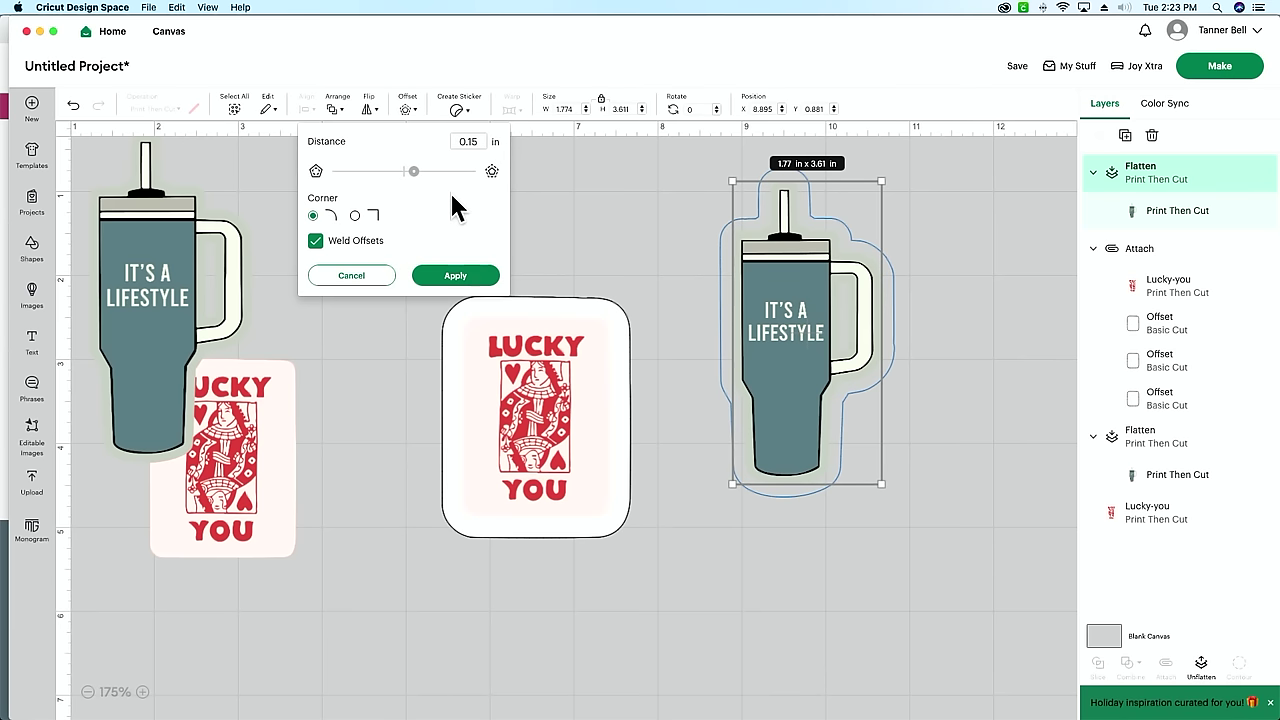
pyautogui.click(456, 276)
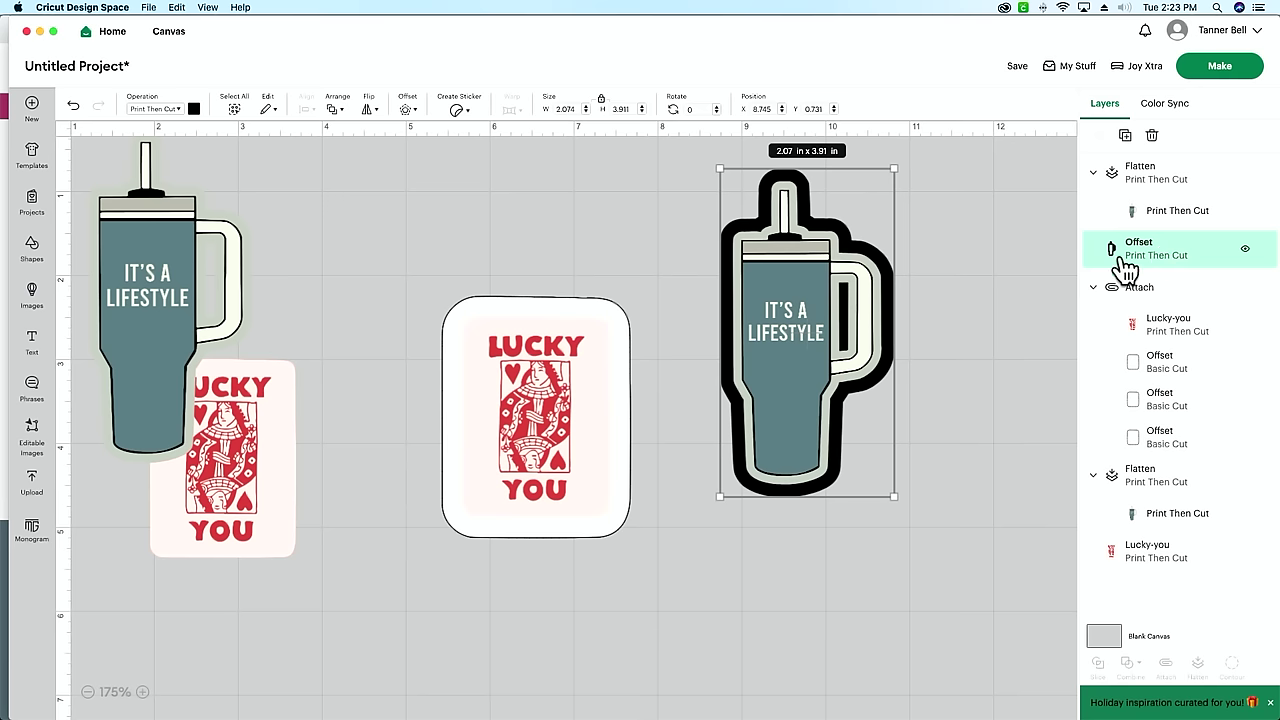
# - Change the new offset around the second Stanley cup to Basic Cut and move the flattened cup aside to about X 10.69, Y 3.33 in
pyautogui.click(150, 108)
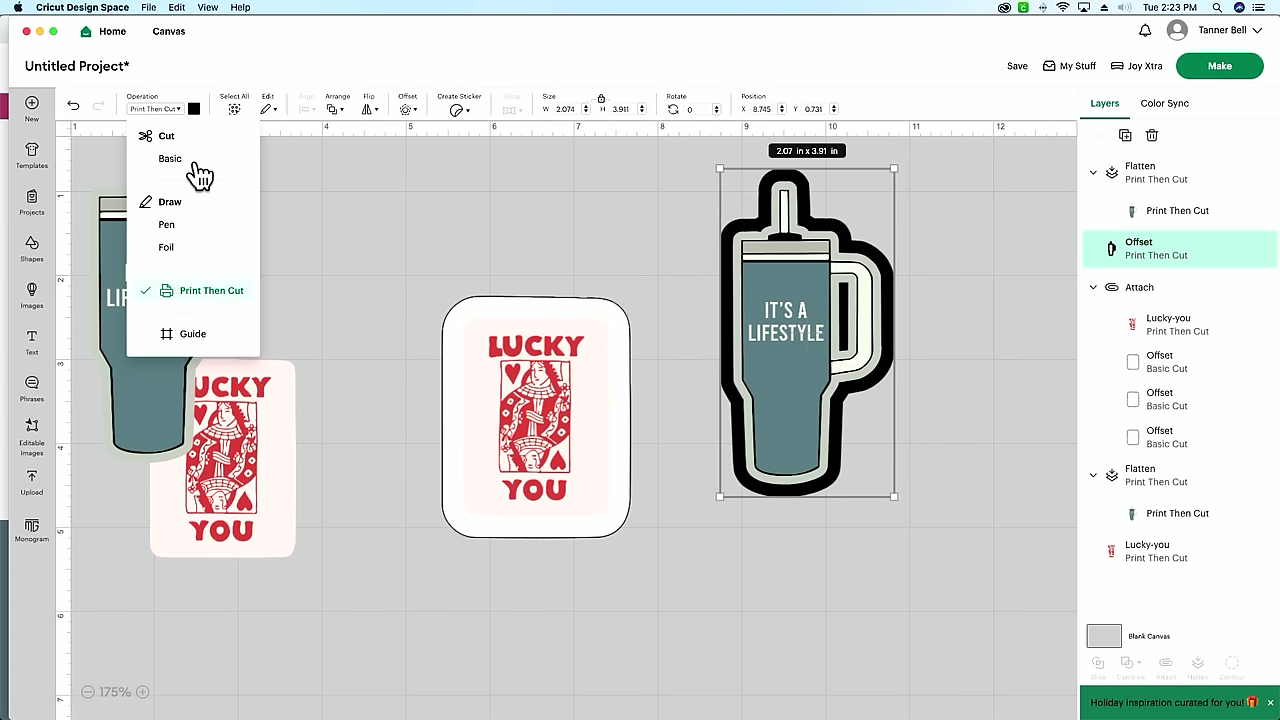
pyautogui.click(192, 164)
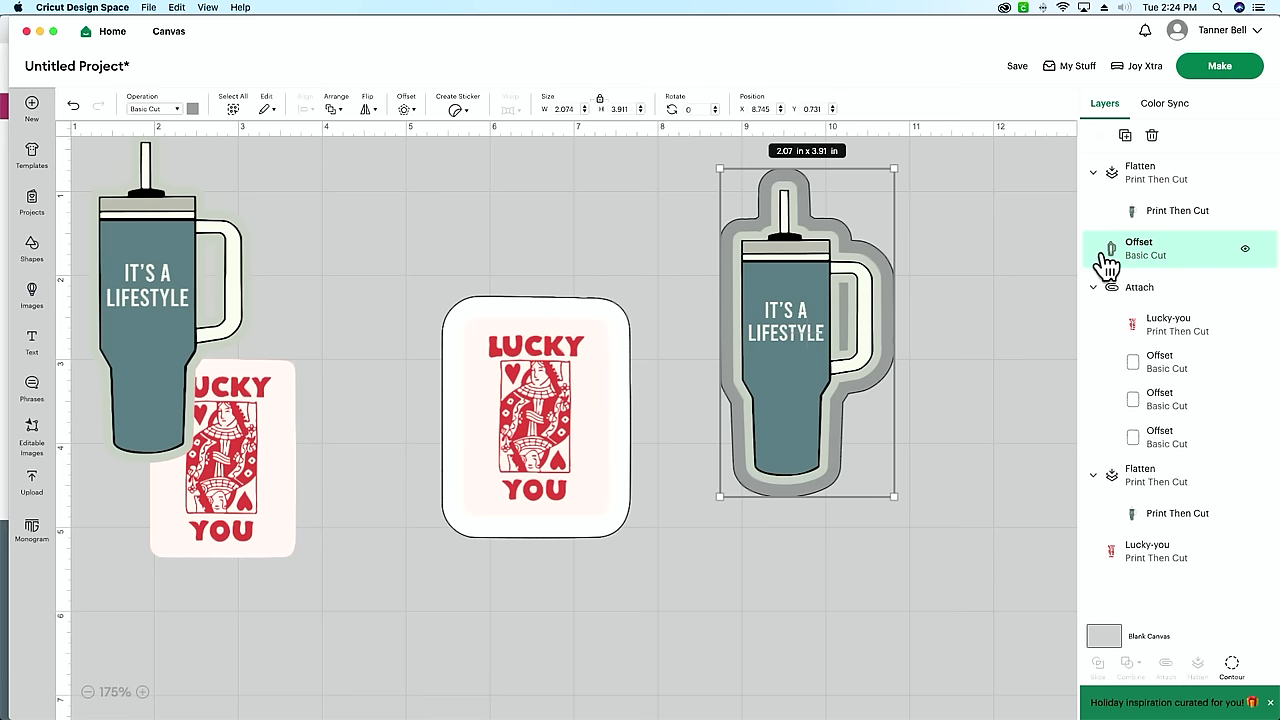
pyautogui.click(931, 314)
pyautogui.moveTo(803, 312); pyautogui.dragTo(955, 515)
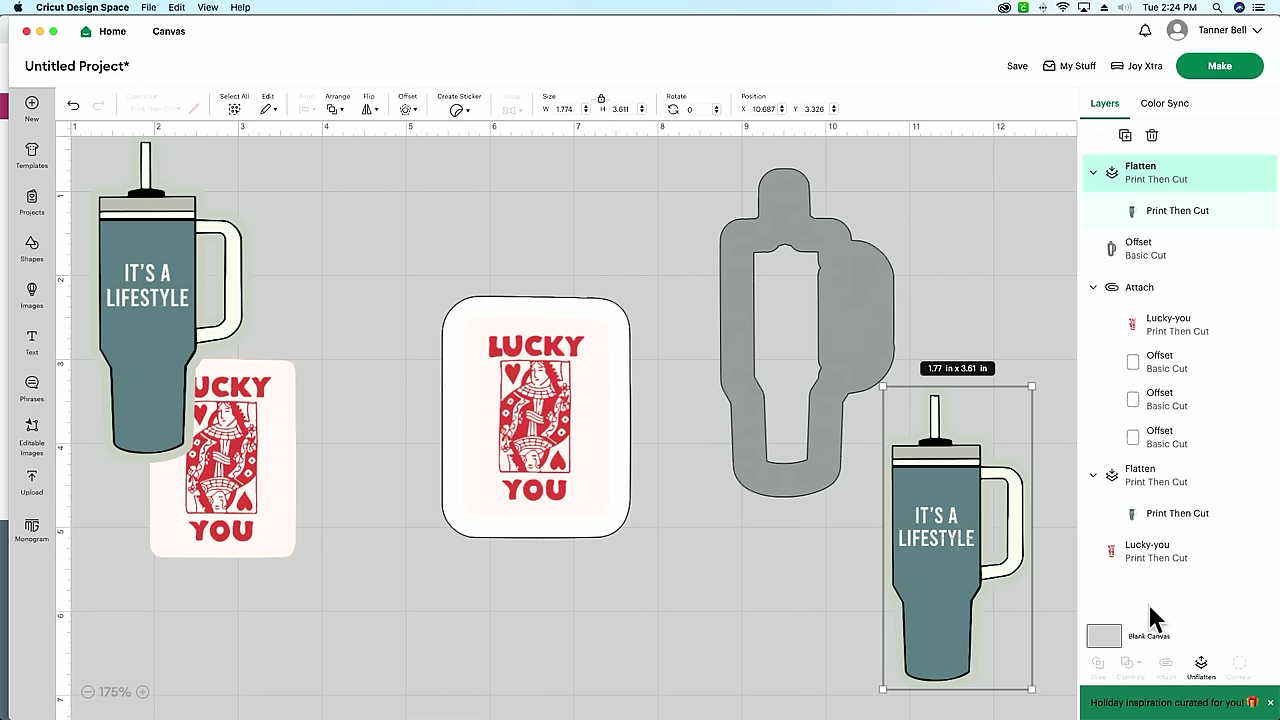
# - Hide all inner contours of the cup's Basic Cut offset and reposition the flattened cup at about X 9.83, Y 2.94 in
pyautogui.click(790, 352)
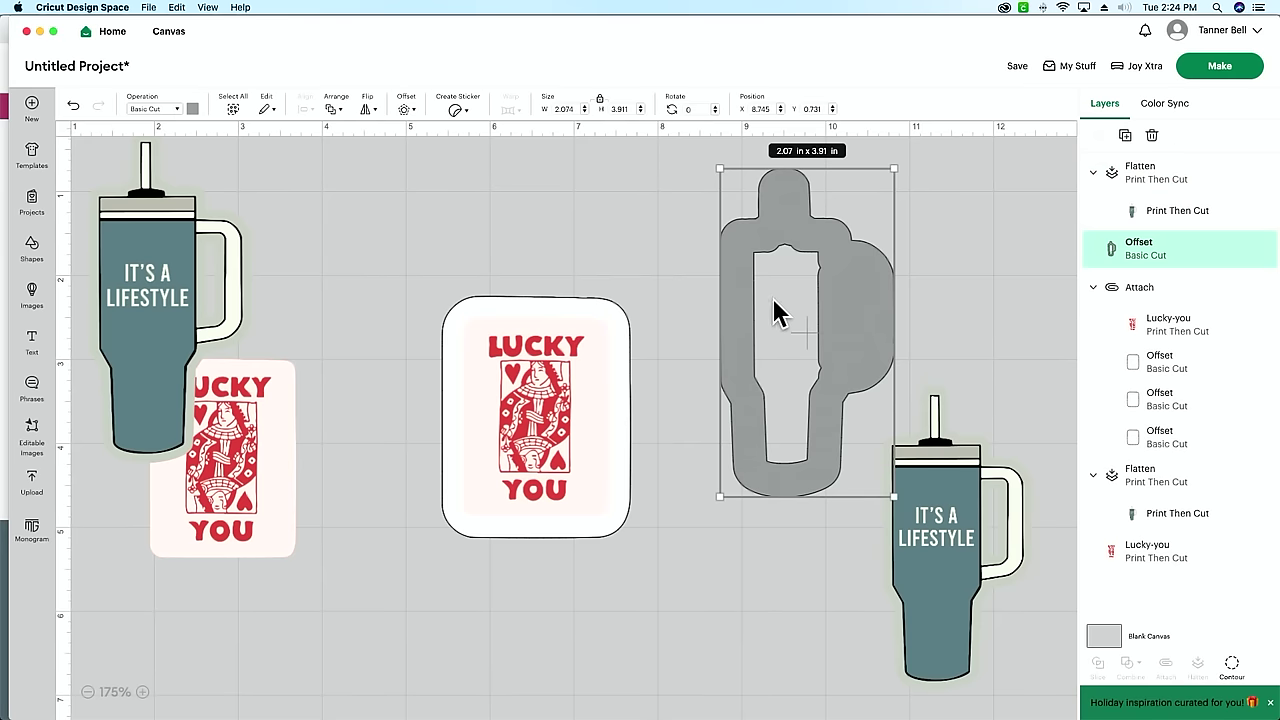
pyautogui.click(1232, 668)
pyautogui.click(872, 456)
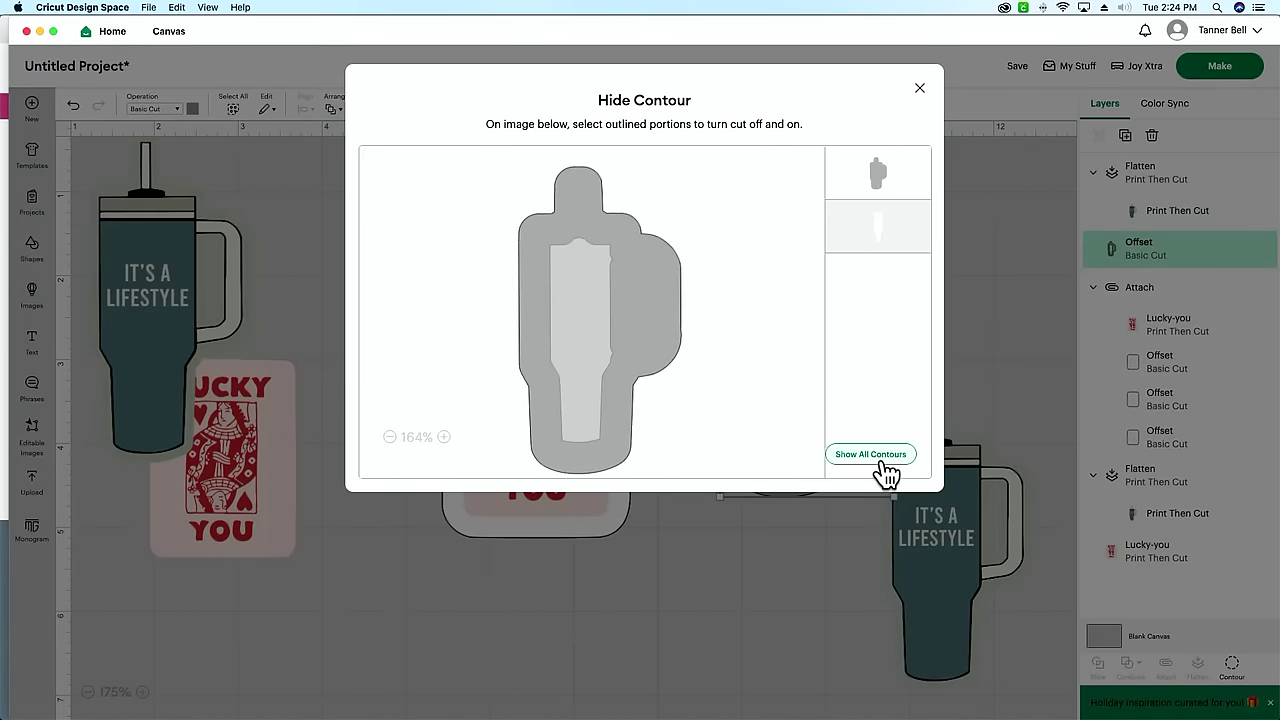
pyautogui.click(978, 364)
pyautogui.moveTo(955, 525); pyautogui.dragTo(926, 540)
pyautogui.click(1000, 320)
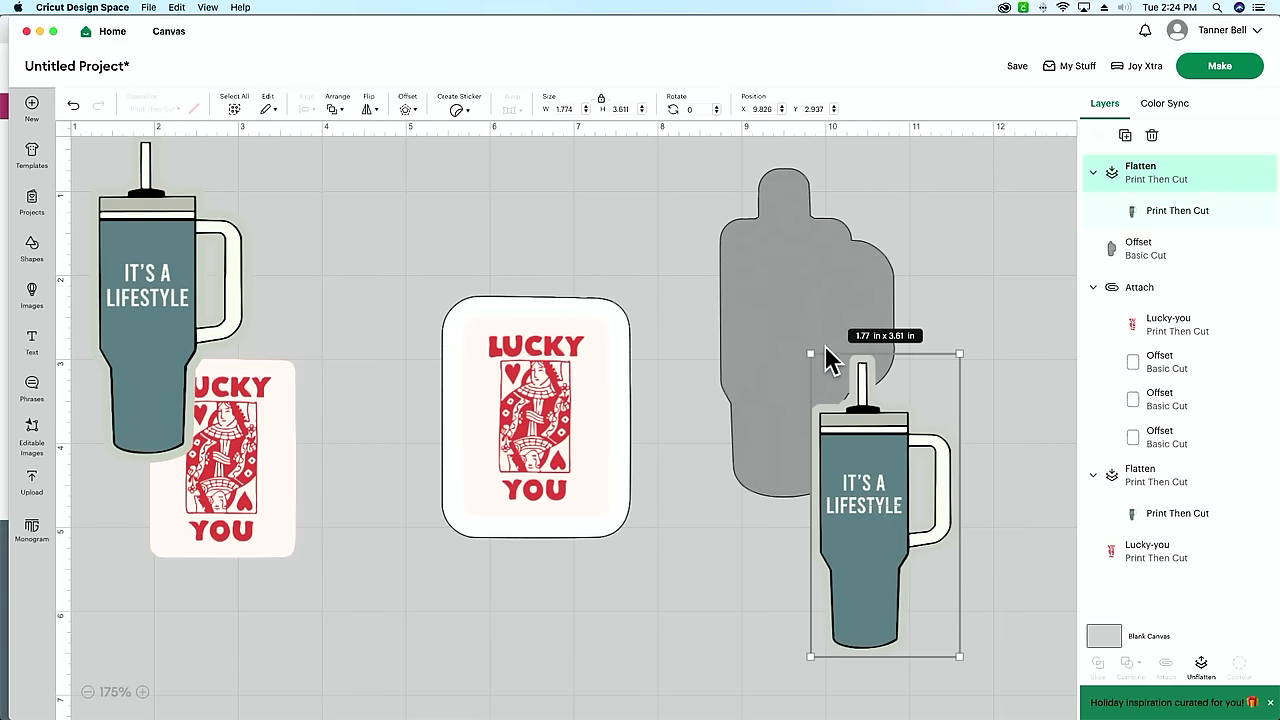
# - Recolor the solid Basic Cut cup offset to the white already used in the project
pyautogui.click(771, 271)
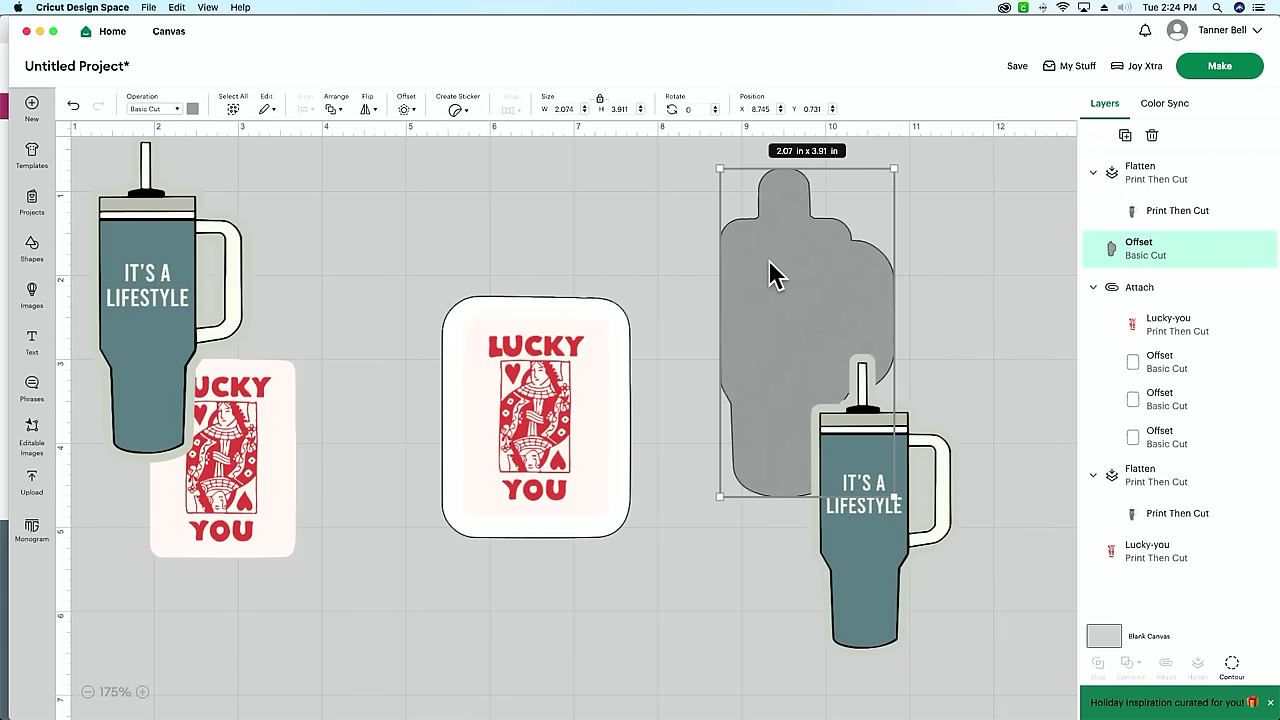
pyautogui.click(193, 109)
pyautogui.click(238, 167)
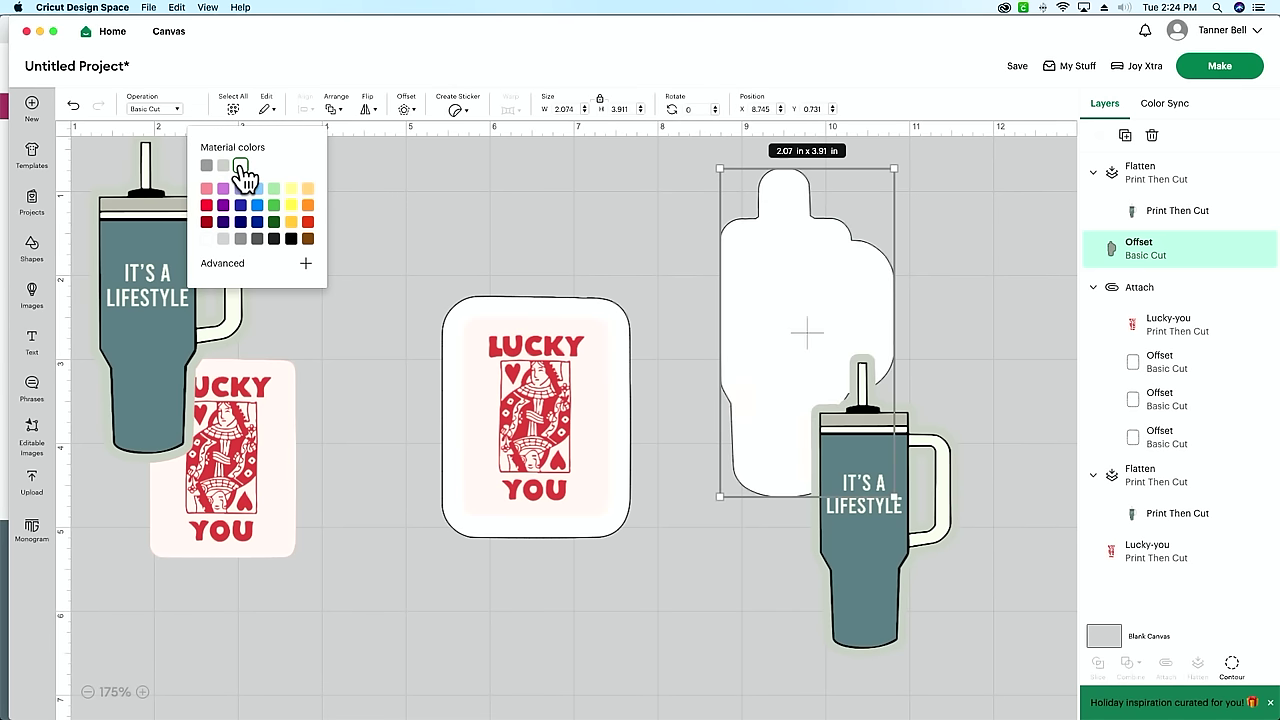
pyautogui.click(600, 210)
pyautogui.hscroll(-1, 870, 505)
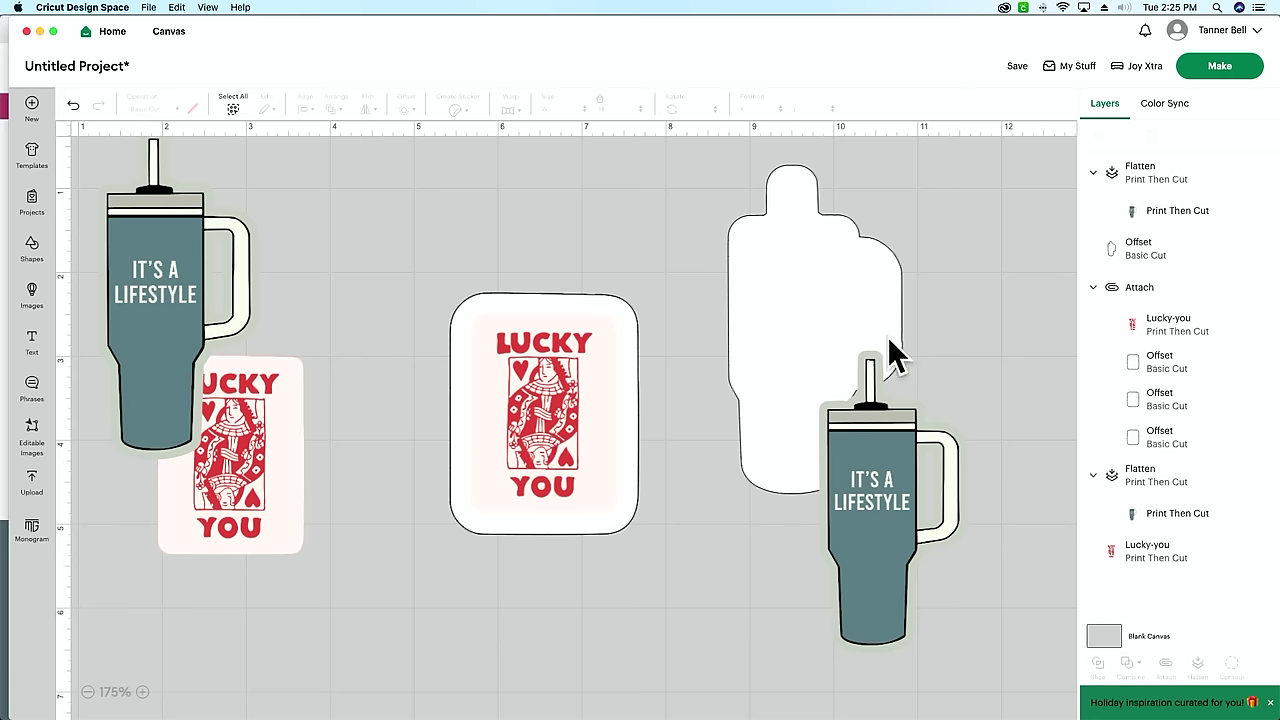
# - Try placing the flattened cup over the white offset and move it back off to about X 10.12, Y 2.69 in
pyautogui.moveTo(869, 571); pyautogui.dragTo(795, 410)
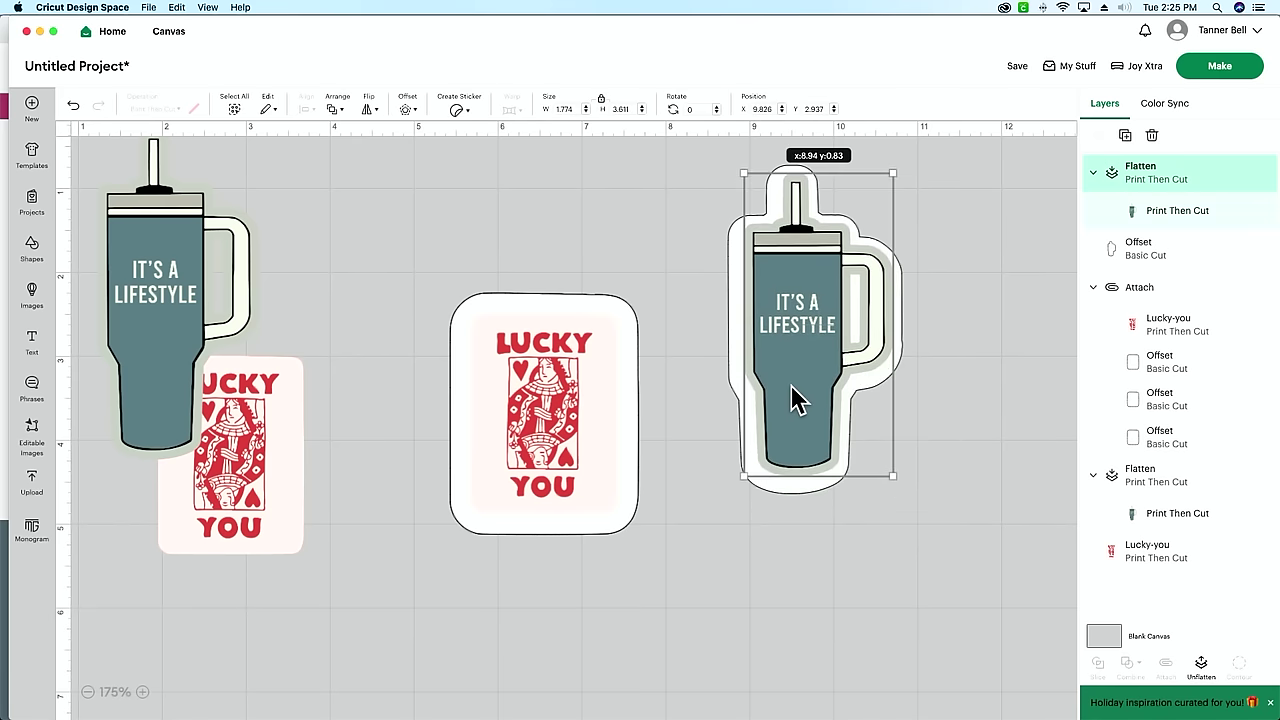
pyautogui.press('super+z')
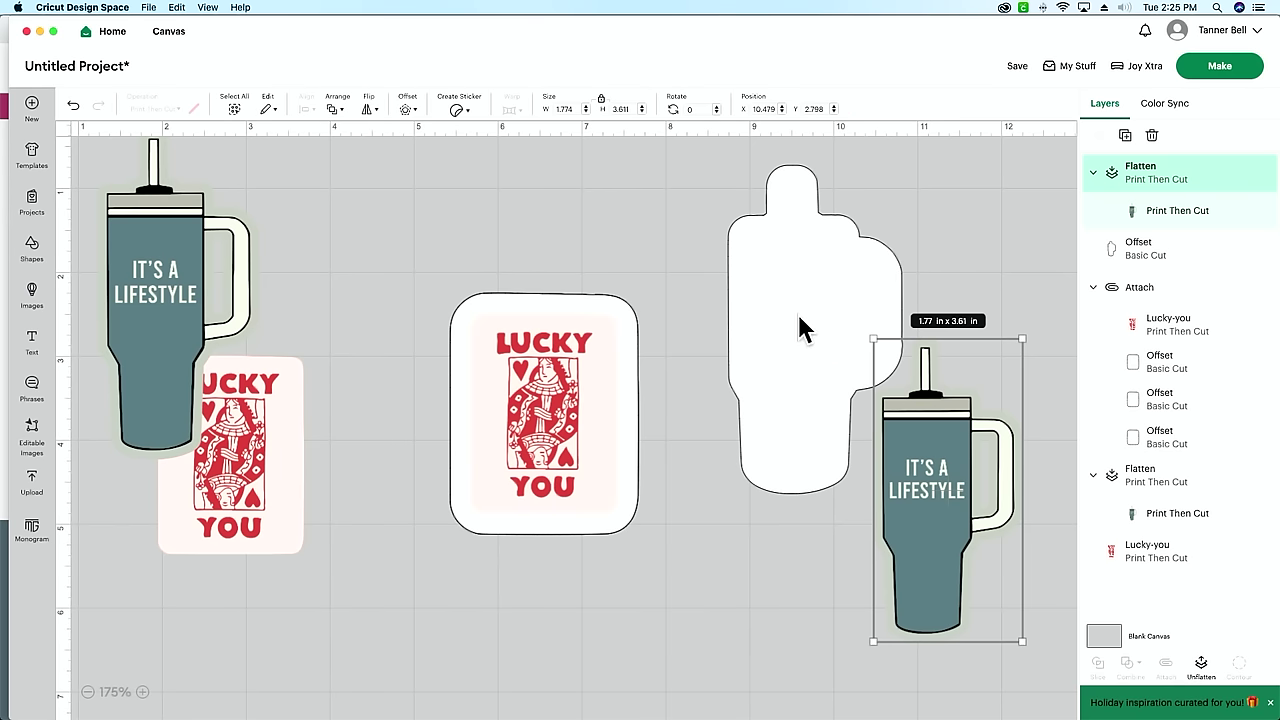
pyautogui.moveTo(937, 480); pyautogui.dragTo(808, 326)
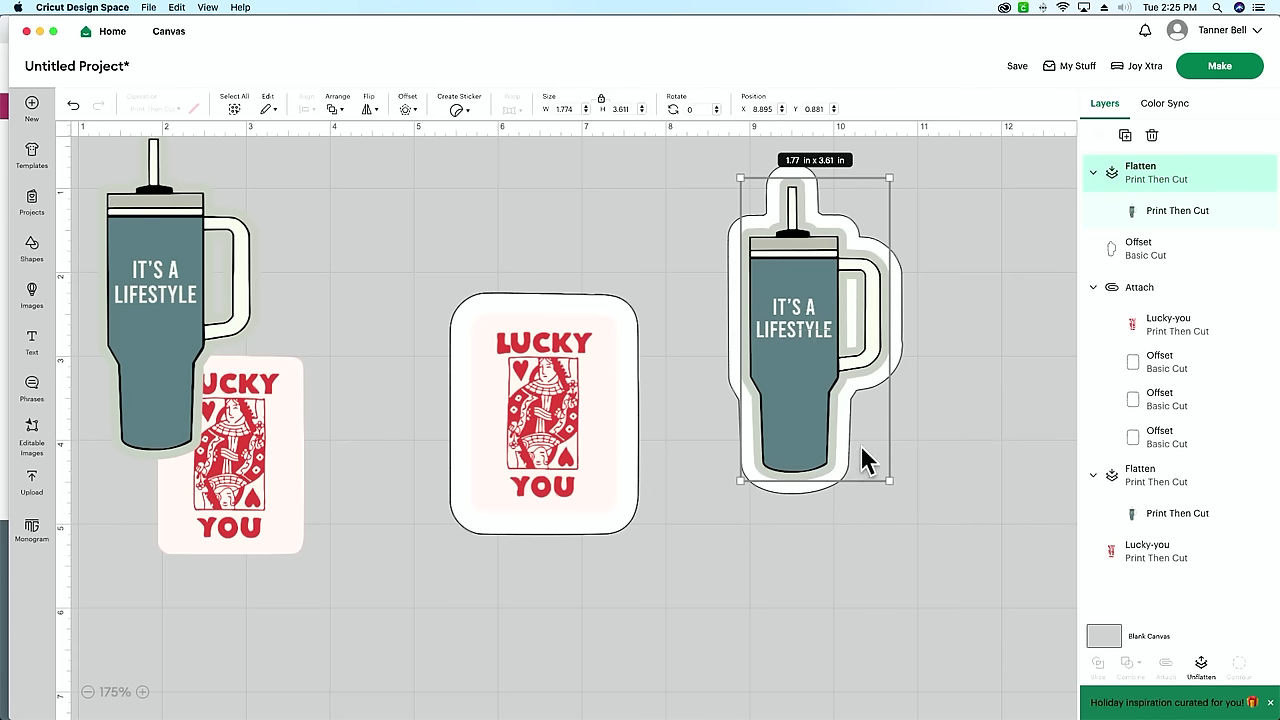
pyautogui.click(740, 580)
pyautogui.moveTo(790, 378); pyautogui.dragTo(894, 525)
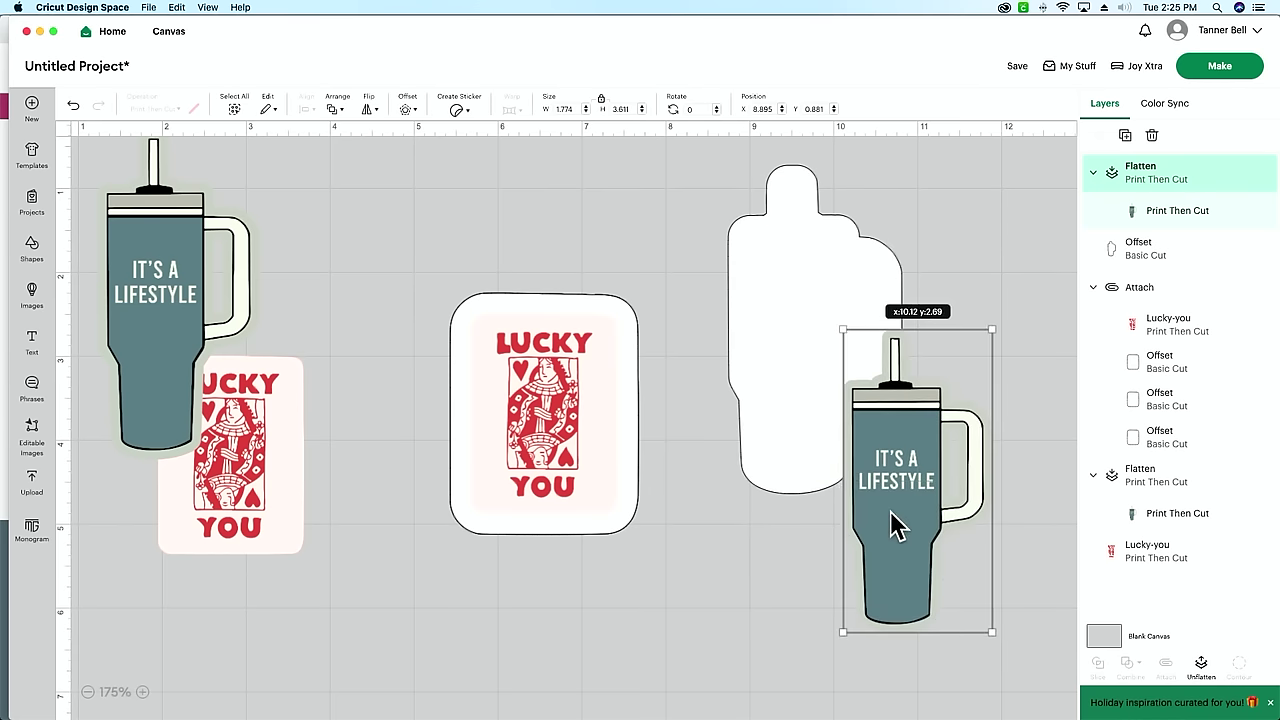
# - Make two copies of the white cup offset, placing one overlapping the original and the other at about X 10.18, Y 0.64 in
pyautogui.click(798, 321)
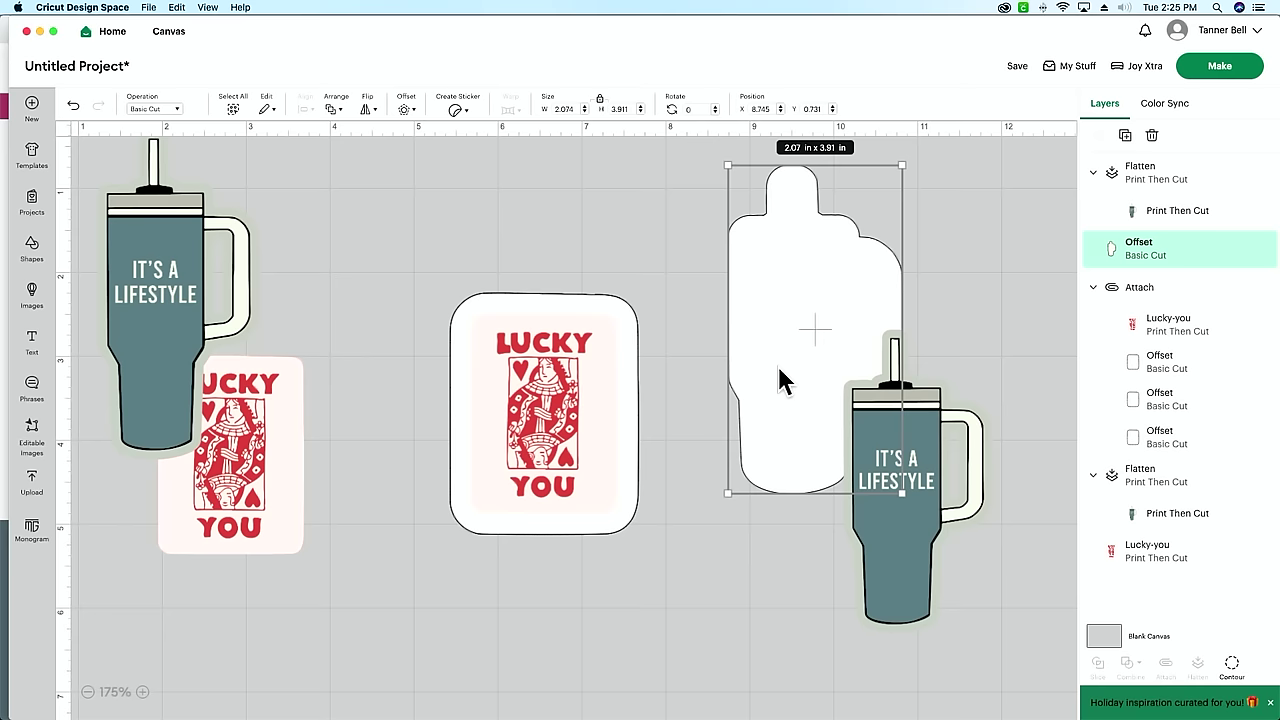
pyautogui.press('super+v')
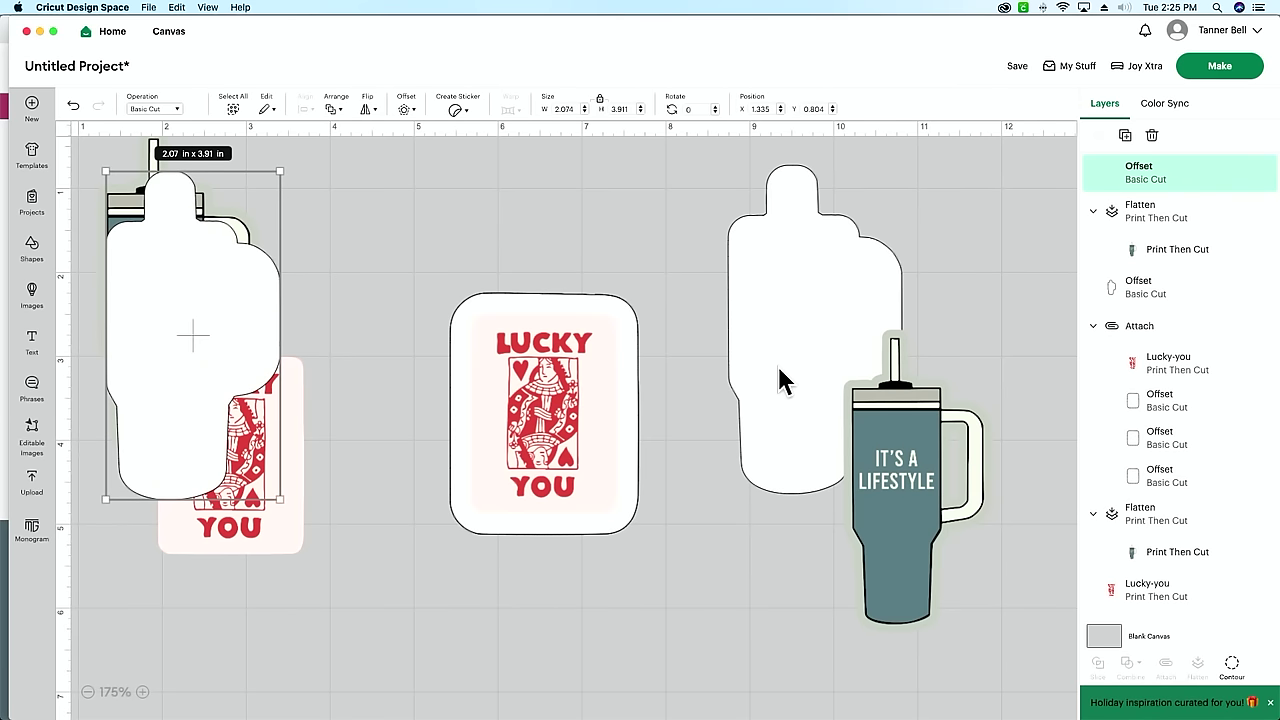
pyautogui.moveTo(118, 328); pyautogui.dragTo(749, 334)
pyautogui.moveTo(206, 314); pyautogui.dragTo(951, 309)
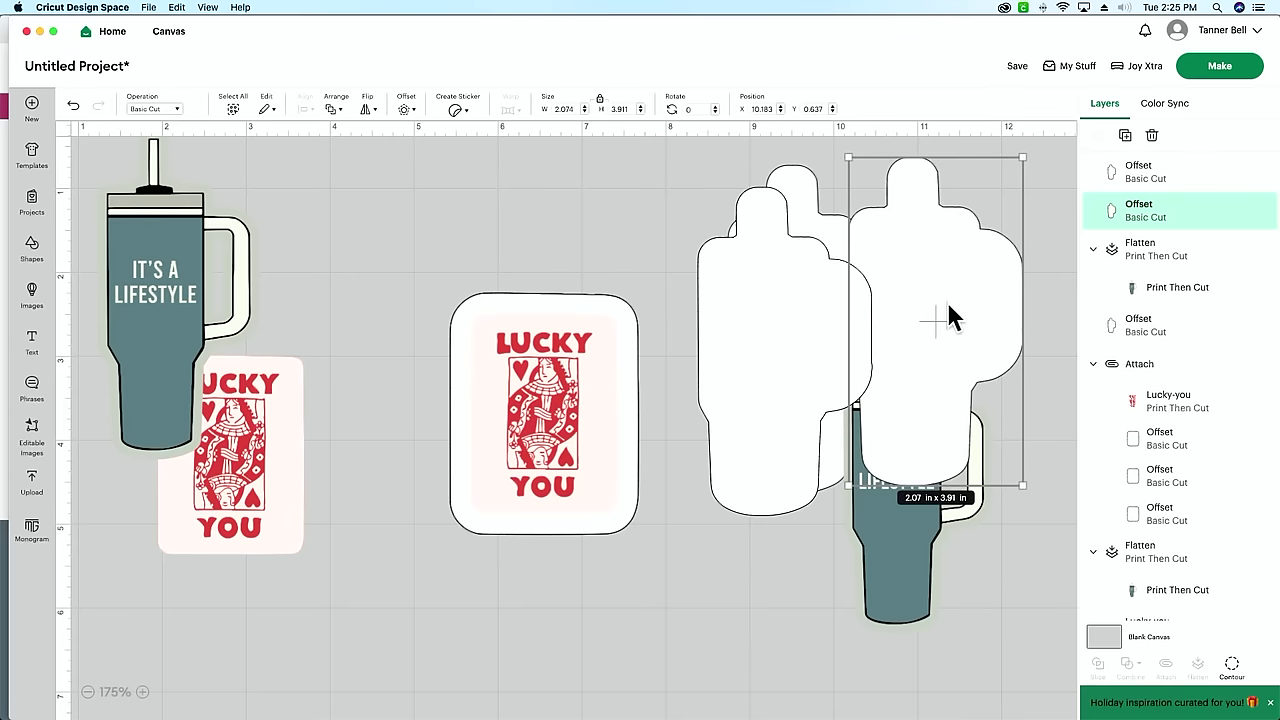
# - Send both copied cup offsets to the back of the layer order
pyautogui.keyDown('shift'); pyautogui.click(812, 340); pyautogui.keyUp('shift')
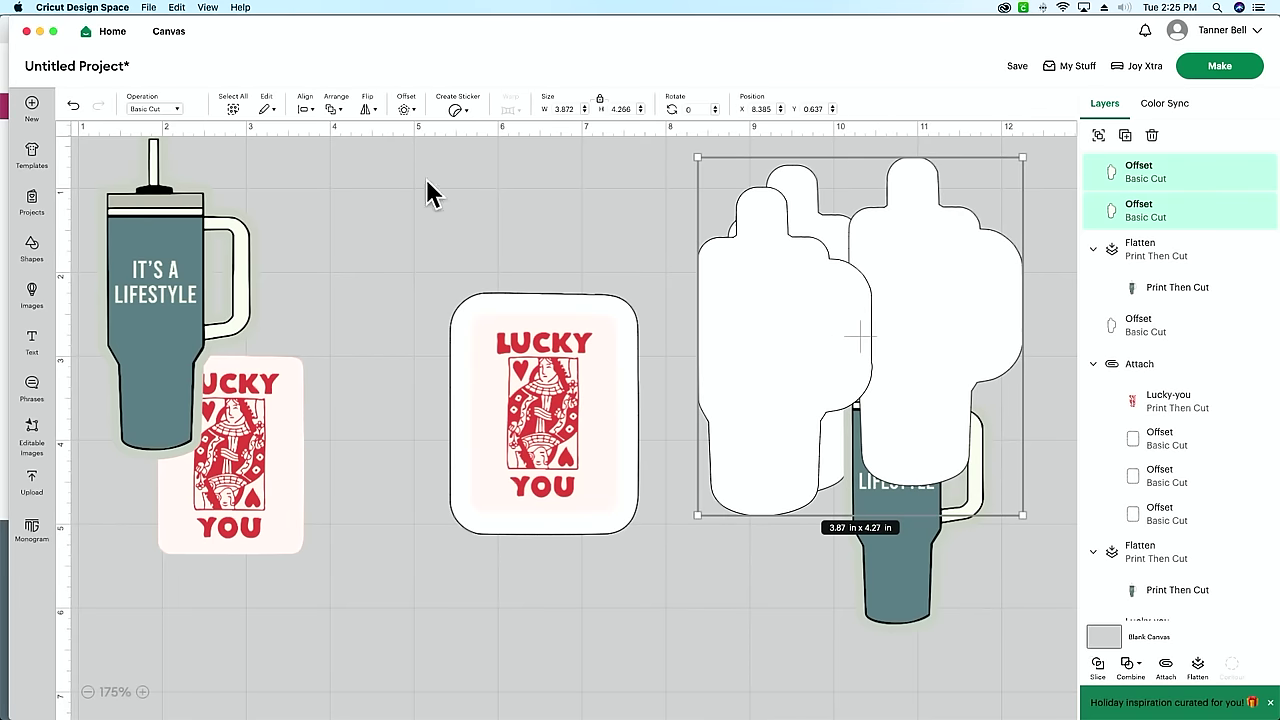
pyautogui.click(339, 109)
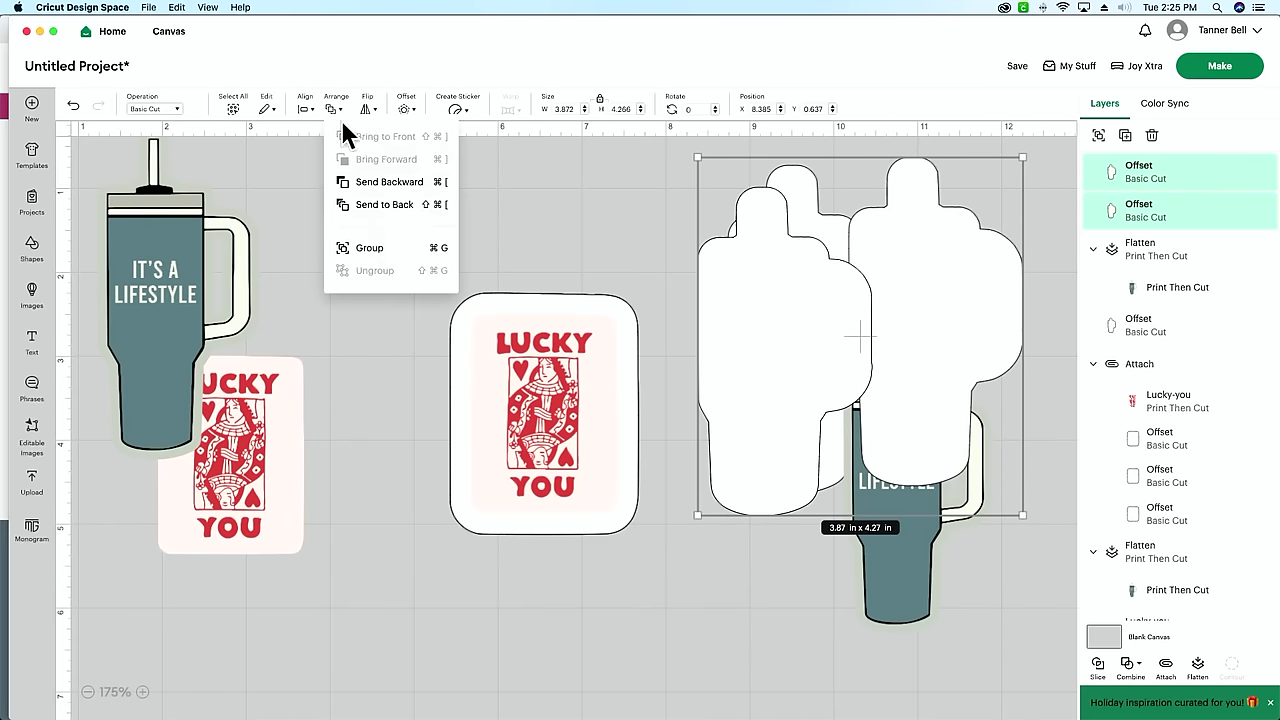
pyautogui.click(384, 205)
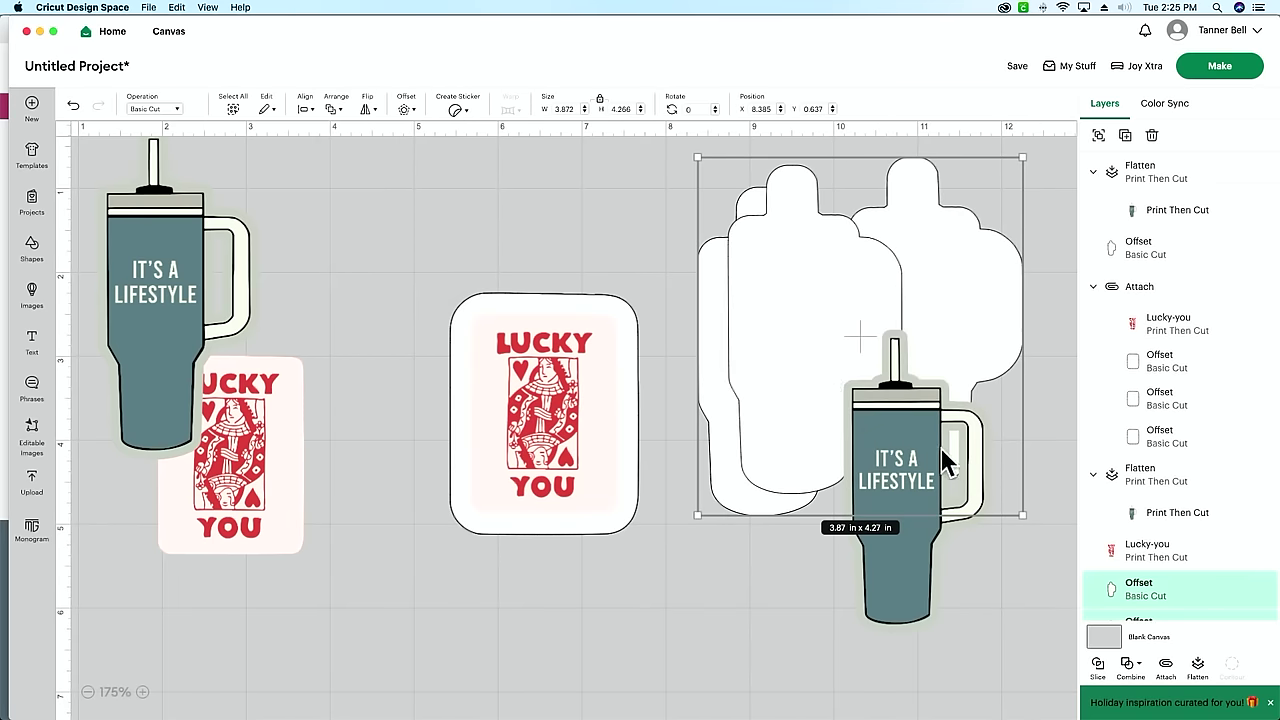
pyautogui.click(789, 577)
# - Center-align the flattened cup with all three white offsets and attach them together
pyautogui.moveTo(737, 251); pyautogui.dragTo(743, 487)
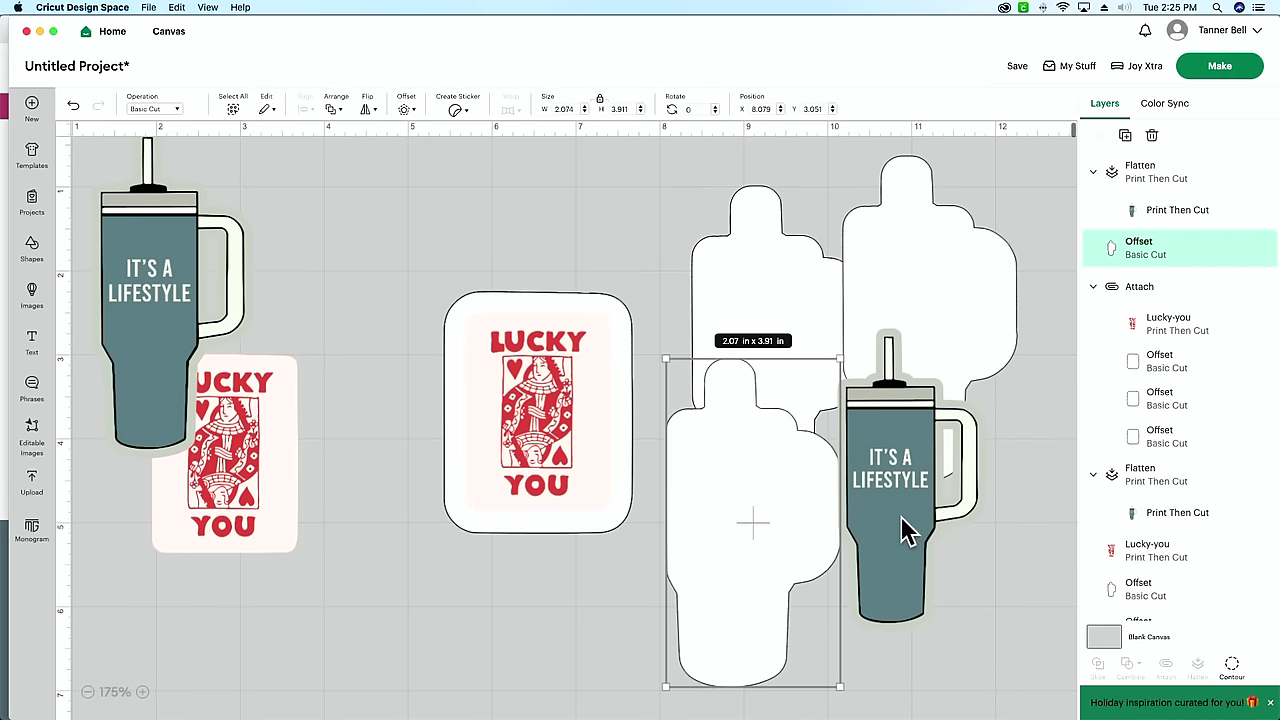
pyautogui.moveTo(976, 636); pyautogui.dragTo(771, 277)
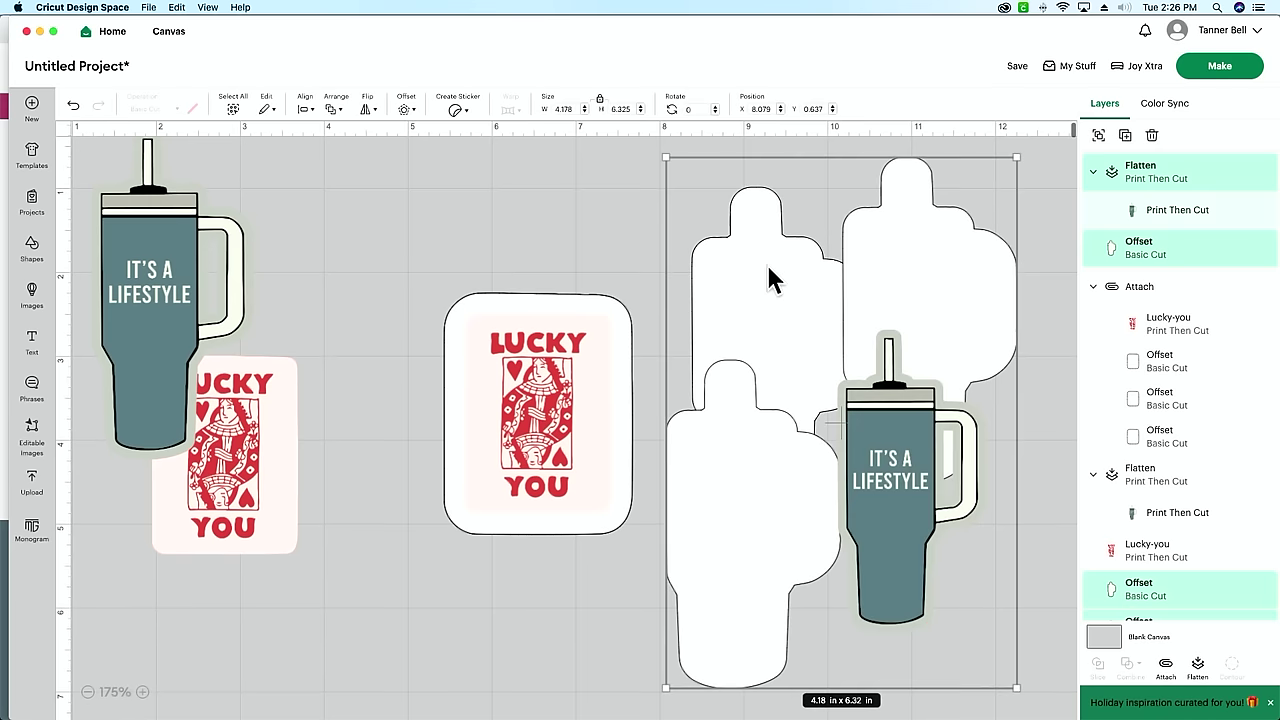
pyautogui.click(305, 109)
pyautogui.click(333, 294)
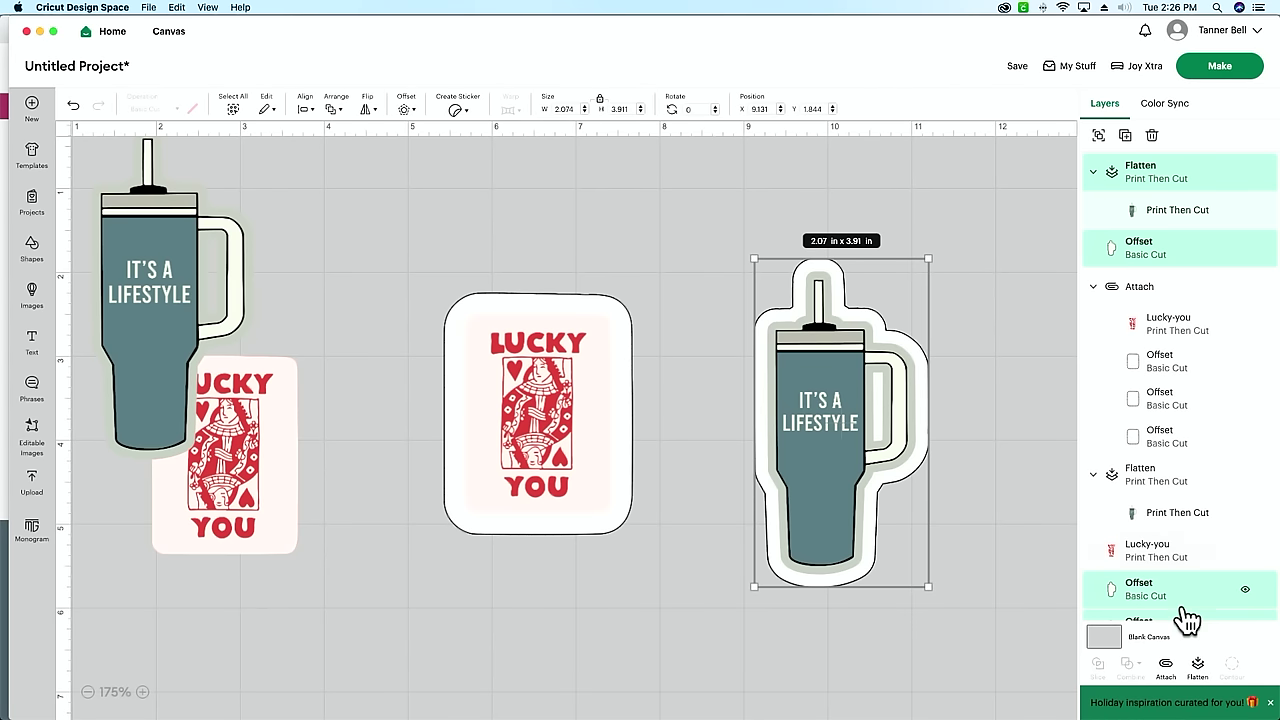
pyautogui.click(1165, 666)
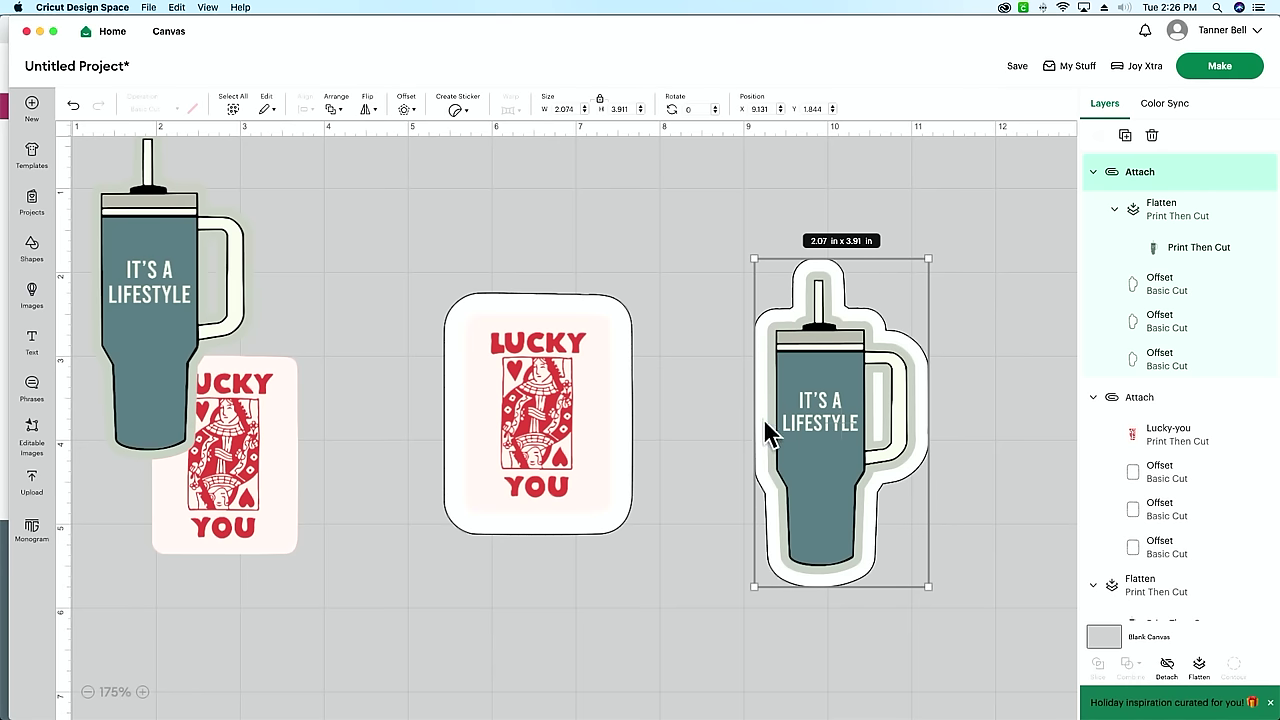
# - Move the original Lucky You card to about X 3.19, Y 1.35 in and open the project's mat preview
pyautogui.moveTo(288, 432); pyautogui.dragTo(393, 300)
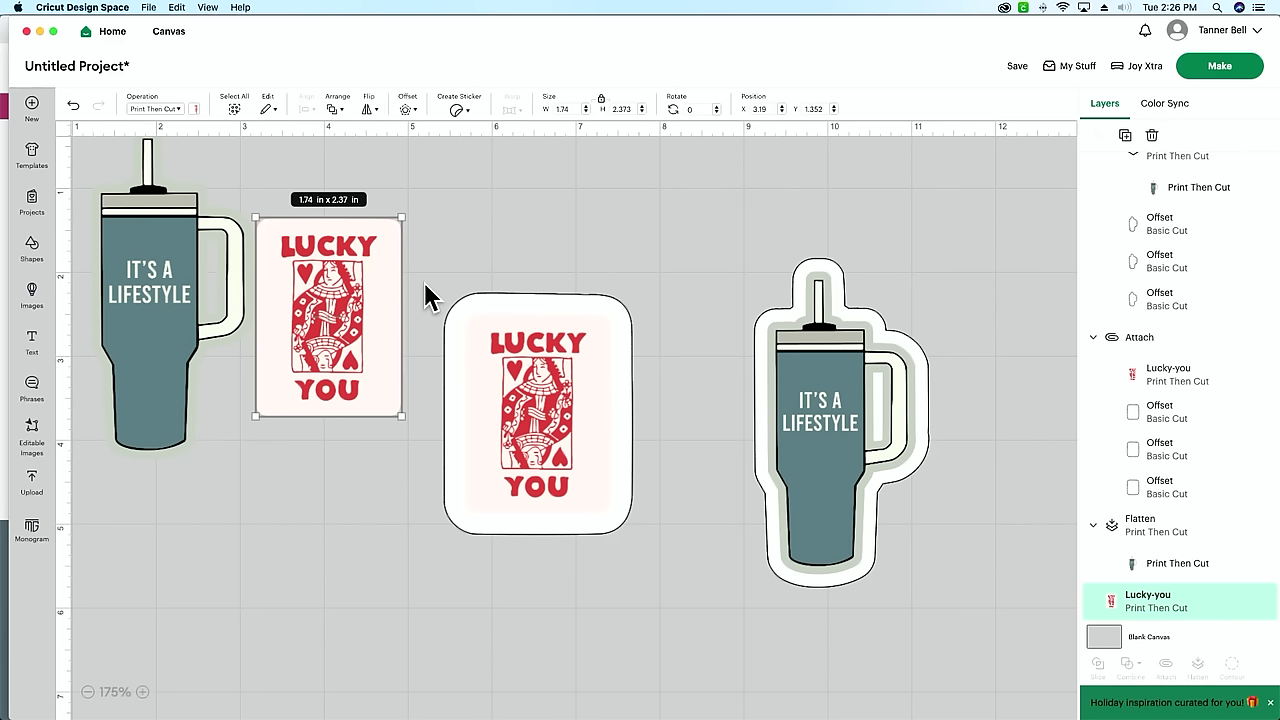
pyautogui.click(1218, 72)
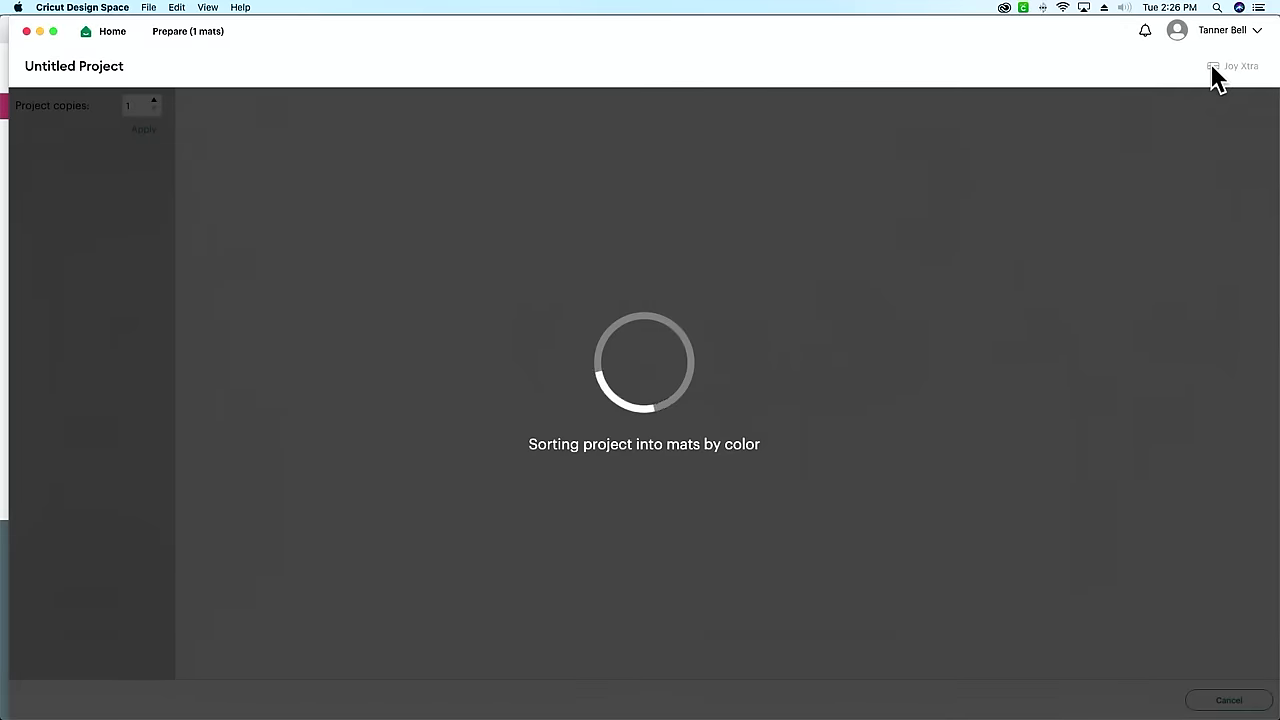
# - On the mat, move the bordered cup and bordered card to the lower half and the plain Lucky You card beside the plain cup
pyautogui.moveTo(638, 396); pyautogui.dragTo(638, 420)
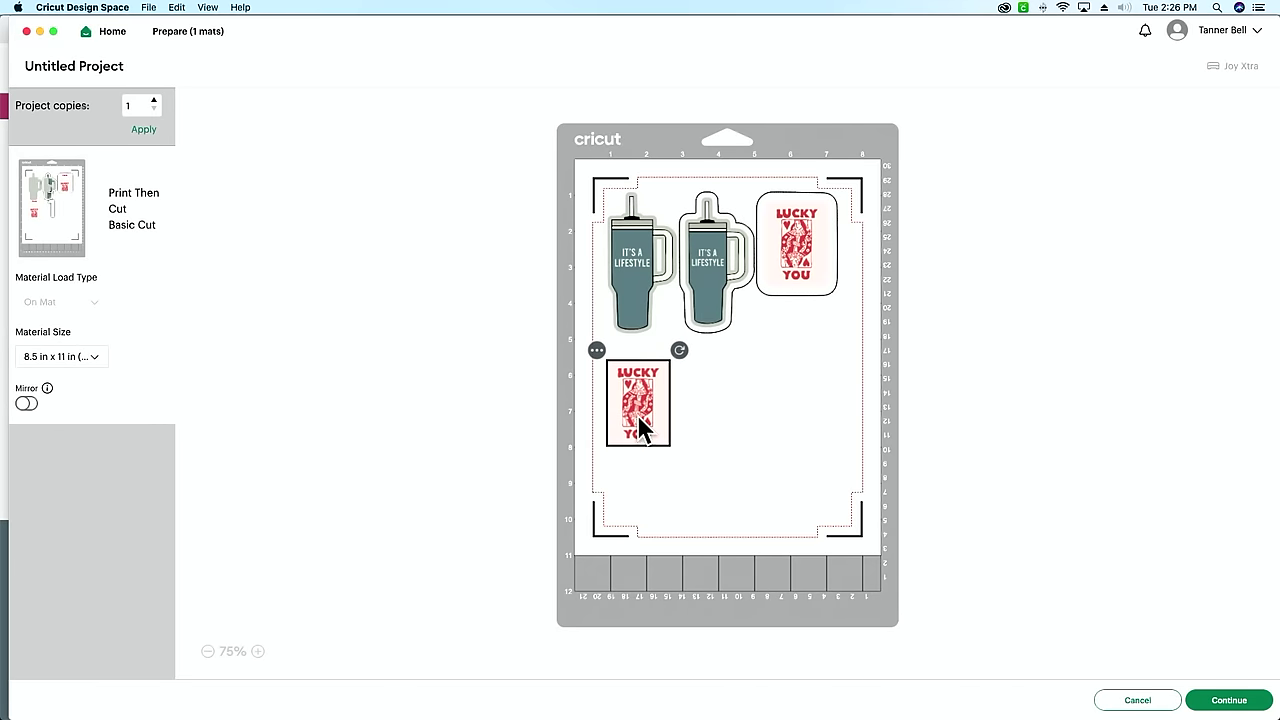
pyautogui.moveTo(790, 272); pyautogui.dragTo(757, 457)
pyautogui.moveTo(714, 277); pyautogui.dragTo(663, 486)
pyautogui.click(658, 375)
pyautogui.moveTo(658, 375); pyautogui.dragTo(782, 225)
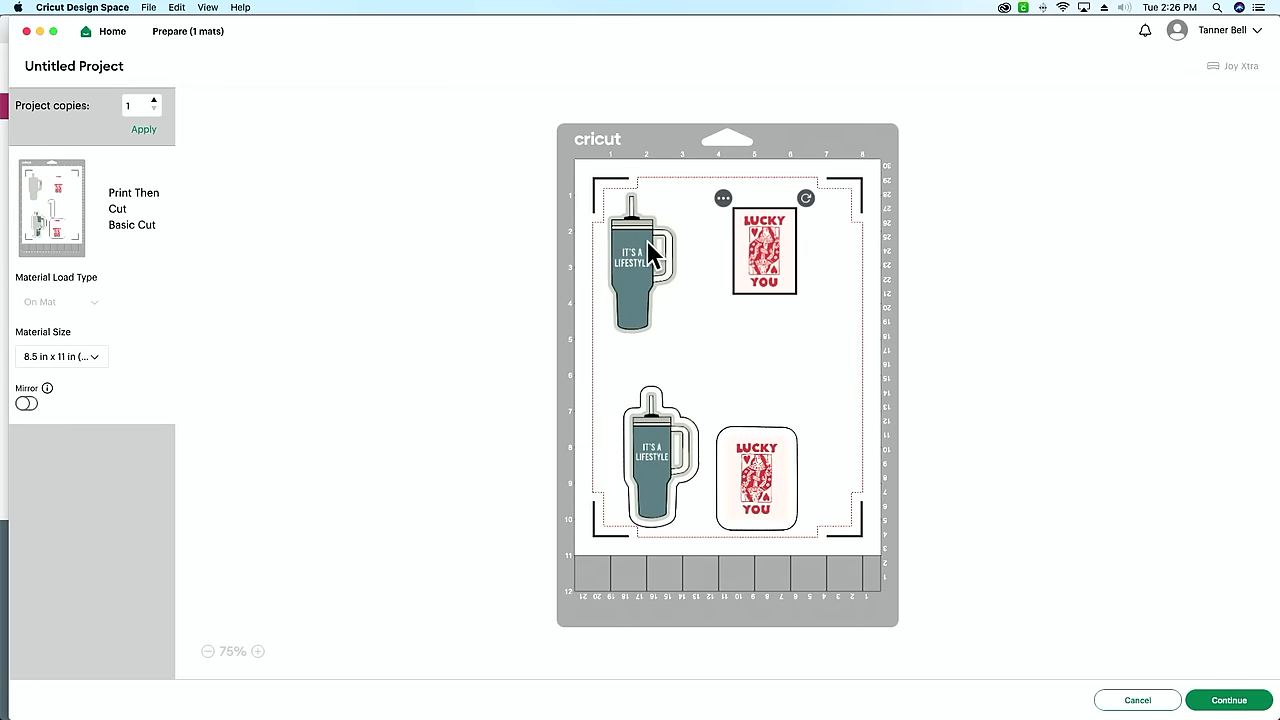
# - Shift the plain cup toward the plain card, and move the bordered cup and card up, away from the mat's lower registration marks
pyautogui.click(676, 255)
pyautogui.moveTo(647, 457); pyautogui.dragTo(649, 436)
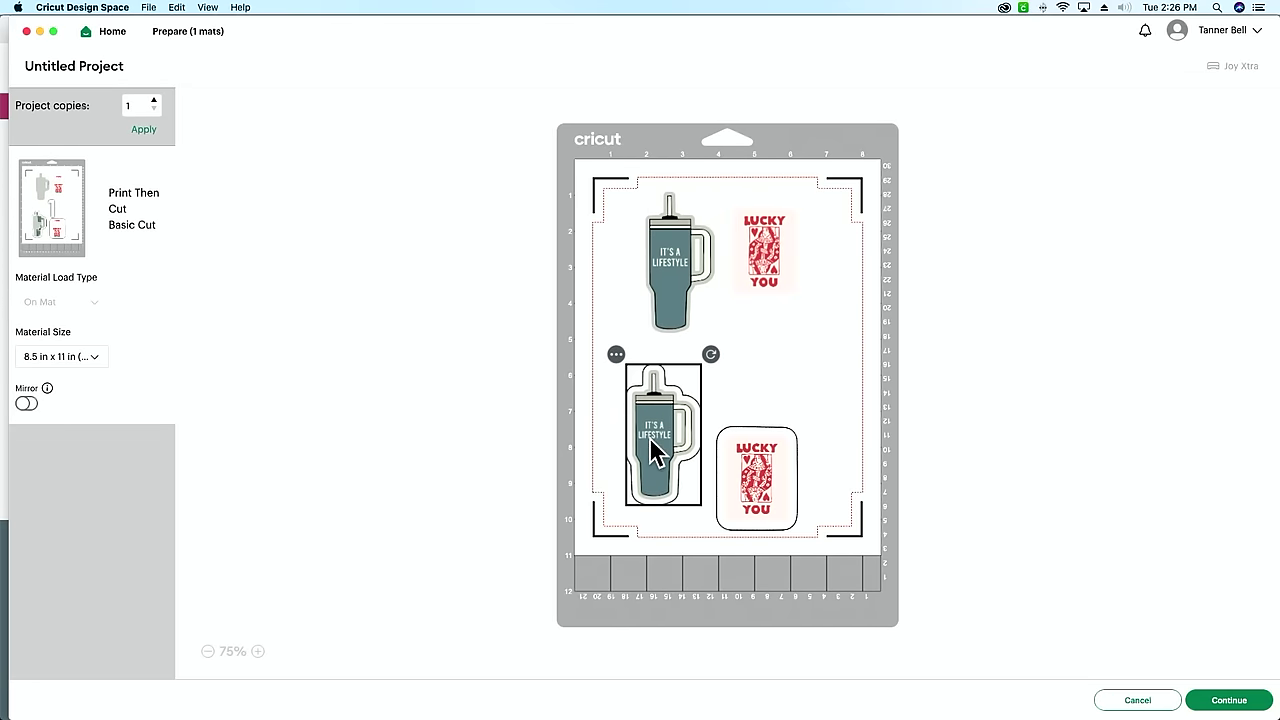
pyautogui.moveTo(770, 485); pyautogui.dragTo(780, 436)
pyautogui.moveTo(650, 446); pyautogui.dragTo(654, 436)
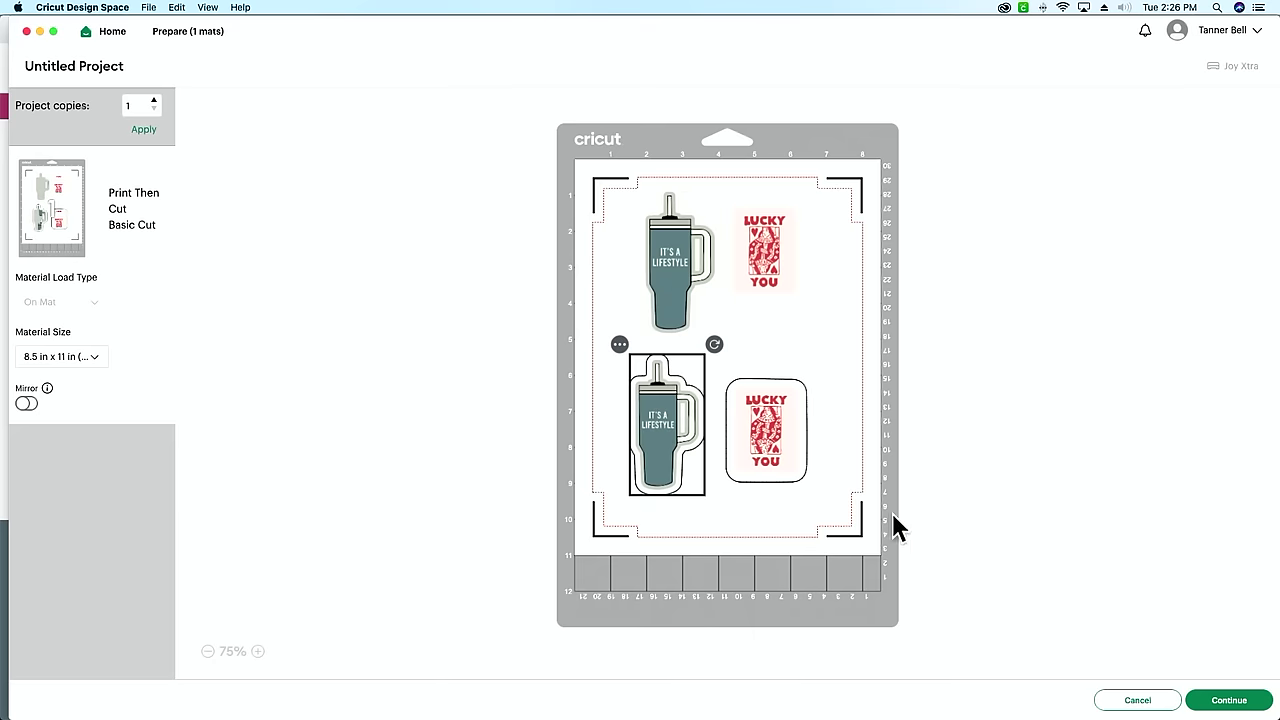
# - Continue to the print setup, turn on Use System Dialog with Add Bleed left on, and send the page to the printer
pyautogui.click(1230, 703)
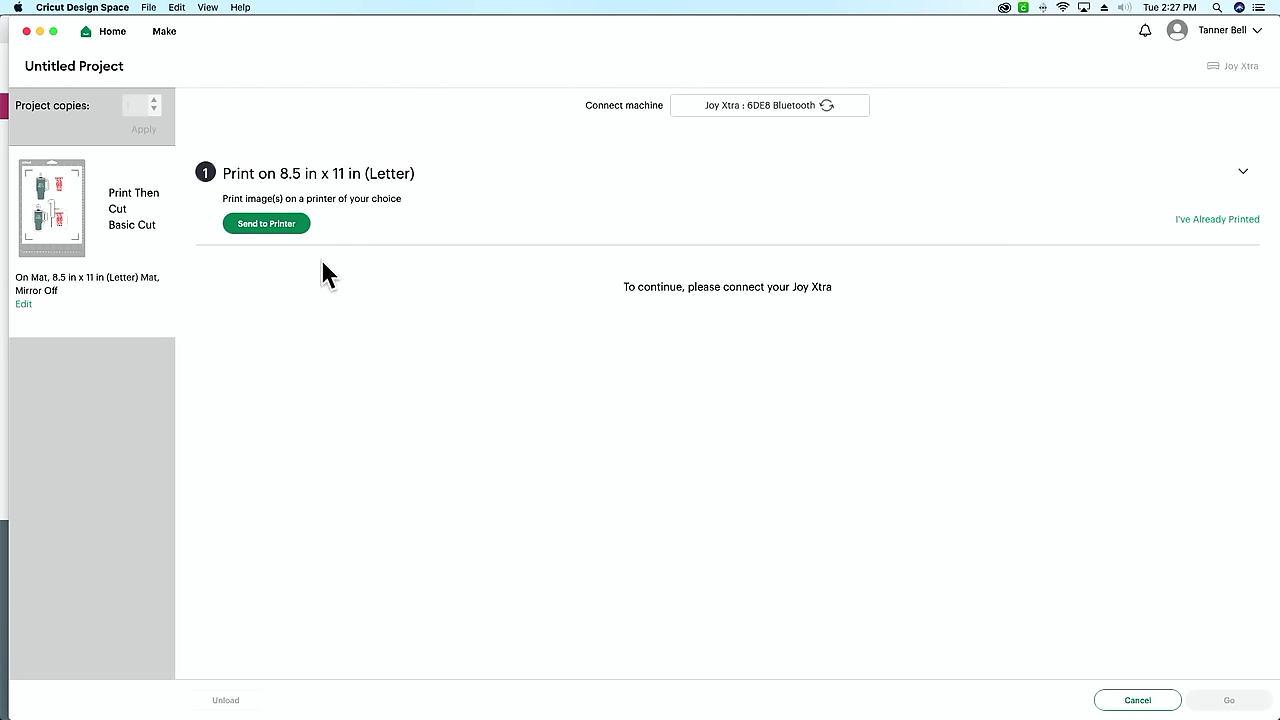
pyautogui.click(281, 226)
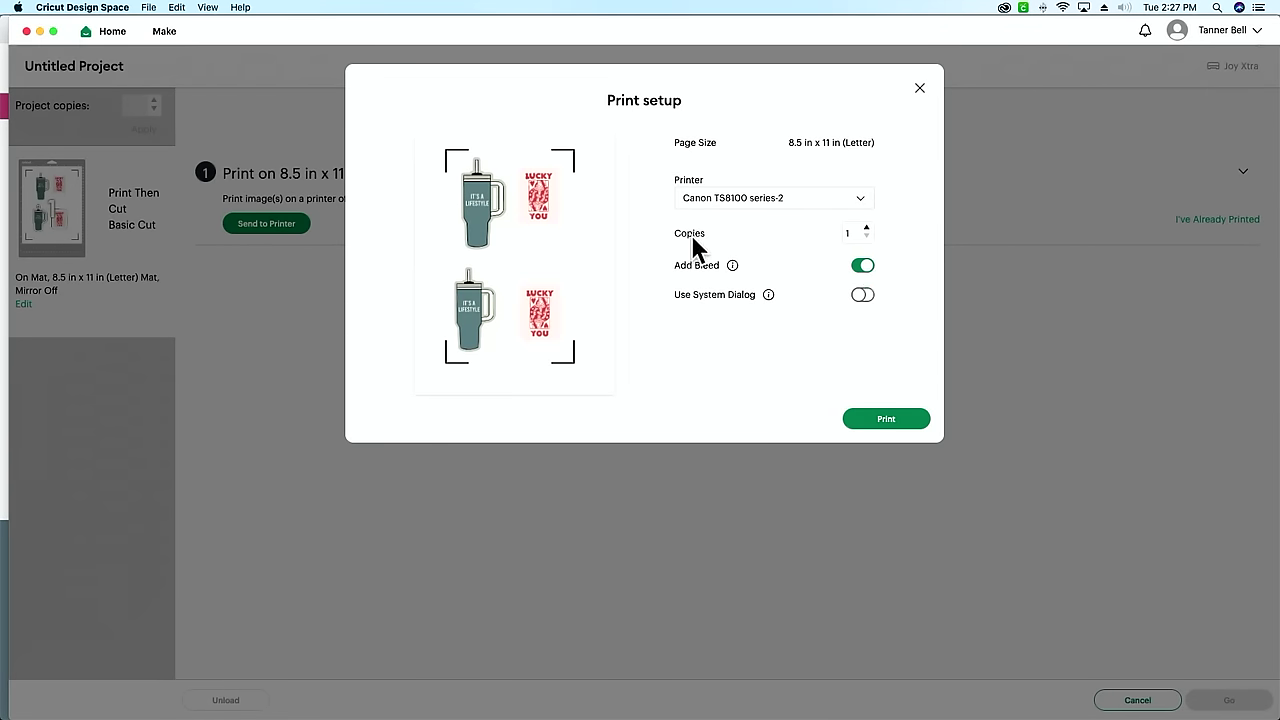
pyautogui.click(864, 296)
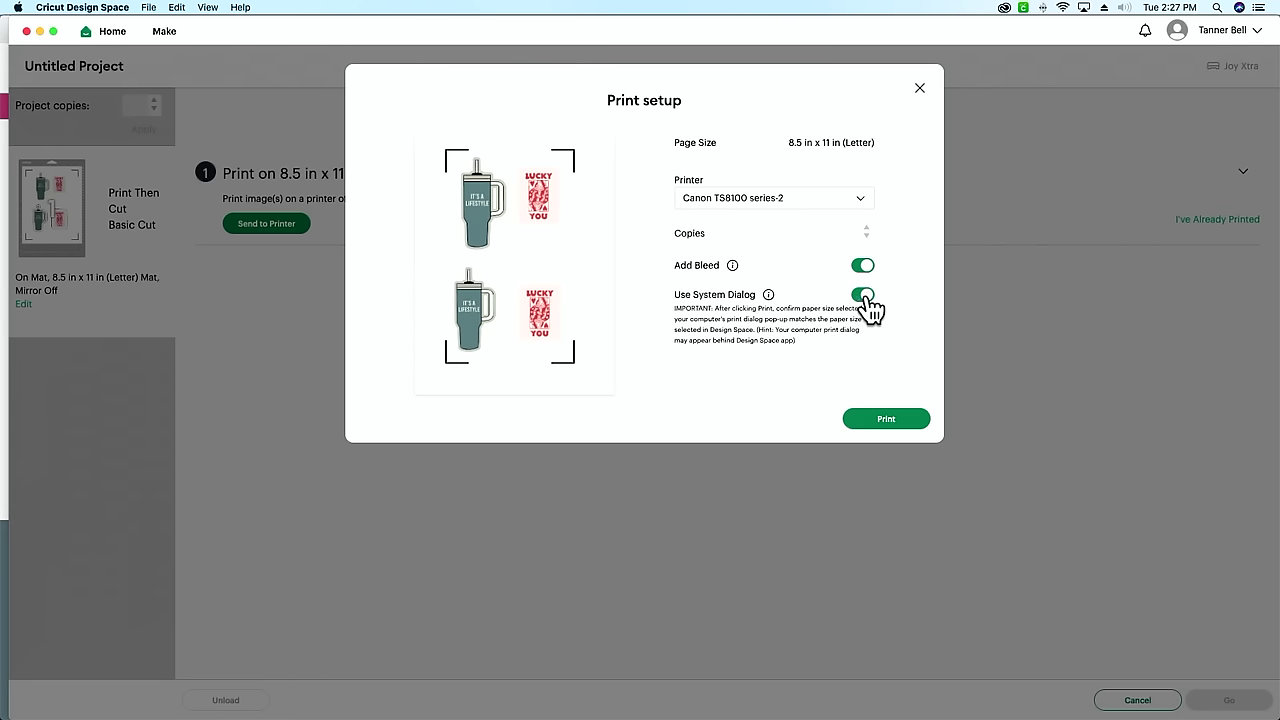
pyautogui.click(893, 424)
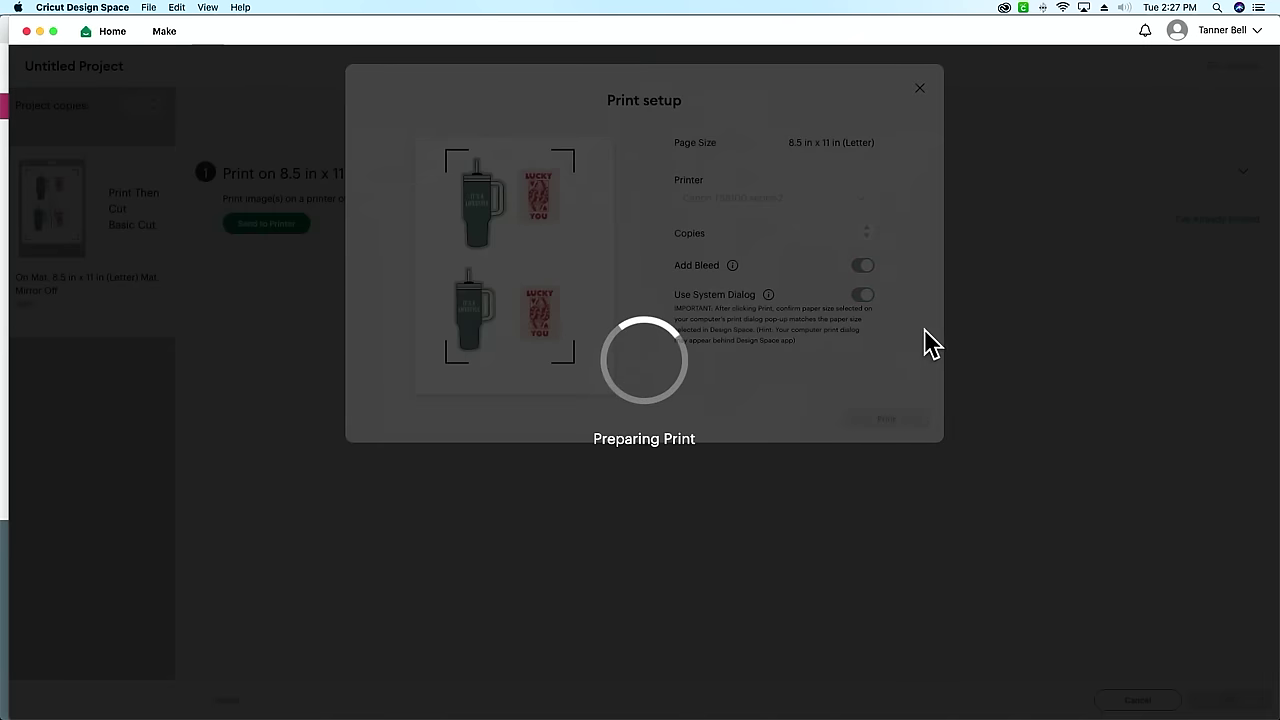
# - Uncover the system print dialog, feed paper from the Rear Tray, and set the media type to Photo
pyautogui.moveTo(575, 41); pyautogui.dragTo(612, 291)
pyautogui.click(808, 254)
pyautogui.click(808, 290)
pyautogui.click(810, 277)
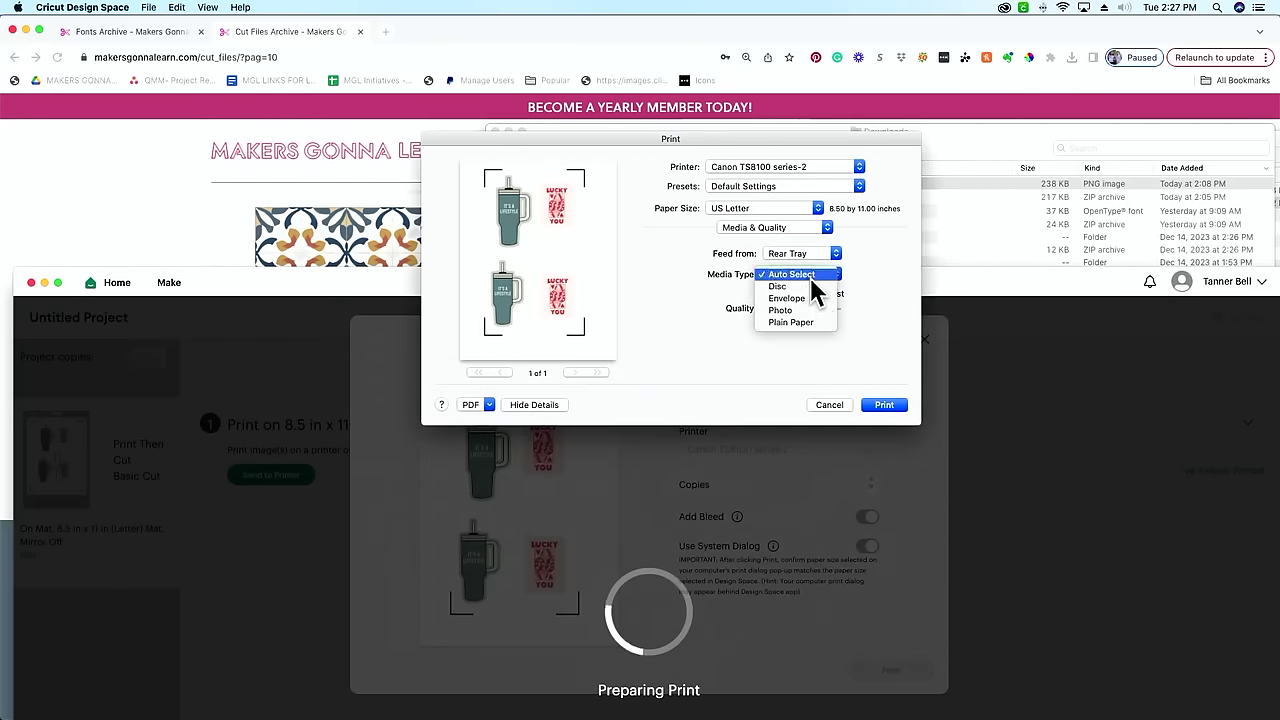
pyautogui.click(818, 320)
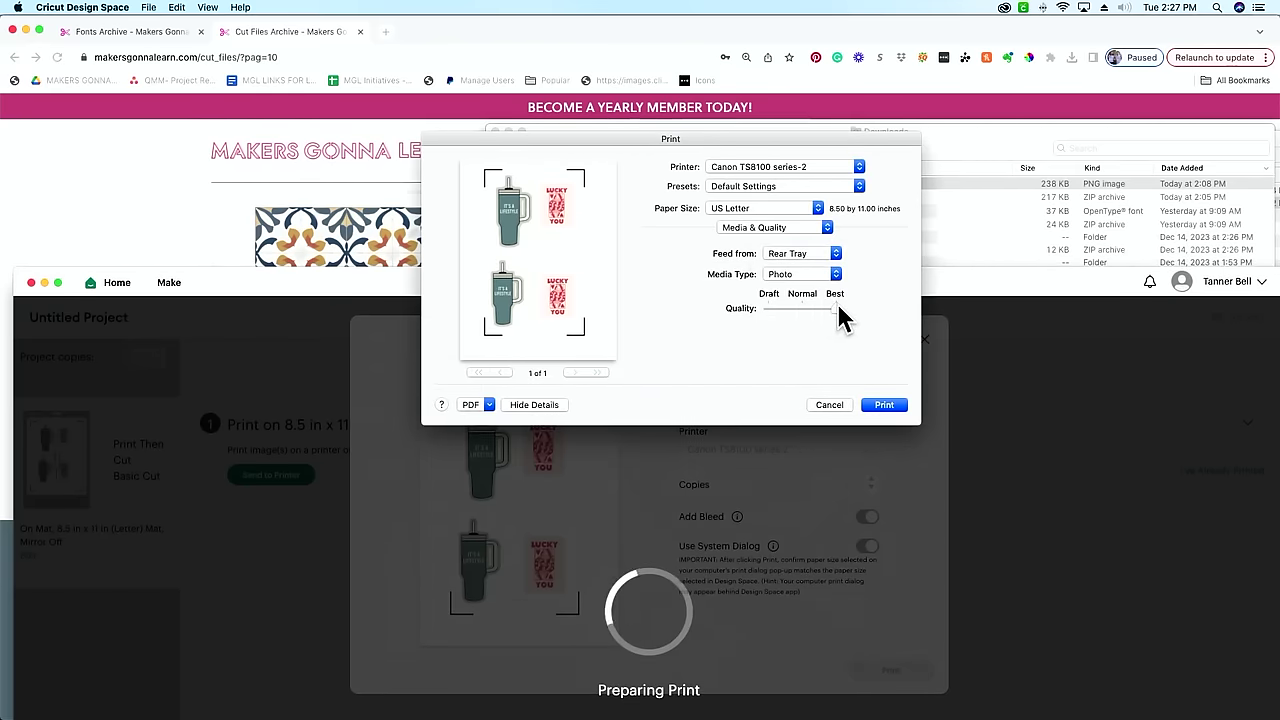
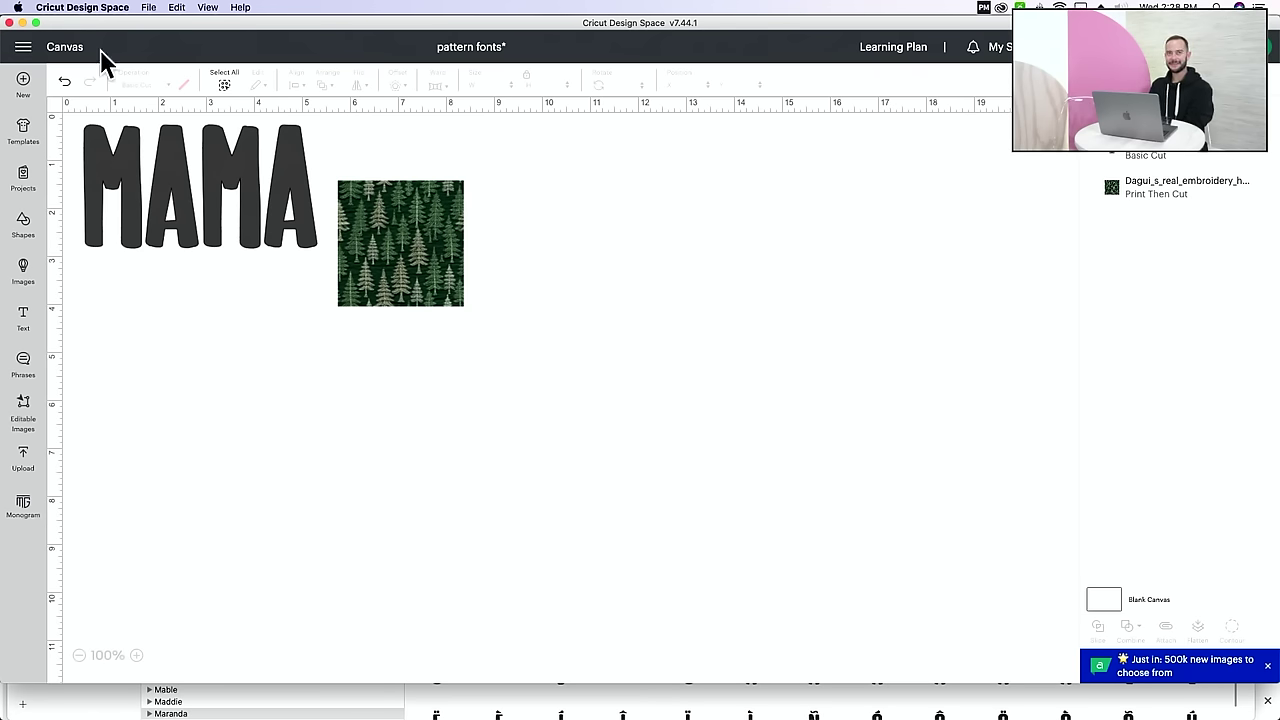
# - Undo the removal of the dark red "clause" script and delete it from the canvas again
pyautogui.click(64, 81)
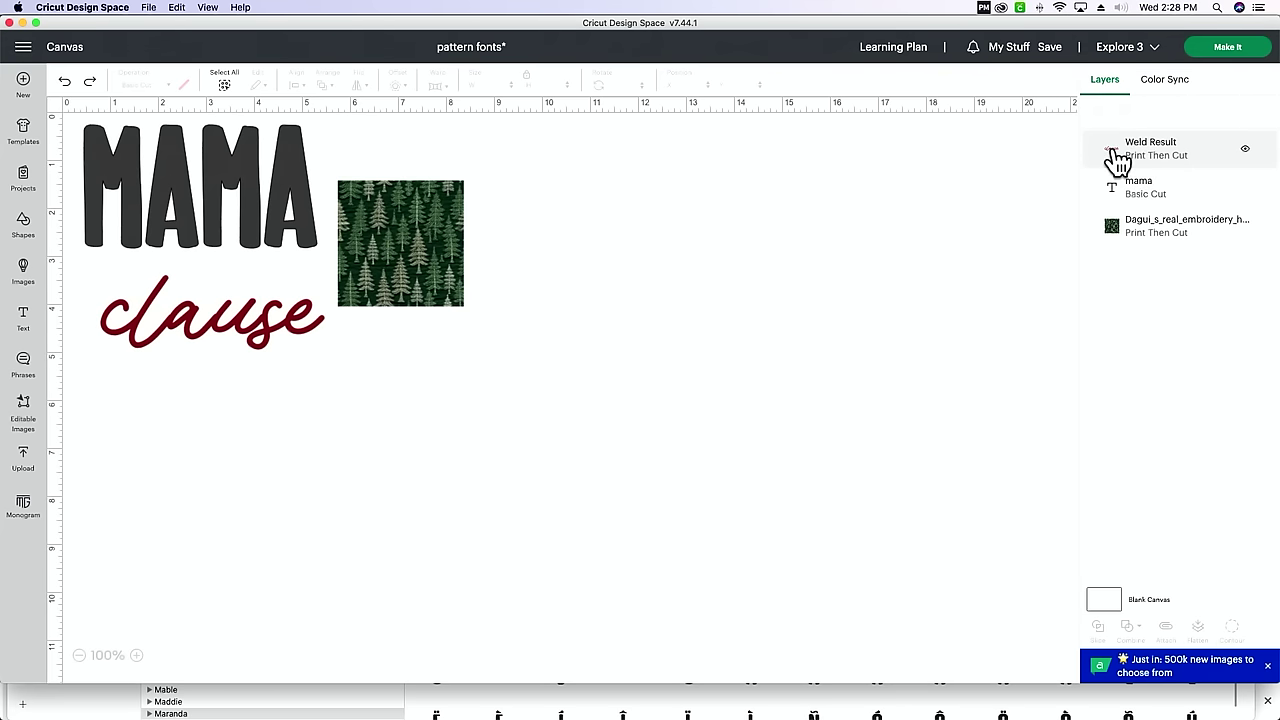
pyautogui.rightClick(1113, 147)
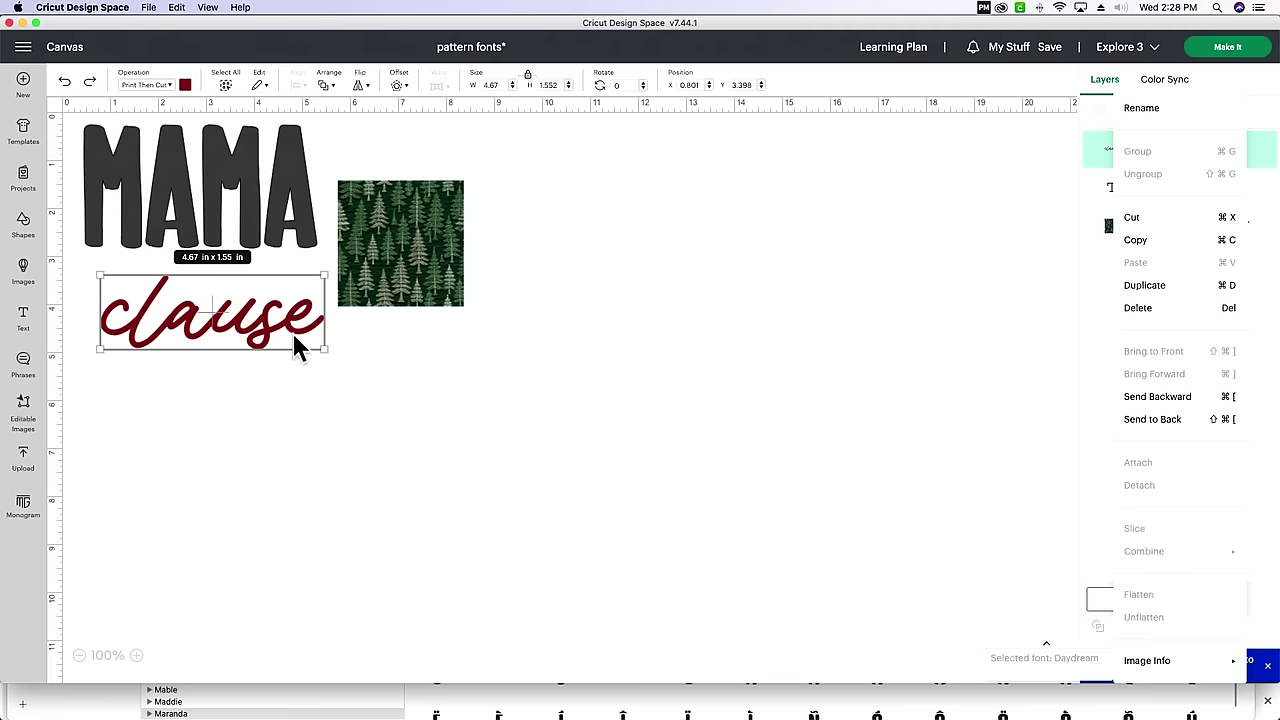
pyautogui.press('Delete')
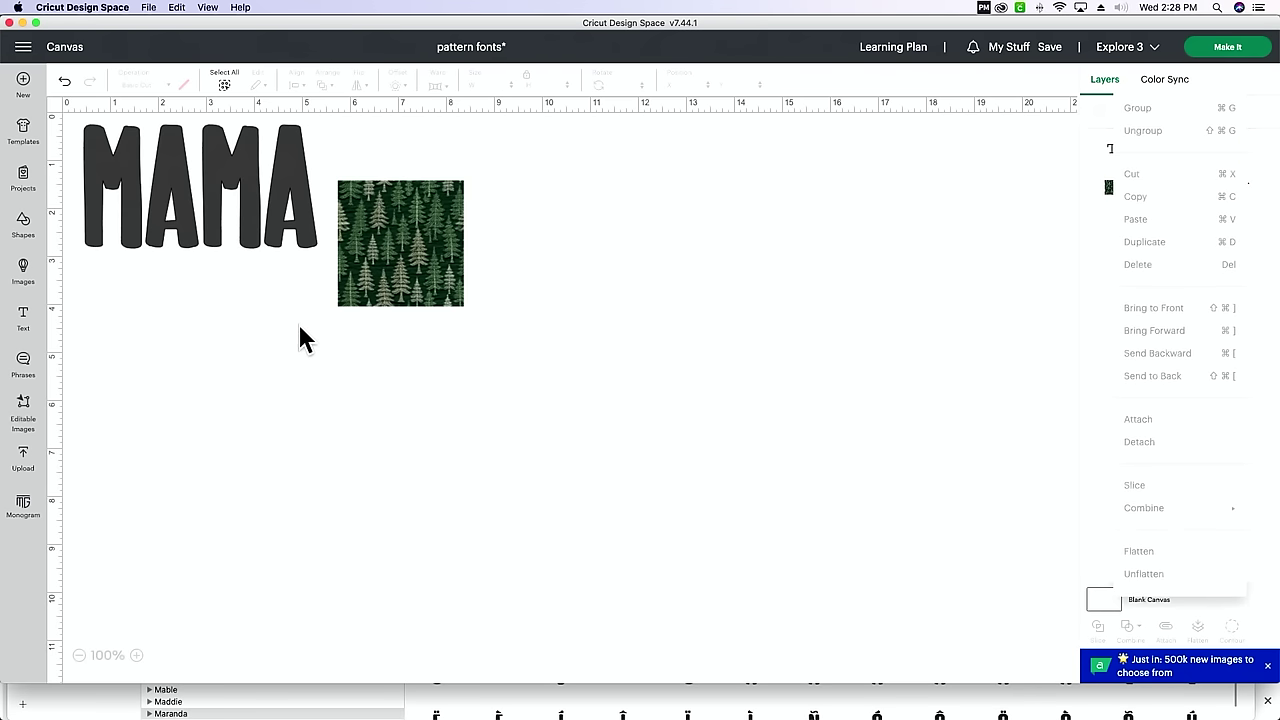
# - Add a new text object below MAMA and set its font to the system font Daydream
pyautogui.click(23, 322)
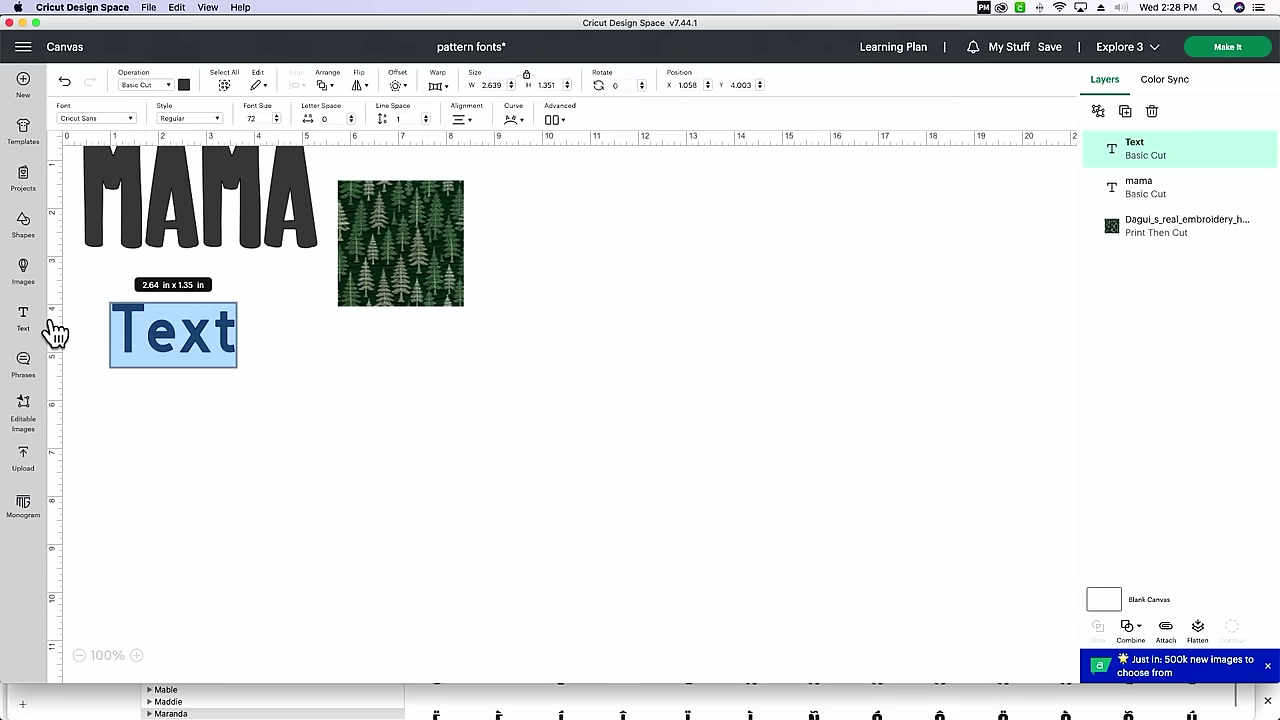
pyautogui.click(88, 119)
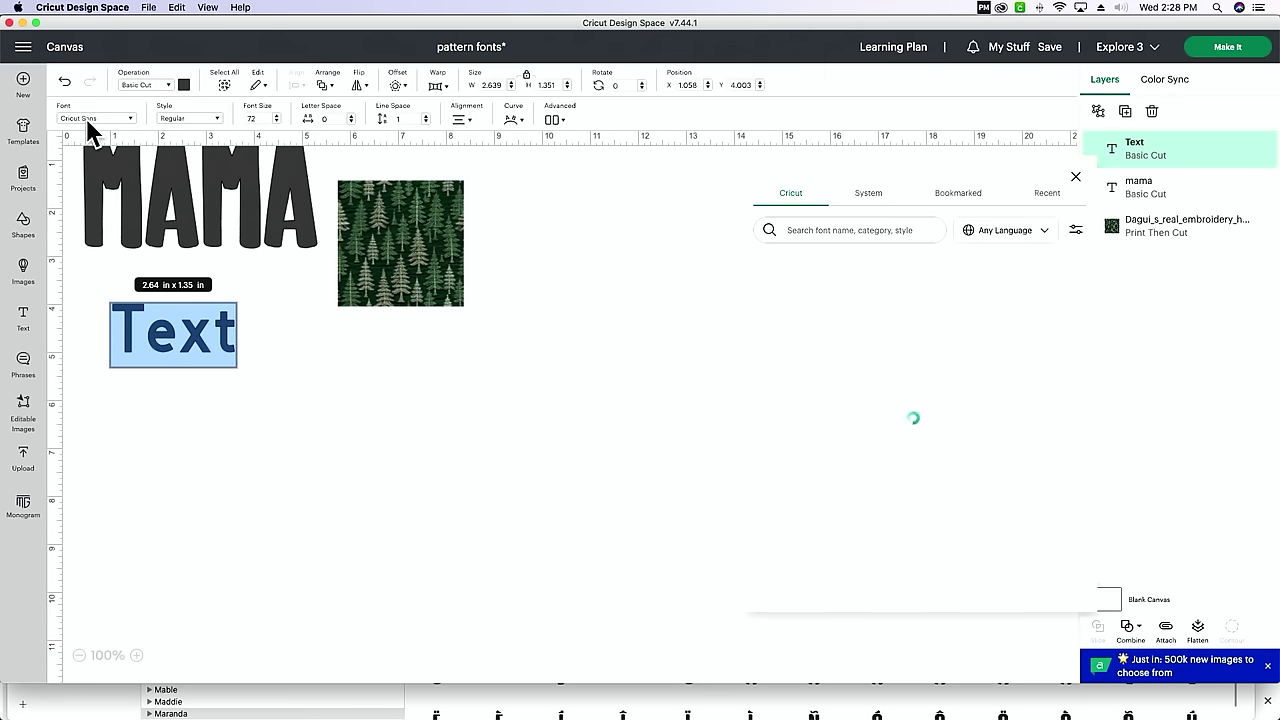
pyautogui.click(869, 203)
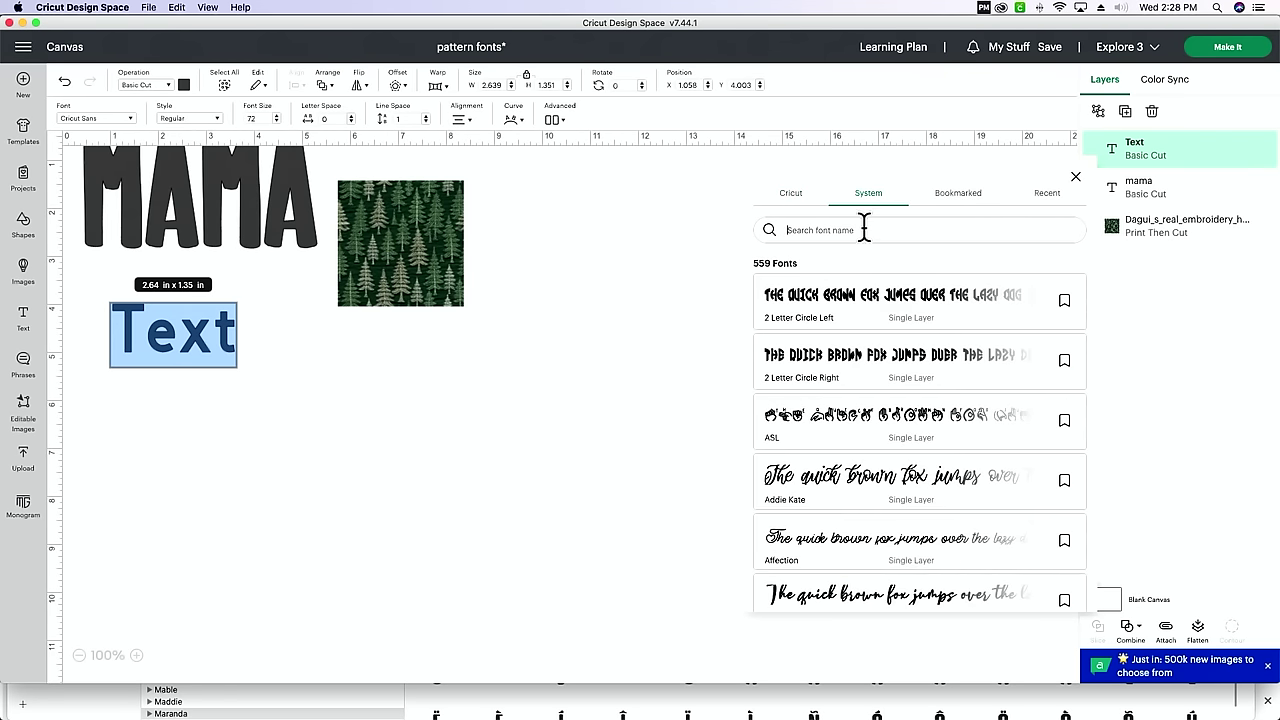
pyautogui.click(864, 229)
pyautogui.write('daydream')
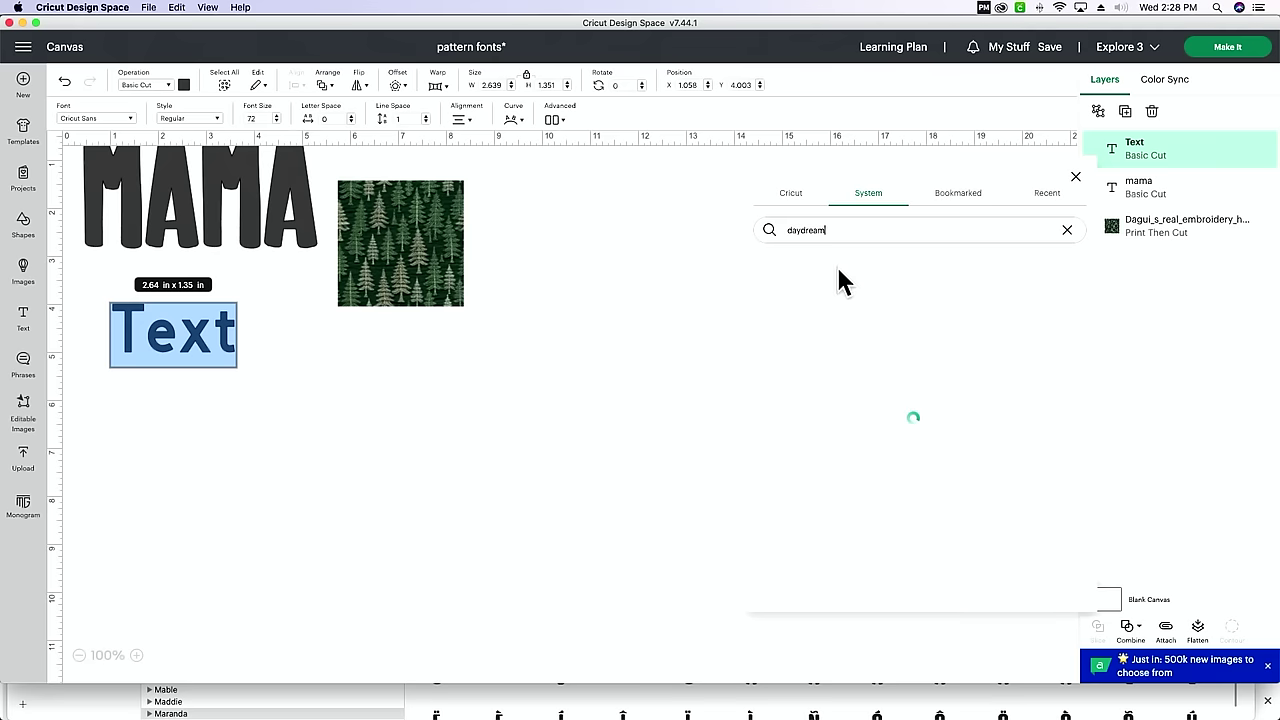
pyautogui.click(837, 305)
# - Place the new text below the tree pattern and change its wording to "claus"
pyautogui.moveTo(185, 343); pyautogui.dragTo(506, 457)
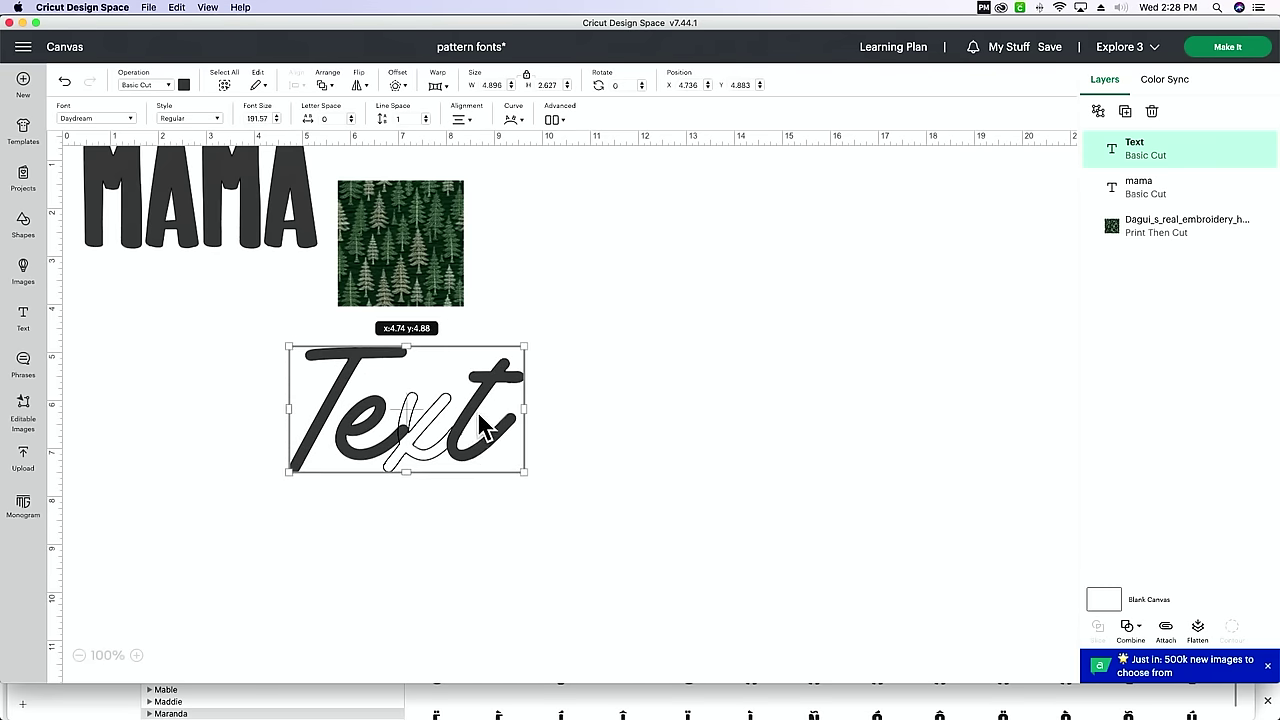
pyautogui.doubleClick(478, 413)
pyautogui.write('claus')
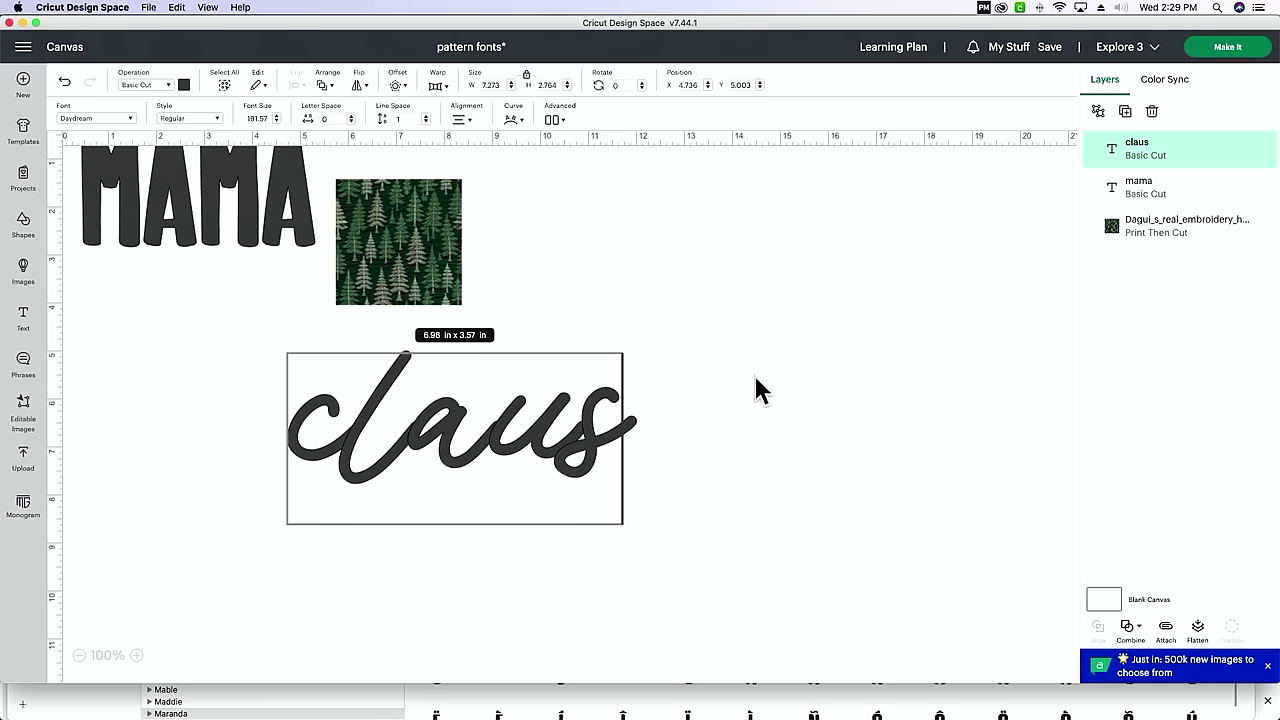
# - Ungroup the "claus" text to individual letters
pyautogui.click(557, 122)
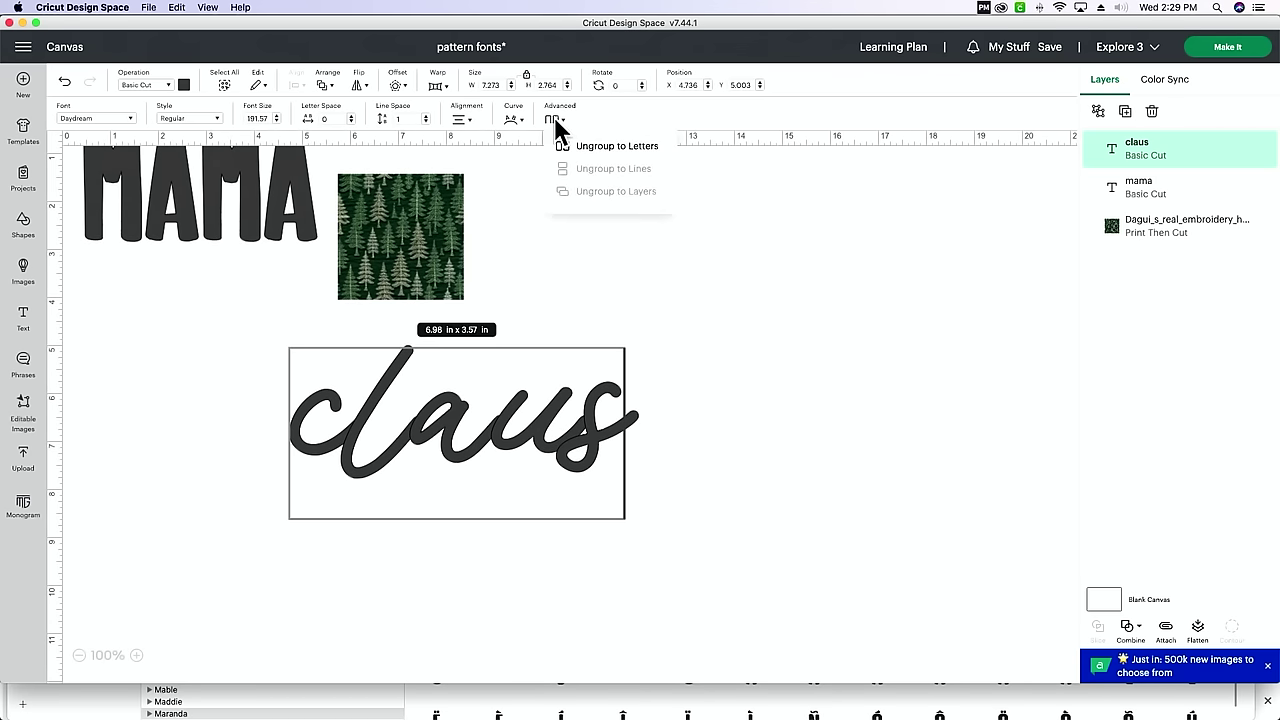
pyautogui.click(602, 152)
pyautogui.click(748, 358)
# - Nudge the letter s up and away from the u to about X 10.64, Y 5.28
pyautogui.click(614, 450)
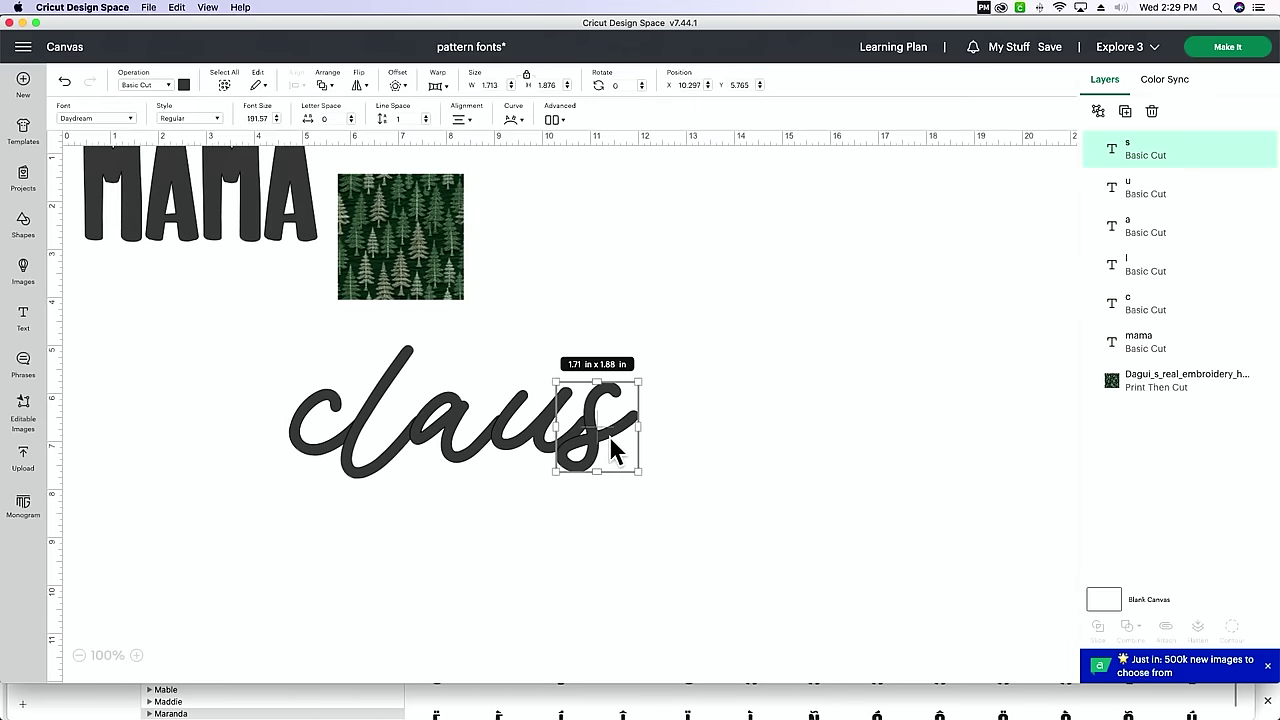
pyautogui.press('Right')
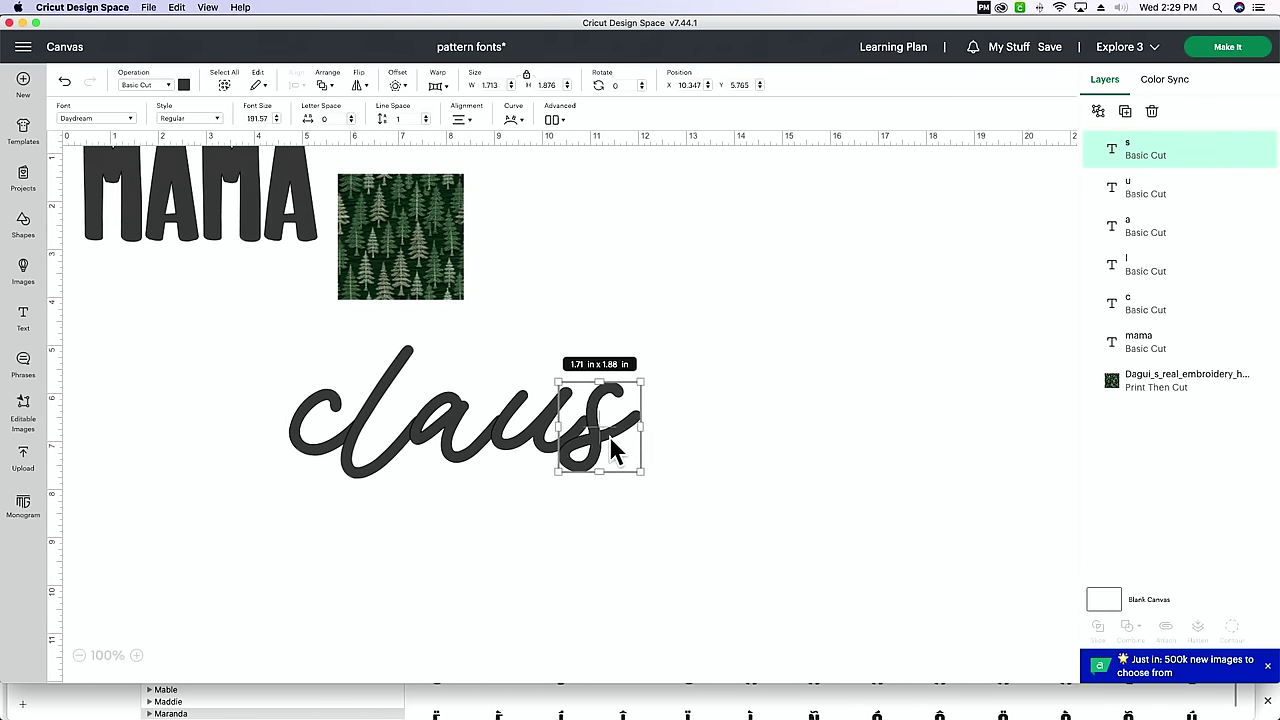
pyautogui.press('Up')
pyautogui.press('Up')
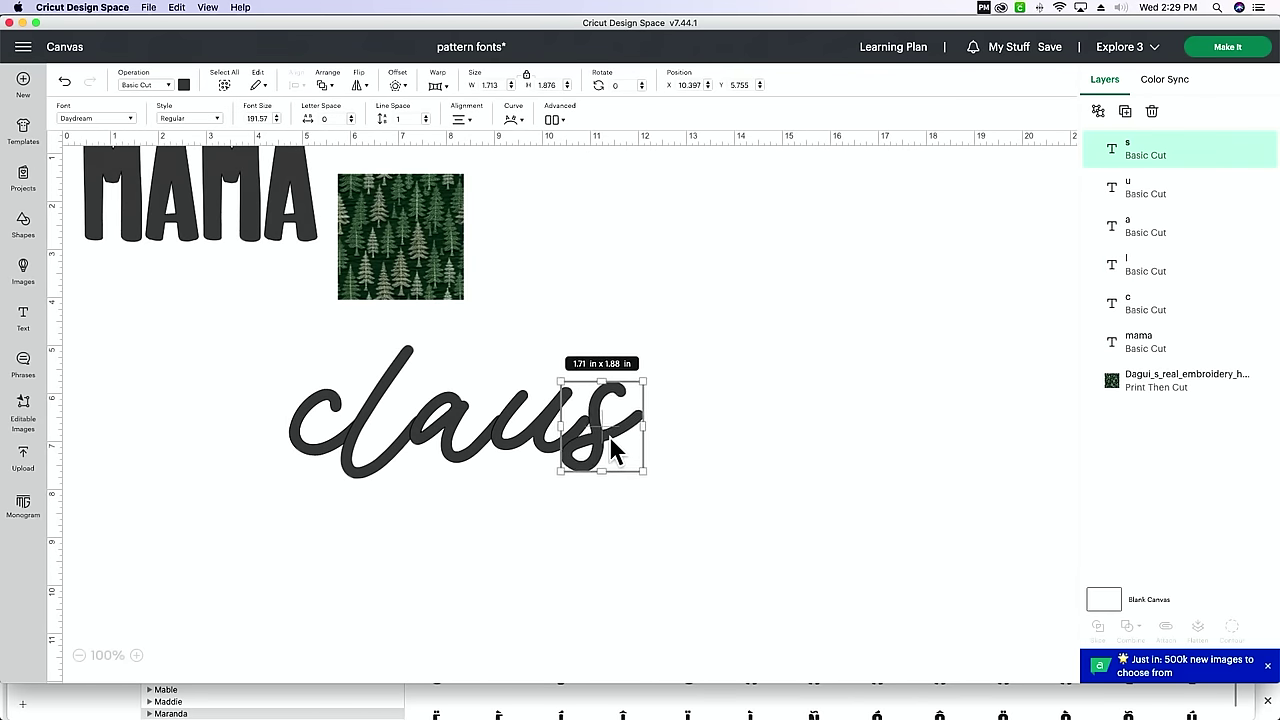
pyautogui.press('Up')
pyautogui.press('Up')
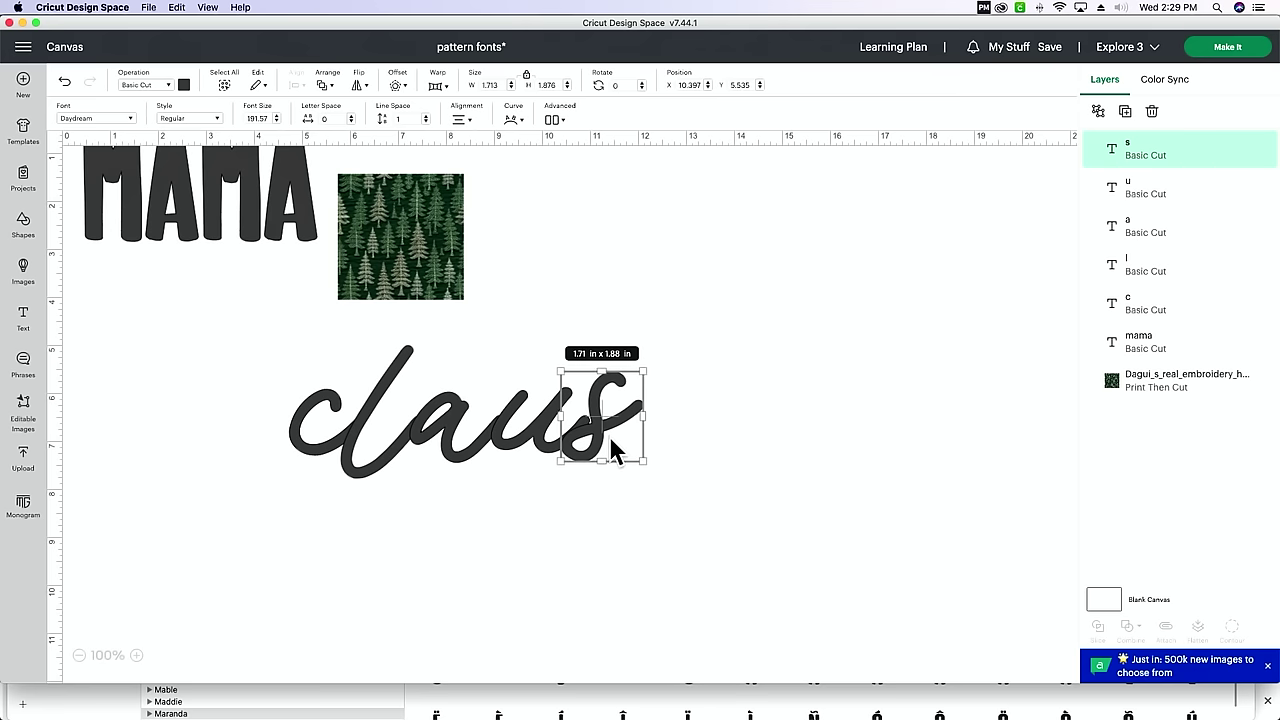
pyautogui.press('Right')
pyautogui.press('Right')
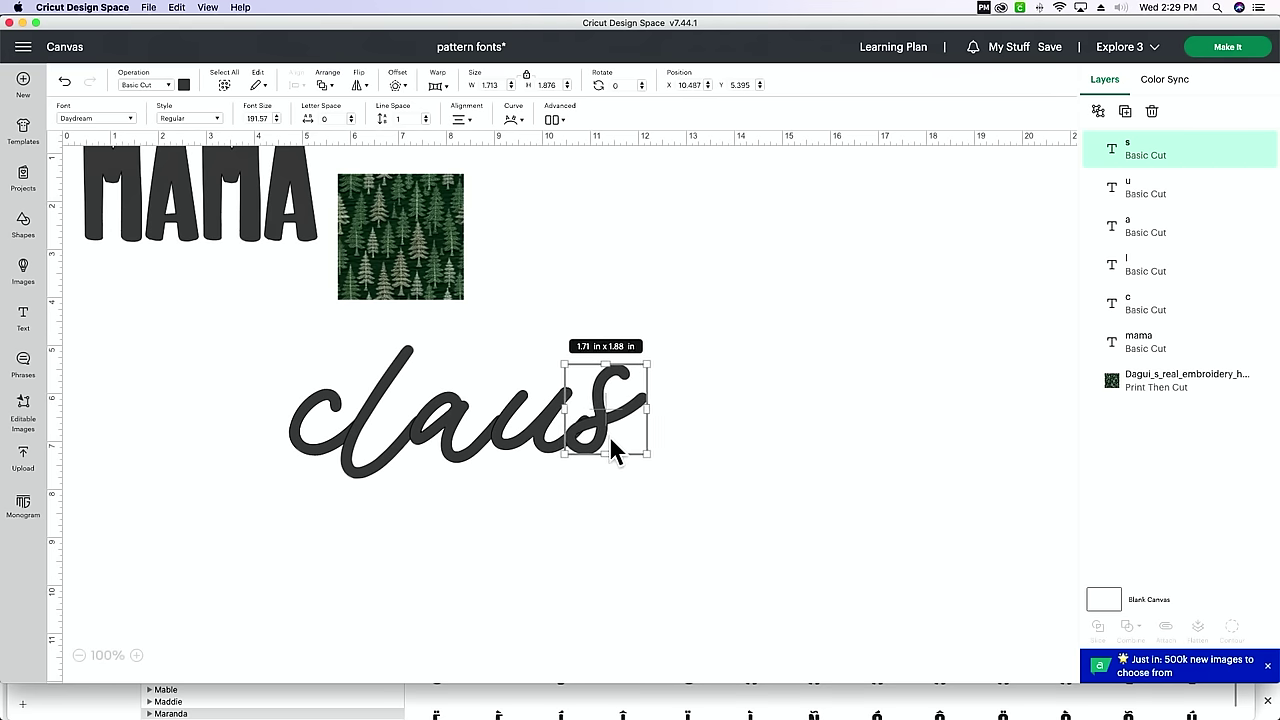
pyautogui.press('Up')
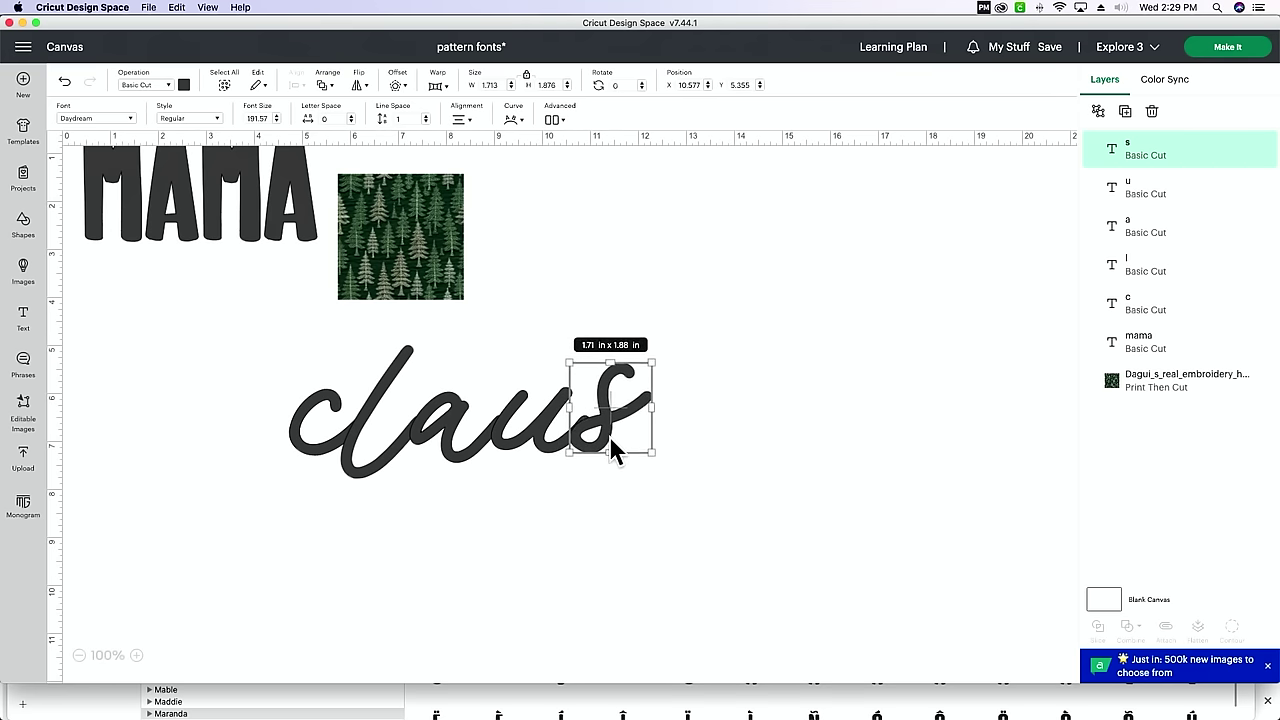
pyautogui.moveTo(612, 442); pyautogui.dragTo(613, 441)
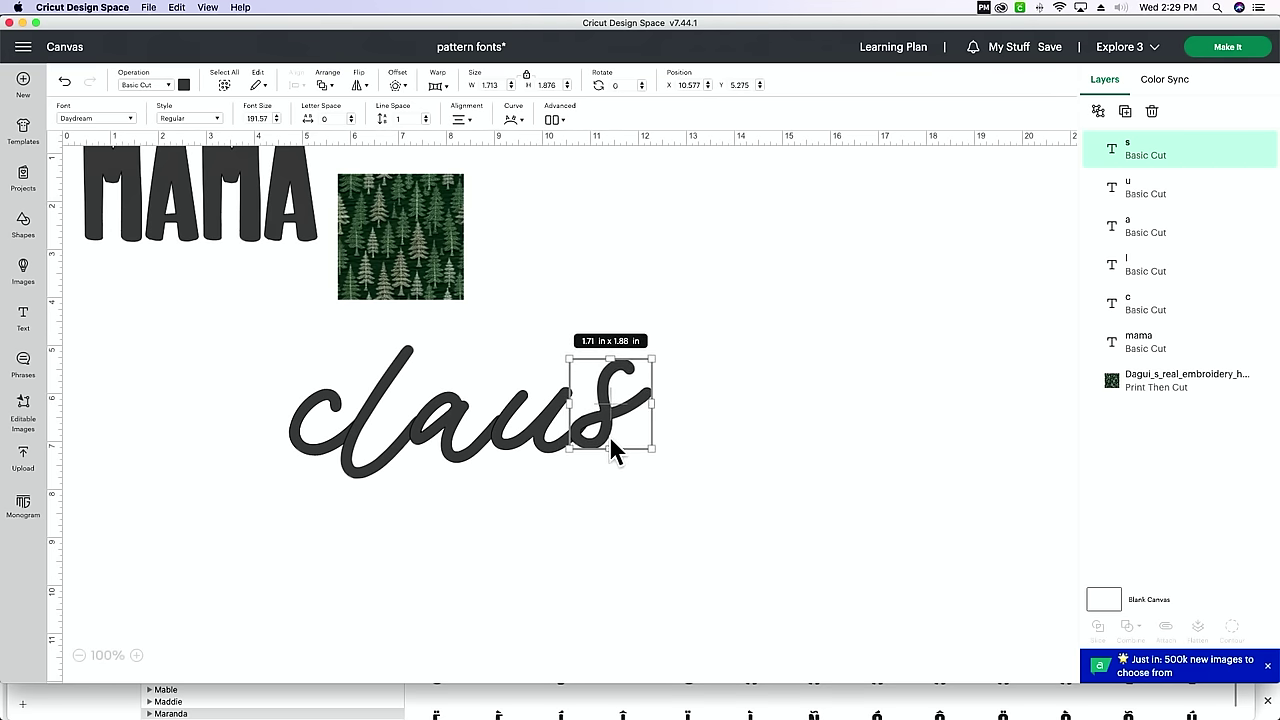
pyautogui.hscroll(2, 613, 441)
pyautogui.press('Right')
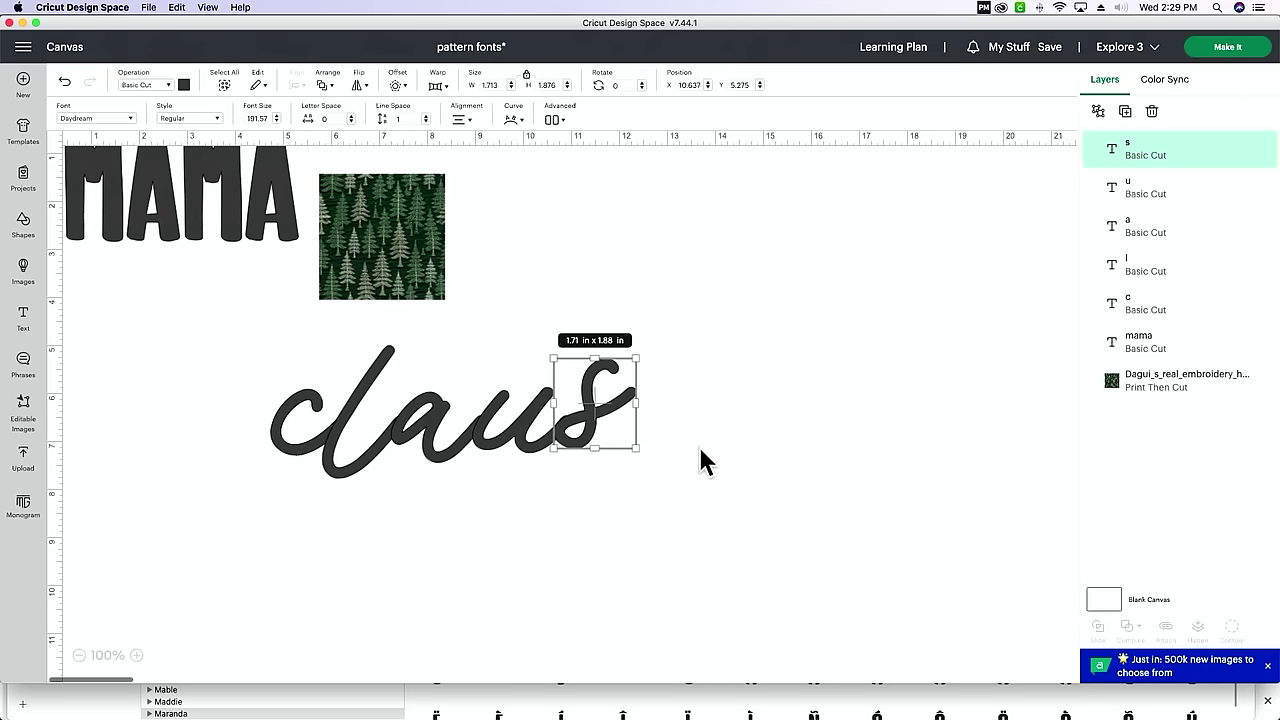
pyautogui.click(701, 450)
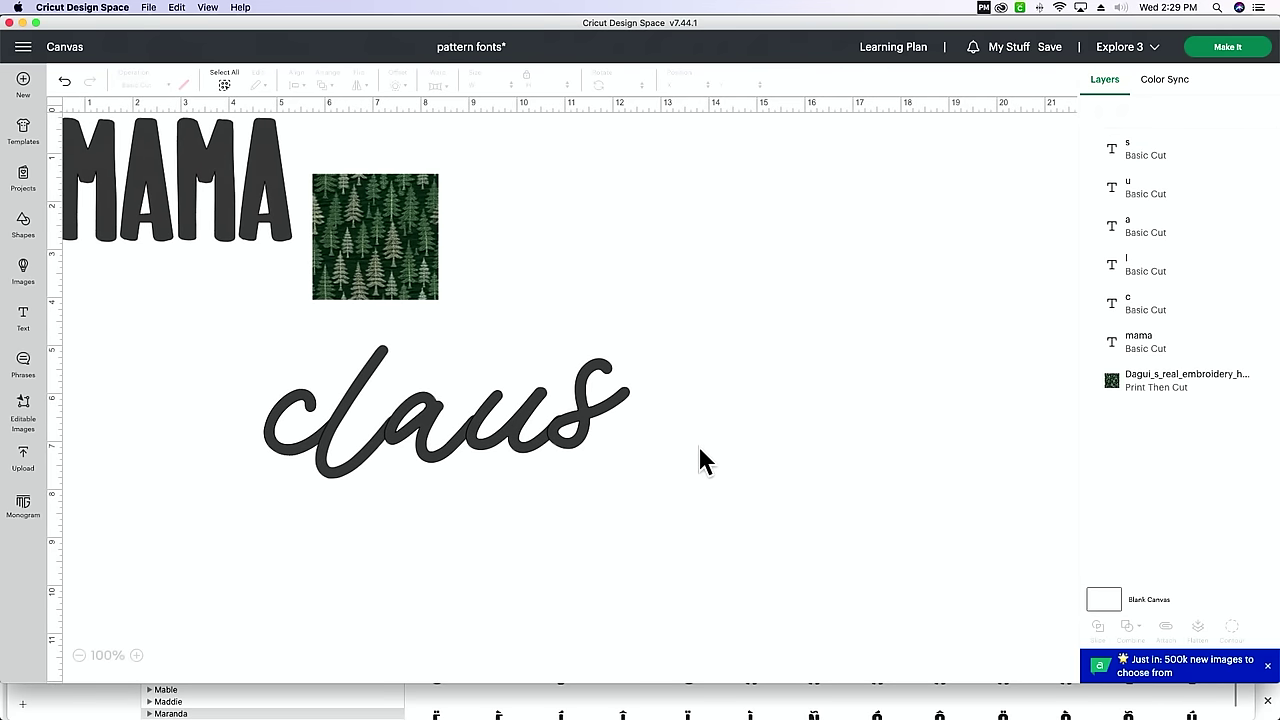
pyautogui.scroll(-1, 650, 425)
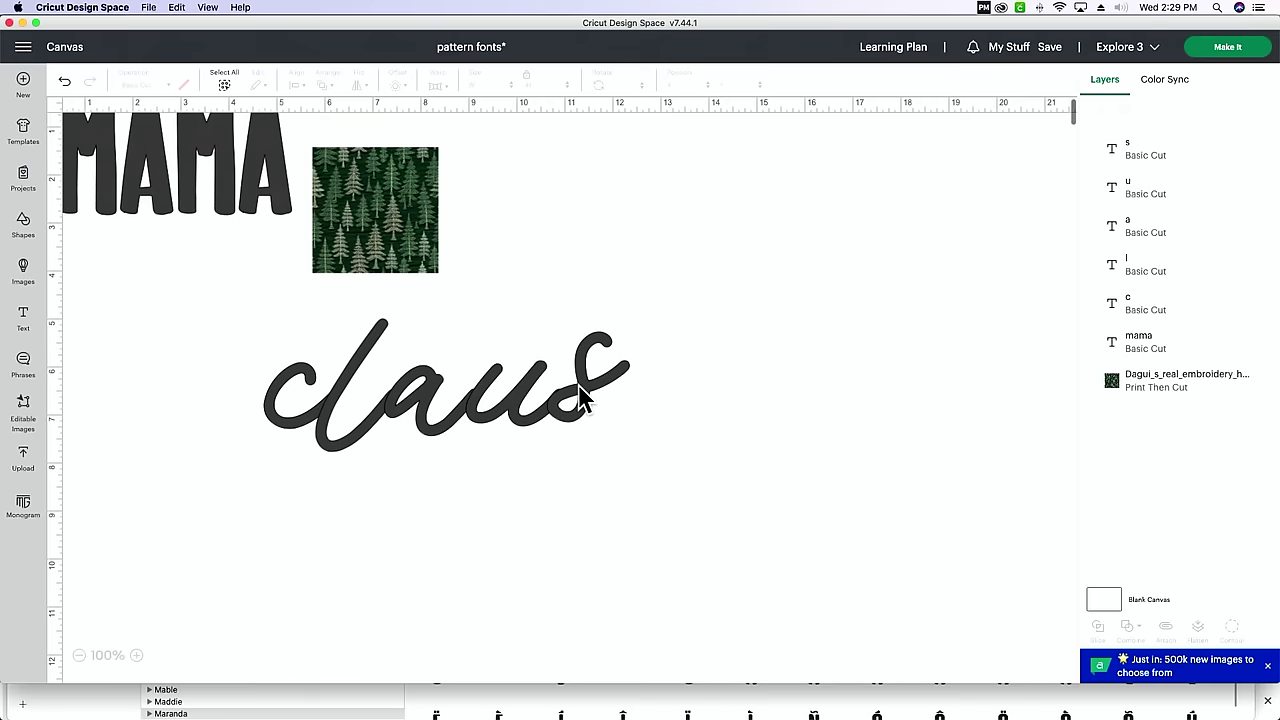
# - Move the letter s back down and closer to the u so that it overlaps the u's tail
pyautogui.click(586, 410)
pyautogui.moveTo(587, 416); pyautogui.dragTo(571, 437)
pyautogui.click(700, 460)
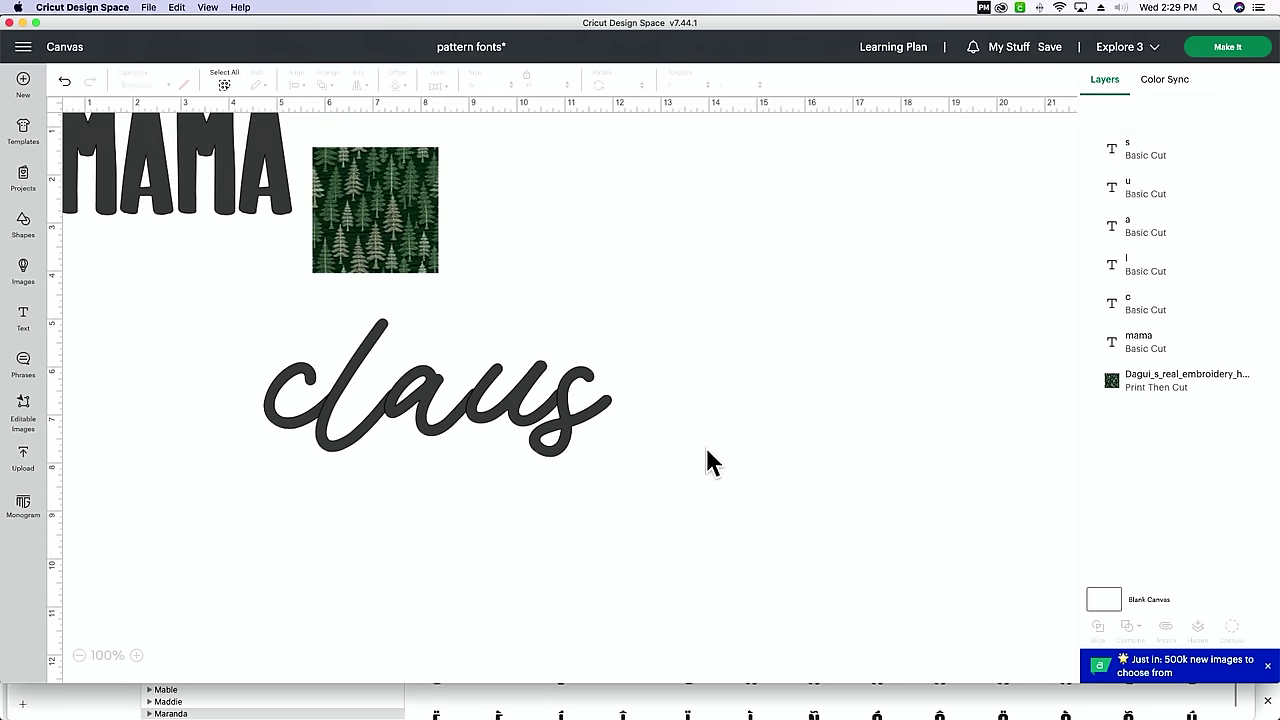
pyautogui.moveTo(581, 434); pyautogui.dragTo(566, 431)
pyautogui.click(662, 427)
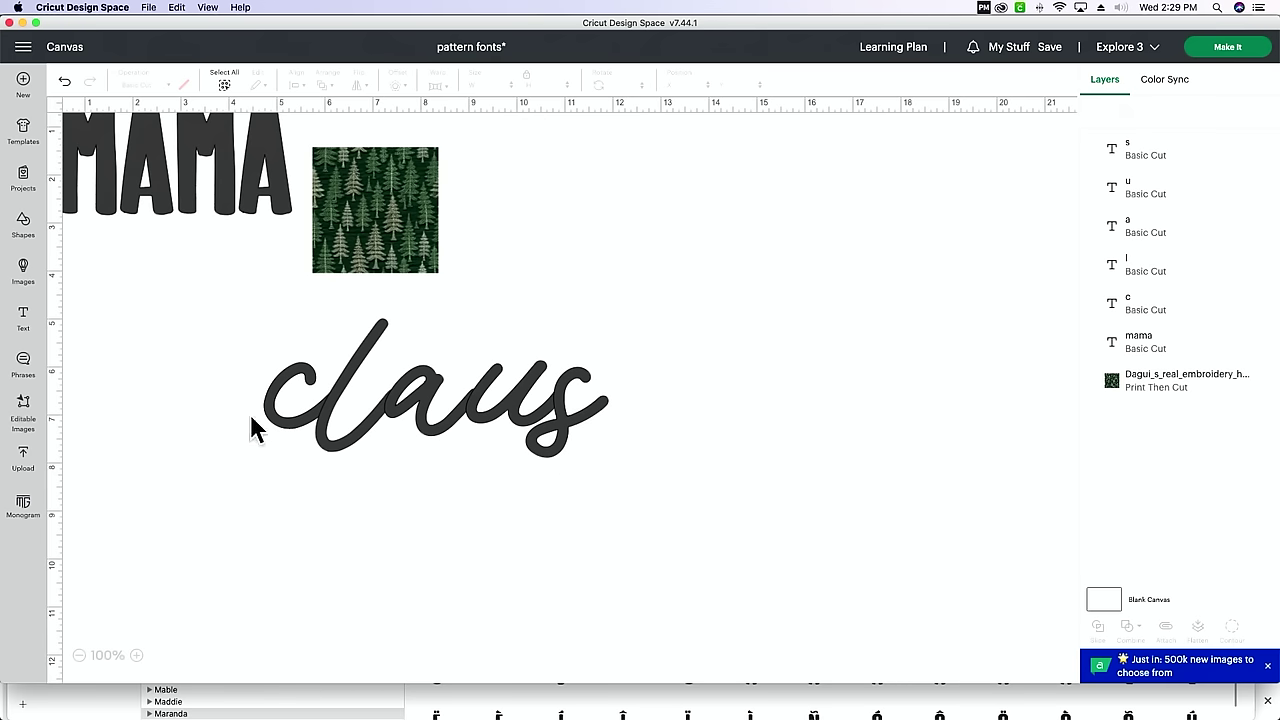
# - Try the letter s in a raised position against the u, at about X 10.64, Y 5.21
pyautogui.click(485, 428)
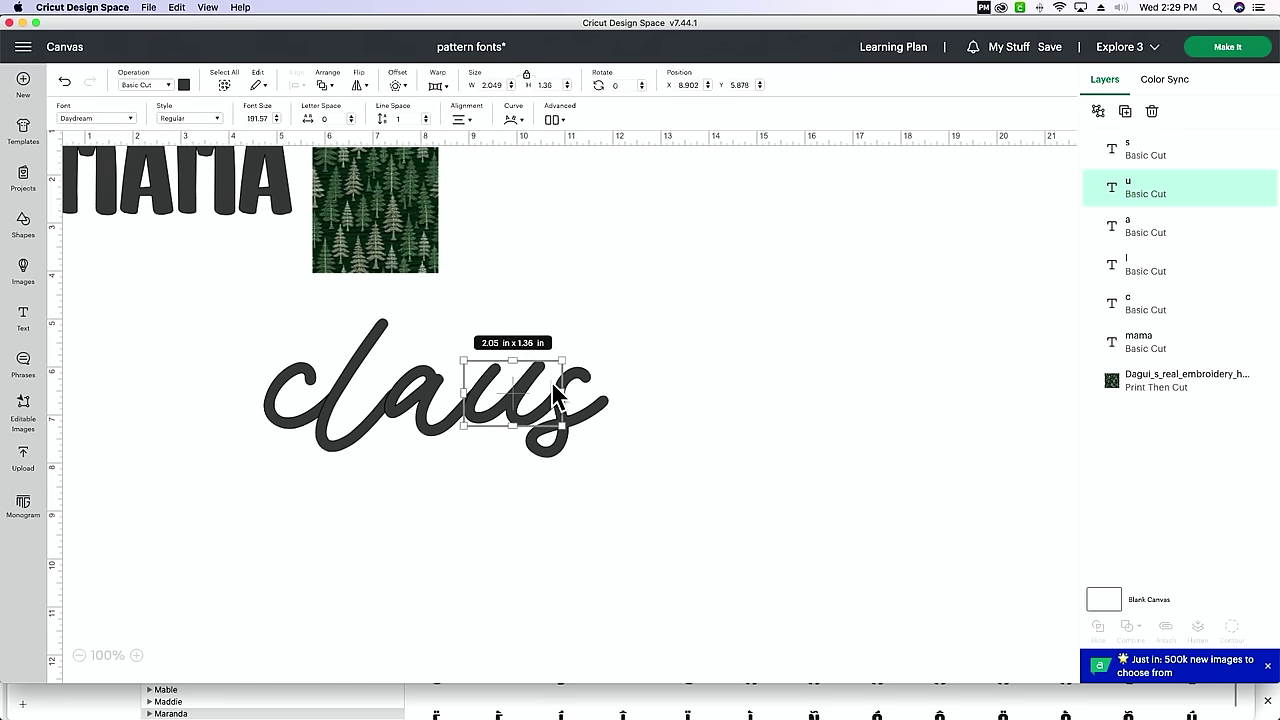
pyautogui.moveTo(560, 457); pyautogui.dragTo(580, 424)
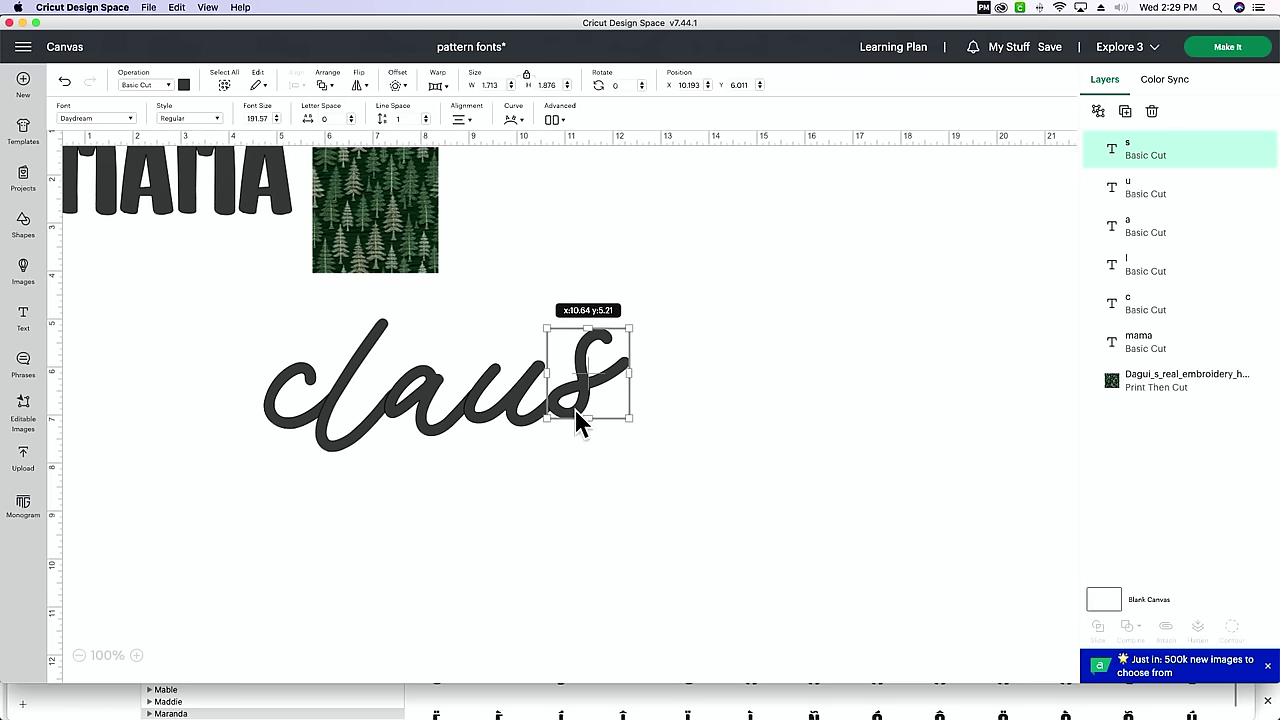
pyautogui.click(715, 455)
# - Bring the letter s back down onto the u's tail and fine-tune the overlap between the two letters
pyautogui.moveTo(583, 423); pyautogui.dragTo(551, 463)
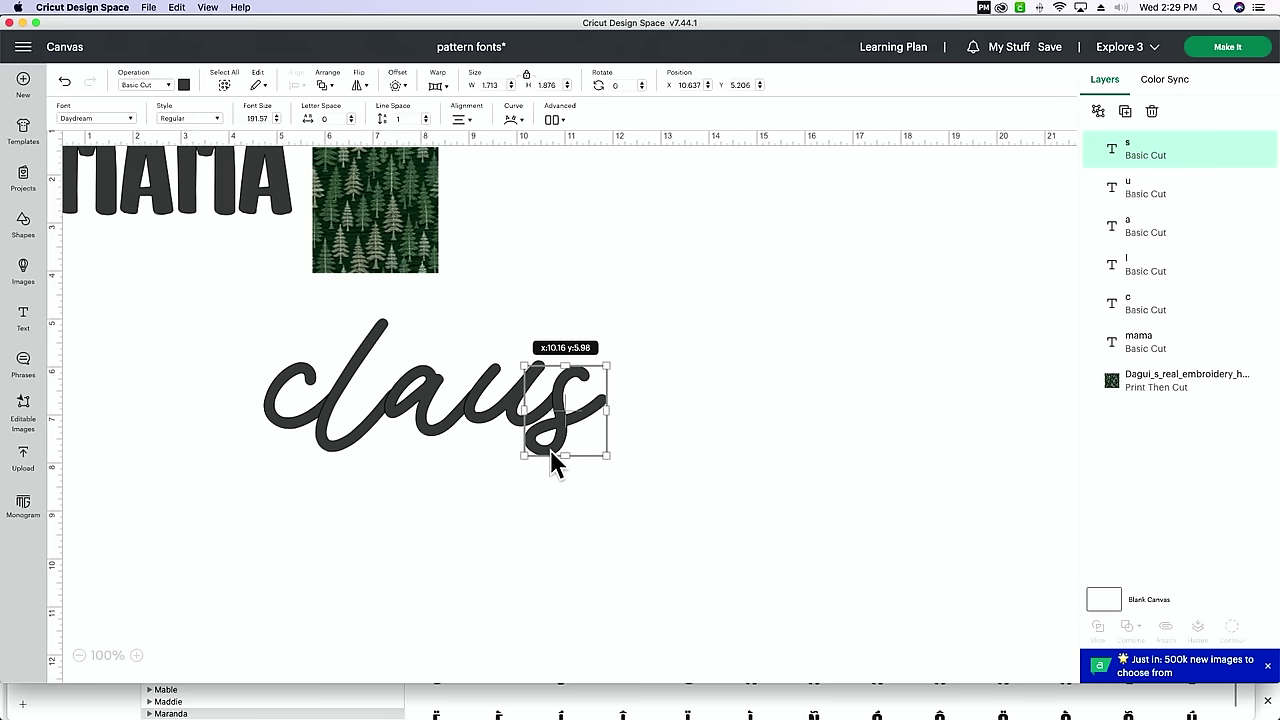
pyautogui.click(711, 463)
pyautogui.moveTo(566, 440); pyautogui.dragTo(571, 449)
pyautogui.click(731, 463)
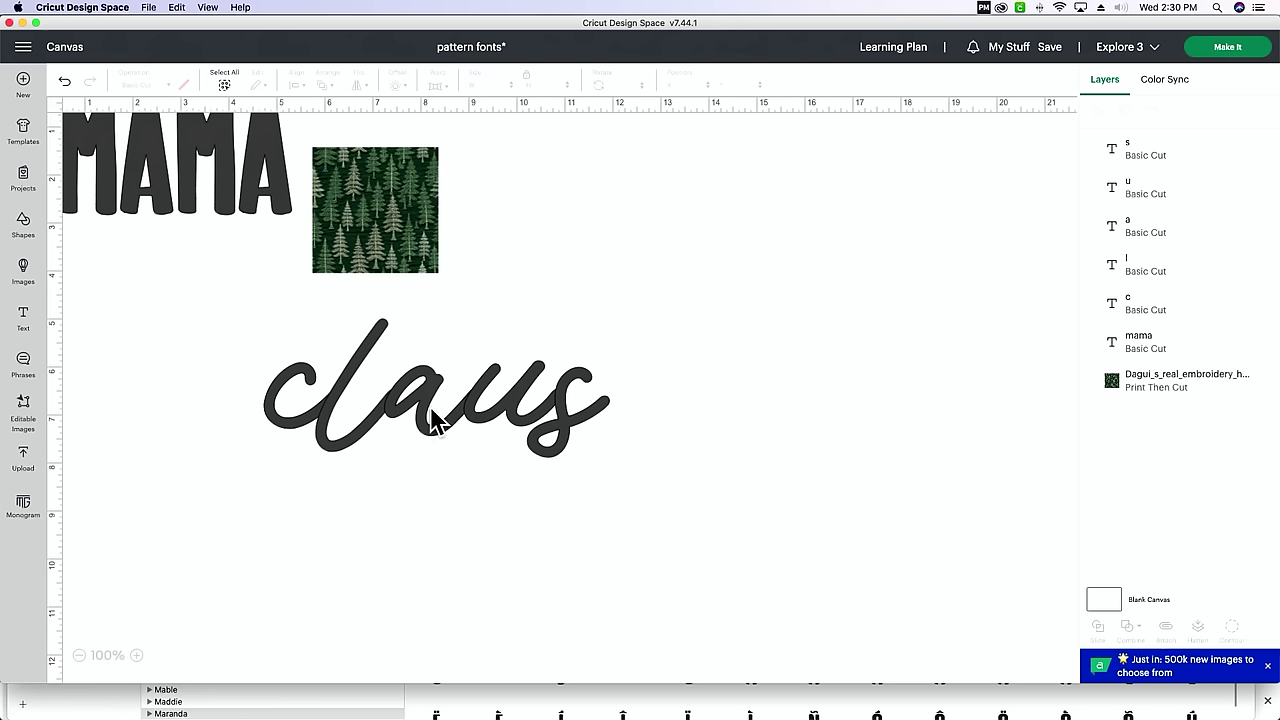
# - Select all five letters of "claus" and combine them with Unite
pyautogui.moveTo(690, 363); pyautogui.dragTo(218, 429)
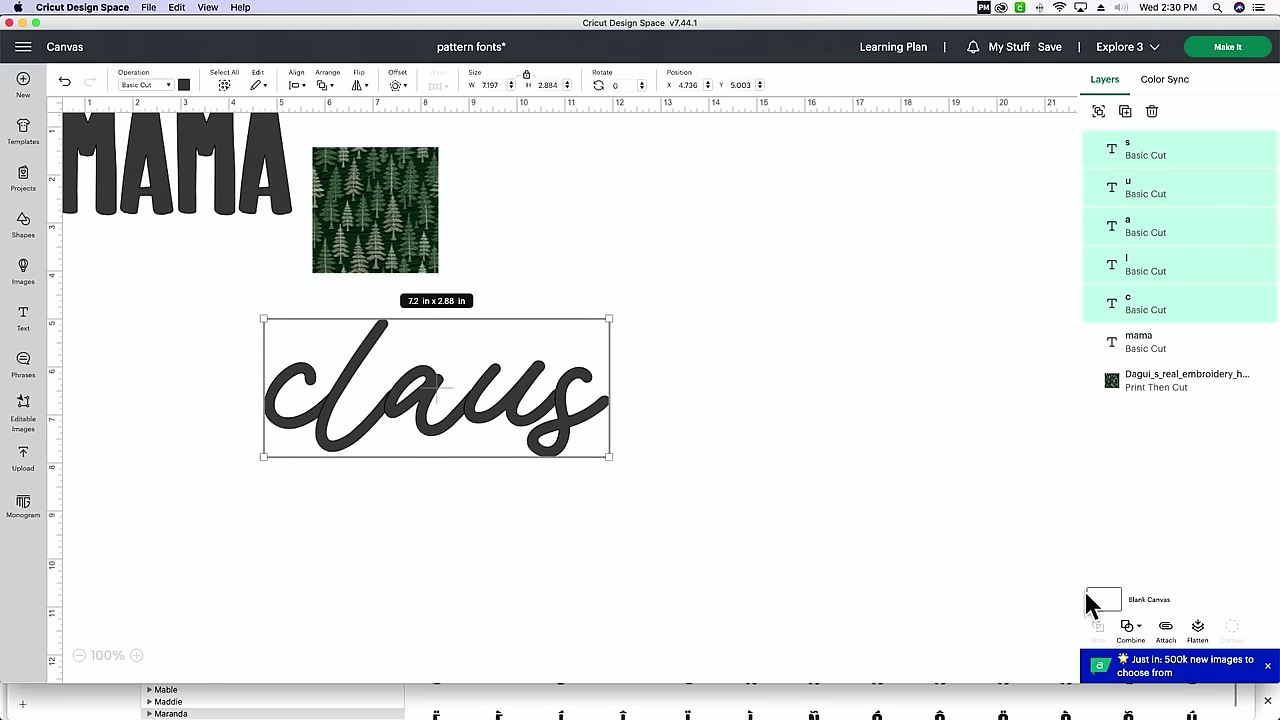
pyautogui.click(1130, 628)
pyautogui.click(1172, 535)
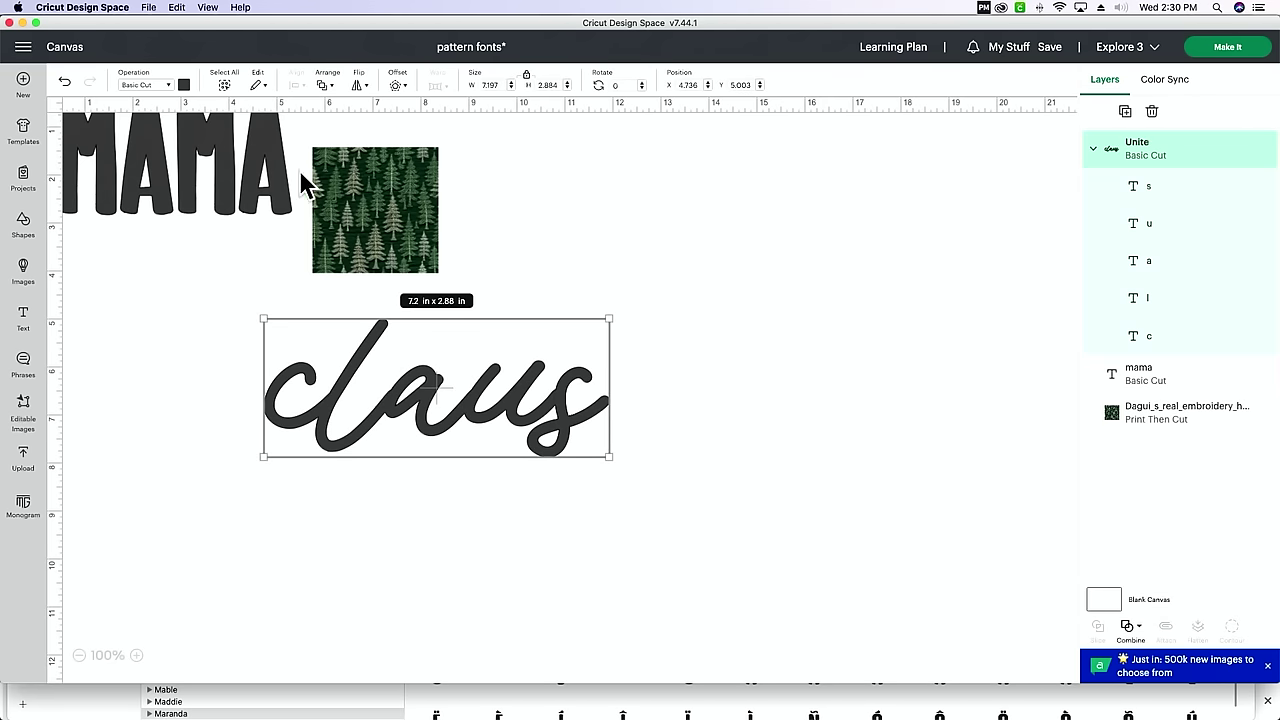
# - Color the united "claus" word dark red and move it down to about X 3.81, Y 6.85
pyautogui.click(184, 85)
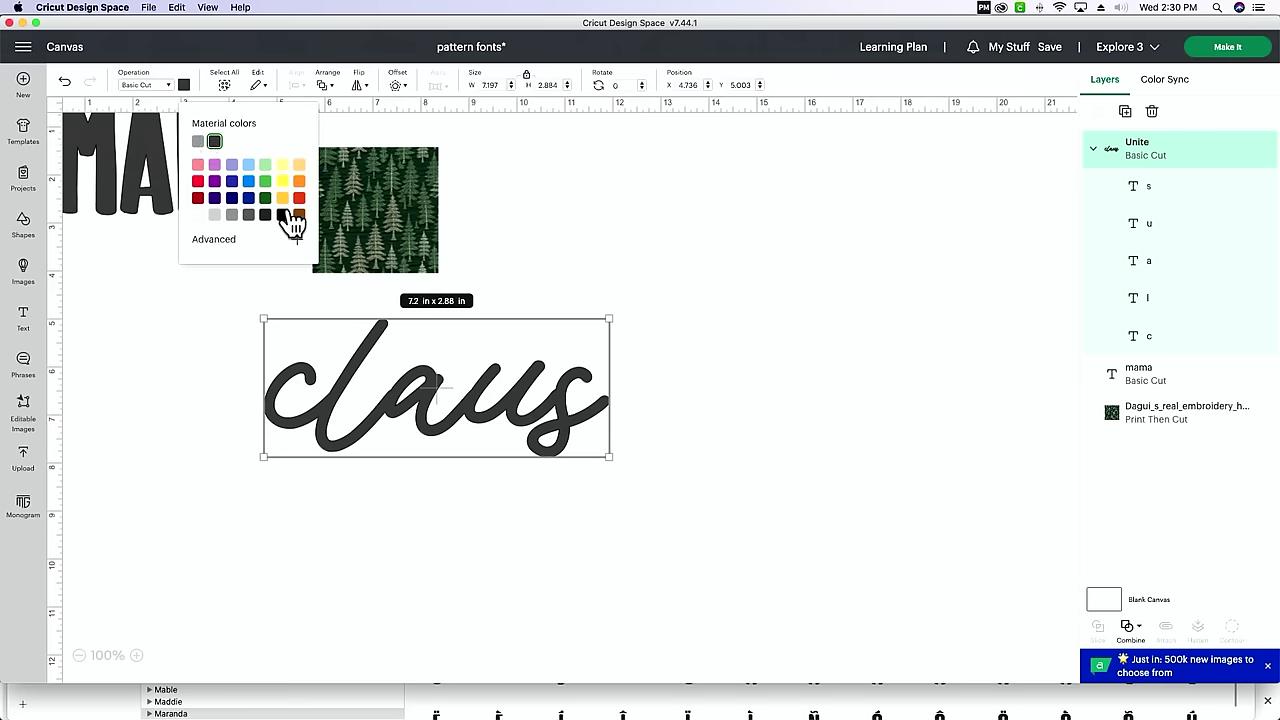
pyautogui.click(198, 198)
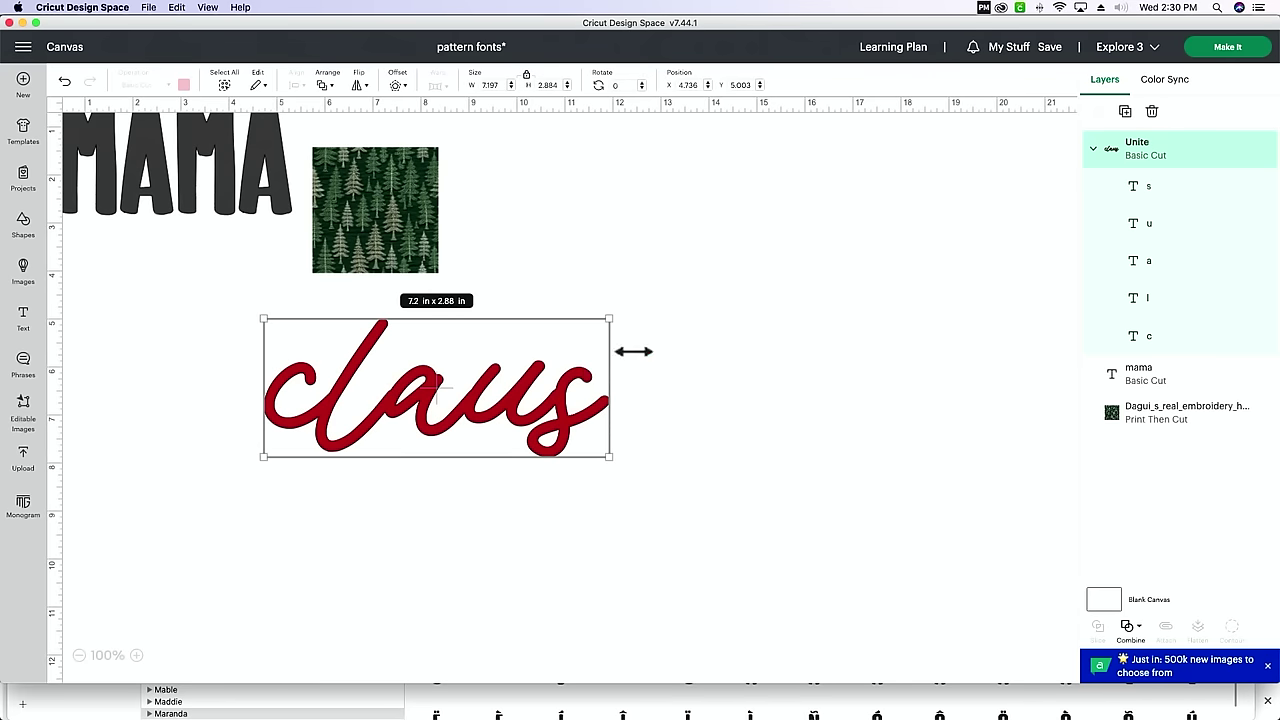
pyautogui.click(705, 365)
pyautogui.moveTo(478, 396); pyautogui.dragTo(432, 485)
pyautogui.hscroll(-2, 577, 360)
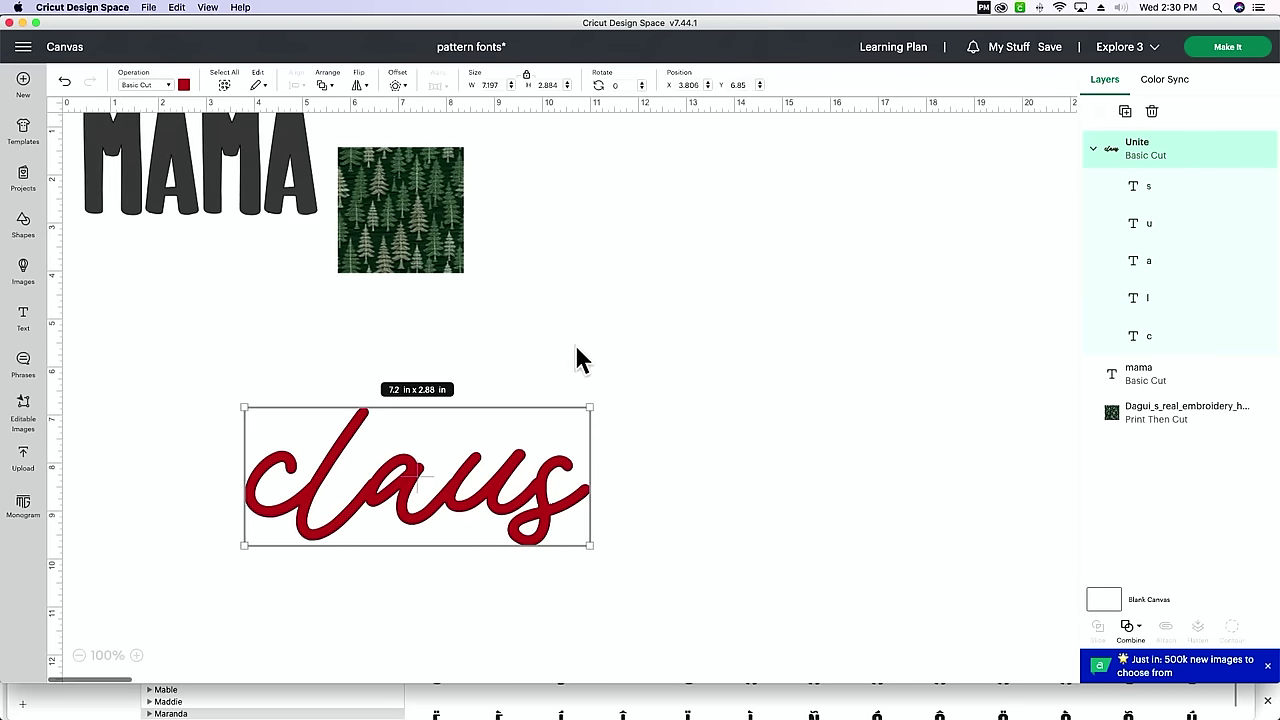
# - Enlarge MAMA to about 9.17 in wide and arrange the red "claus" script over its lower edge
pyautogui.click(248, 218)
pyautogui.moveTo(237, 206); pyautogui.dragTo(770, 410)
pyautogui.moveTo(548, 505); pyautogui.dragTo(408, 570)
pyautogui.moveTo(666, 419); pyautogui.dragTo(445, 476)
pyautogui.click(322, 562)
pyautogui.moveTo(322, 562); pyautogui.dragTo(500, 508)
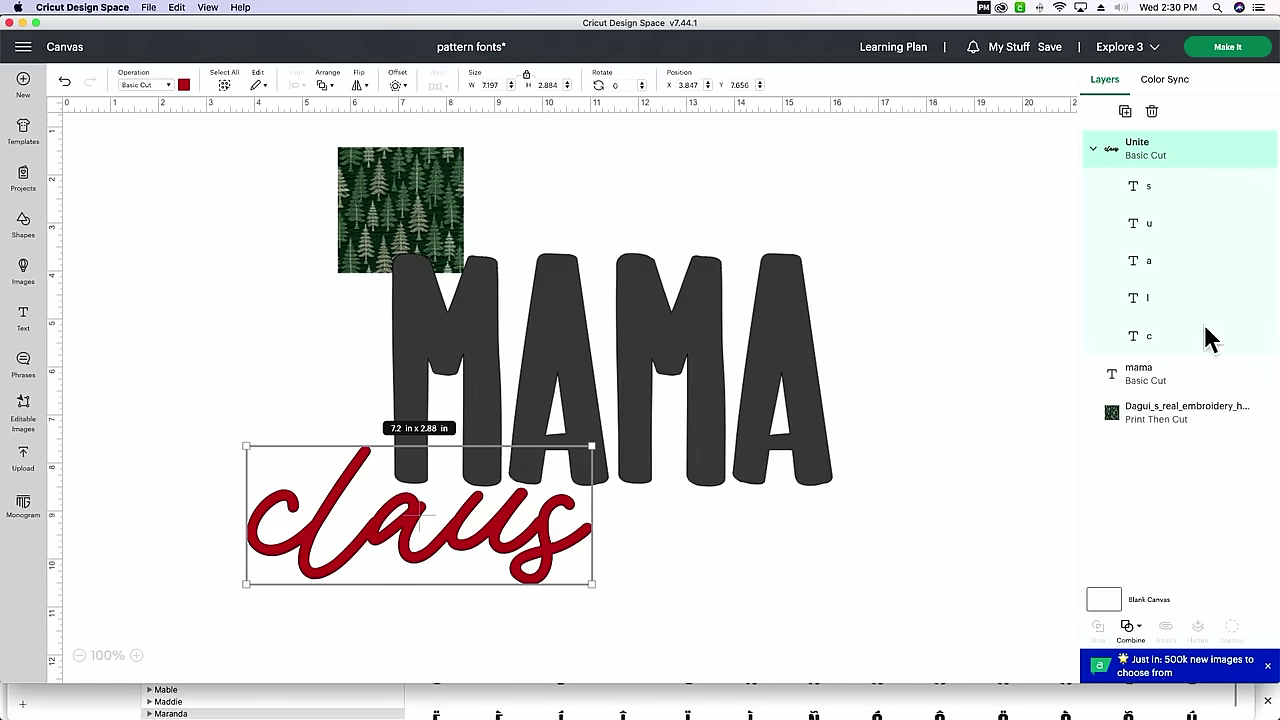
# - Hide the united "claus" layer, then enlarge MAMA further with the tree pattern square moved clear of it, beside the first M
pyautogui.click(1246, 150)
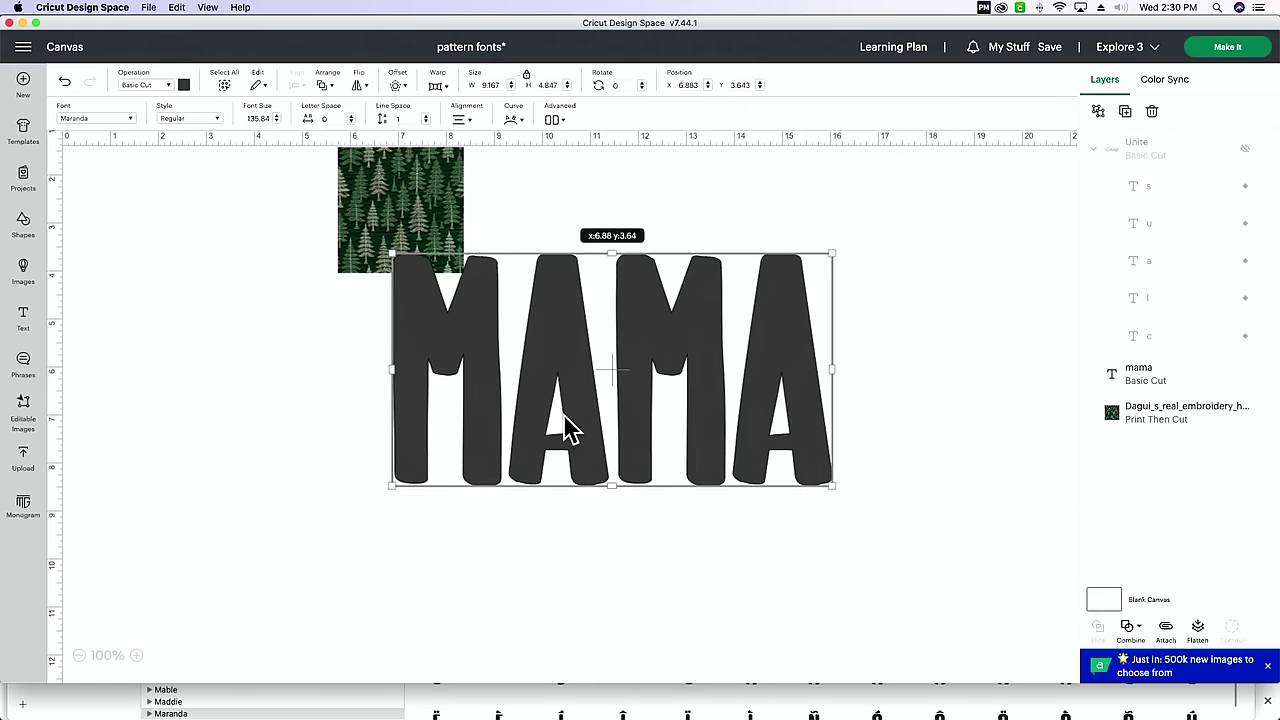
pyautogui.moveTo(566, 429); pyautogui.dragTo(528, 434)
pyautogui.moveTo(360, 500); pyautogui.dragTo(277, 540)
pyautogui.moveTo(690, 455); pyautogui.dragTo(739, 451)
pyautogui.moveTo(437, 237); pyautogui.dragTo(268, 262)
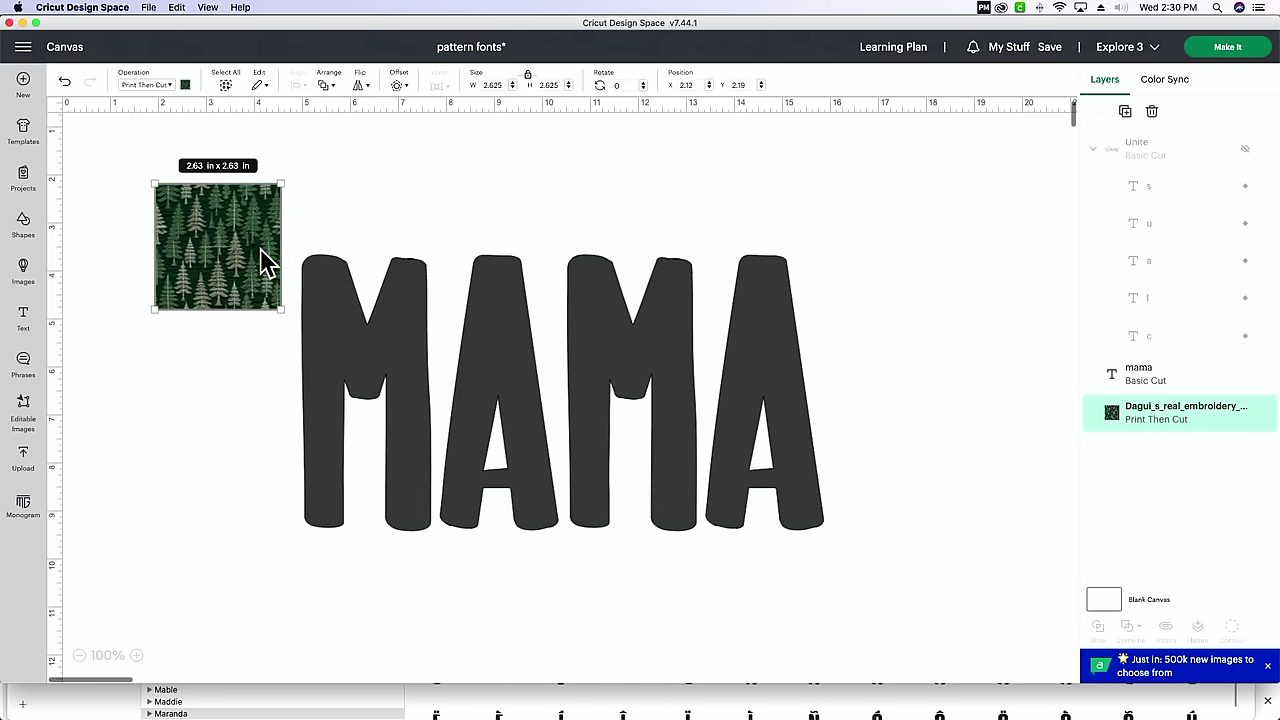
# - Move the MAMA text slightly up to about X 5.22, Y 2.50, beside the tree pattern square
pyautogui.scroll(-3, 392, 322)
pyautogui.scroll(3, 400, 337)
pyautogui.moveTo(400, 337); pyautogui.dragTo(388, 292)
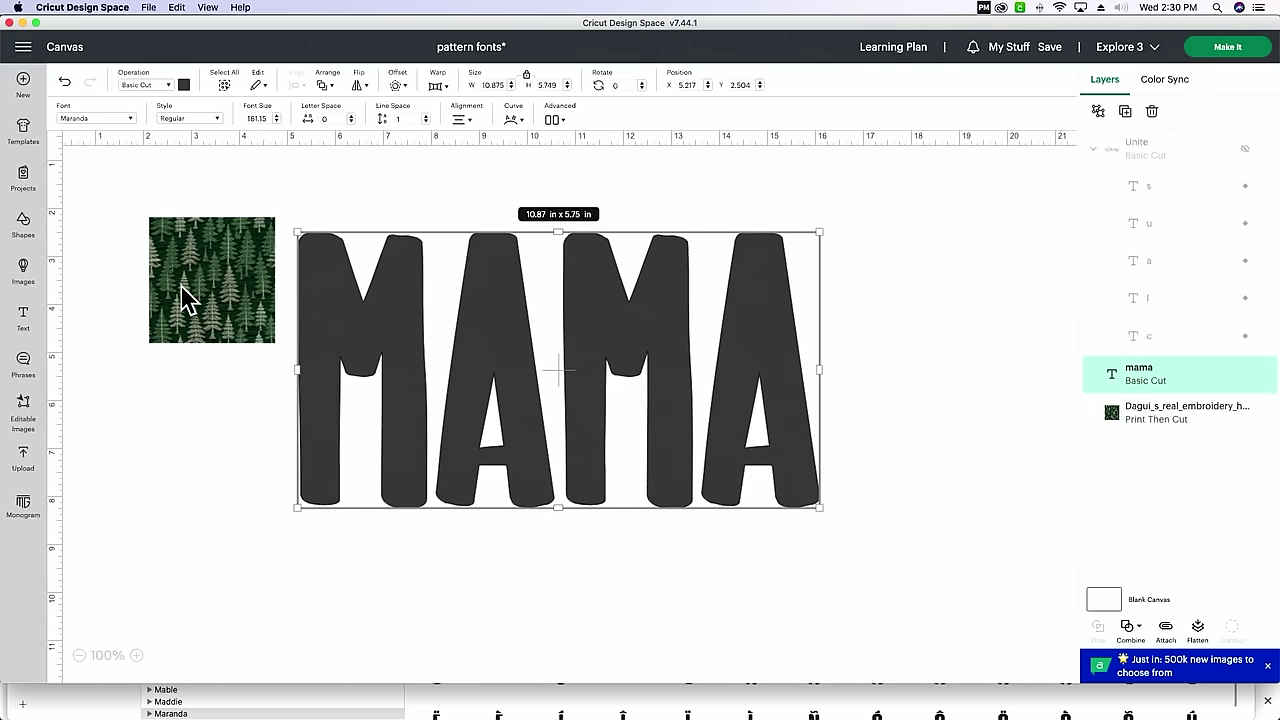
pyautogui.hscroll(1, 204, 282)
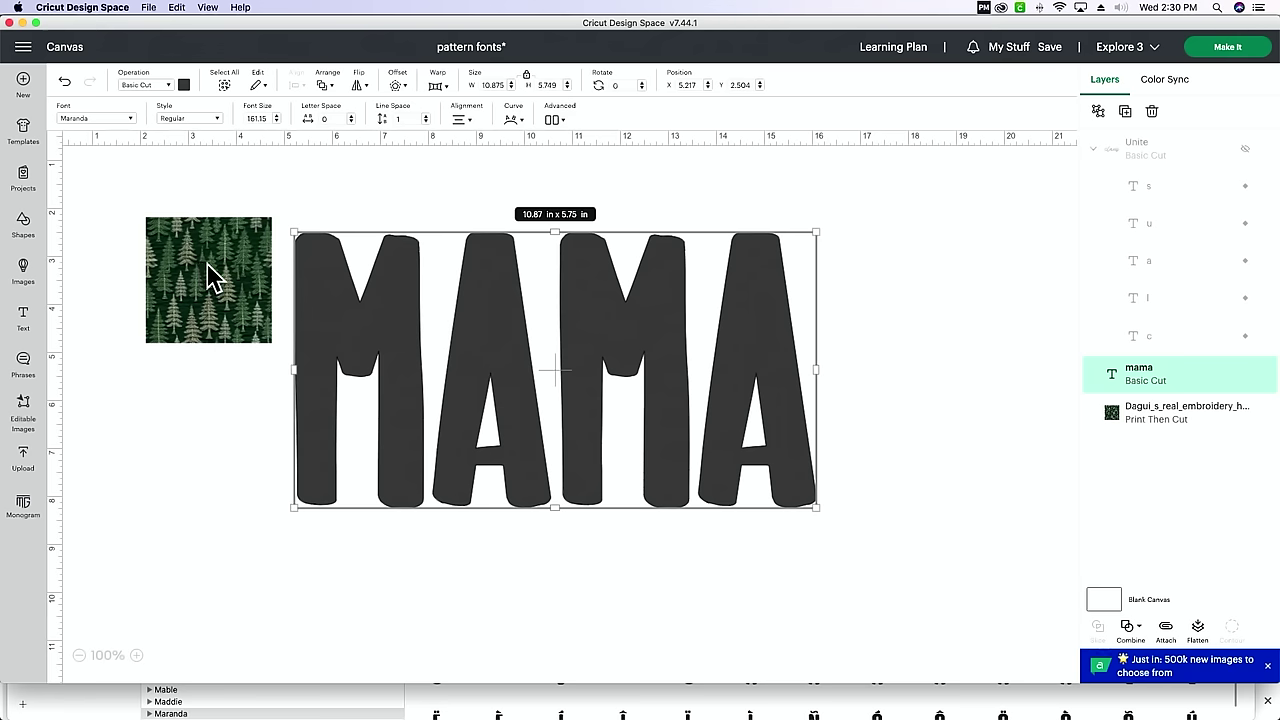
pyautogui.hscroll(1, 210, 320)
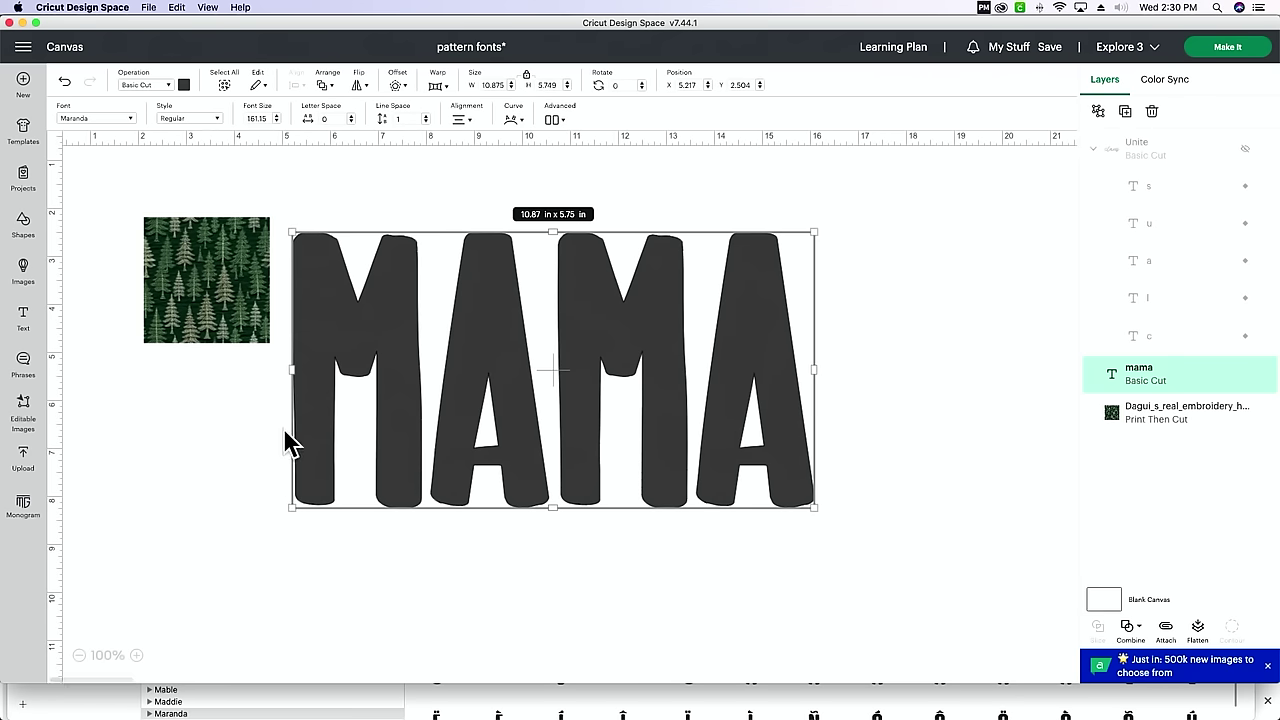
# - Enlarge the tree pattern square to about 12.89 in and position it behind the whole MAMA word at about X 4.02, Y 0.79
pyautogui.click(240, 341)
pyautogui.moveTo(270, 346); pyautogui.dragTo(760, 565)
pyautogui.moveTo(608, 614); pyautogui.dragTo(698, 583)
pyautogui.moveTo(848, 287); pyautogui.dragTo(846, 246)
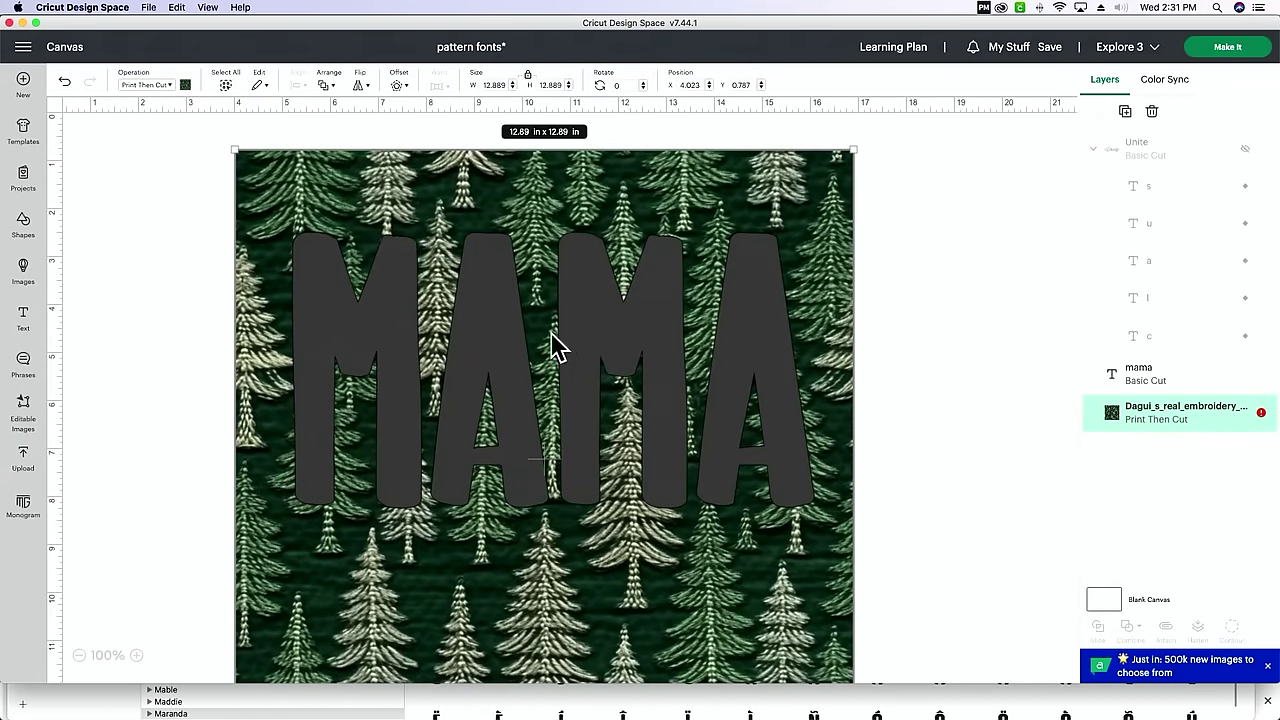
pyautogui.hscroll(-1, 655, 348)
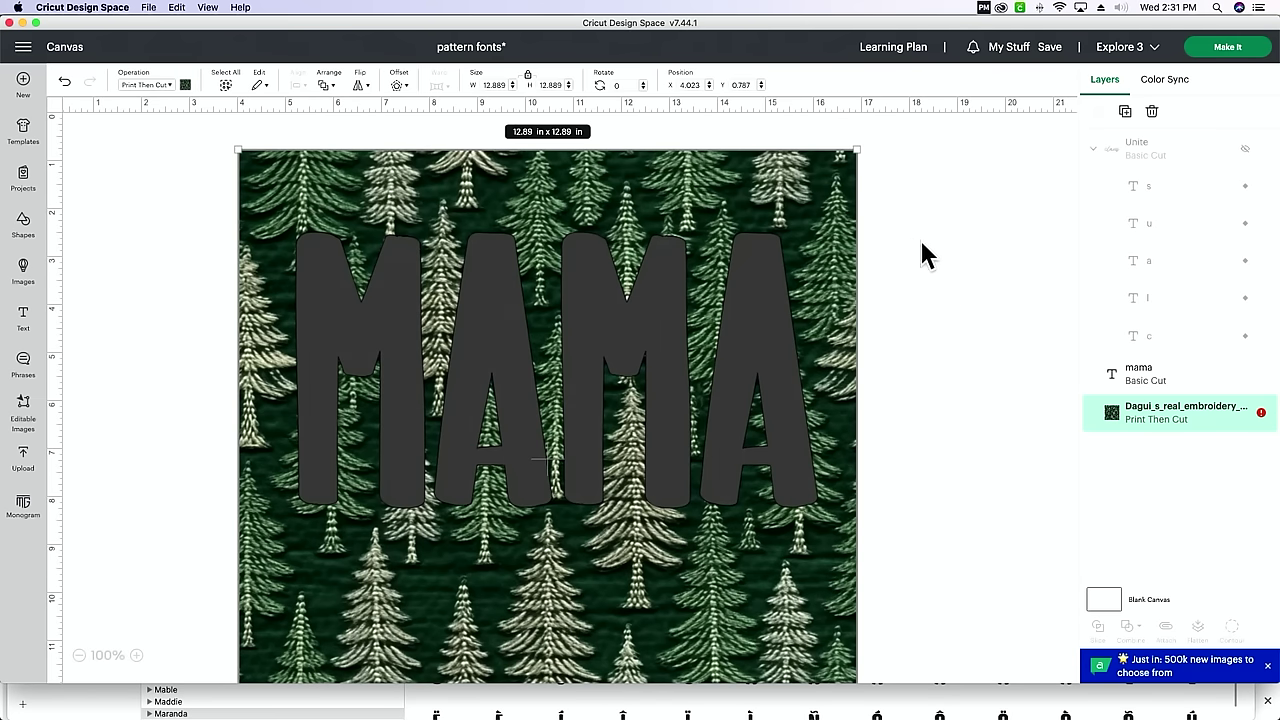
# - Select MAMA with the enlarged pattern, slice them, and spread the resulting pieces apart on the canvas
pyautogui.moveTo(919, 240); pyautogui.dragTo(475, 489)
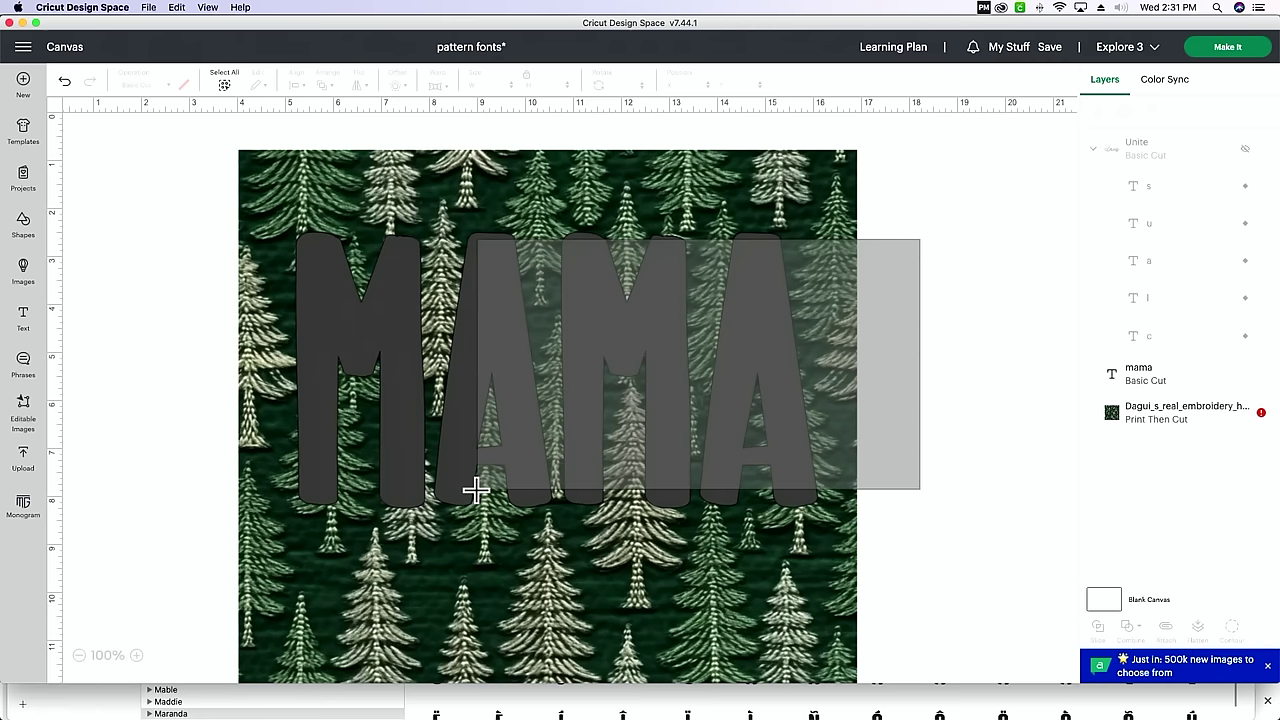
pyautogui.moveTo(475, 489); pyautogui.dragTo(477, 492)
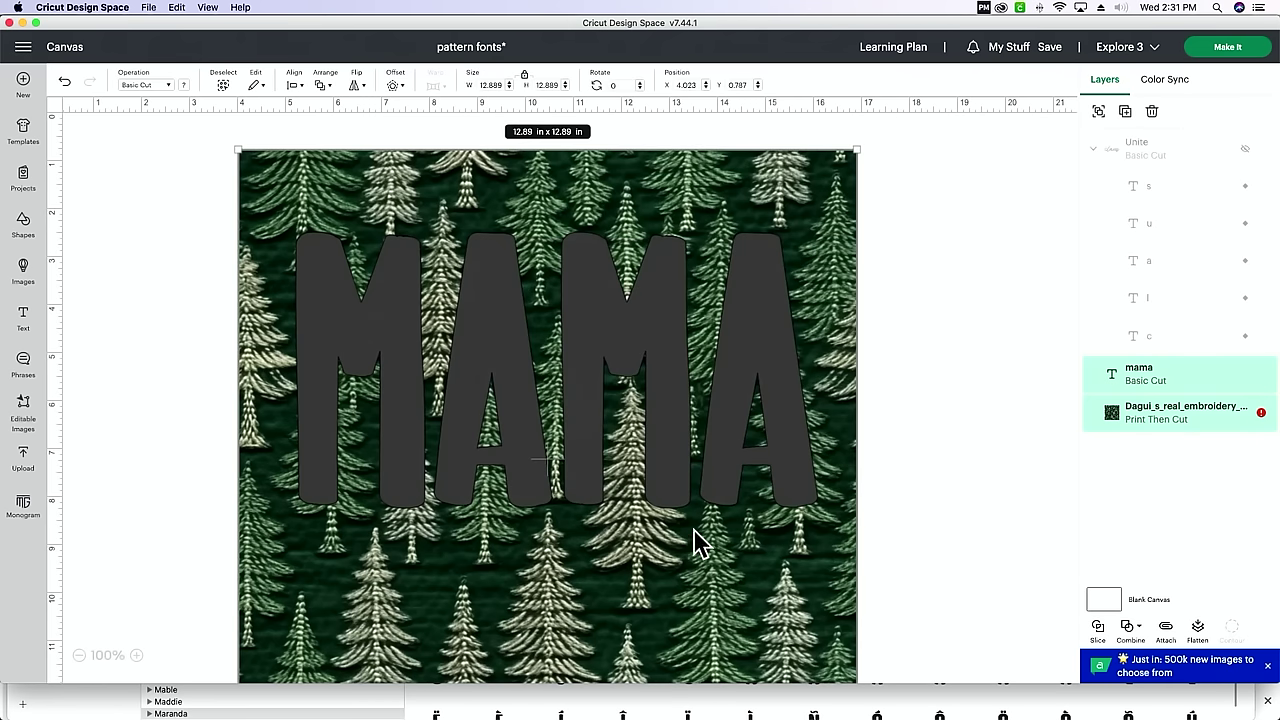
pyautogui.click(1098, 632)
pyautogui.moveTo(665, 359)
pyautogui.mouseDown()
pyautogui.moveTo(672, 385)
pyautogui.moveTo(643, 357)
pyautogui.mouseUp()
pyautogui.moveTo(831, 229); pyautogui.dragTo(770, 659)
pyautogui.moveTo(770, 346); pyautogui.dragTo(1046, 326)
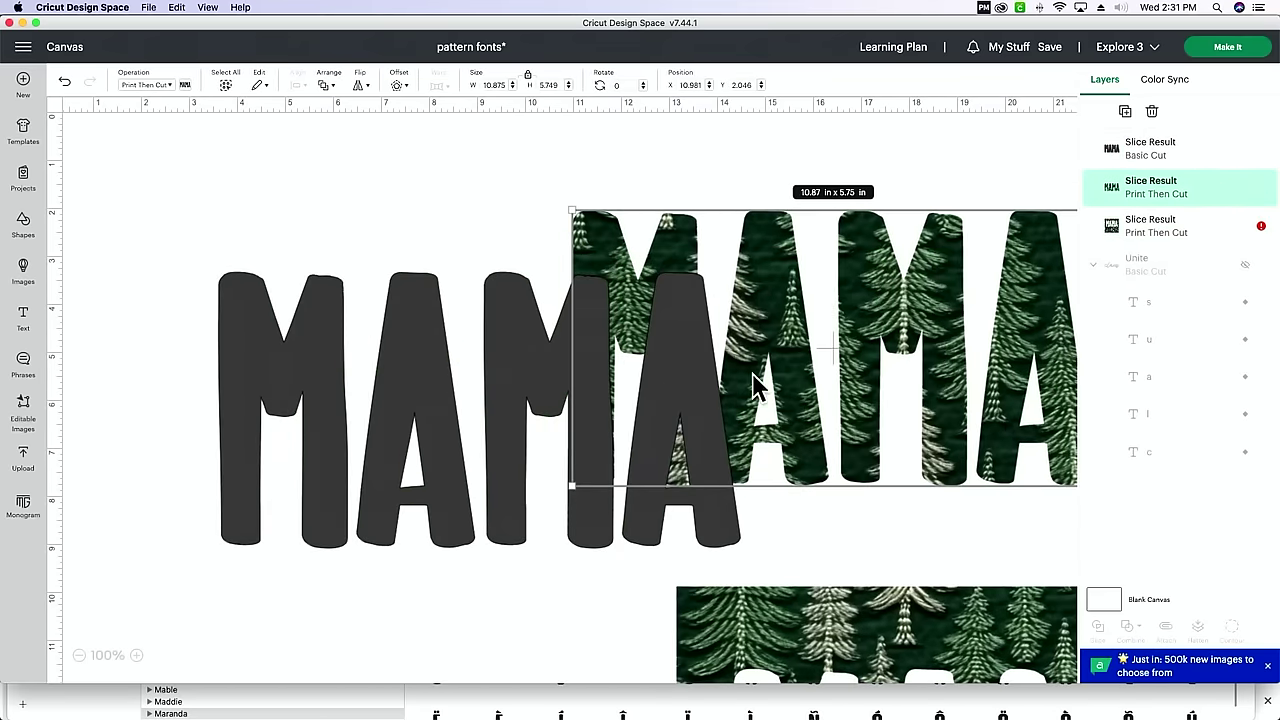
pyautogui.moveTo(677, 409); pyautogui.dragTo(554, 401)
pyautogui.moveTo(372, 424); pyautogui.dragTo(350, 575)
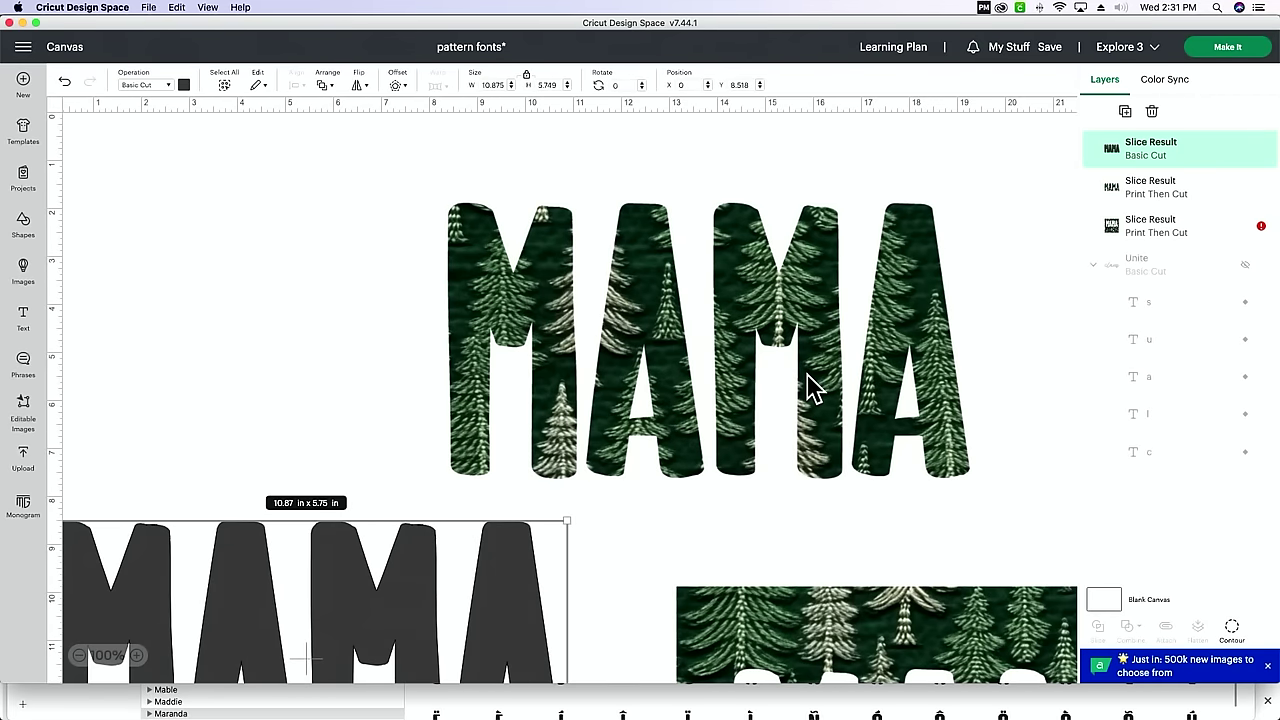
# - Undo moving the sliced MAMA pieces apart and keep stepping back through the slicing changes
pyautogui.click(64, 82)
pyautogui.click(64, 82)
pyautogui.click(64, 82)
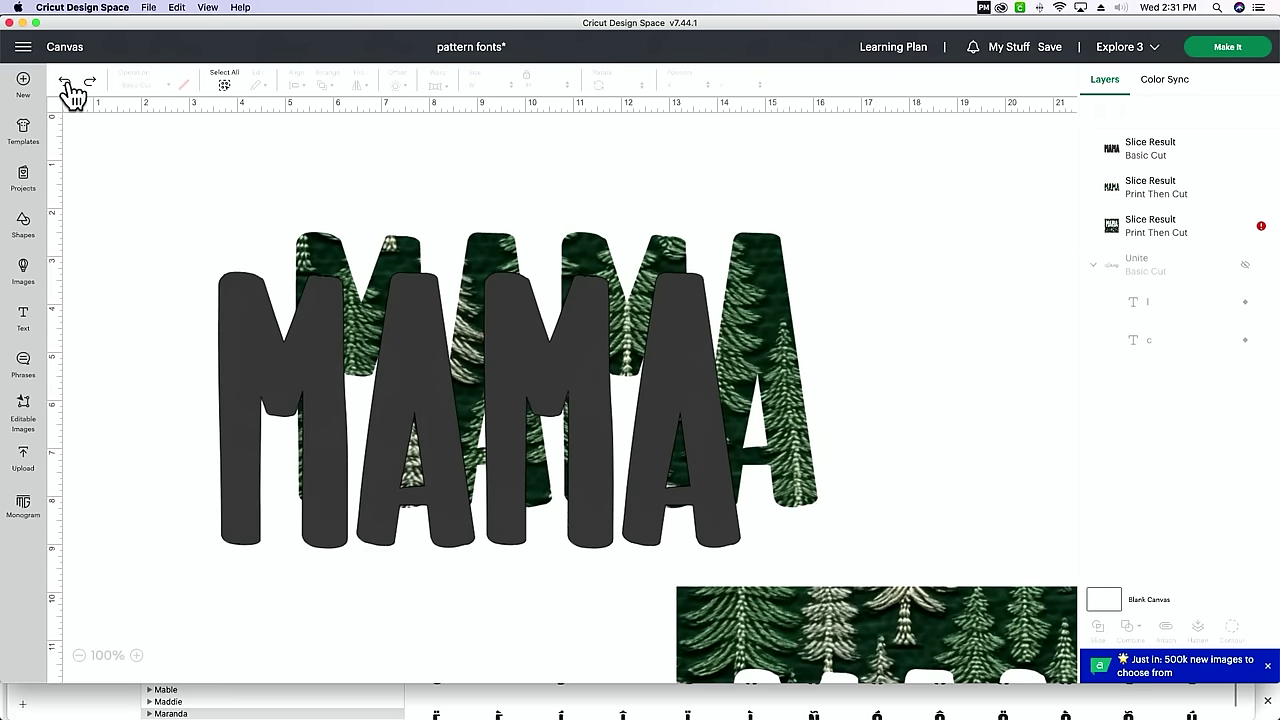
pyautogui.click(64, 82)
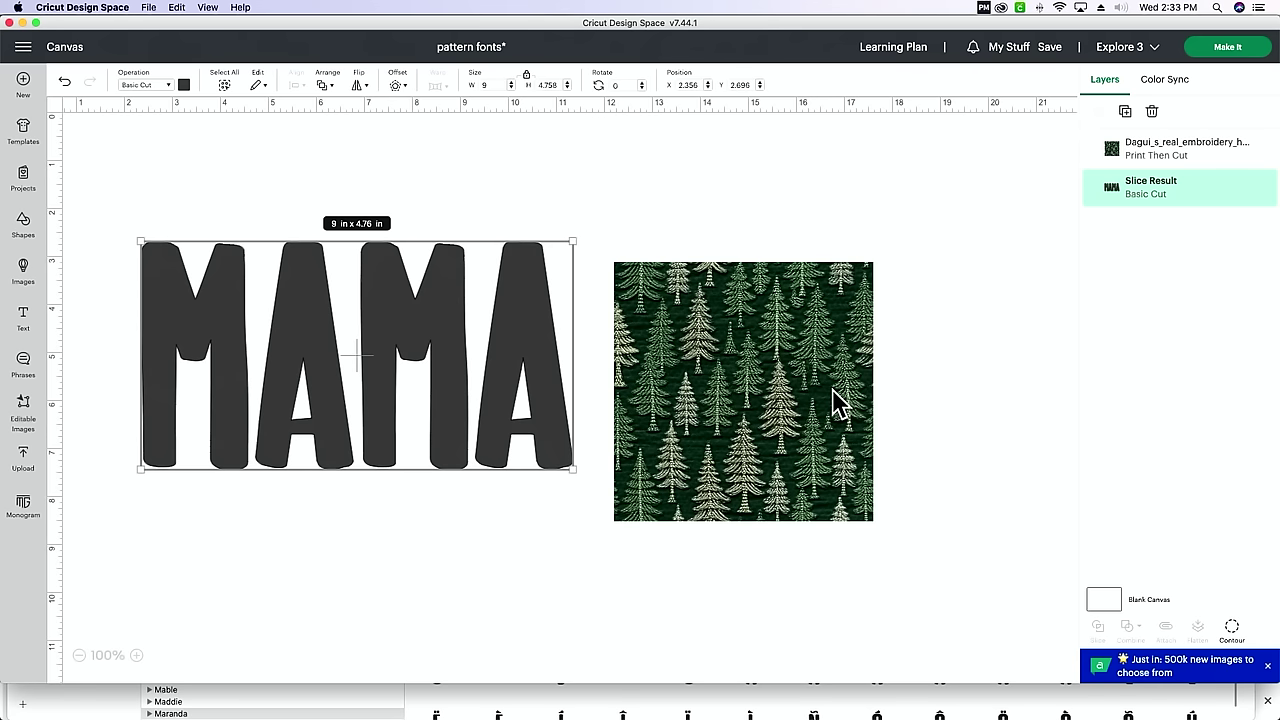
# - Shrink the tree pattern square to about 5.33 in and reposition the solid MAMA shape at about X 2.48, Y 2.88
pyautogui.click(644, 515)
pyautogui.moveTo(611, 522); pyautogui.dragTo(617, 519)
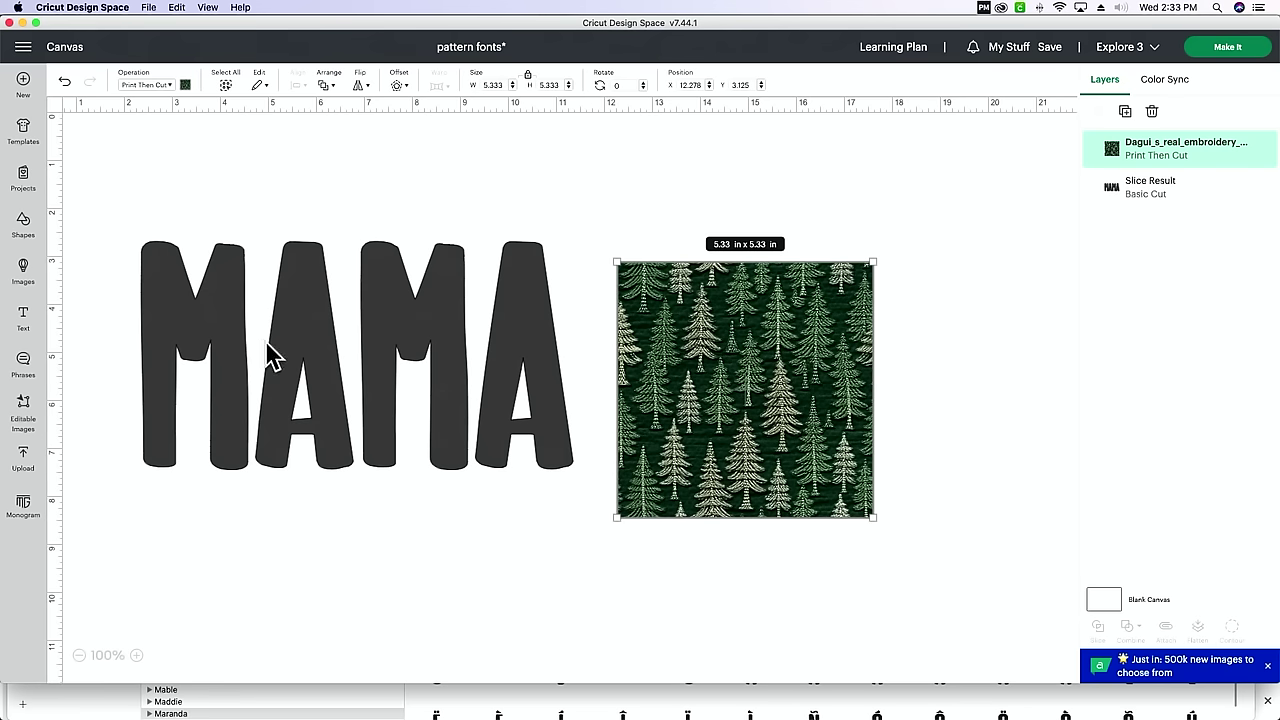
pyautogui.click(396, 336)
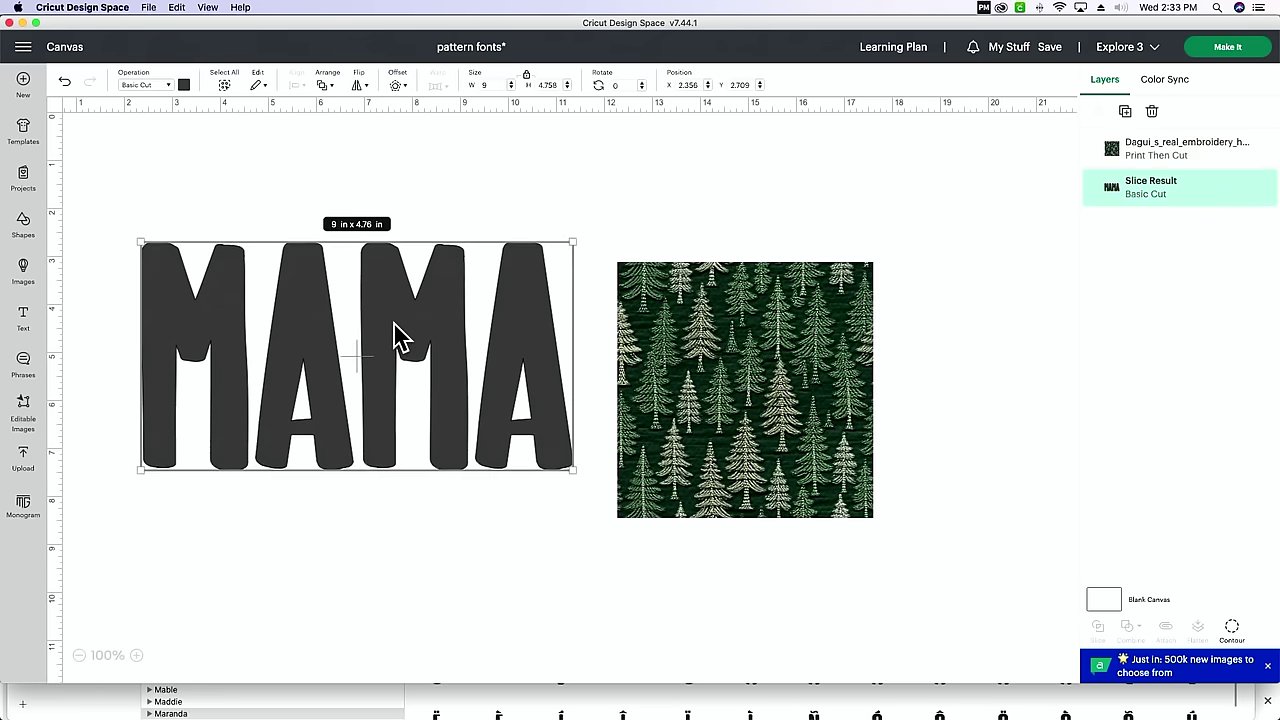
pyautogui.moveTo(394, 324); pyautogui.dragTo(418, 355)
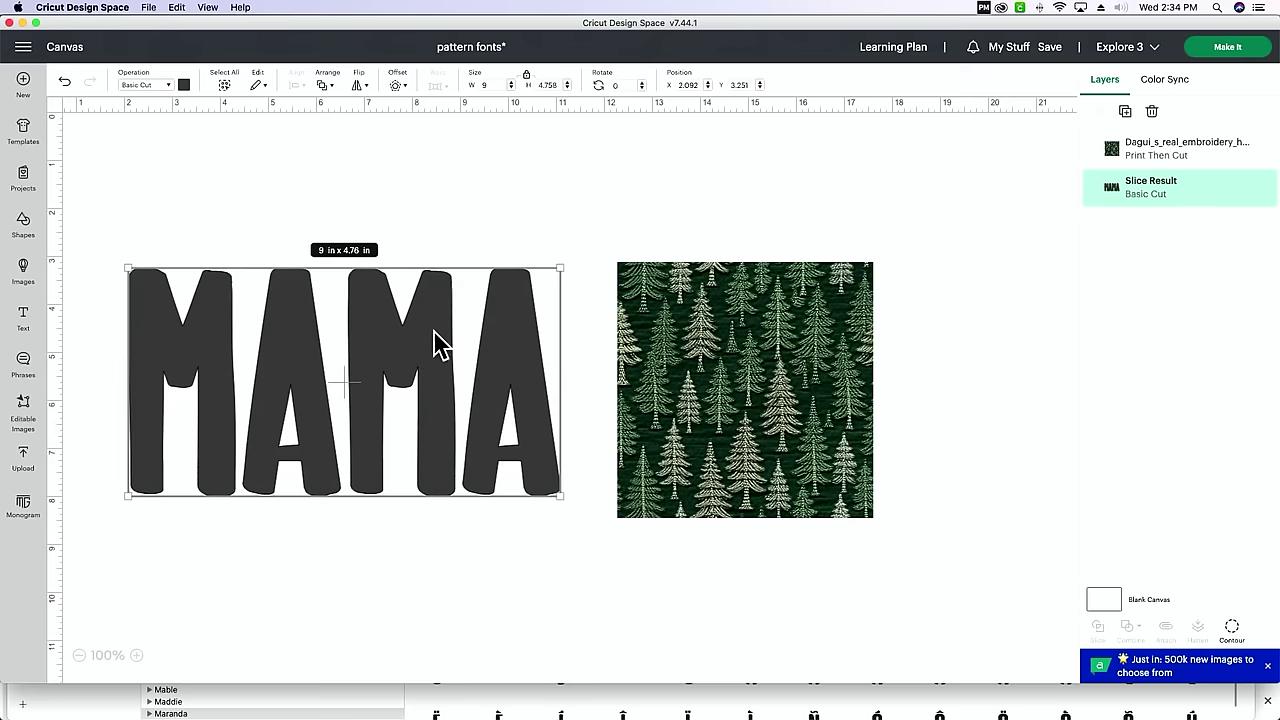
pyautogui.scroll(-1, 440, 345)
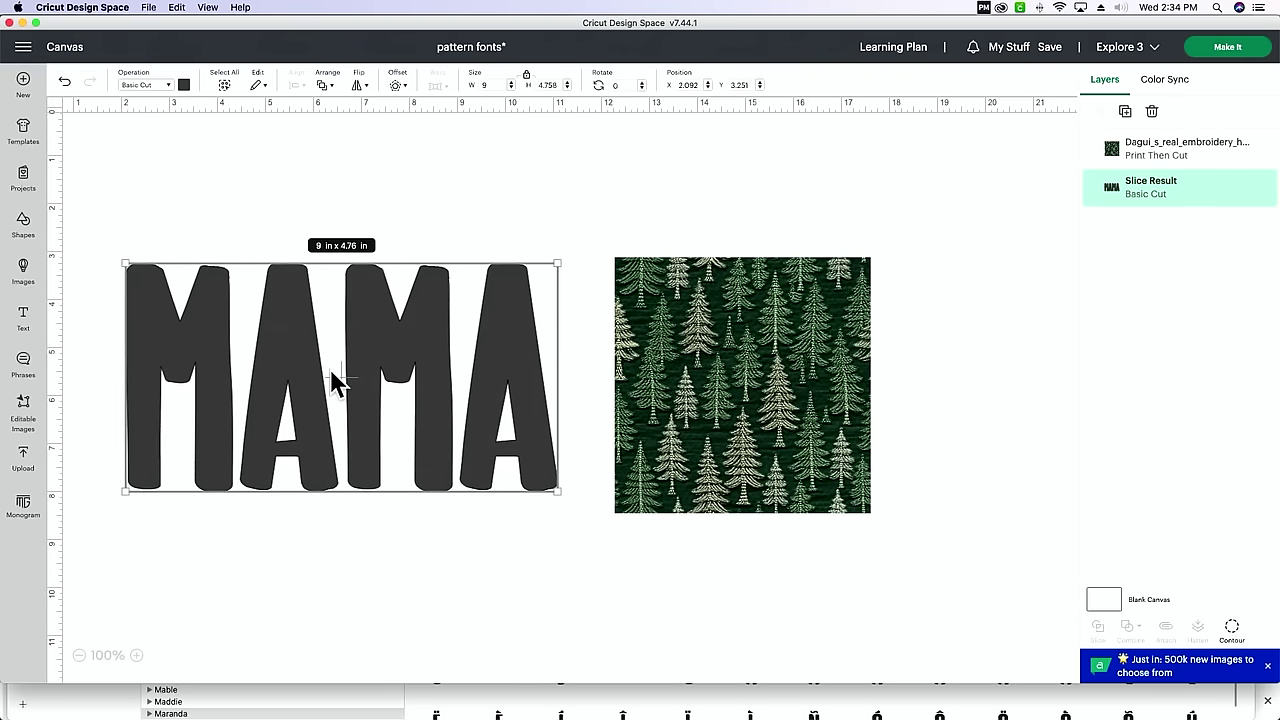
pyautogui.moveTo(458, 393)
pyautogui.mouseDown()
pyautogui.moveTo(465, 355)
pyautogui.moveTo(471, 371)
pyautogui.mouseUp()
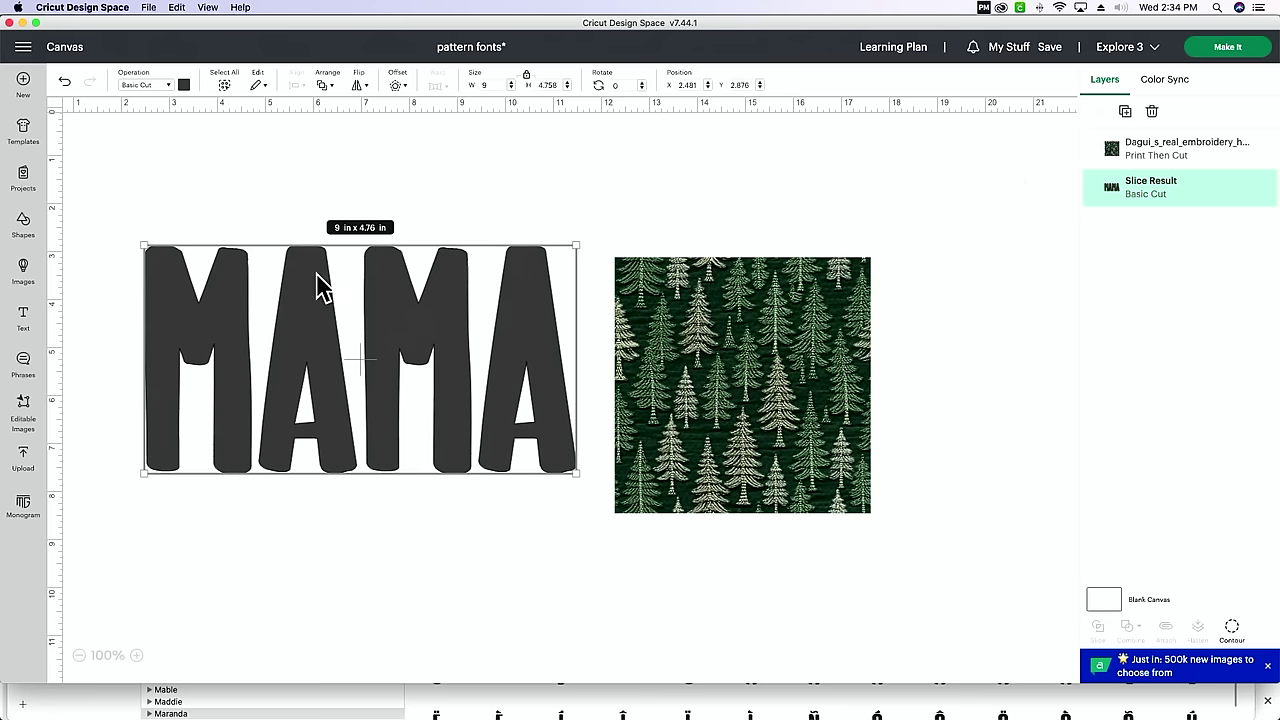
# - Add a new text object and set its font to Maranda
pyautogui.click(30, 320)
pyautogui.click(118, 120)
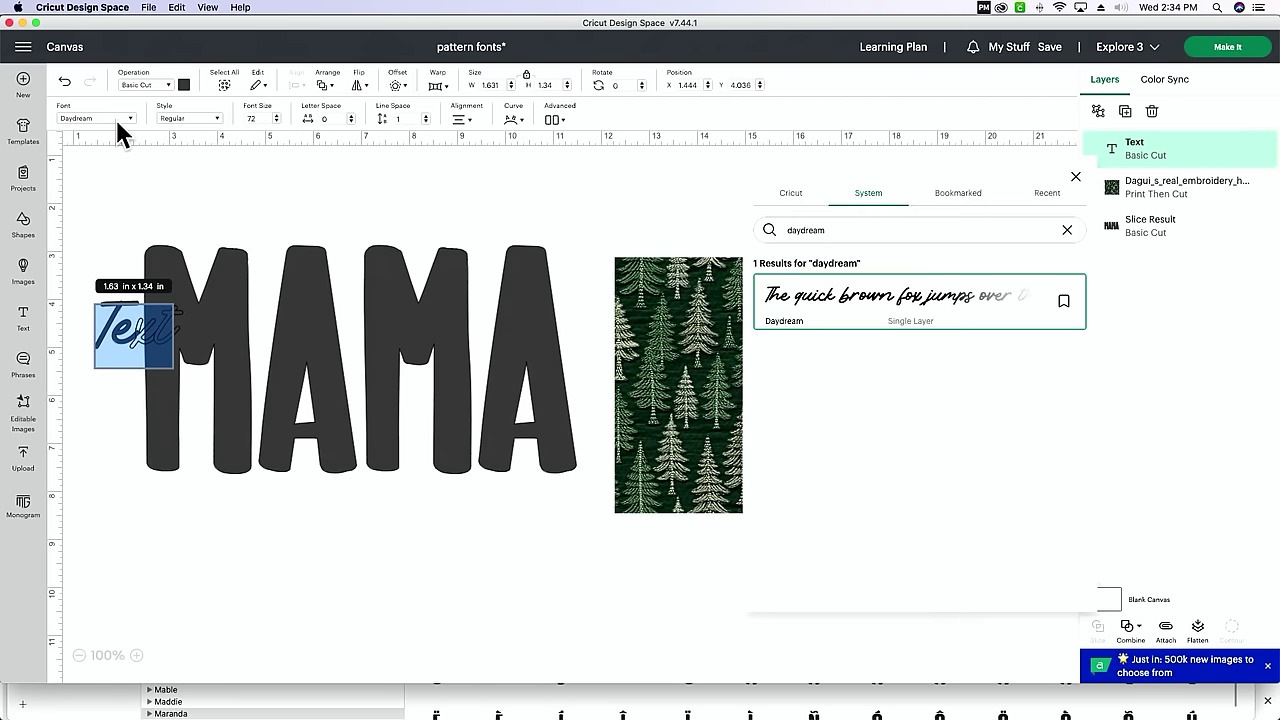
pyautogui.tripleClick(868, 230)
pyautogui.write('ma')
pyautogui.click(844, 328)
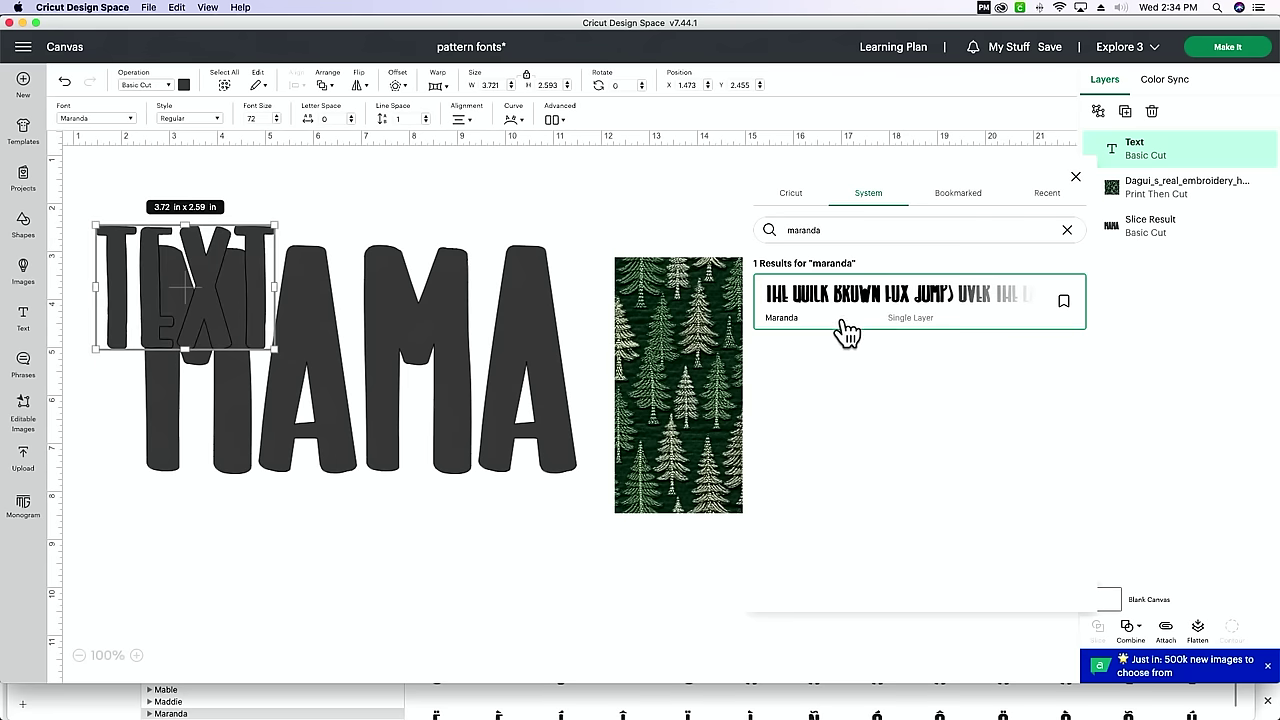
# - Delete the old solid MAMA shape and change the new text object to read MAMA
pyautogui.click(394, 358)
pyautogui.press('Delete')
pyautogui.doubleClick(204, 302)
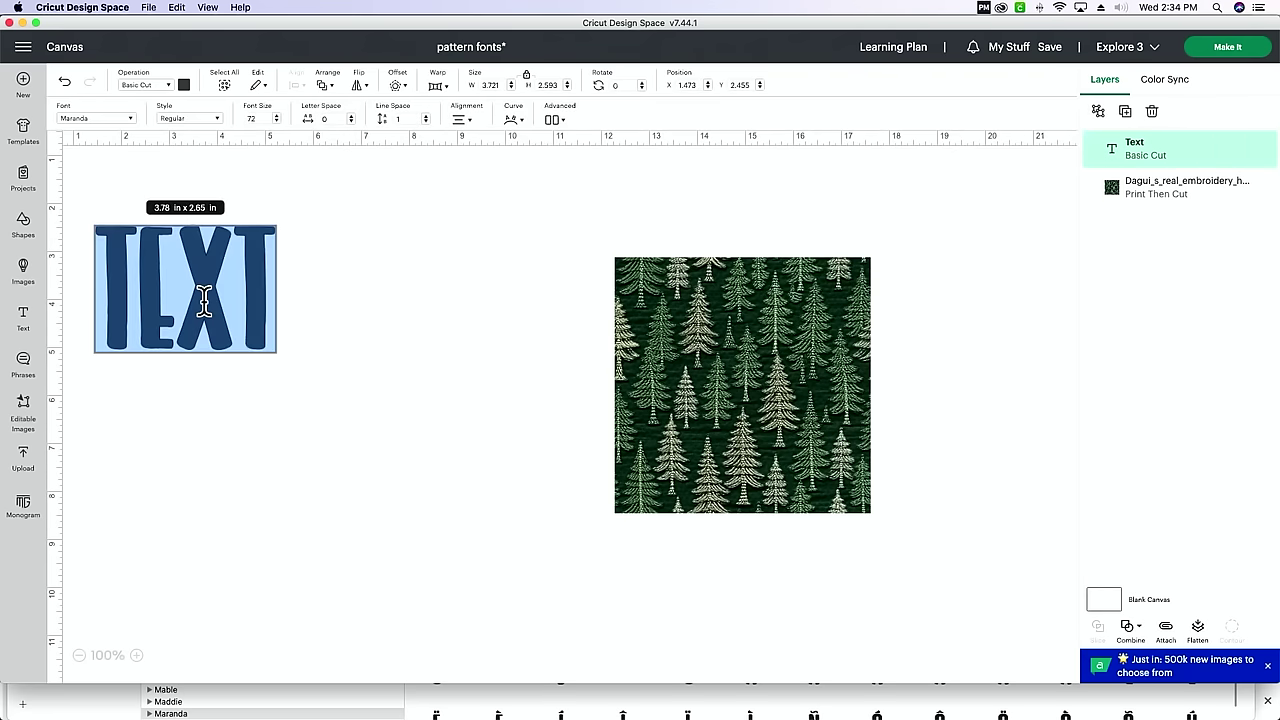
pyautogui.write('MAMA')
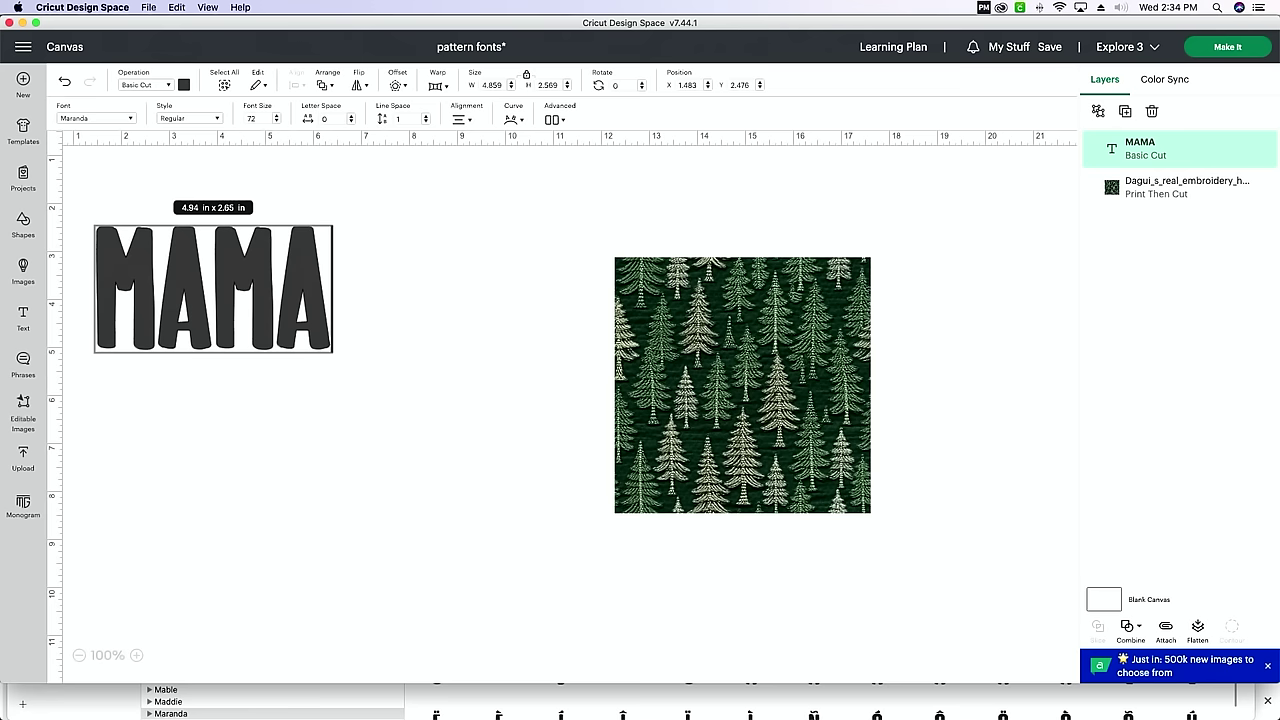
# - Enlarge the MAMA text to about 8.04 in wide and move it to about X 3.59, Y 3.49
pyautogui.click(337, 478)
pyautogui.click(330, 340)
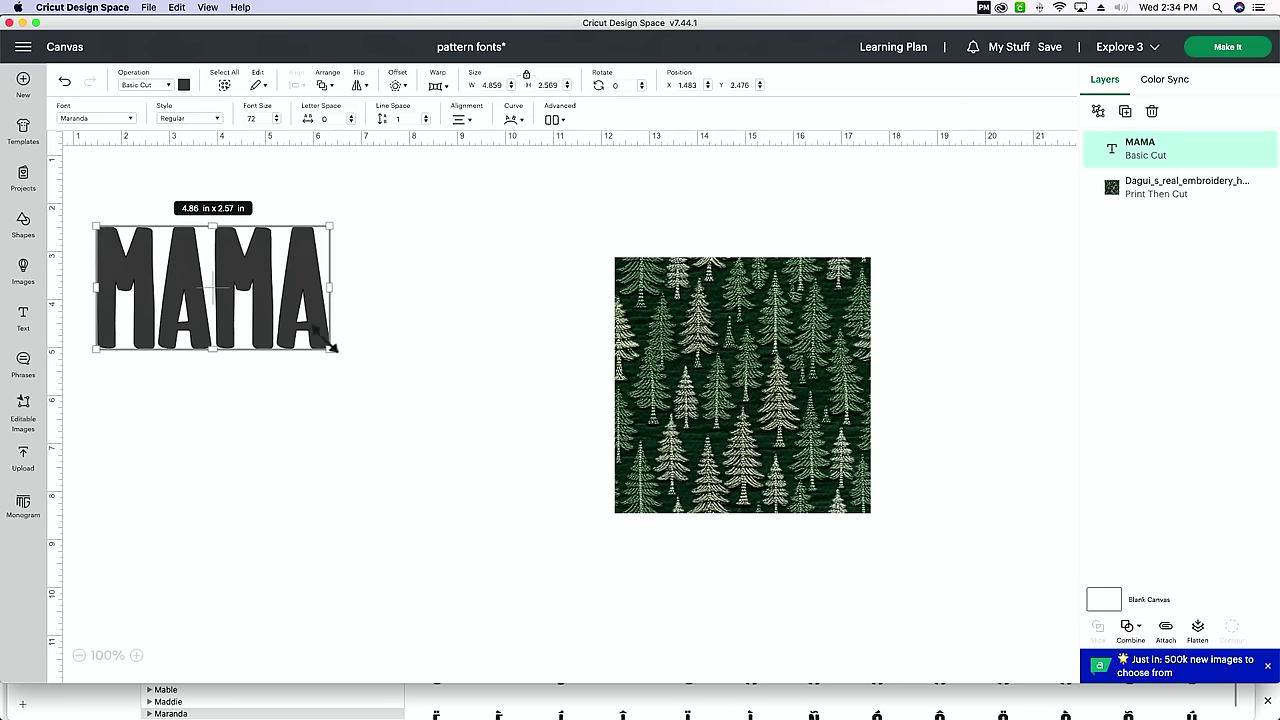
pyautogui.moveTo(331, 350); pyautogui.dragTo(551, 449)
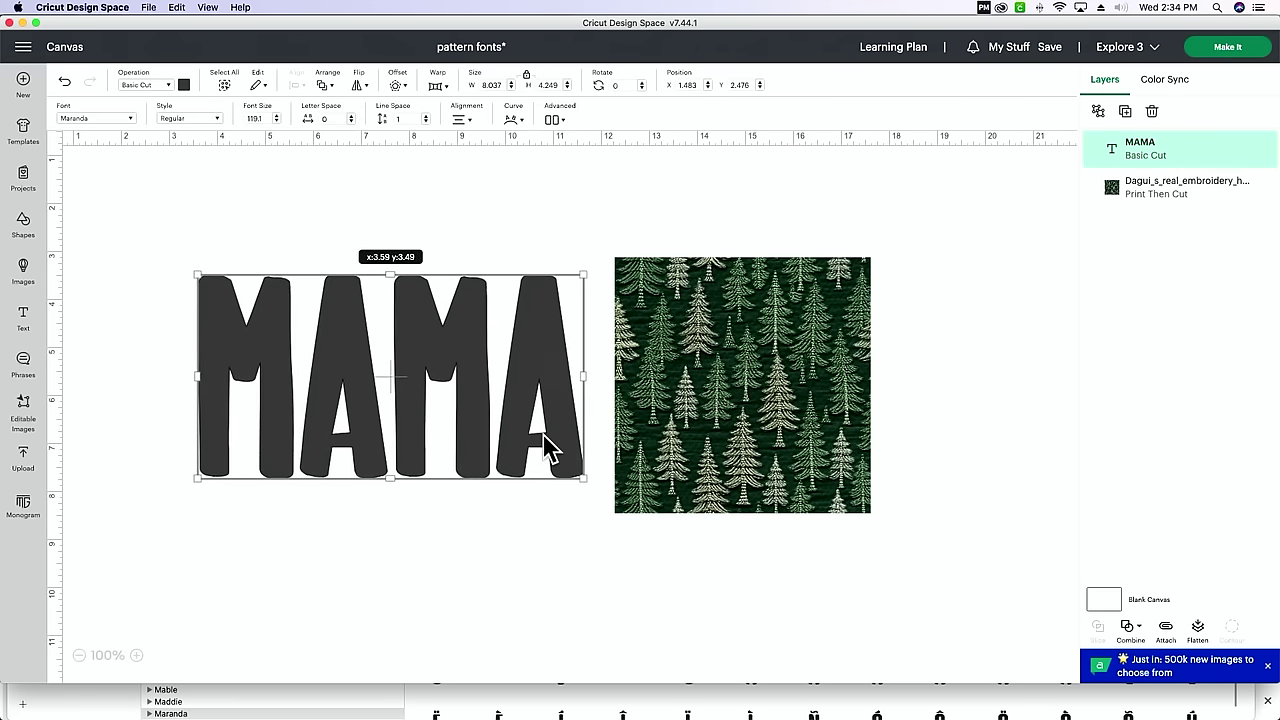
# - Ungroup the MAMA text to letters and move the last A onto the tree pattern square
pyautogui.click(551, 121)
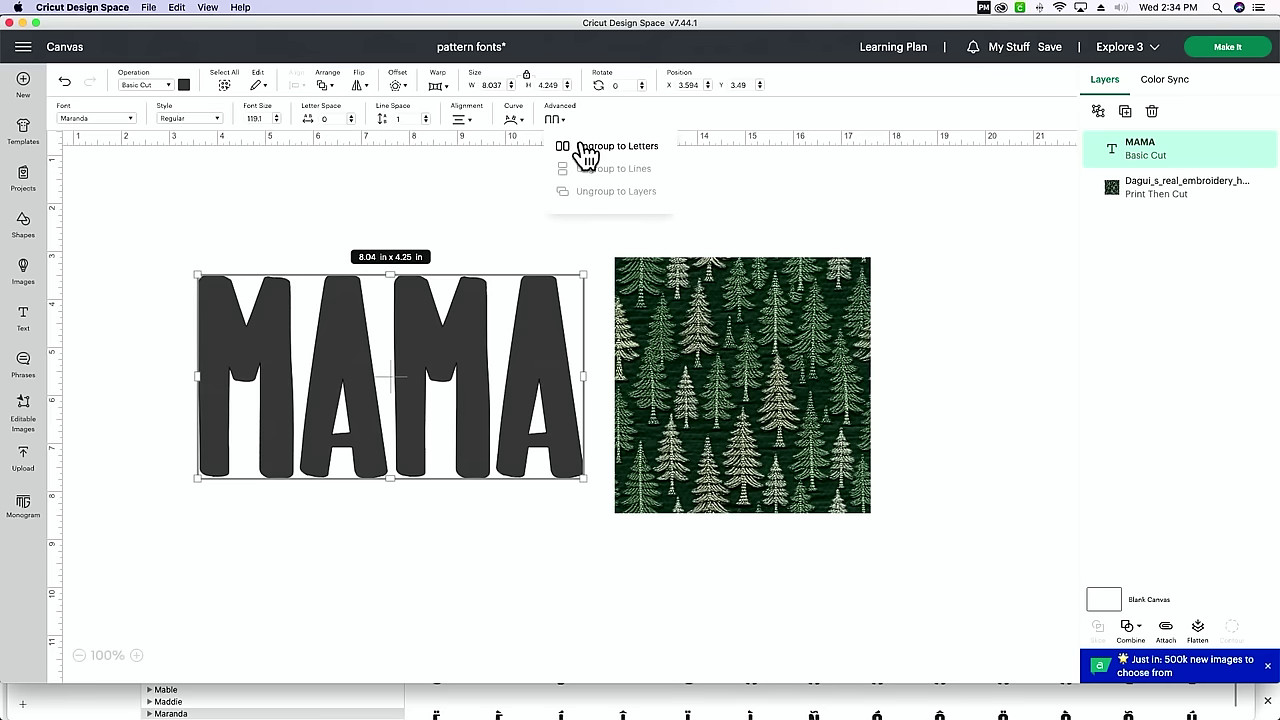
pyautogui.click(583, 148)
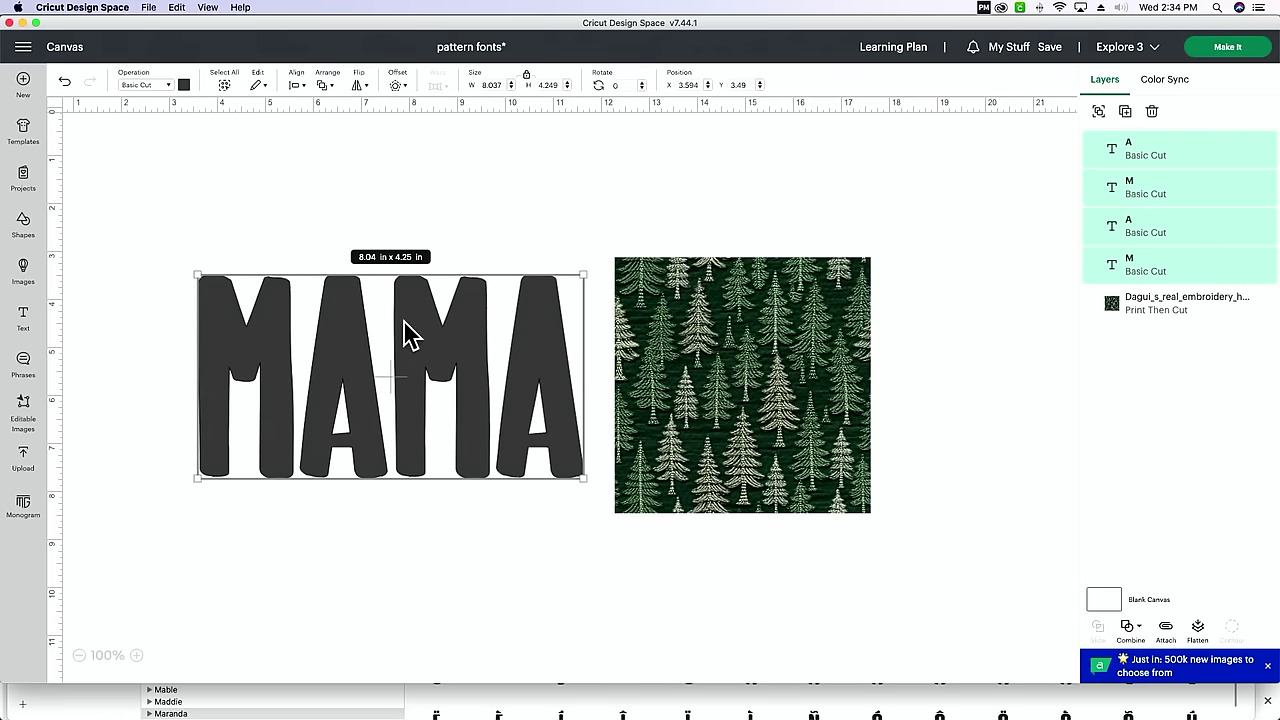
pyautogui.click(548, 330)
pyautogui.moveTo(537, 337); pyautogui.dragTo(652, 380)
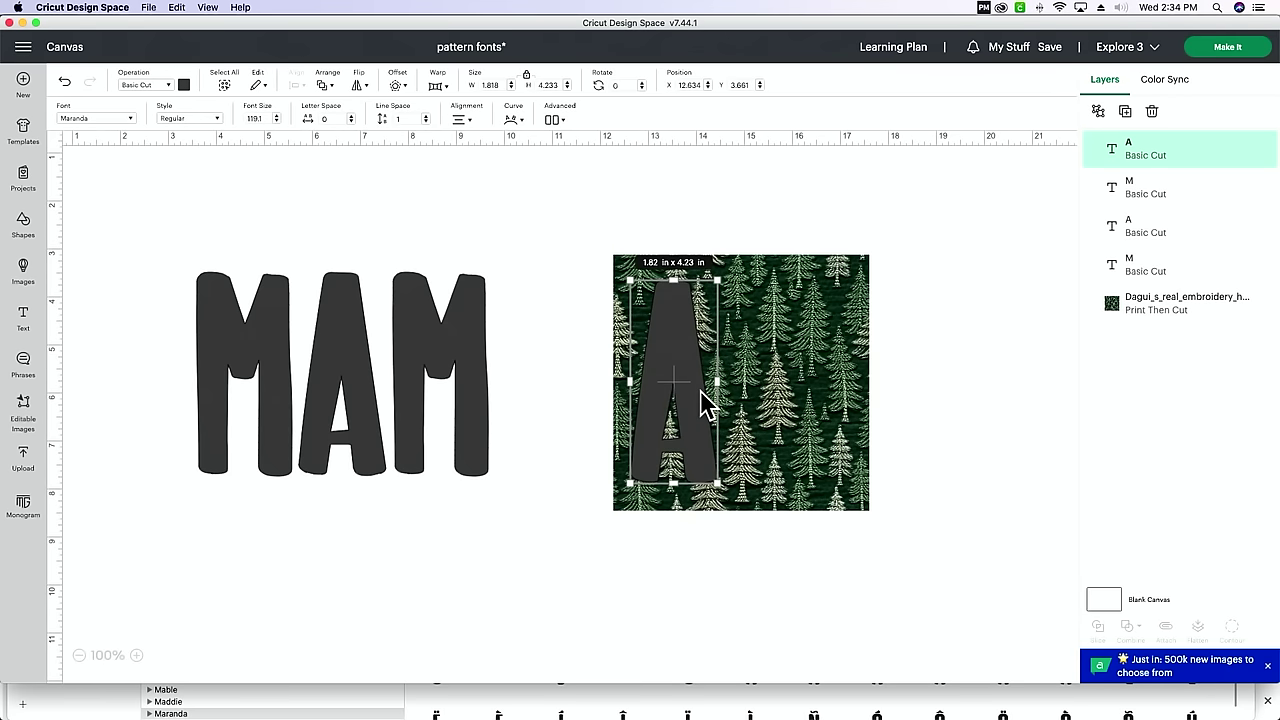
# - Shrink the tree pattern square to about 4.36 in so it just covers the height of the A on it
pyautogui.click(860, 507)
pyautogui.moveTo(877, 517); pyautogui.dragTo(844, 485)
pyautogui.moveTo(680, 400)
pyautogui.mouseDown()
pyautogui.moveTo(657, 371)
pyautogui.moveTo(669, 400)
pyautogui.moveTo(700, 415)
pyautogui.mouseUp()
pyautogui.moveTo(845, 498); pyautogui.dragTo(831, 485)
pyautogui.moveTo(797, 434); pyautogui.dragTo(805, 450)
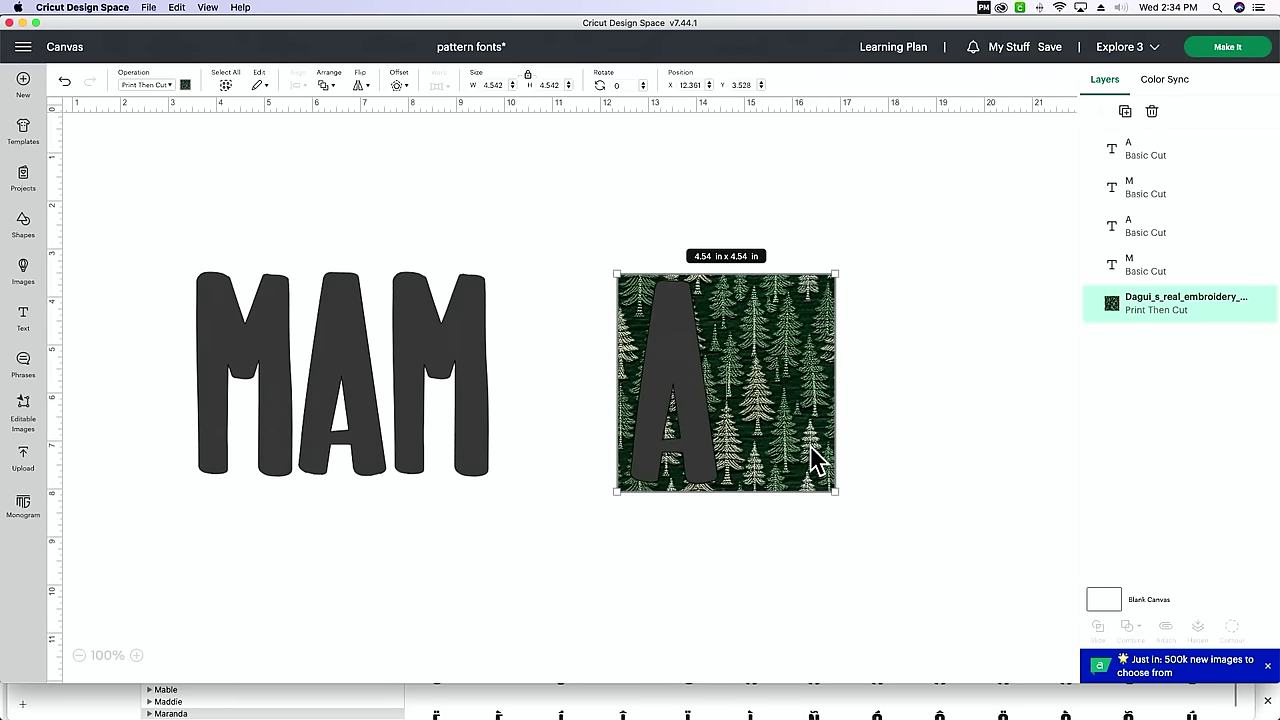
pyautogui.moveTo(838, 492); pyautogui.dragTo(785, 445)
# - Duplicate the tree pattern square and place the copy clear of the letters at about X 18.19, Y 0.31
pyautogui.moveTo(573, 242); pyautogui.dragTo(712, 460)
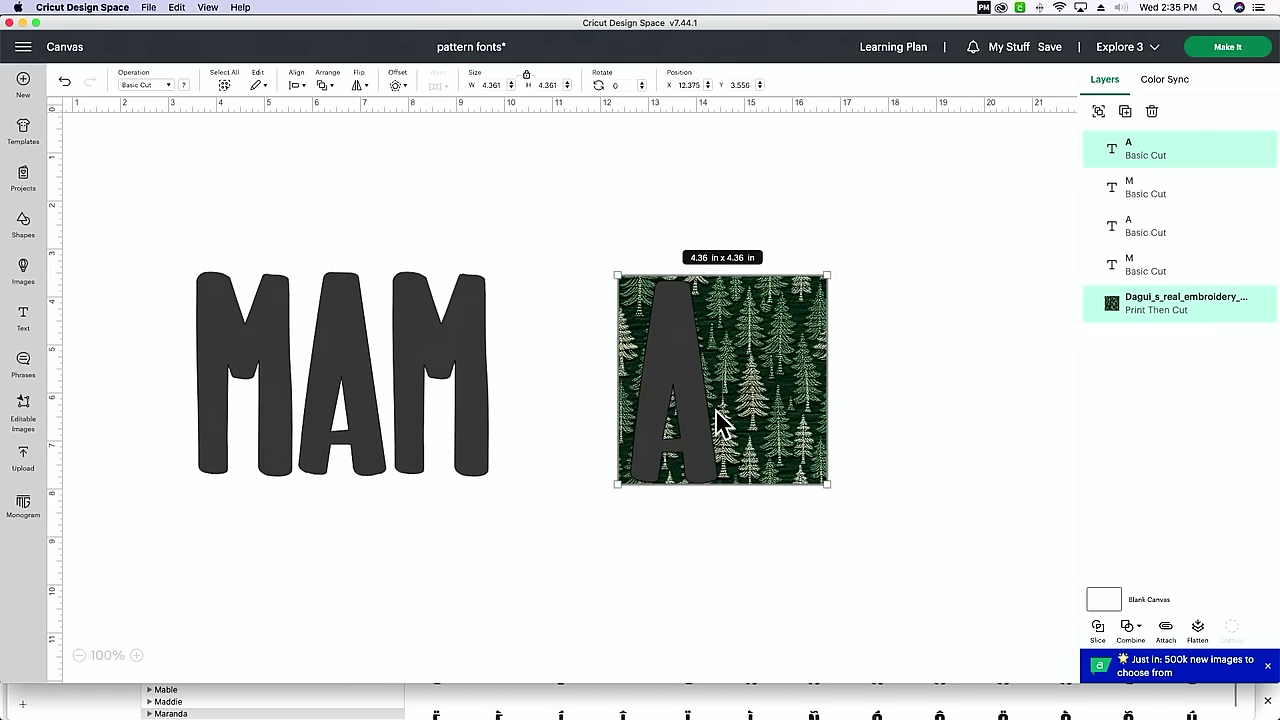
pyautogui.click(902, 410)
pyautogui.click(800, 418)
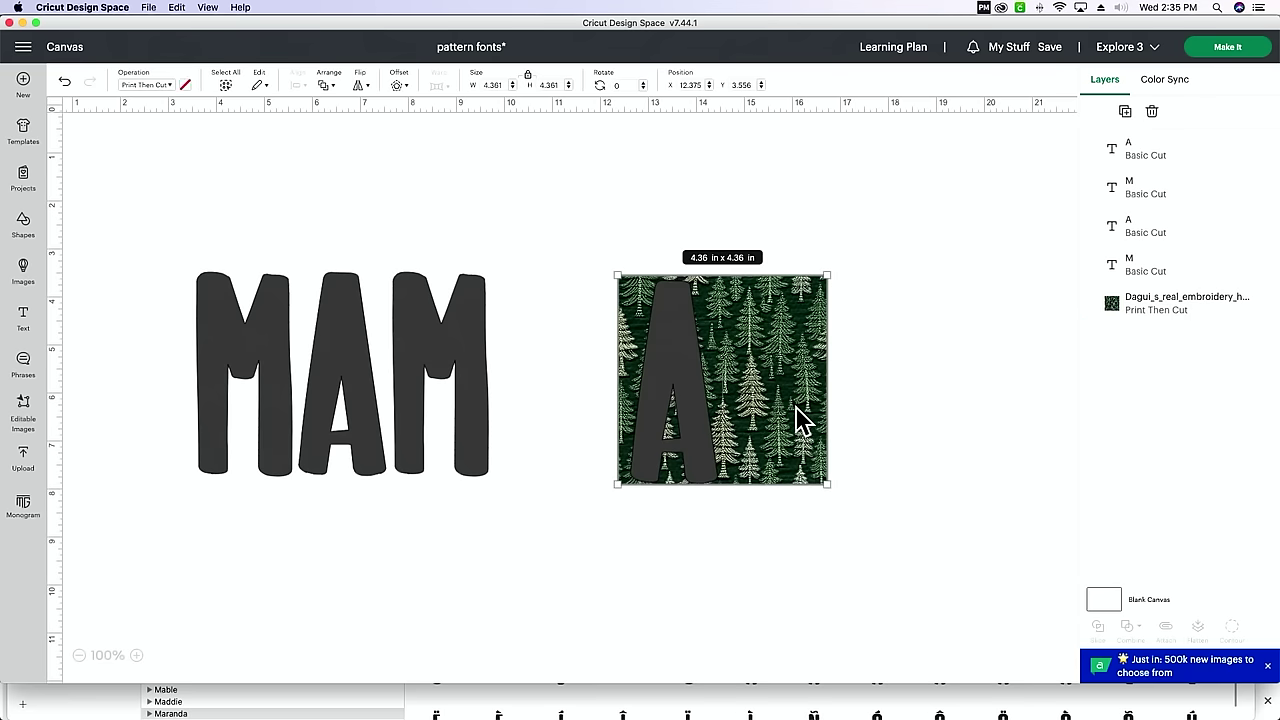
pyautogui.press('super+c')
pyautogui.press('super+v')
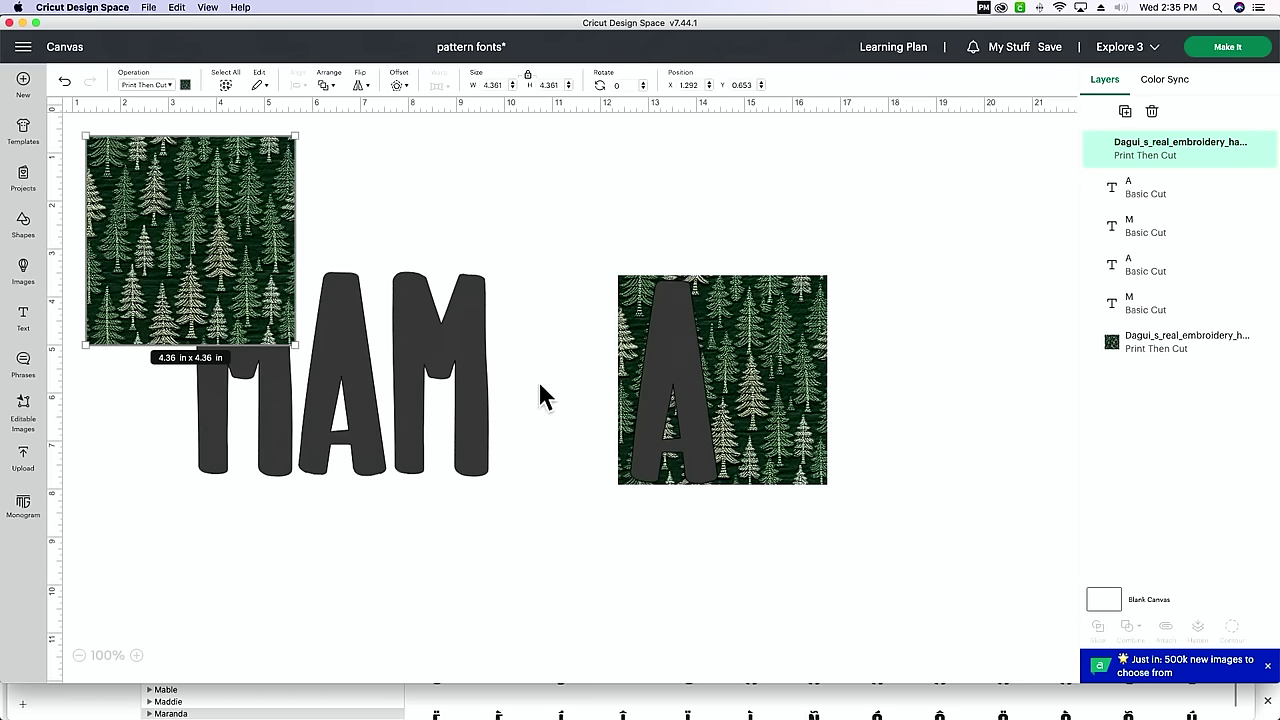
pyautogui.moveTo(189, 274); pyautogui.dragTo(1004, 259)
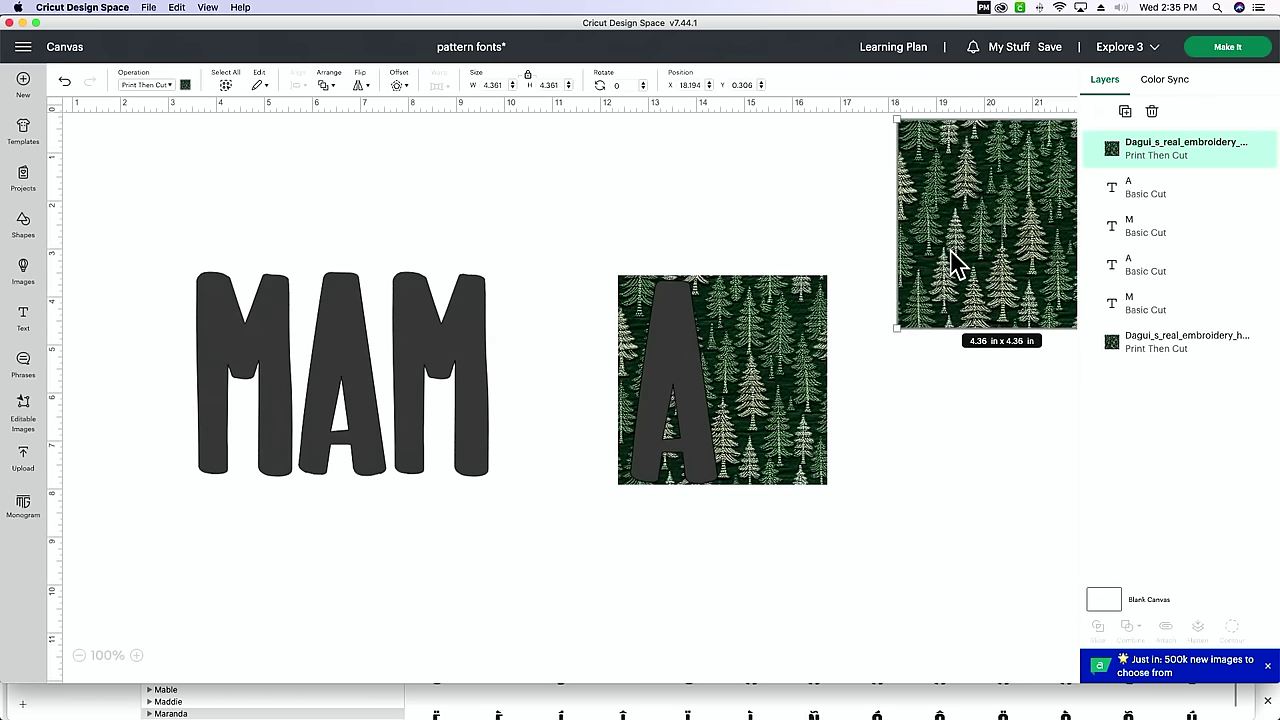
# - Select the A together with the pattern square behind it and slice them
pyautogui.click(595, 240)
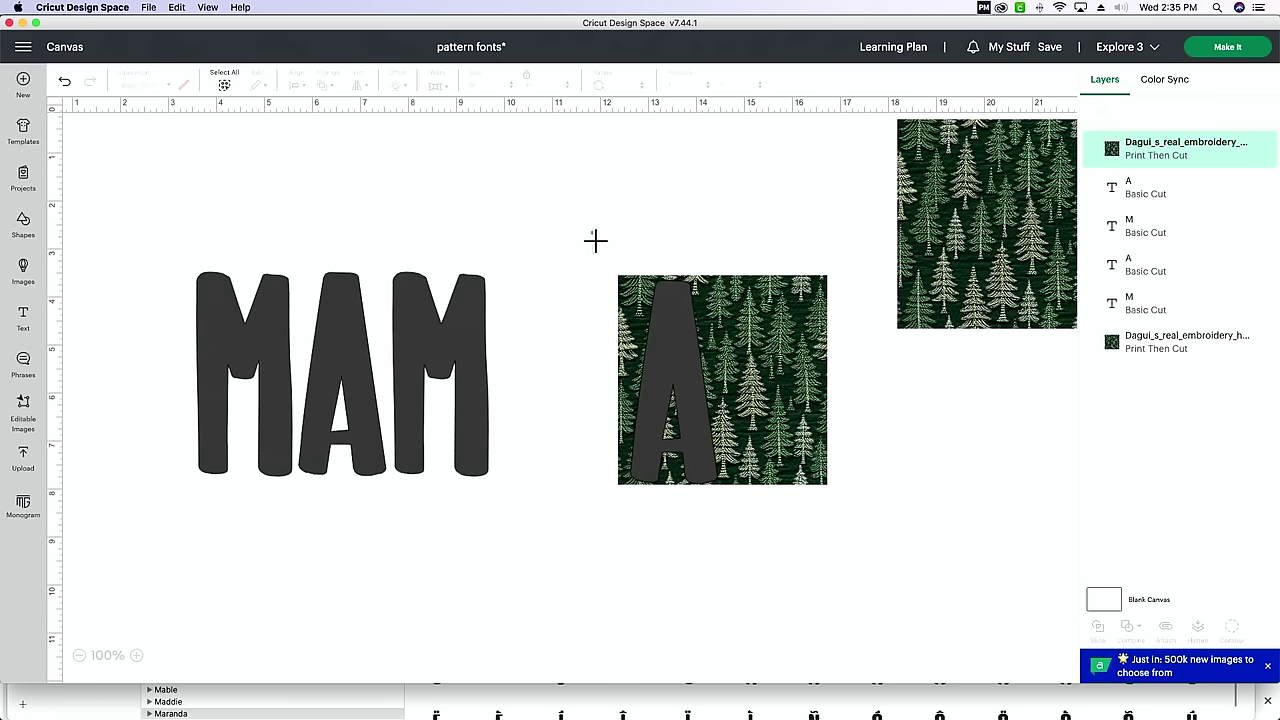
pyautogui.moveTo(592, 233); pyautogui.dragTo(710, 400)
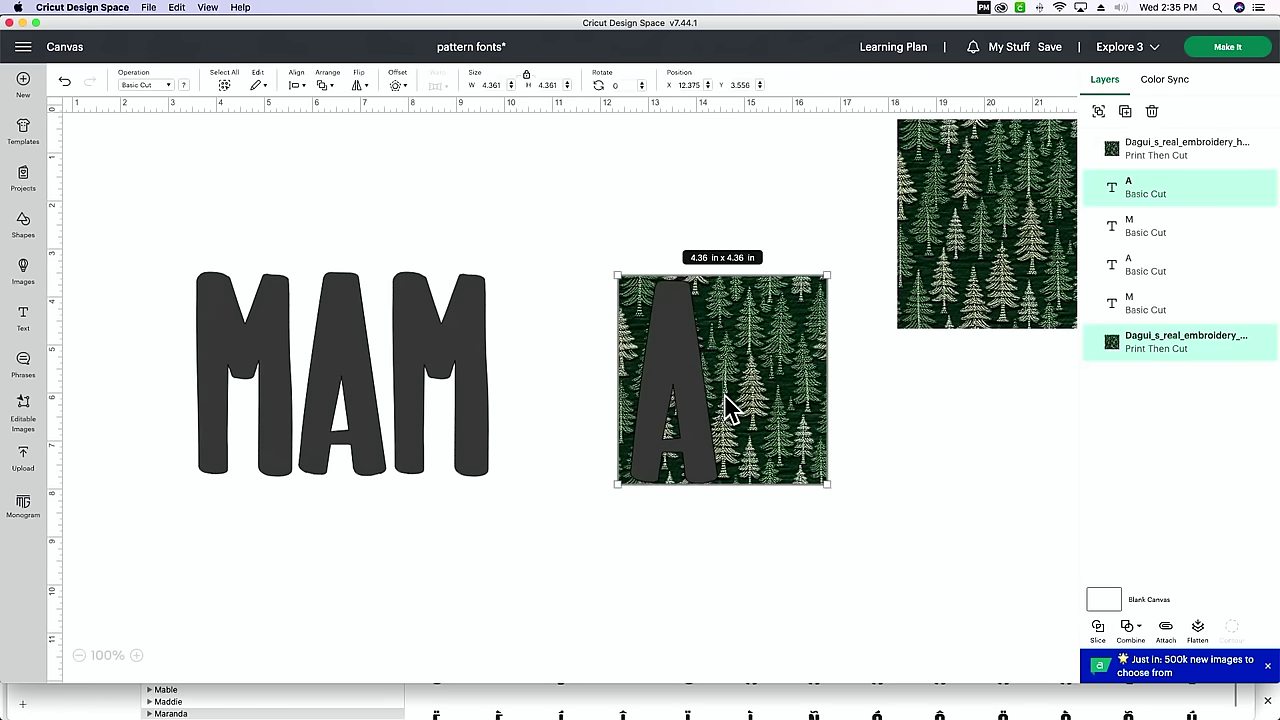
pyautogui.click(1098, 630)
# - Delete the leftover pattern background and the solid A, and move the tree-patterned A up to about Y 3.24
pyautogui.moveTo(823, 430); pyautogui.dragTo(953, 574)
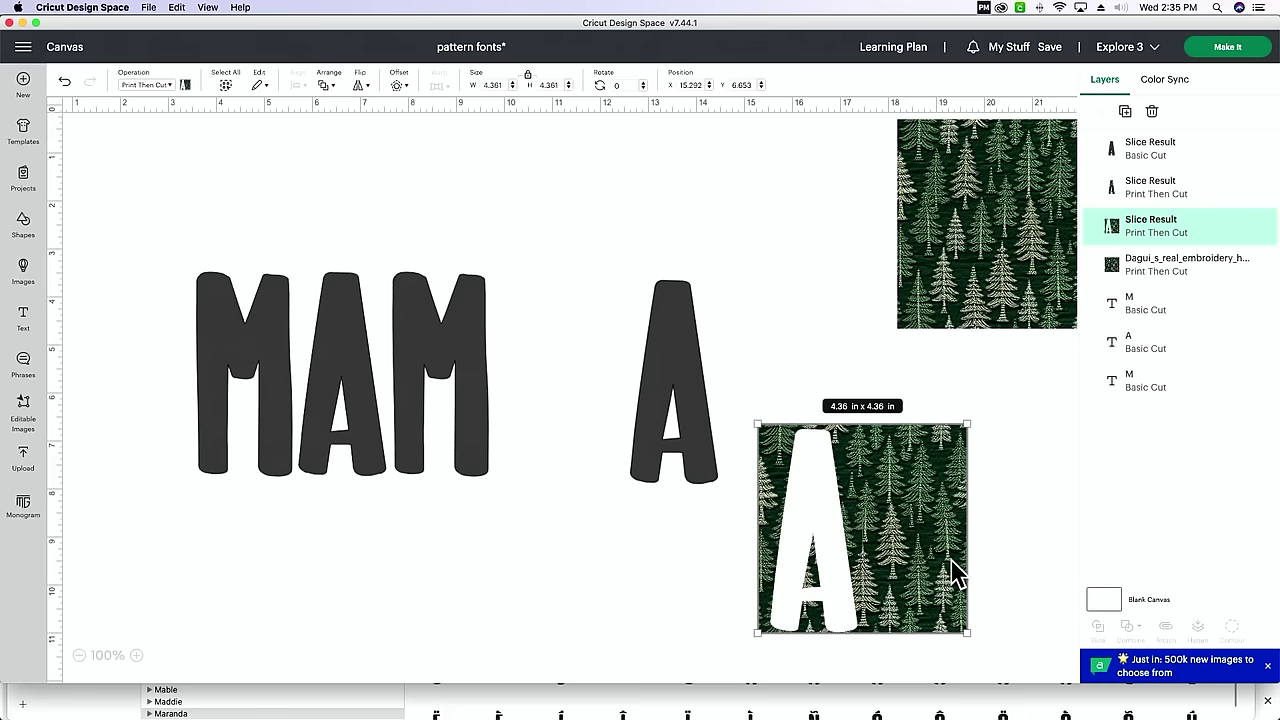
pyautogui.press('Delete')
pyautogui.moveTo(688, 358); pyautogui.dragTo(871, 471)
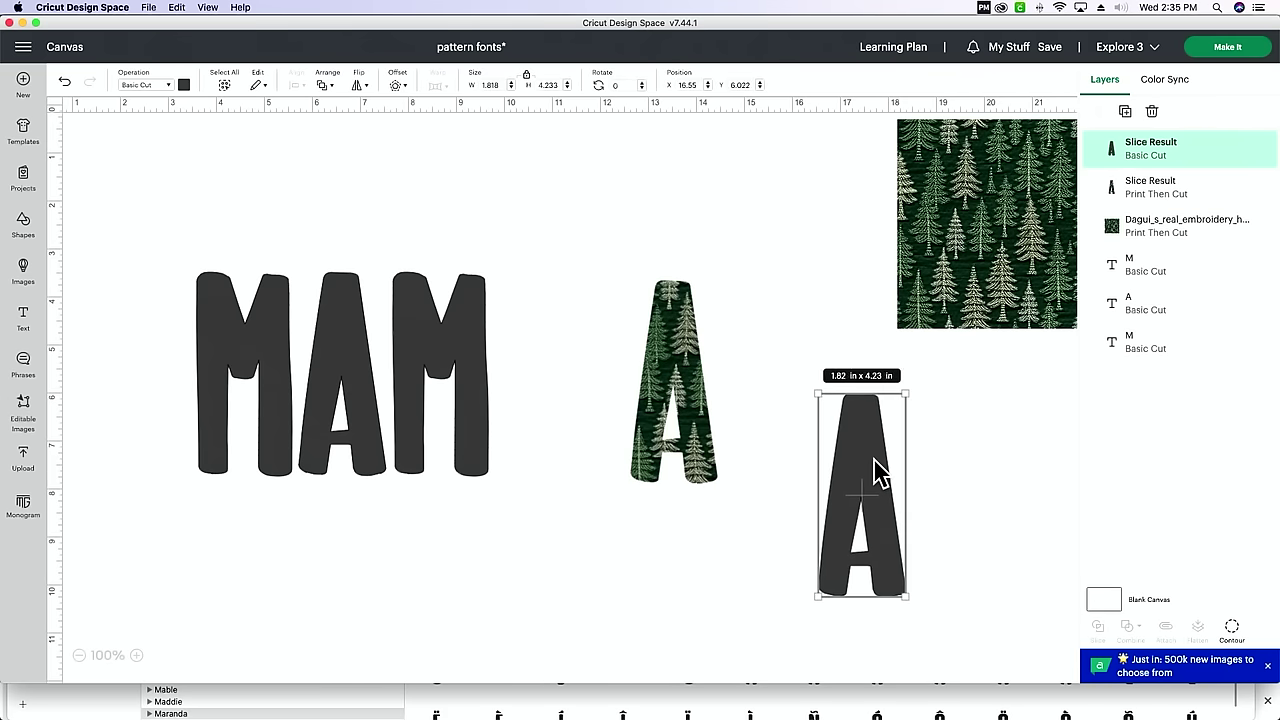
pyautogui.press('Delete')
pyautogui.click(680, 365)
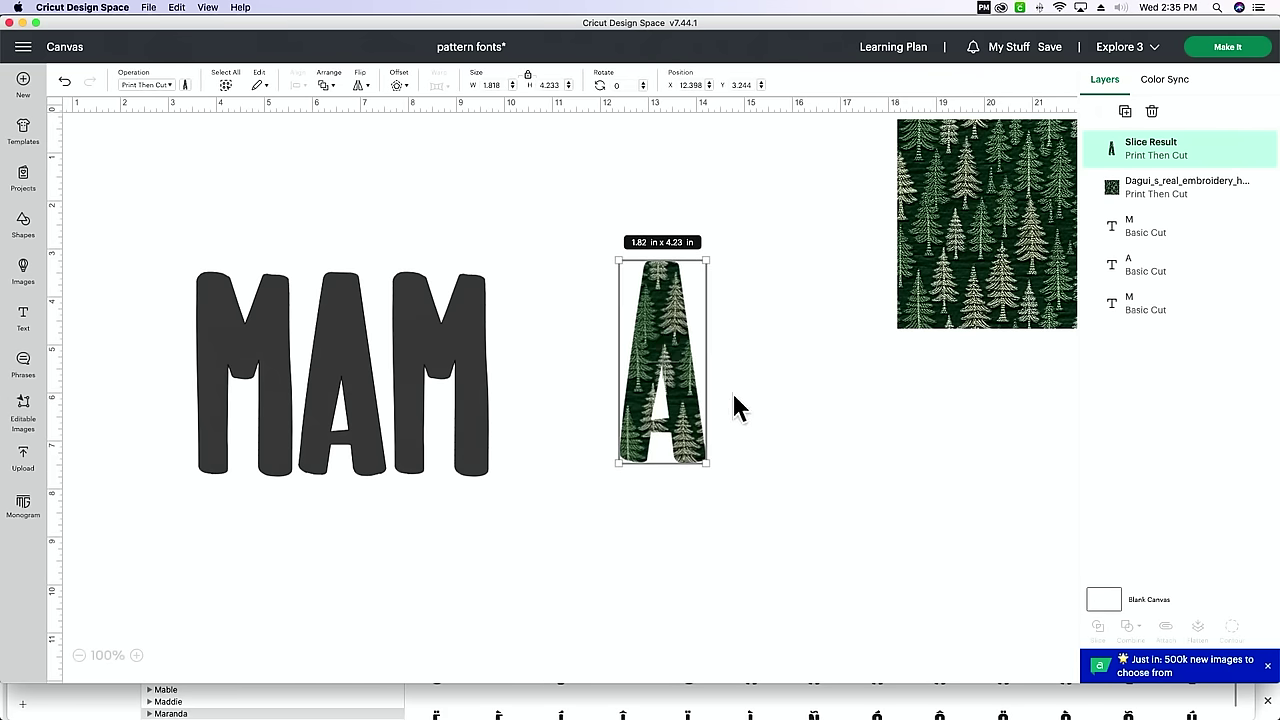
# - Move the tree-patterned A to about X 10.94, Y 1.01 and the pattern square to about X 14.46, Y 4.56
pyautogui.moveTo(671, 363); pyautogui.dragTo(602, 258)
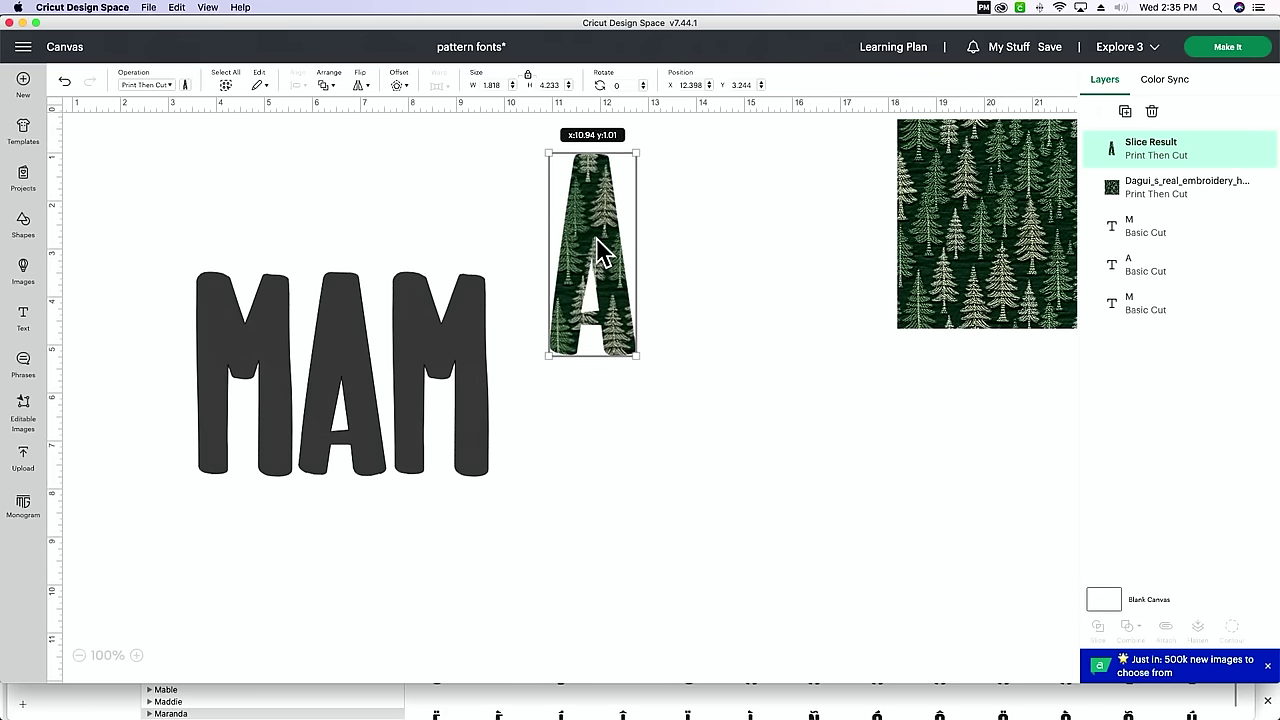
pyautogui.moveTo(953, 295); pyautogui.dragTo(782, 462)
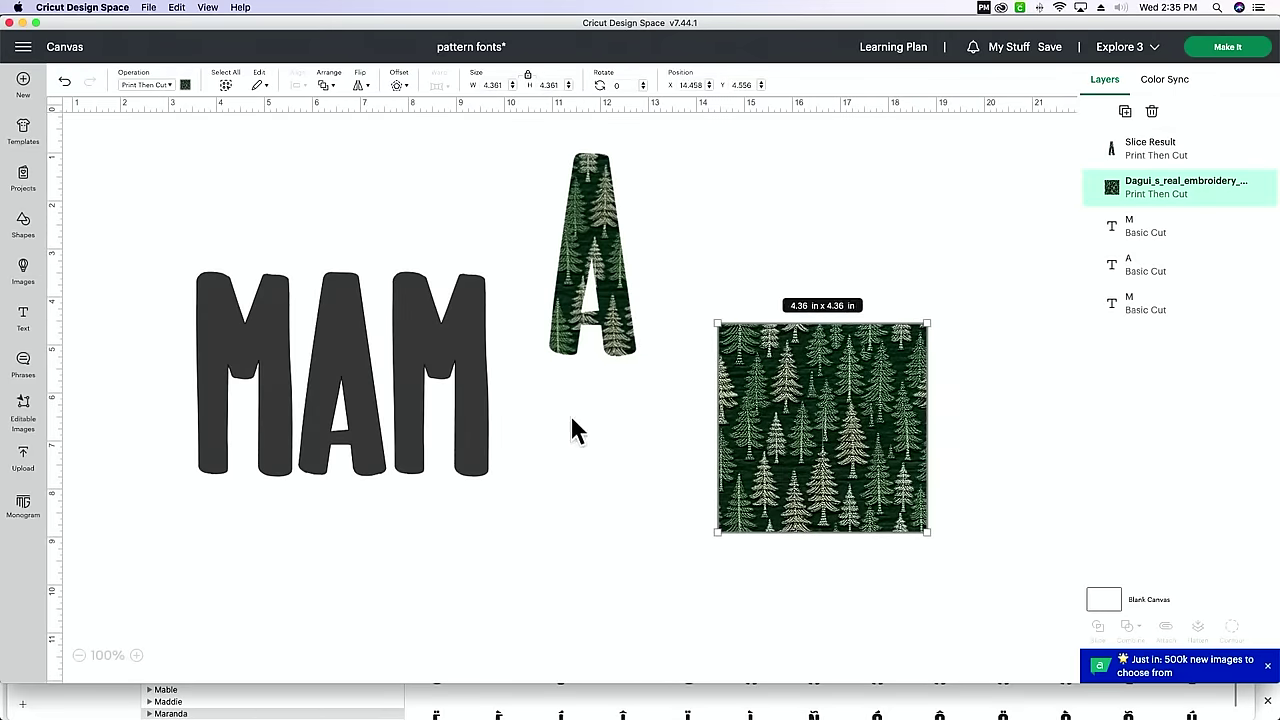
# - Bring the second solid M to the front and place it on top of the tree pattern square
pyautogui.moveTo(447, 362); pyautogui.dragTo(595, 463)
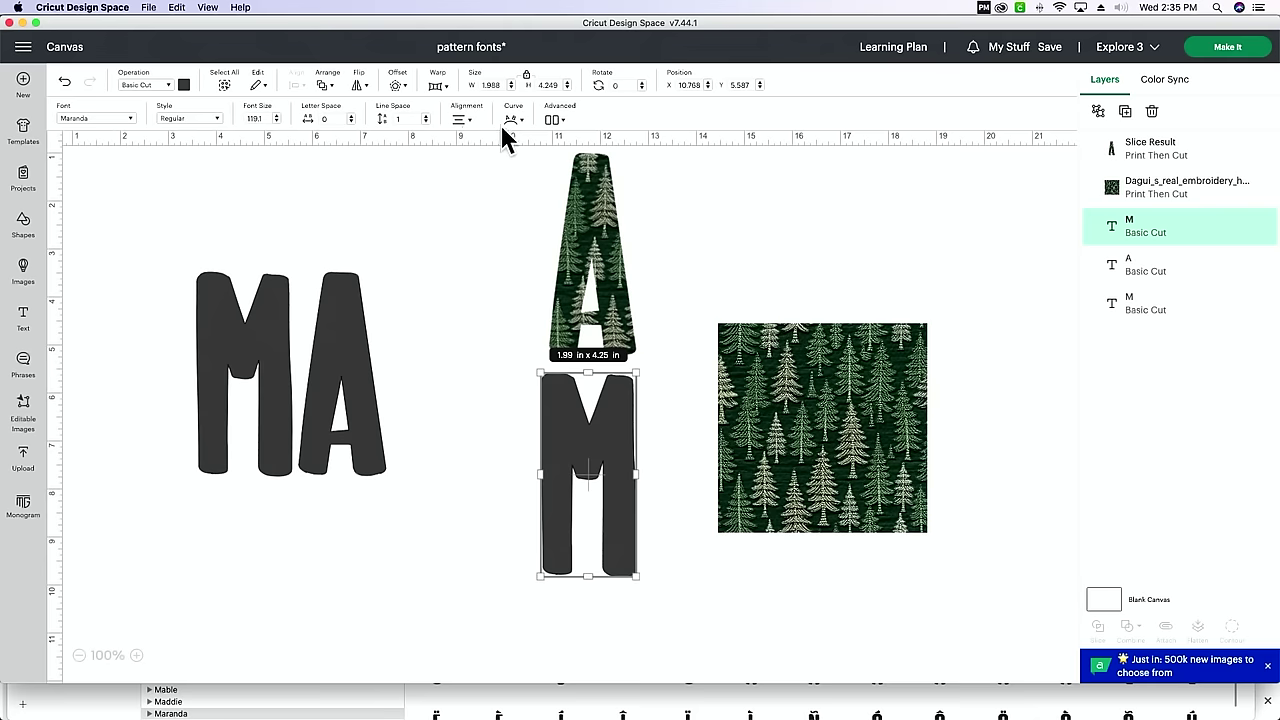
pyautogui.click(326, 85)
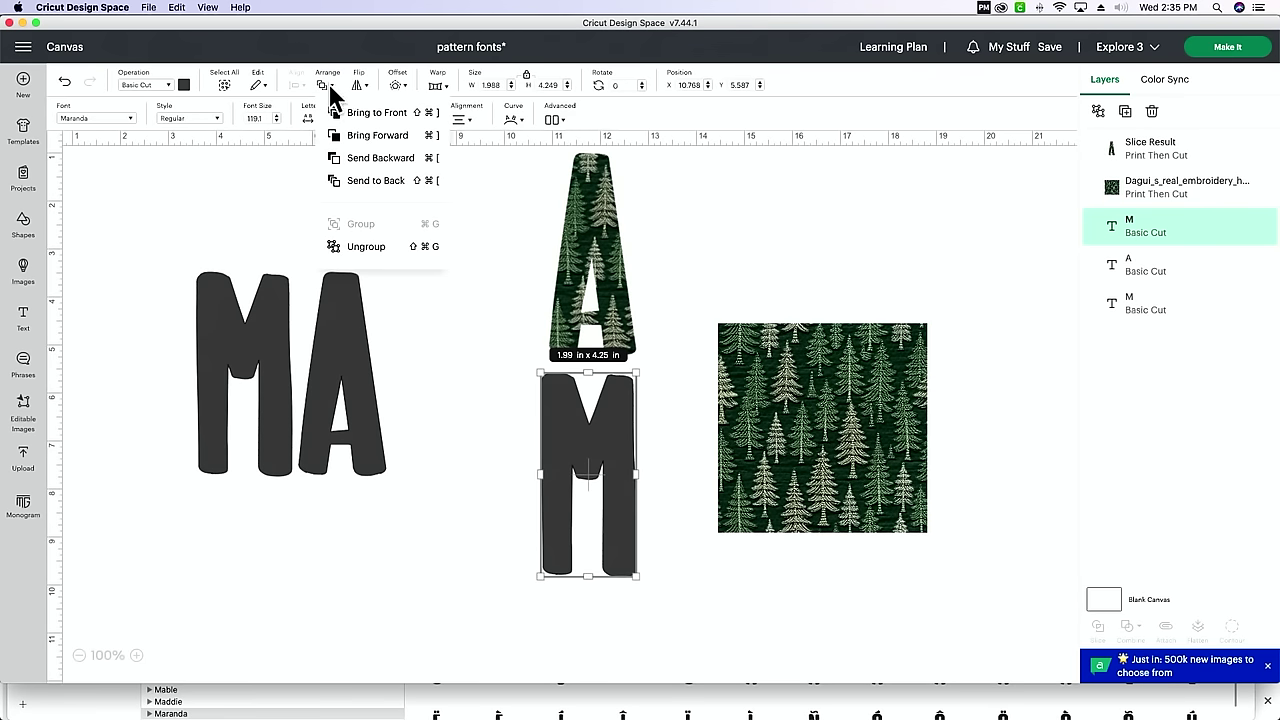
pyautogui.click(368, 115)
pyautogui.moveTo(582, 421); pyautogui.dragTo(794, 409)
pyautogui.click(551, 477)
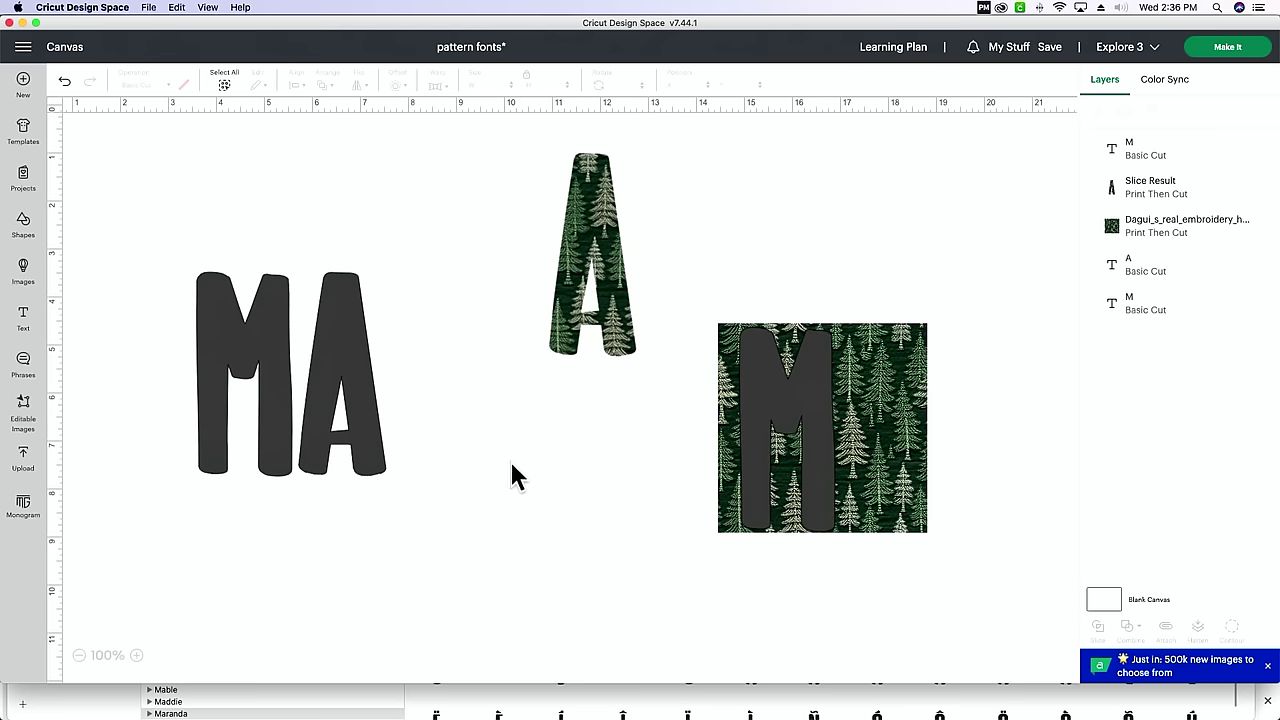
# - Slice the M from the pattern square and delete the leftover pattern background and the solid M slice
pyautogui.moveTo(685, 277); pyautogui.dragTo(904, 556)
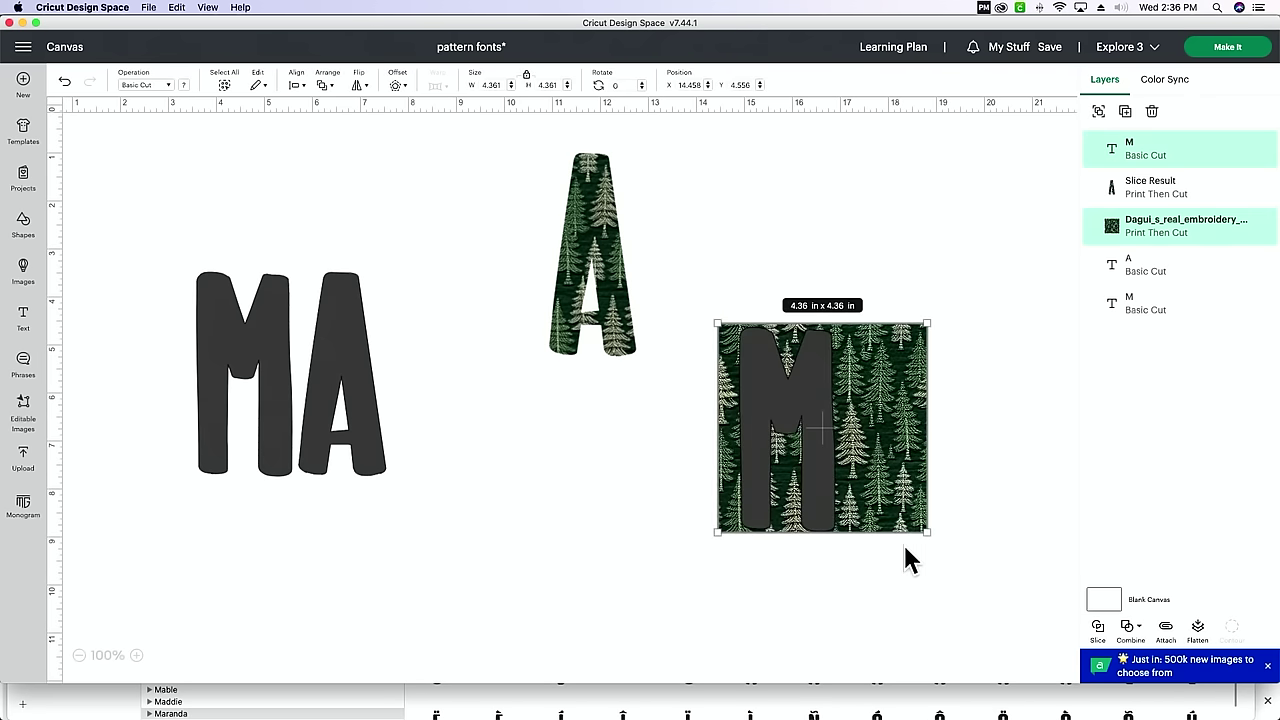
pyautogui.click(1098, 628)
pyautogui.moveTo(900, 472); pyautogui.dragTo(1030, 515)
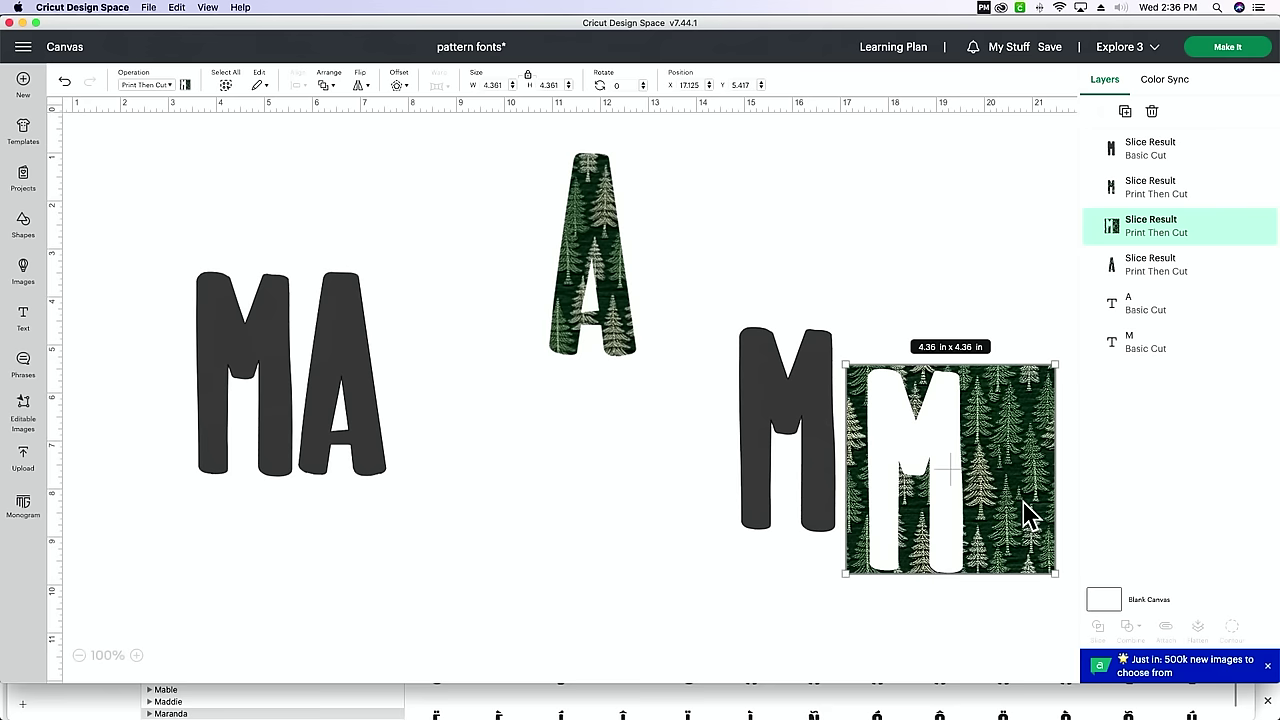
pyautogui.moveTo(798, 418); pyautogui.dragTo(928, 457)
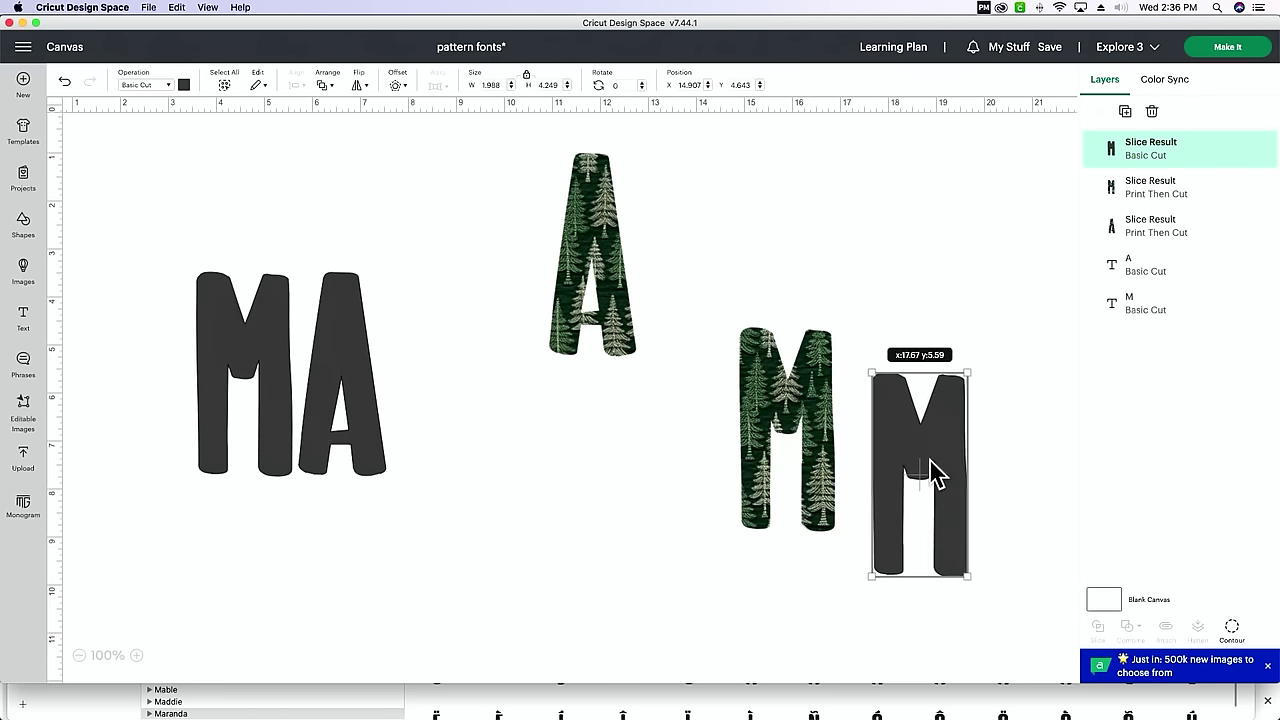
pyautogui.press('Delete')
# - Place the tree-patterned M just before the patterned A at about X 8.78, Y 0.96, and delete the remaining solid M and A
pyautogui.moveTo(803, 423); pyautogui.dragTo(523, 260)
pyautogui.moveTo(436, 510); pyautogui.dragTo(209, 378)
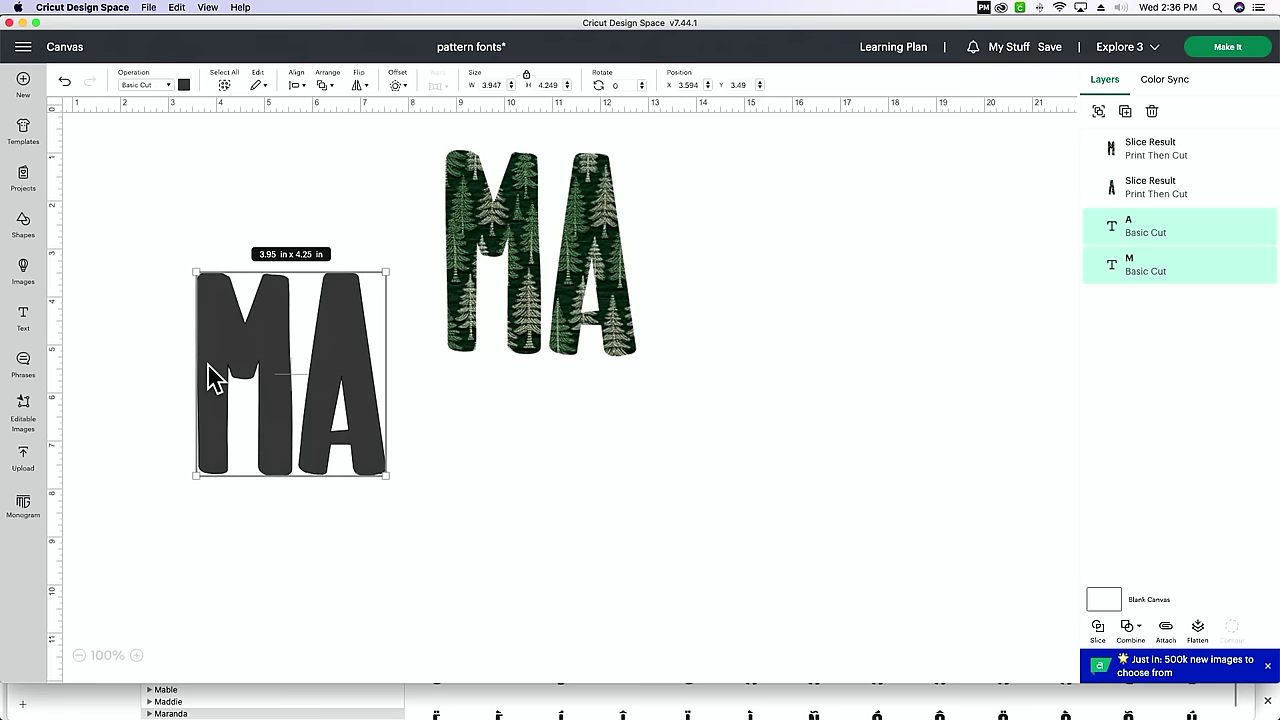
pyautogui.press('Delete')
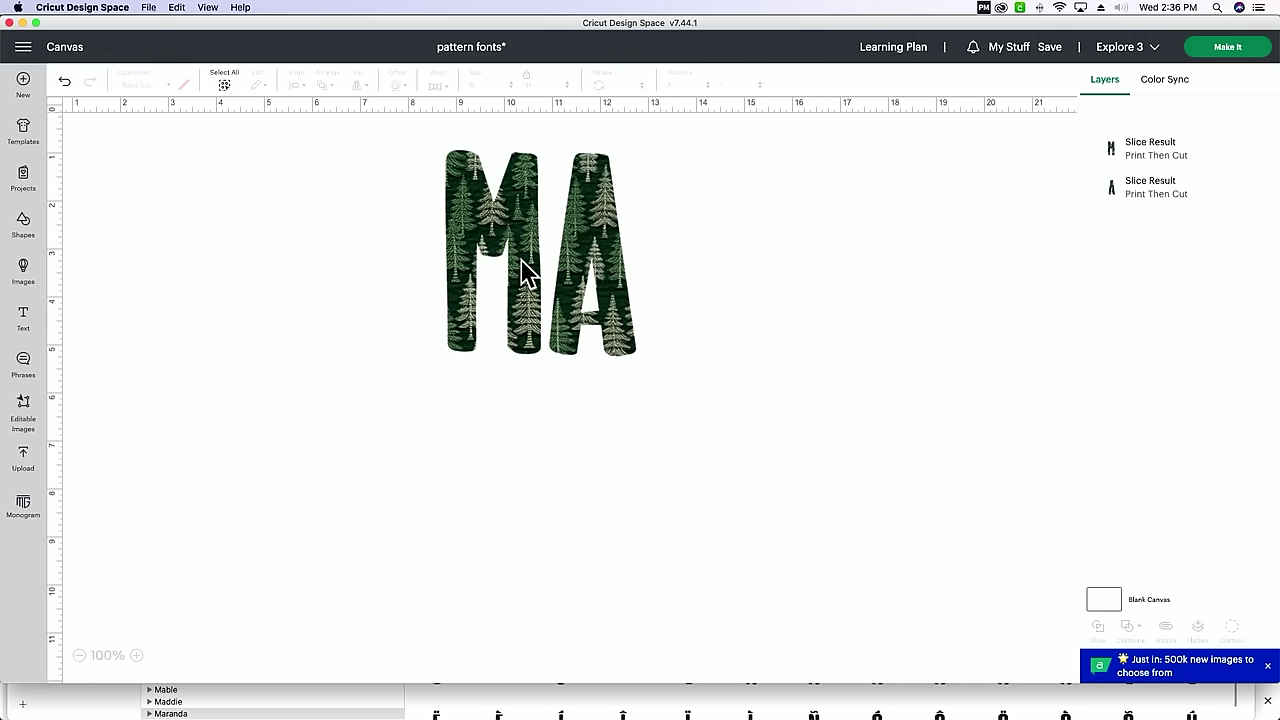
# - Duplicate the tree-patterned M and the tree-patterned A
pyautogui.click(525, 273)
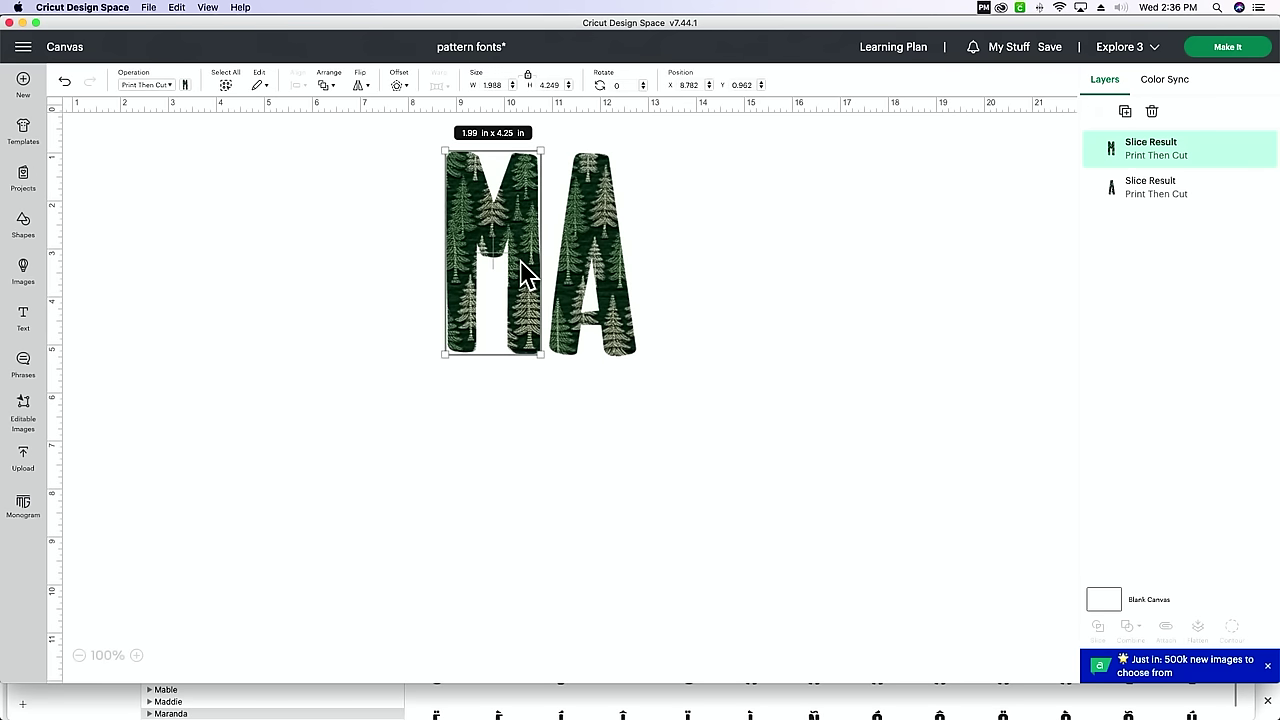
pyautogui.press('super+d')
pyautogui.click(600, 286)
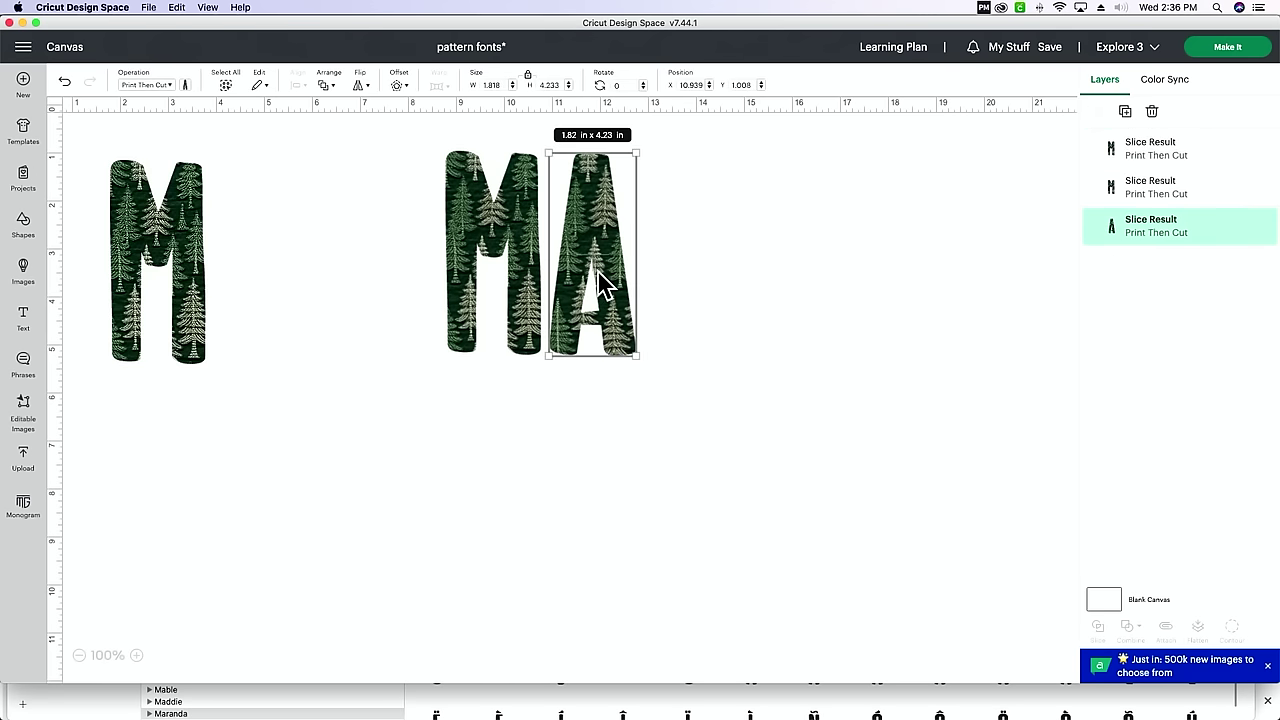
pyautogui.press('super+d')
# - Line up the copied M and A after the originals to spell MAMA, with the last A at about X 15.14, Y 1.08
pyautogui.moveTo(186, 286); pyautogui.dragTo(845, 268)
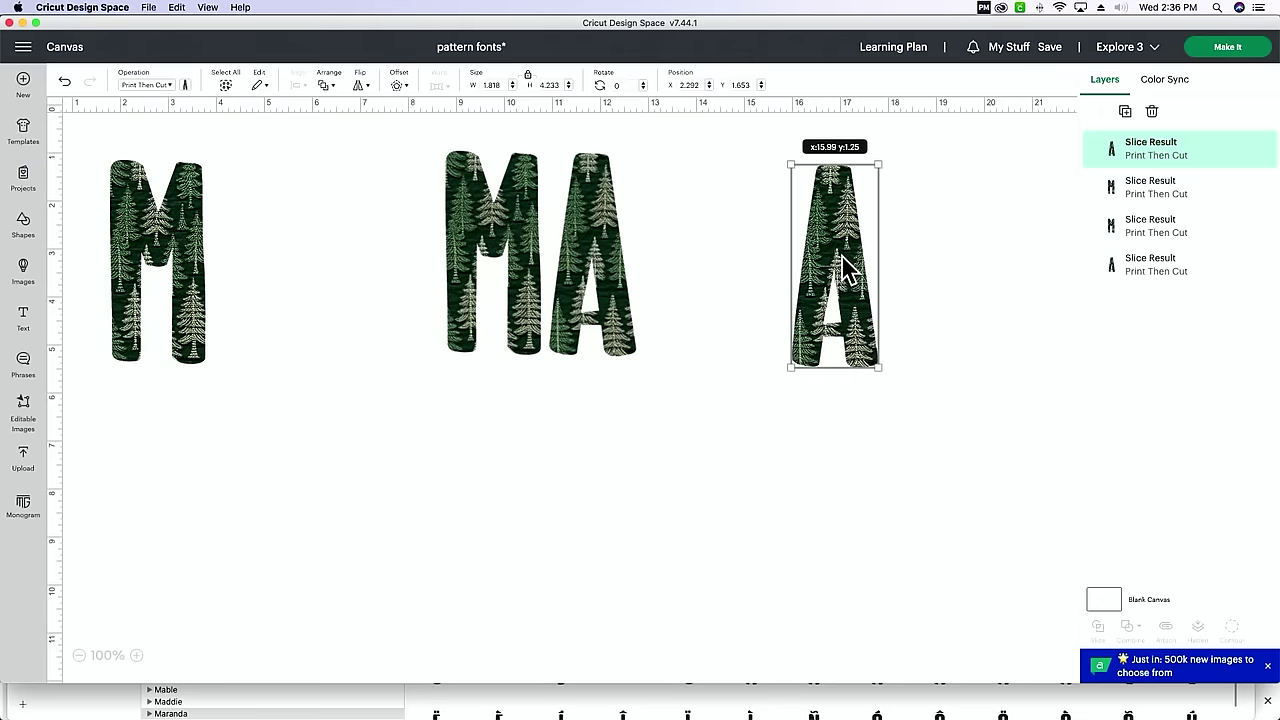
pyautogui.moveTo(148, 247); pyautogui.dragTo(690, 245)
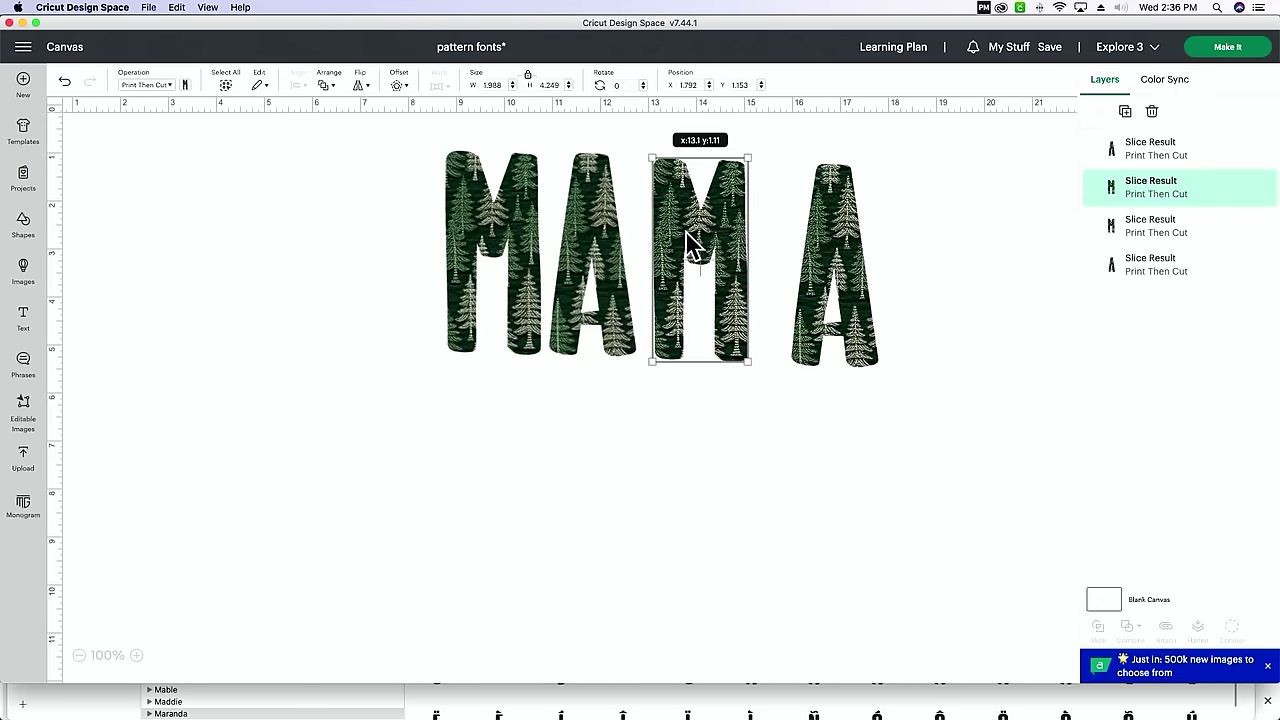
pyautogui.moveTo(829, 268); pyautogui.dragTo(812, 257)
pyautogui.moveTo(729, 257); pyautogui.dragTo(720, 251)
pyautogui.moveTo(814, 255); pyautogui.dragTo(805, 262)
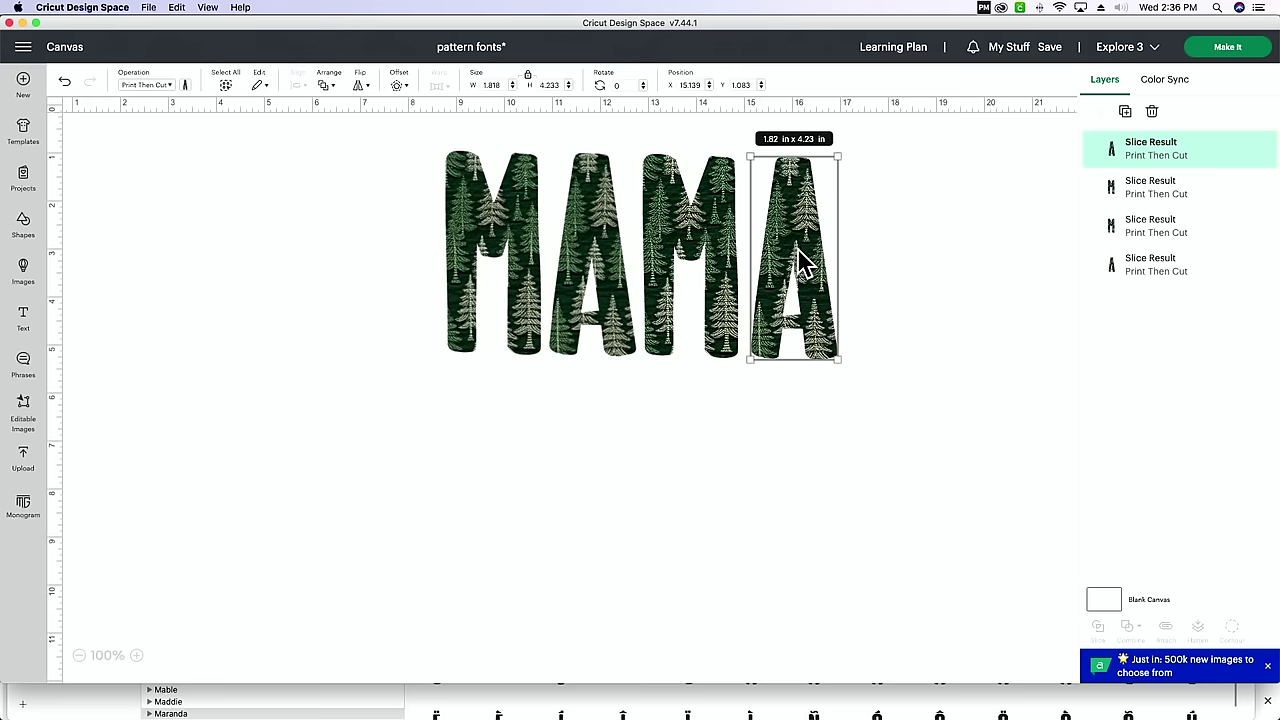
# - Select all four patterned letters and distribute them horizontally
pyautogui.moveTo(349, 201); pyautogui.dragTo(924, 332)
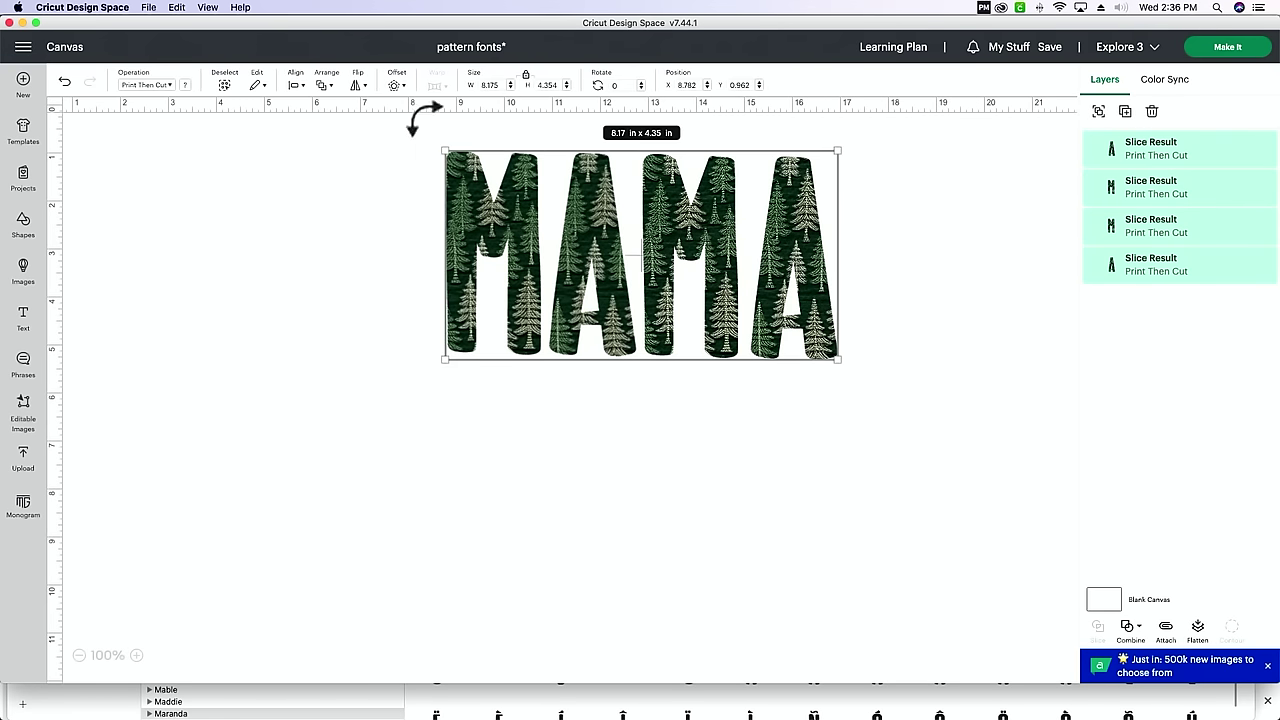
pyautogui.click(300, 87)
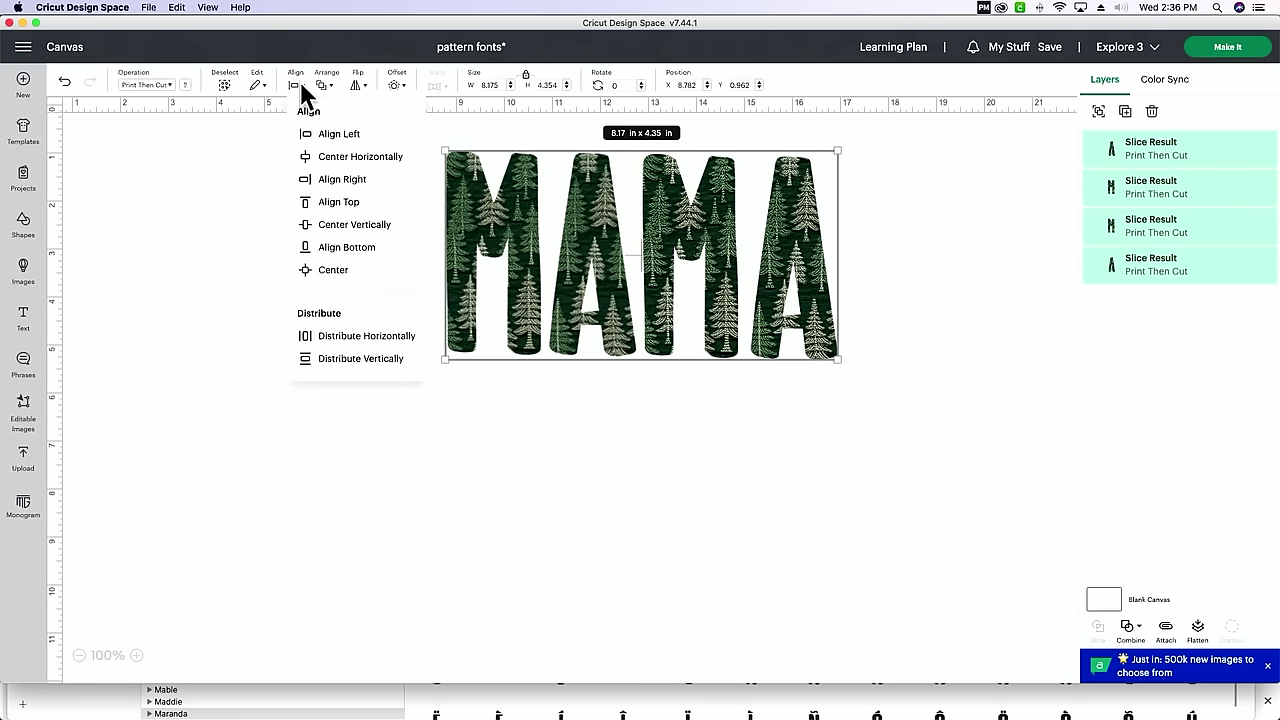
pyautogui.click(362, 340)
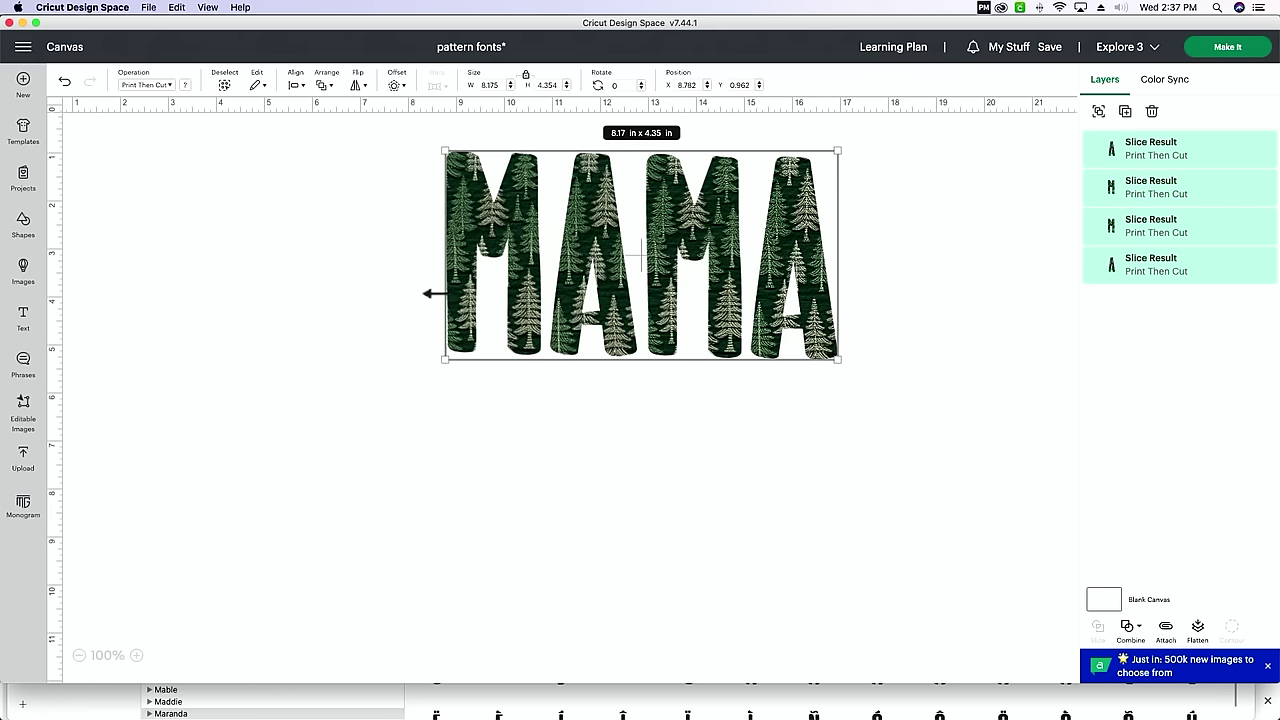
pyautogui.click(360, 338)
# - Spread the MAMA letters apart unevenly, with the first M at about X 7.50 and the last A at about X 17.21, Y 0.99
pyautogui.moveTo(466, 320); pyautogui.dragTo(413, 322)
pyautogui.moveTo(785, 314); pyautogui.dragTo(812, 310)
pyautogui.moveTo(571, 300); pyautogui.dragTo(553, 288)
pyautogui.click(843, 305)
pyautogui.moveTo(843, 305); pyautogui.dragTo(888, 293)
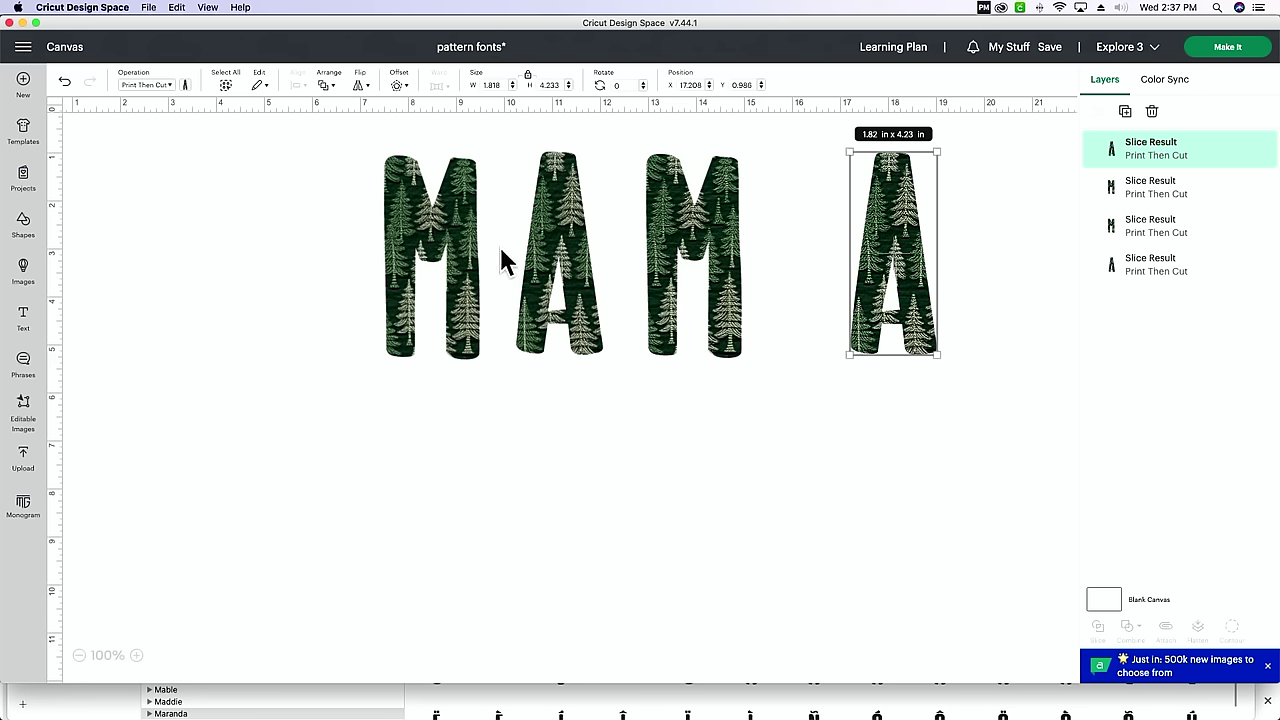
# - Even out the gaps between the four spread-out MAMA letters with Distribute Horizontally
pyautogui.moveTo(290, 201); pyautogui.dragTo(1060, 310)
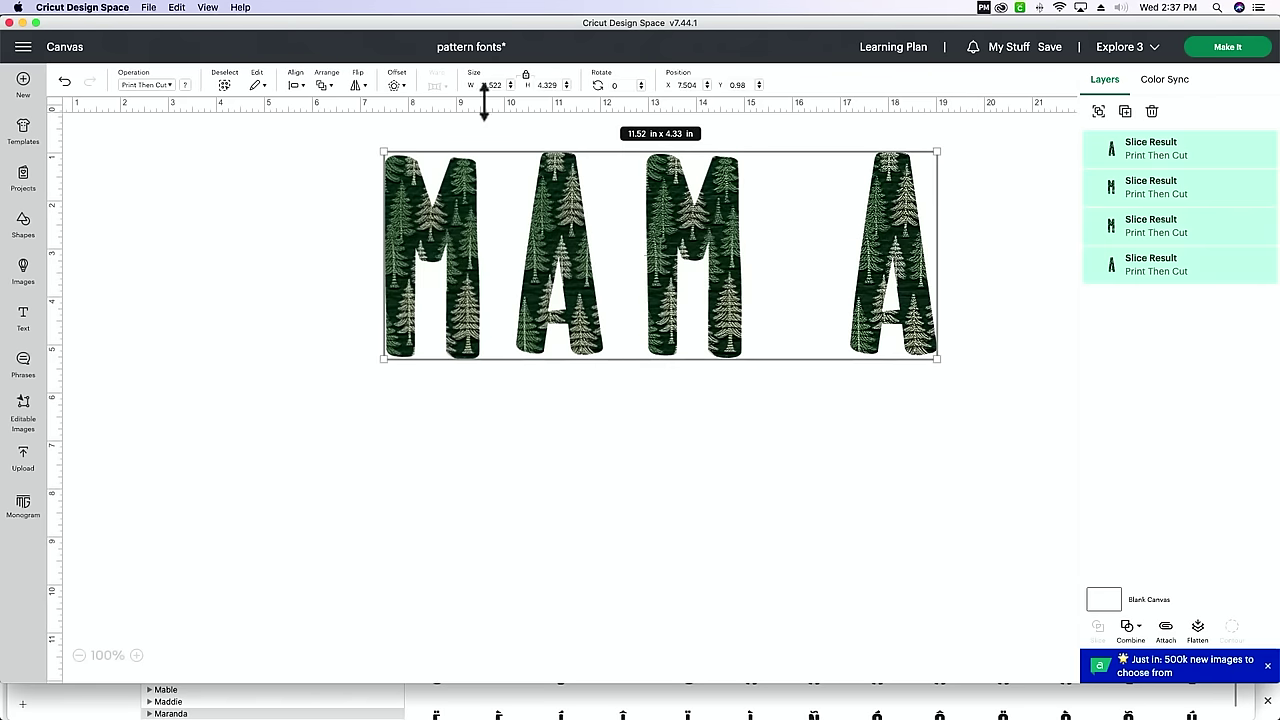
pyautogui.click(296, 88)
pyautogui.click(366, 336)
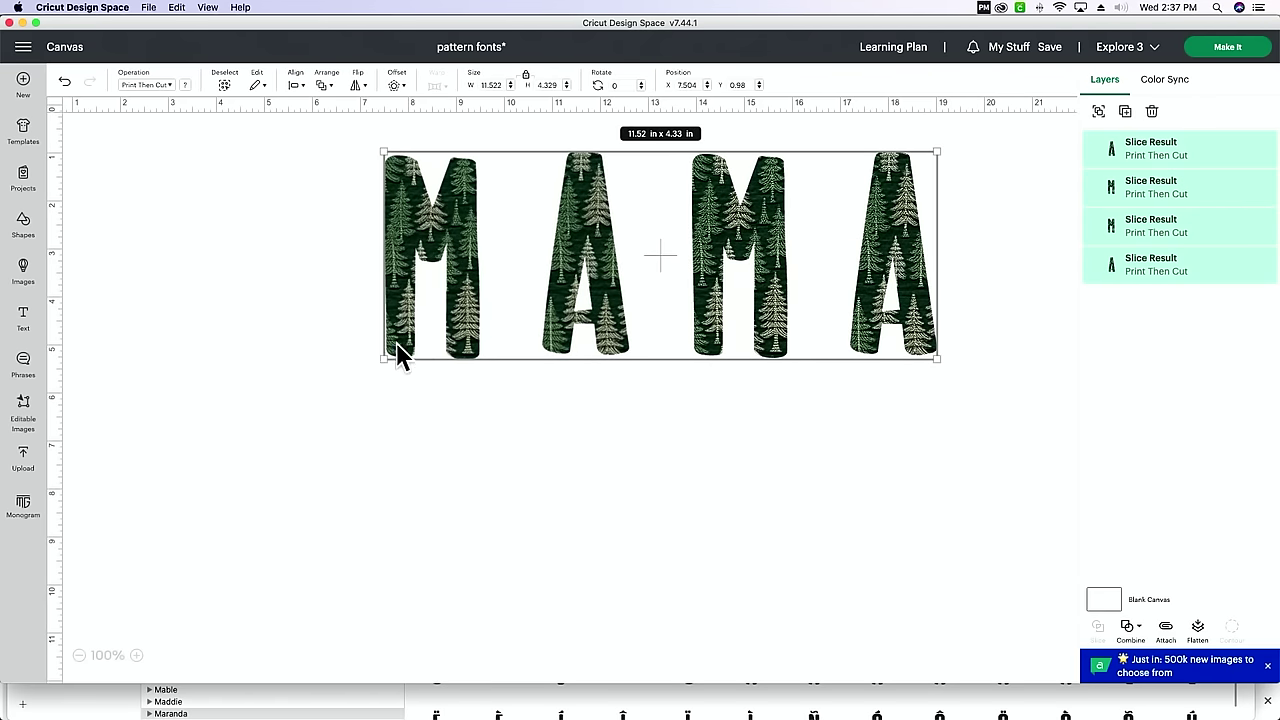
# - Move the last A onto the second M at about X 14.26, Y 1.06, and distribute all four letters horizontally
pyautogui.click(629, 437)
pyautogui.moveTo(914, 337); pyautogui.dragTo(779, 336)
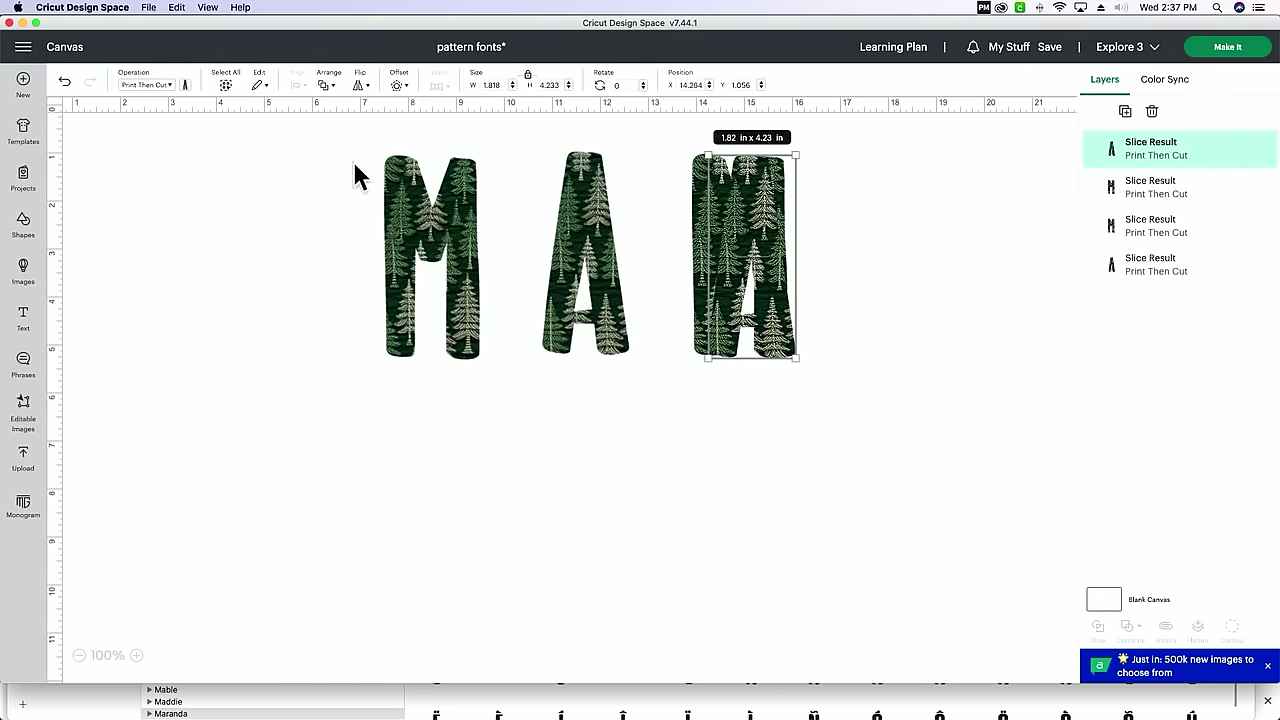
pyautogui.moveTo(312, 161); pyautogui.dragTo(812, 360)
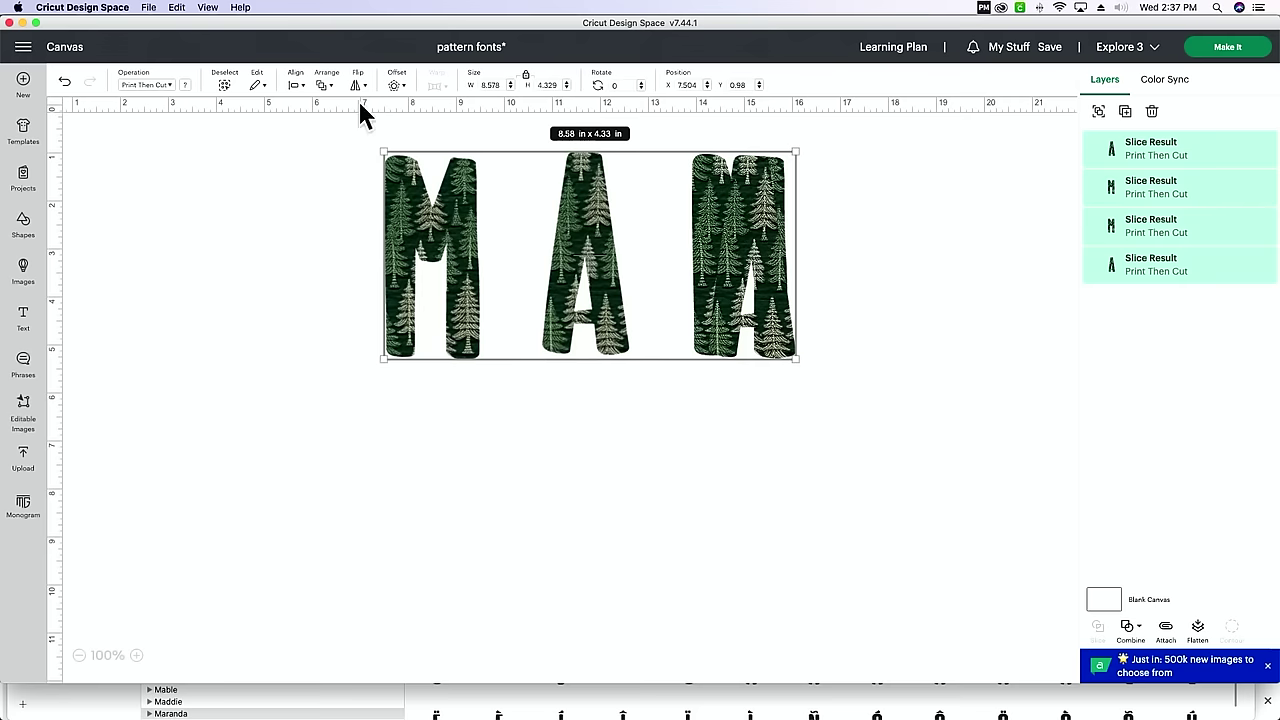
pyautogui.click(296, 86)
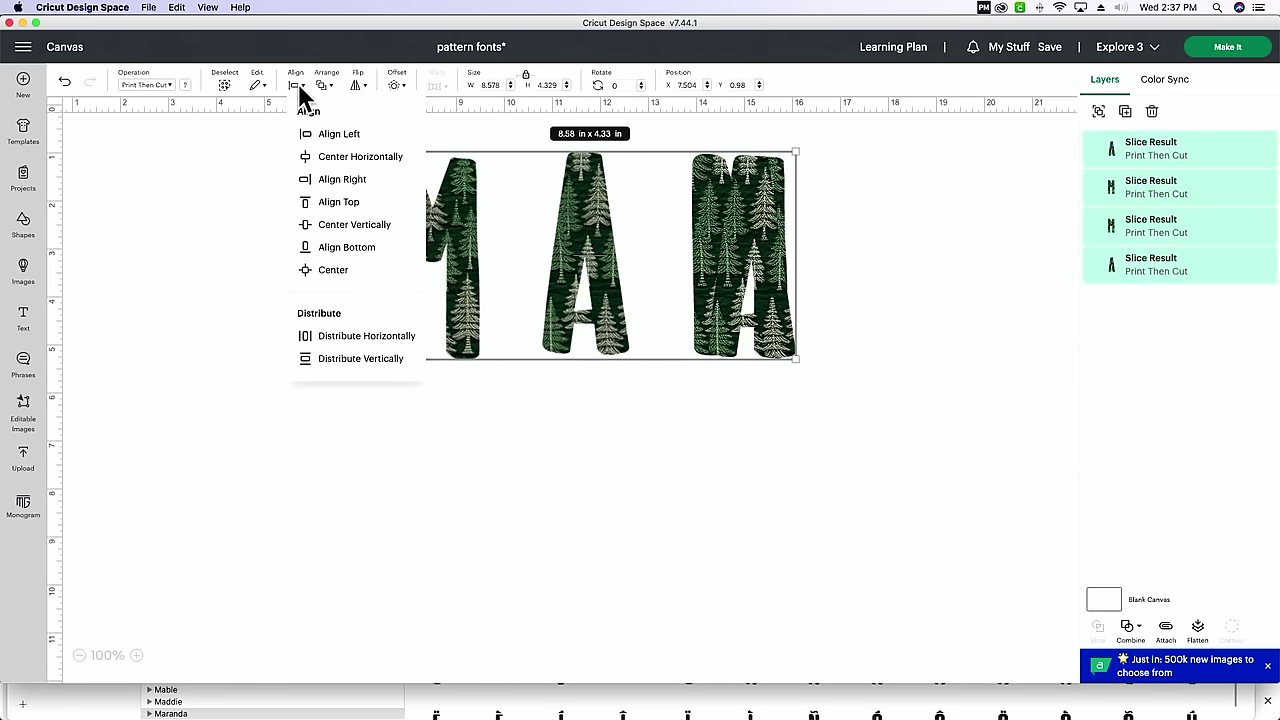
pyautogui.click(372, 336)
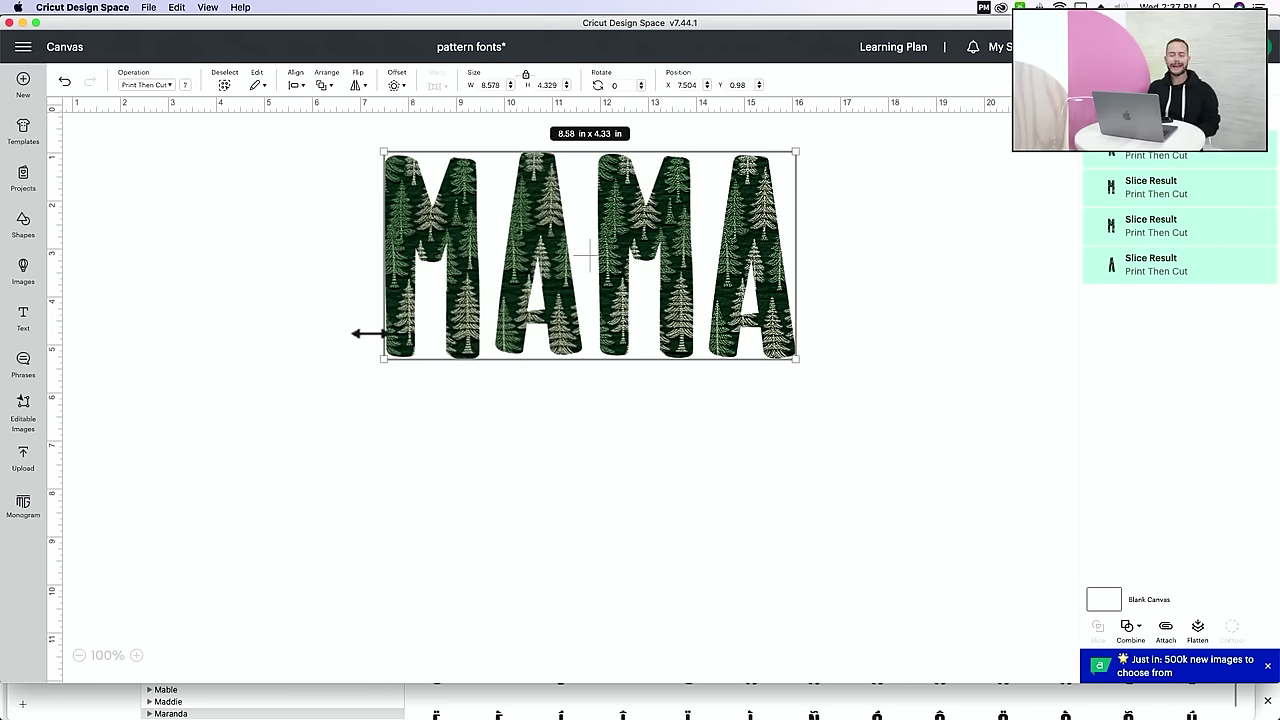
pyautogui.click(633, 518)
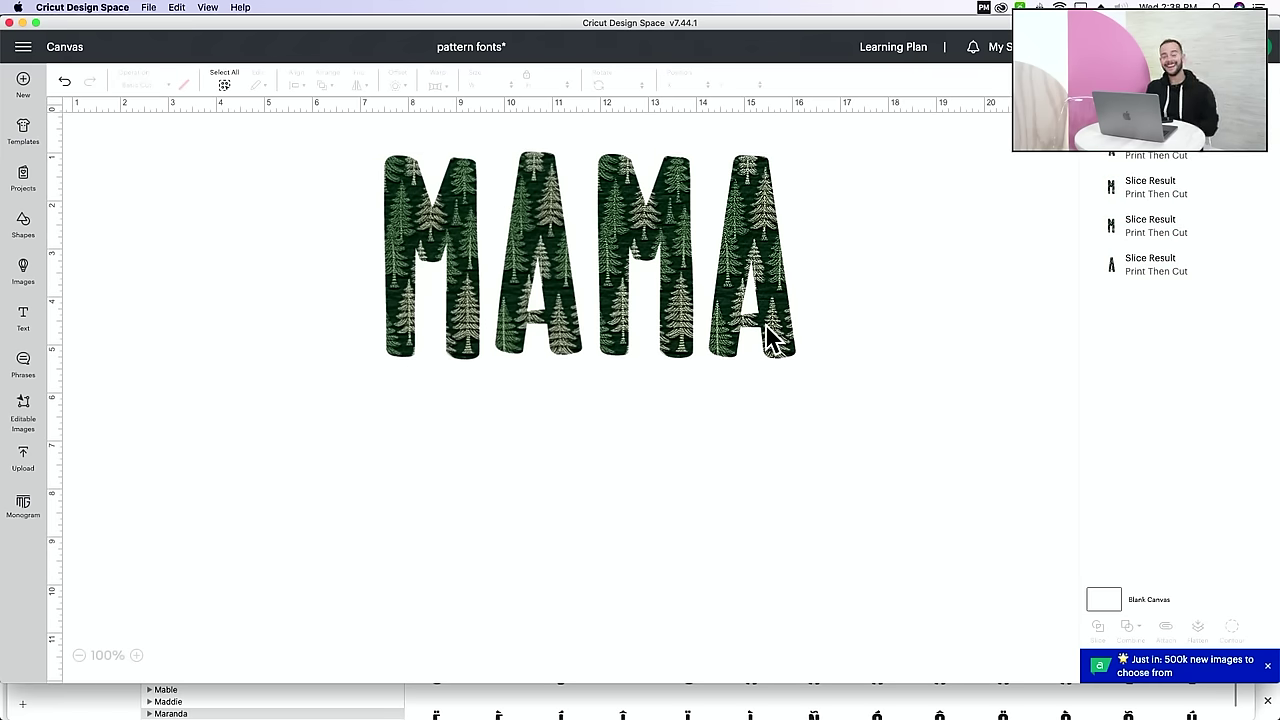